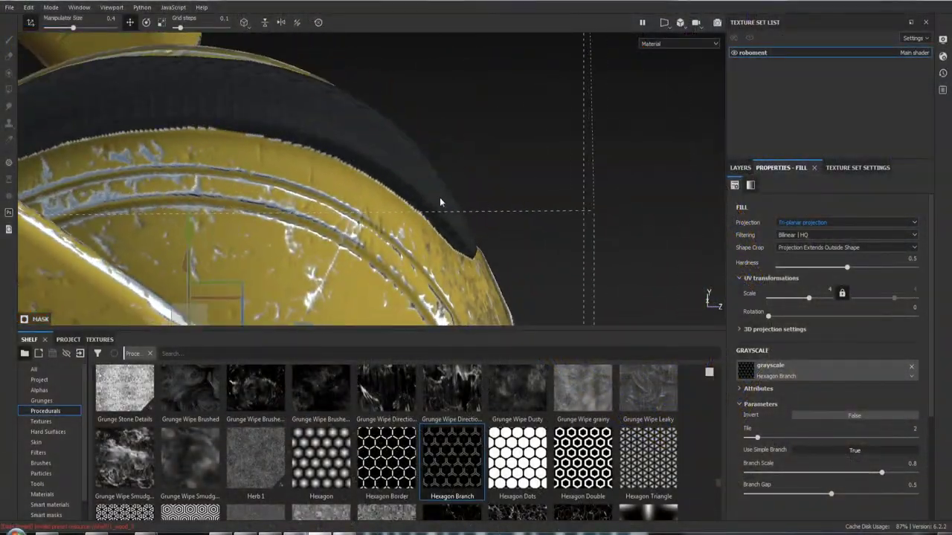
- Delete the Hexagon Branch effect from Fill layer 7's mask in the layer stack
{"action": "left_click_drag", "start_coordinate": [441, 201], "coordinate": [582, 191], "text": "alt"}
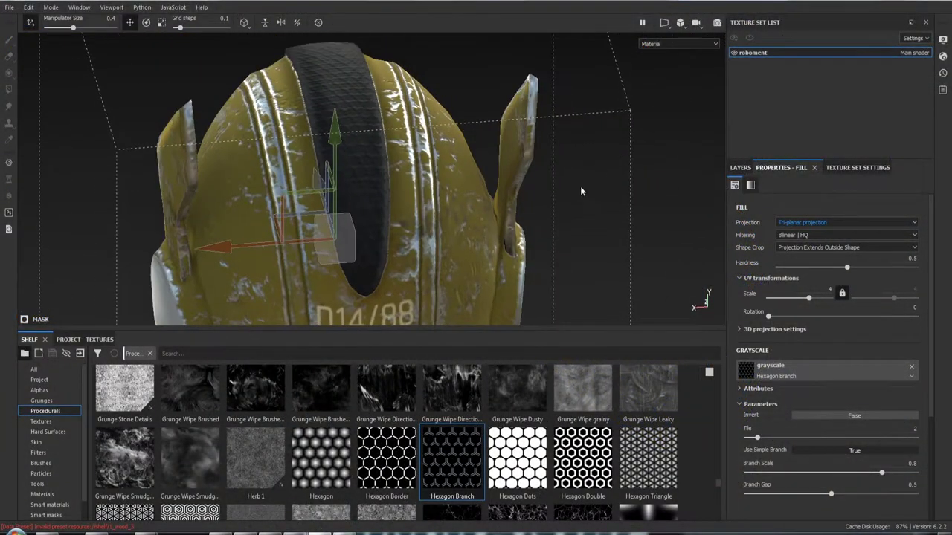
{"action": "right_click_drag", "start_coordinate": [594, 193], "coordinate": [529, 199], "text": "shift"}
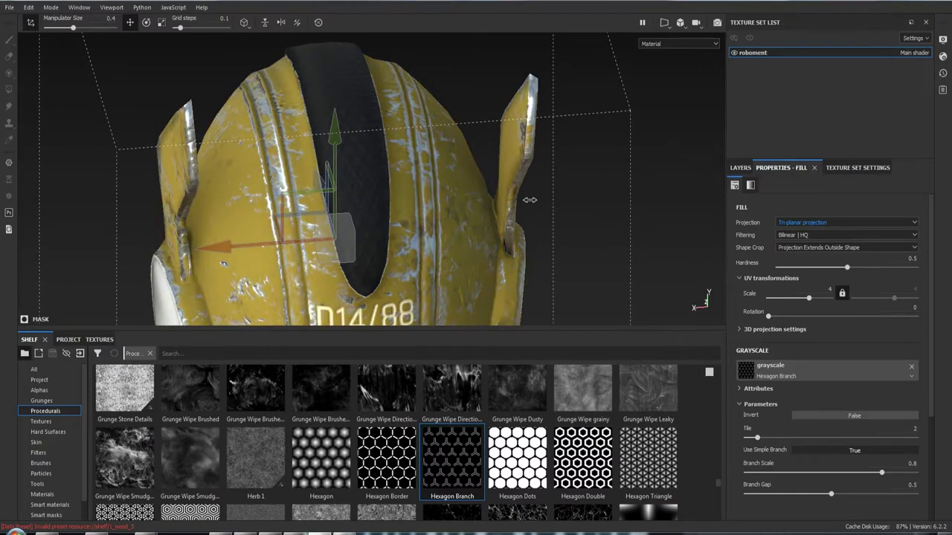
{"action": "left_click", "coordinate": [741, 167]}
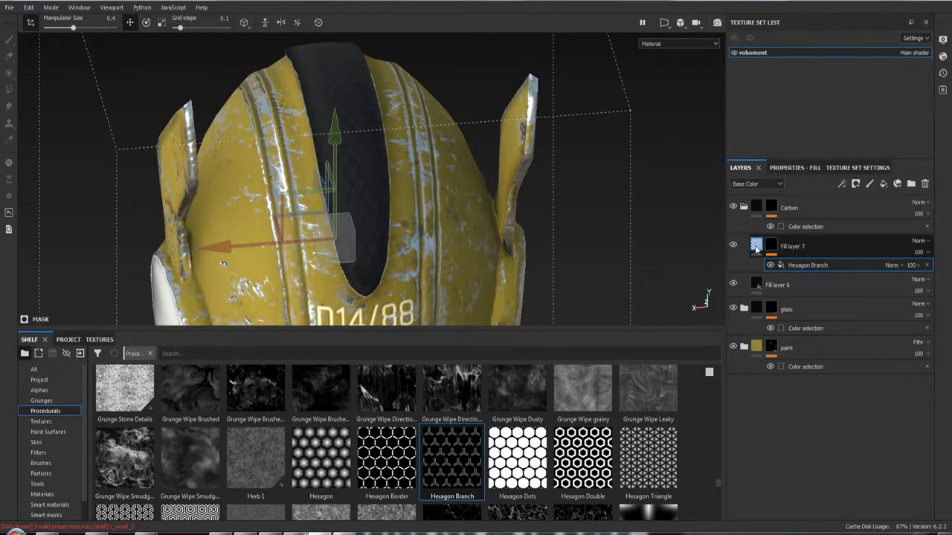
{"action": "key", "text": "Delete"}
- Lower Fill layer 7's height to -0.0548 so its pattern recesses into the helmet side
{"action": "left_click", "coordinate": [791, 167]}
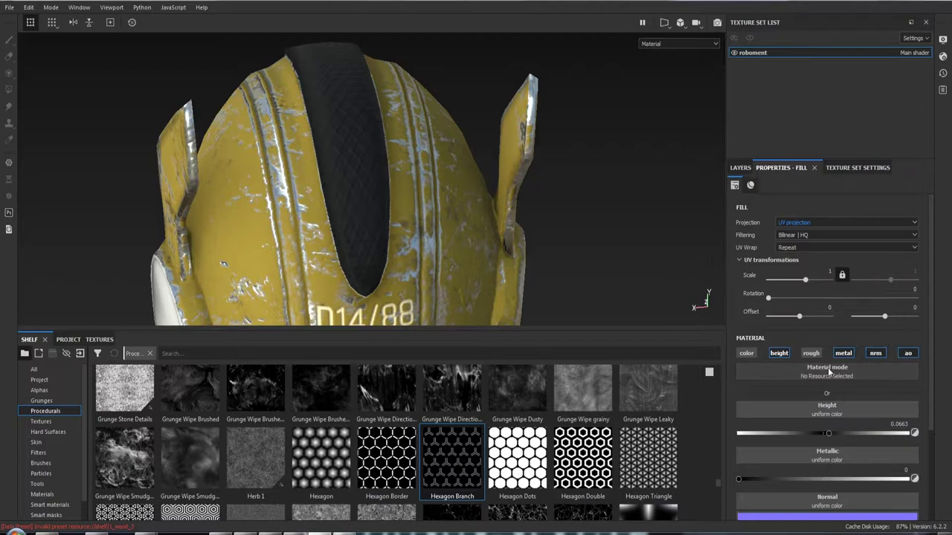
{"action": "left_click_drag", "start_coordinate": [829, 437], "coordinate": [819, 439]}
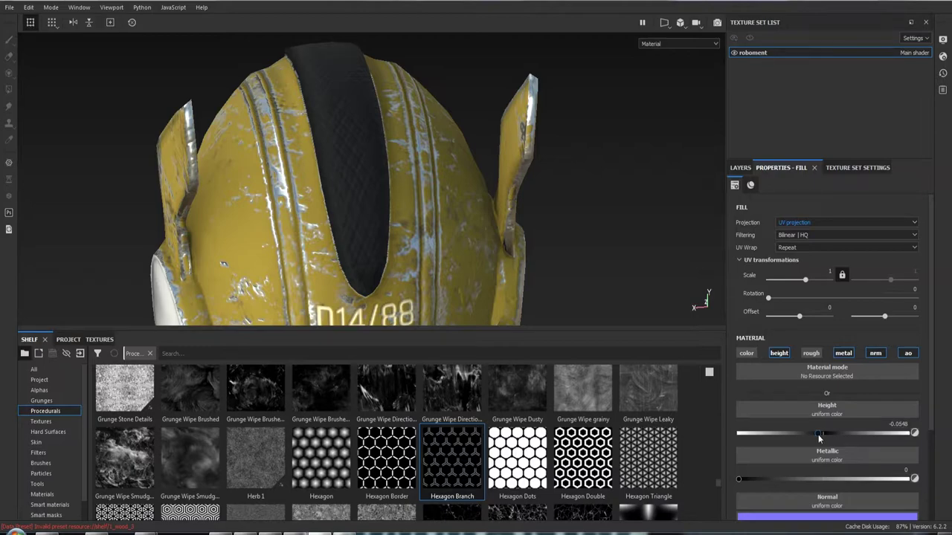
{"action": "mouse_move", "coordinate": [619, 290]}
{"action": "left_mouse_down", "text": "alt"}
{"action": "mouse_move", "coordinate": [494, 213]}
{"action": "mouse_move", "coordinate": [595, 292]}
{"action": "mouse_move", "coordinate": [567, 233]}
{"action": "left_mouse_up", "text": "alt"}
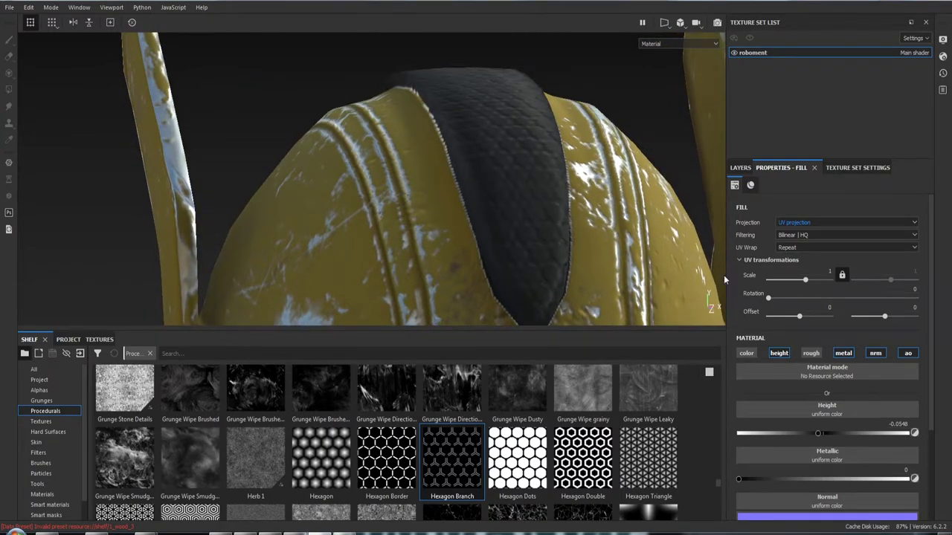
- Add a Hexagon Branch pattern to Fill layer 7's mask with scale 2
{"action": "left_click", "coordinate": [742, 168]}
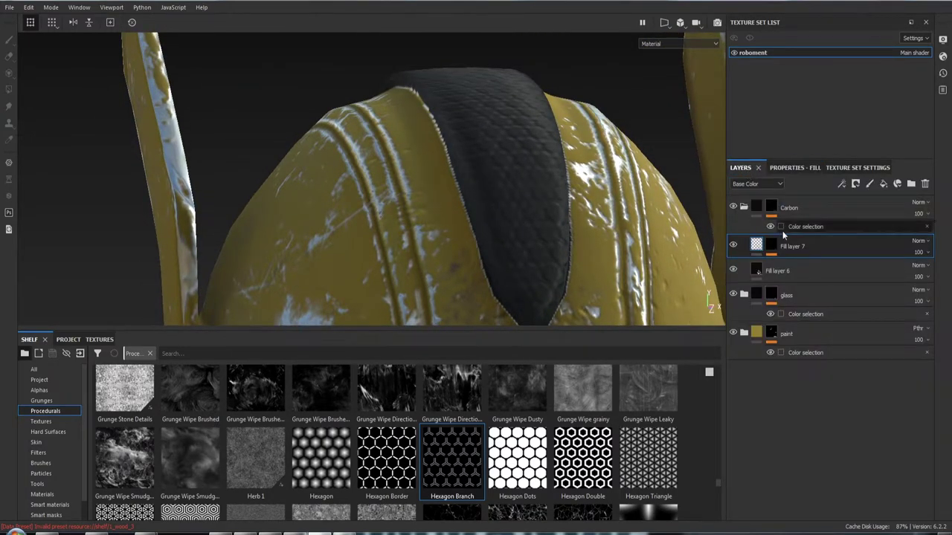
{"action": "left_click_drag", "start_coordinate": [786, 252], "coordinate": [787, 253]}
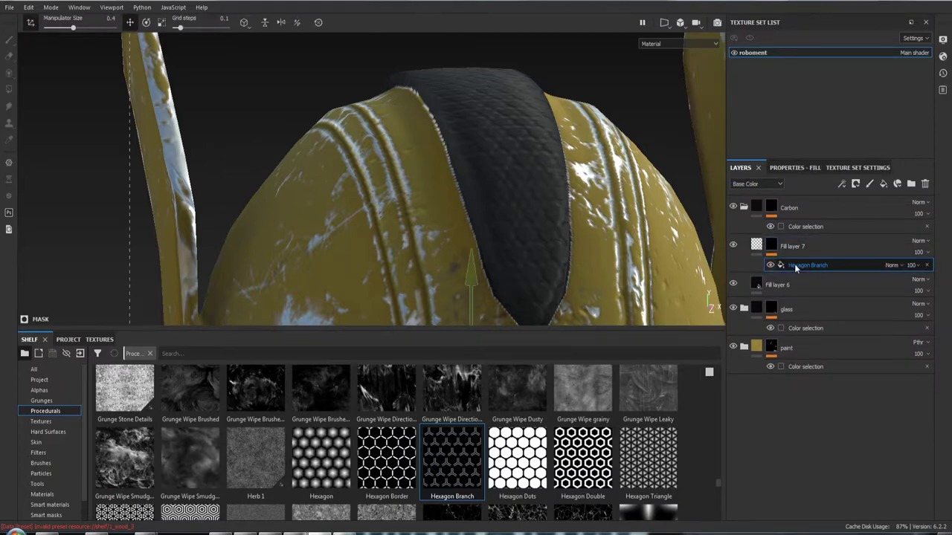
{"action": "left_click", "coordinate": [795, 264]}
{"action": "left_click_drag", "start_coordinate": [837, 295], "coordinate": [827, 295]}
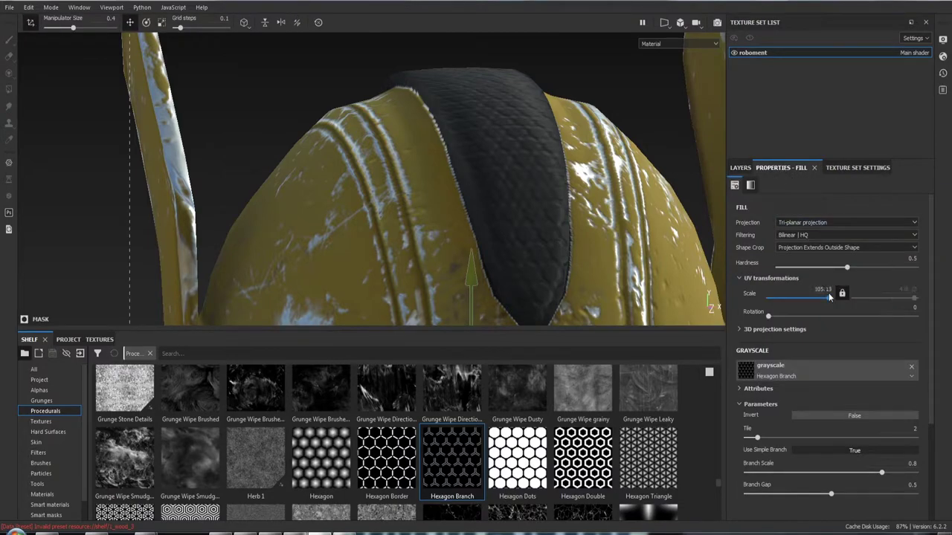
{"action": "key", "text": "BackSpace"}
{"action": "type", "text": "2"}
{"action": "key", "text": "Return"}
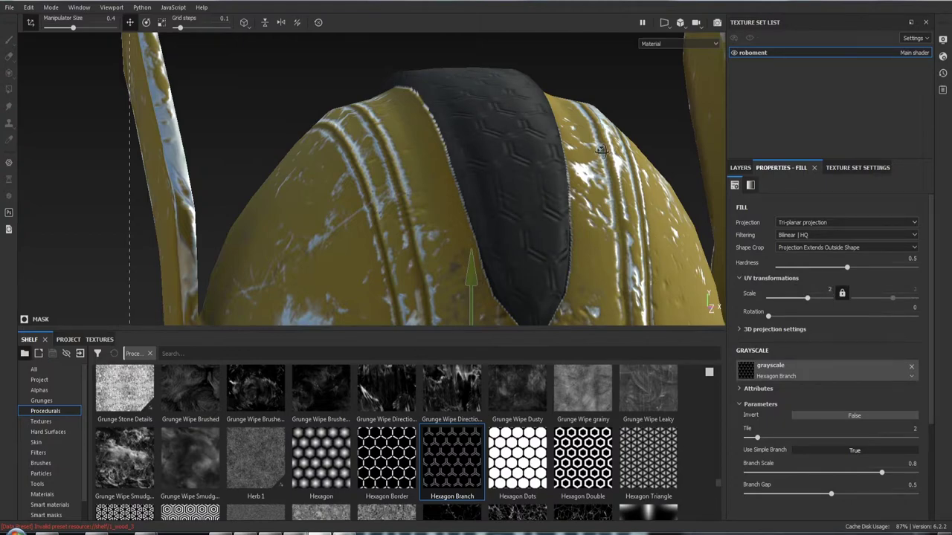
- Reposition the tri-planar projection gizmo to place the engraved hexagons on the helmet
{"action": "mouse_move", "coordinate": [602, 151]}
{"action": "left_mouse_down", "text": "alt"}
{"action": "mouse_move", "coordinate": [585, 205]}
{"action": "mouse_move", "coordinate": [637, 121]}
{"action": "mouse_move", "coordinate": [636, 137]}
{"action": "left_mouse_up", "text": "alt"}
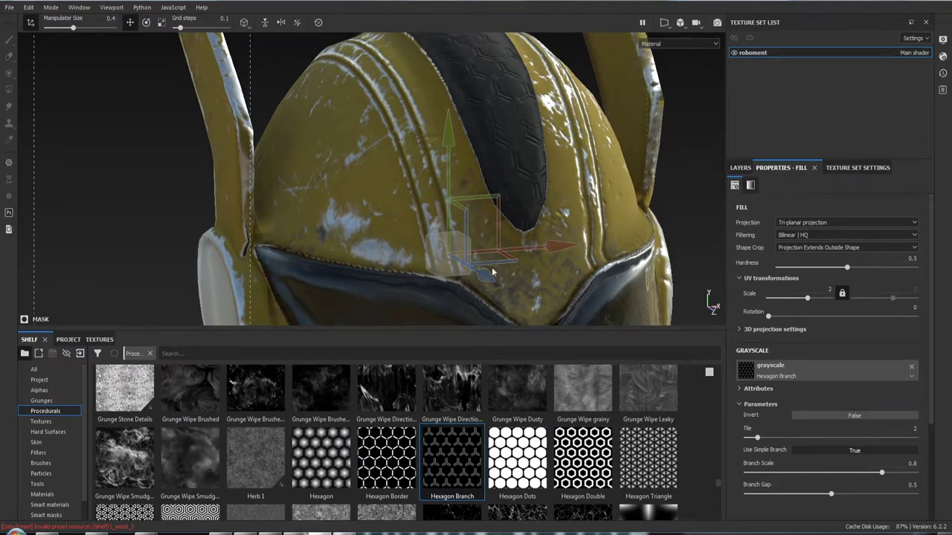
{"action": "left_click_drag", "start_coordinate": [492, 273], "coordinate": [489, 284]}
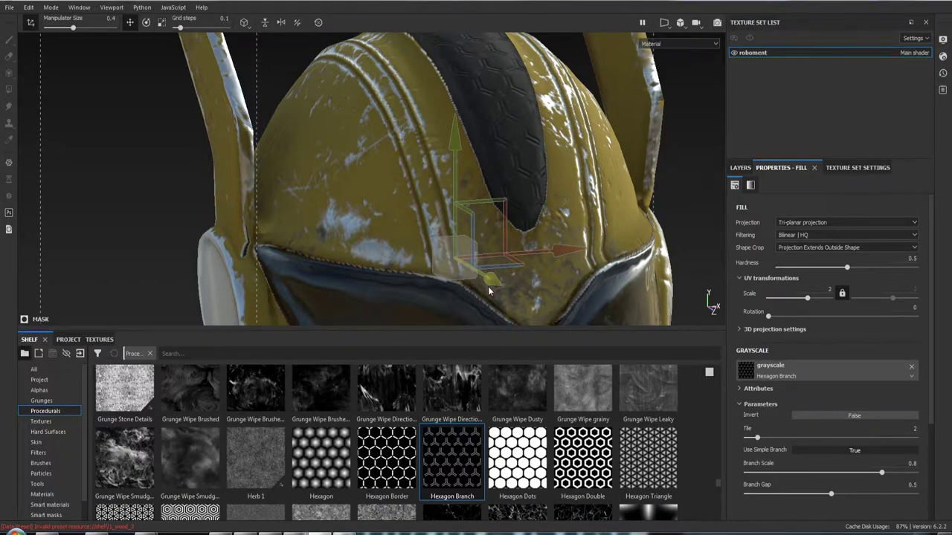
{"action": "mouse_move", "coordinate": [488, 287]}
{"action": "left_mouse_down"}
{"action": "mouse_move", "coordinate": [903, 185]}
{"action": "mouse_move", "coordinate": [937, 187]}
{"action": "left_mouse_up"}
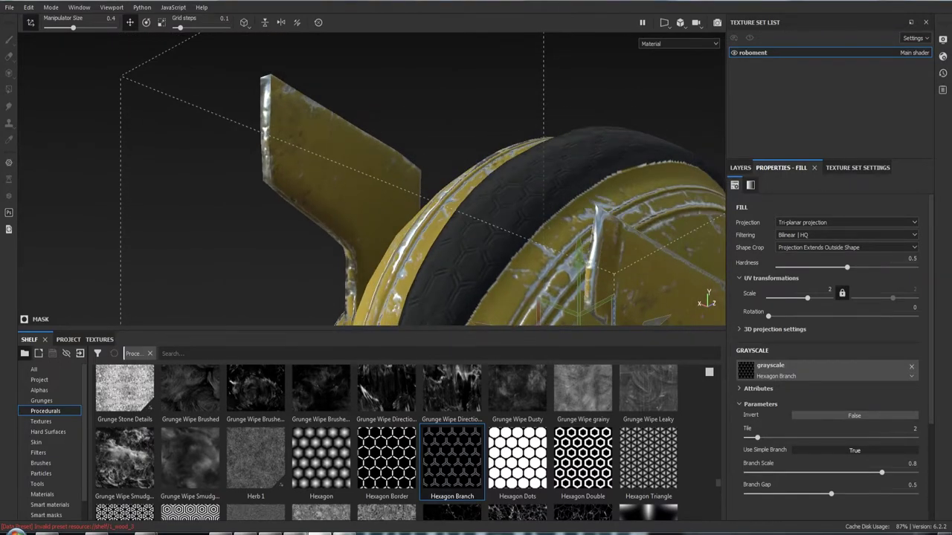
{"action": "mouse_move", "coordinate": [773, 213]}
{"action": "left_mouse_down", "text": "alt"}
{"action": "mouse_move", "coordinate": [583, 186]}
{"action": "mouse_move", "coordinate": [610, 149]}
{"action": "left_mouse_up", "text": "alt"}
{"action": "scroll", "coordinate": [584, 186], "scroll_direction": "down", "scroll_amount": 5}
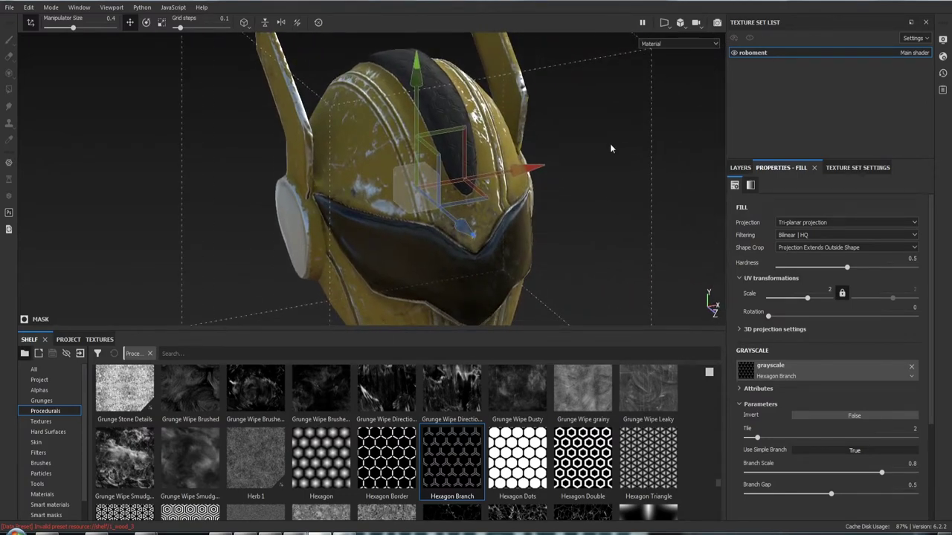
{"action": "left_click", "coordinate": [740, 167]}
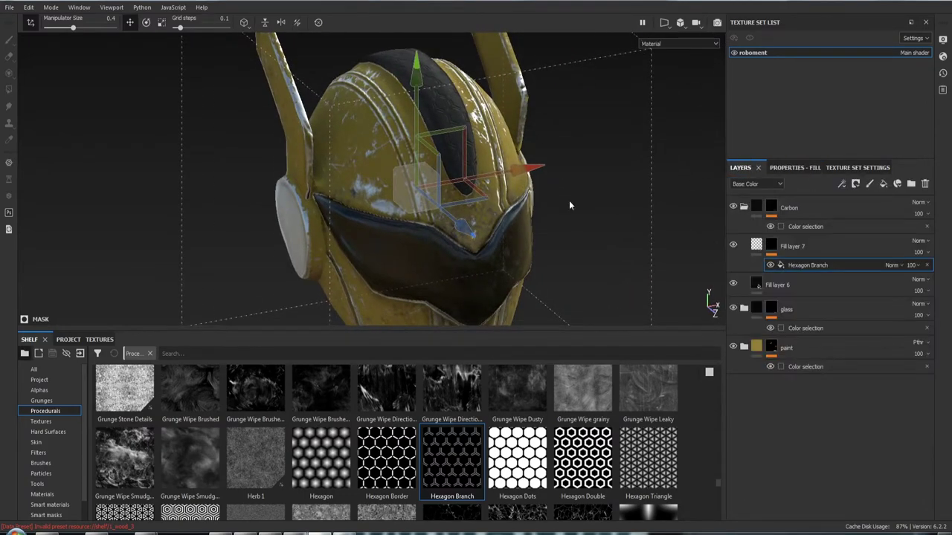
- Switch the viewport to the 3D/2D split layout showing the Normal+Height+Mesh channel
{"action": "left_click", "coordinate": [664, 23]}
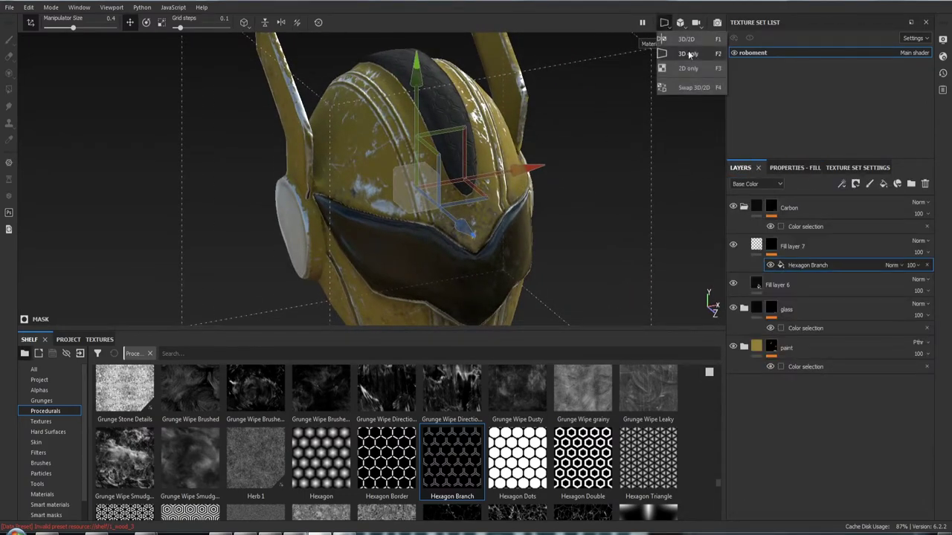
{"action": "left_click", "coordinate": [687, 41]}
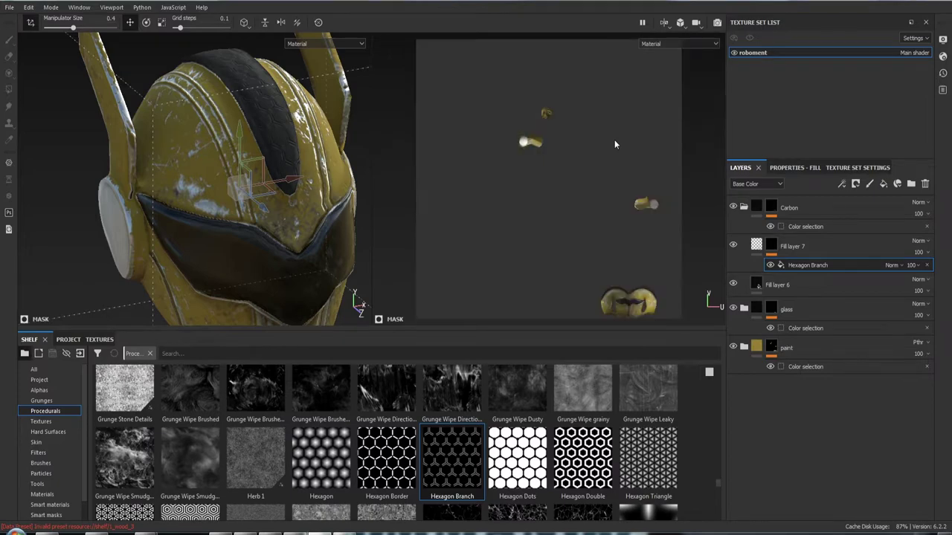
{"action": "scroll", "coordinate": [623, 281], "scroll_direction": "up", "scroll_amount": 5}
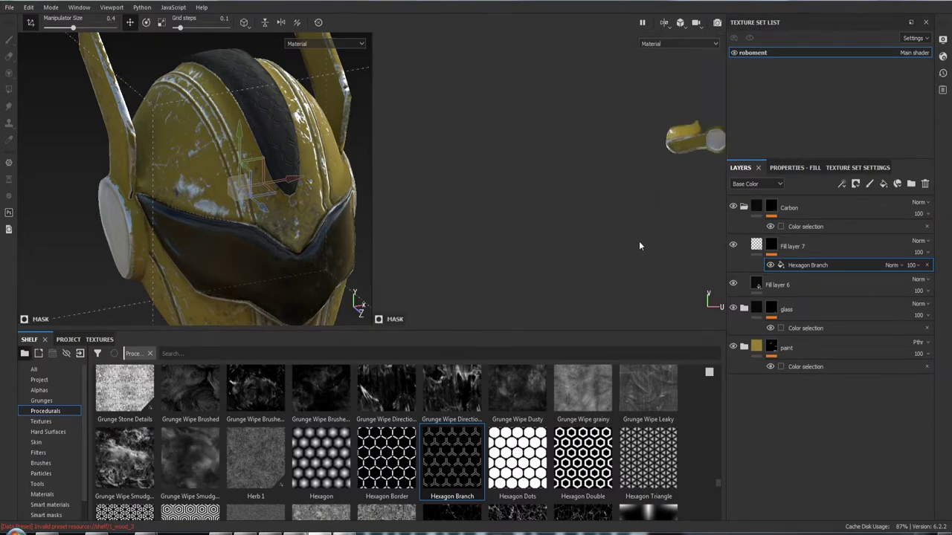
{"action": "key", "text": "c"}
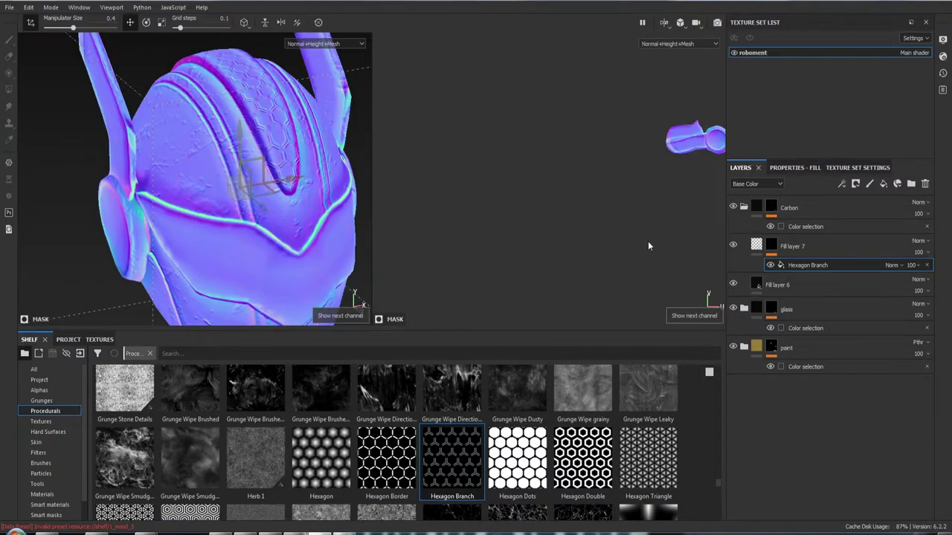
- Pan and zoom the 2D view to frame the heart-shaped UV island
{"action": "middle_click_drag", "start_coordinate": [638, 238], "coordinate": [505, 186]}
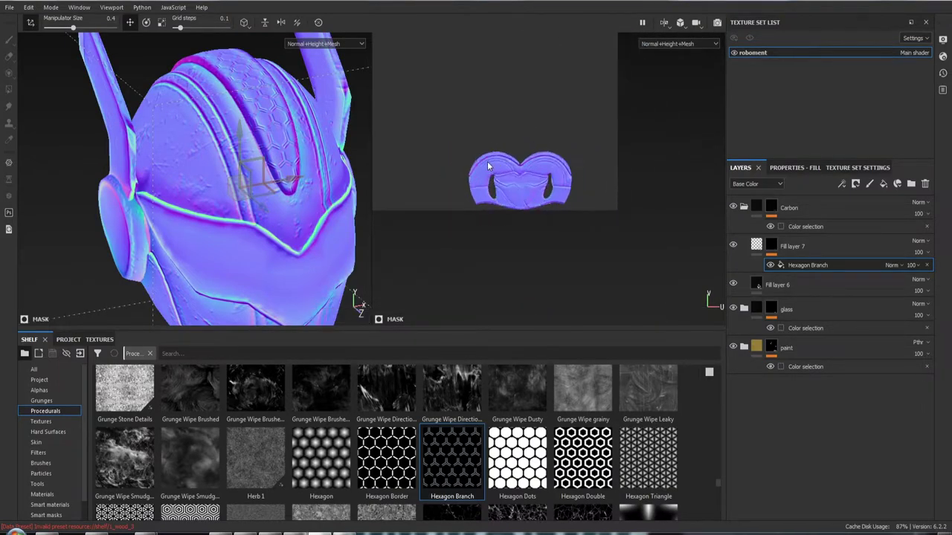
{"action": "scroll", "coordinate": [520, 170], "scroll_direction": "up", "scroll_amount": 3}
{"action": "scroll", "coordinate": [550, 160], "scroll_direction": "up", "scroll_amount": 3}
{"action": "scroll", "coordinate": [557, 171], "scroll_direction": "up", "scroll_amount": 2}
{"action": "scroll", "coordinate": [579, 191], "scroll_direction": "up", "scroll_amount": 2}
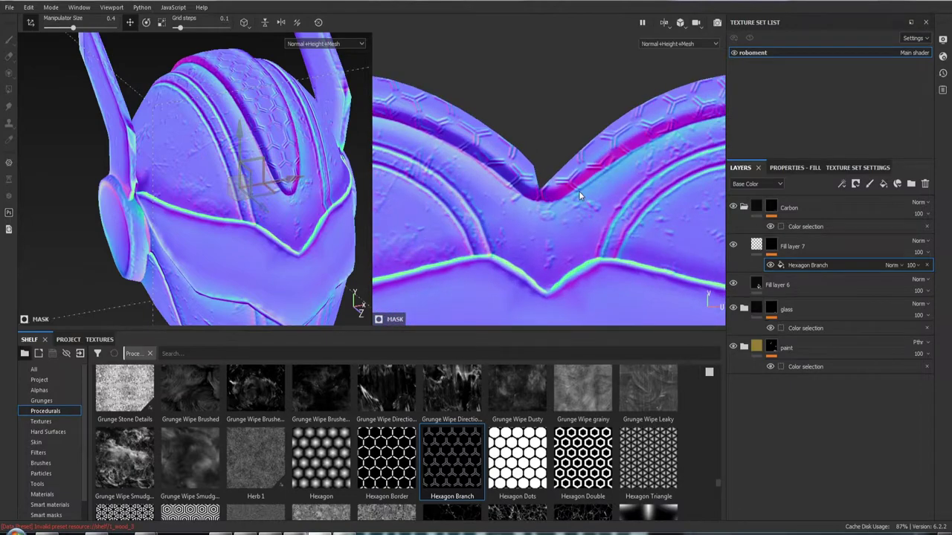
{"action": "scroll", "coordinate": [578, 191], "scroll_direction": "down", "scroll_amount": 2}
{"action": "scroll", "coordinate": [578, 191], "scroll_direction": "down", "scroll_amount": 2}
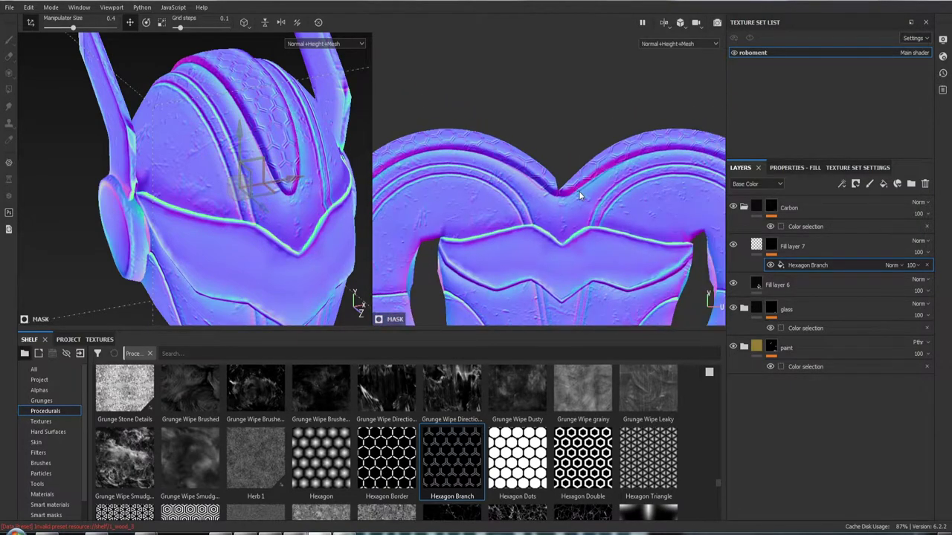
{"action": "scroll", "coordinate": [578, 191], "scroll_direction": "down", "scroll_amount": 1}
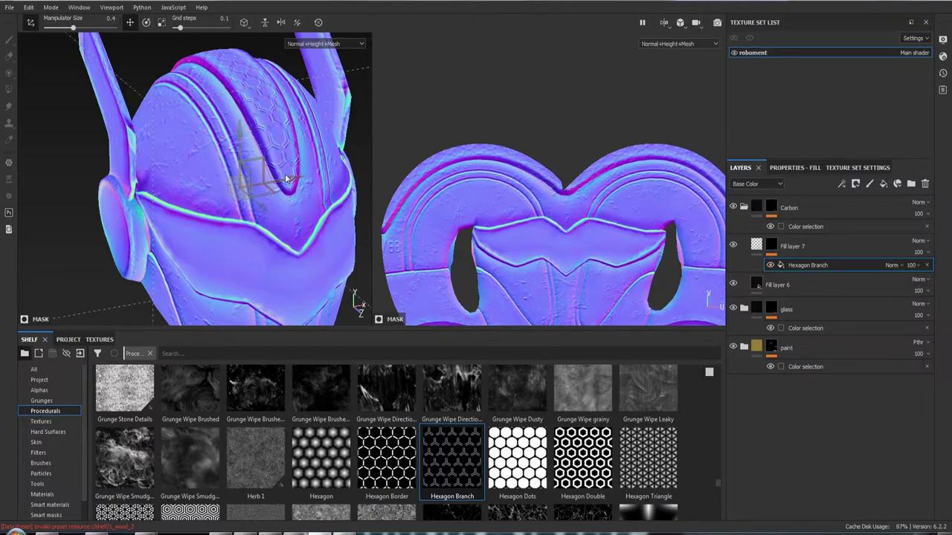
- Switch the Hexagon Branch mask to UV projection and try scales 5 and 4
{"action": "left_click", "coordinate": [803, 168]}
{"action": "left_click", "coordinate": [817, 223]}
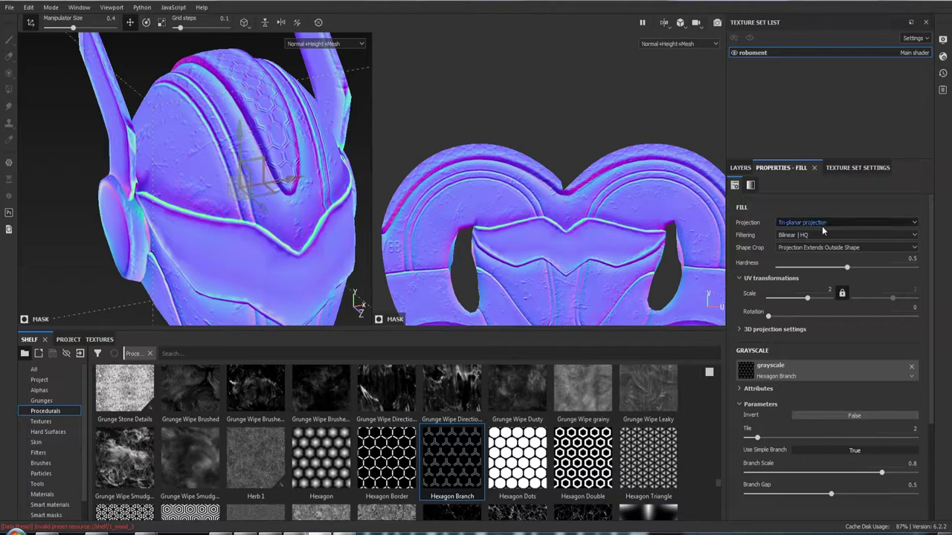
{"action": "left_click", "coordinate": [815, 240]}
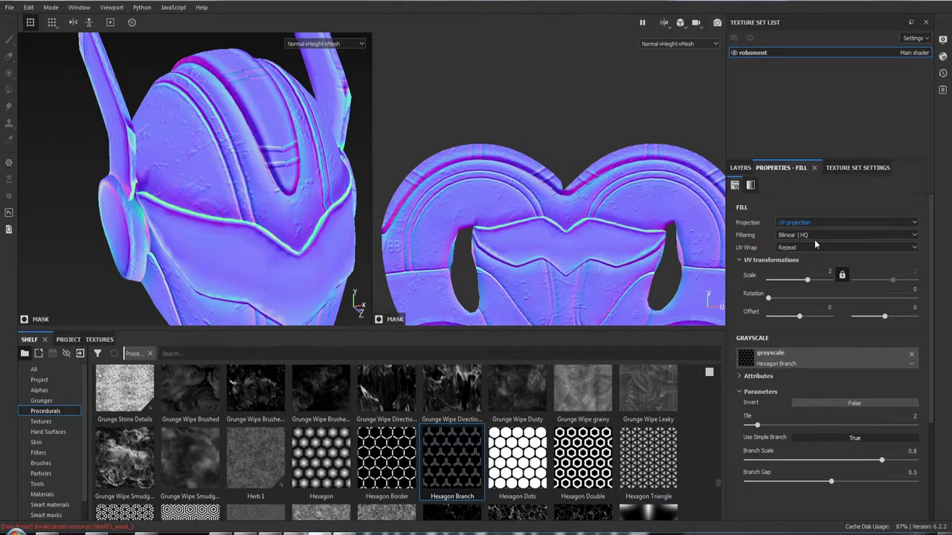
{"action": "left_click_drag", "start_coordinate": [807, 280], "coordinate": [816, 279]}
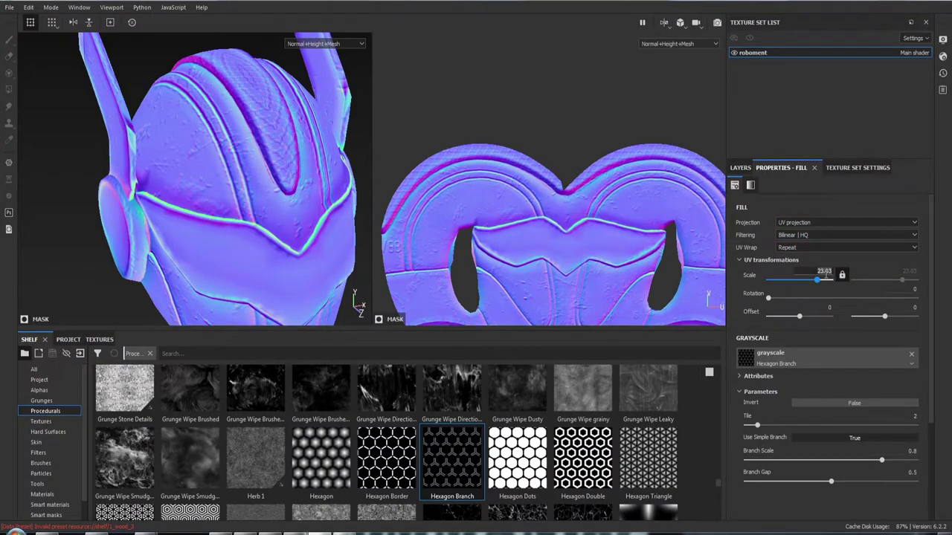
{"action": "type", "text": "5"}
{"action": "key", "text": "Return"}
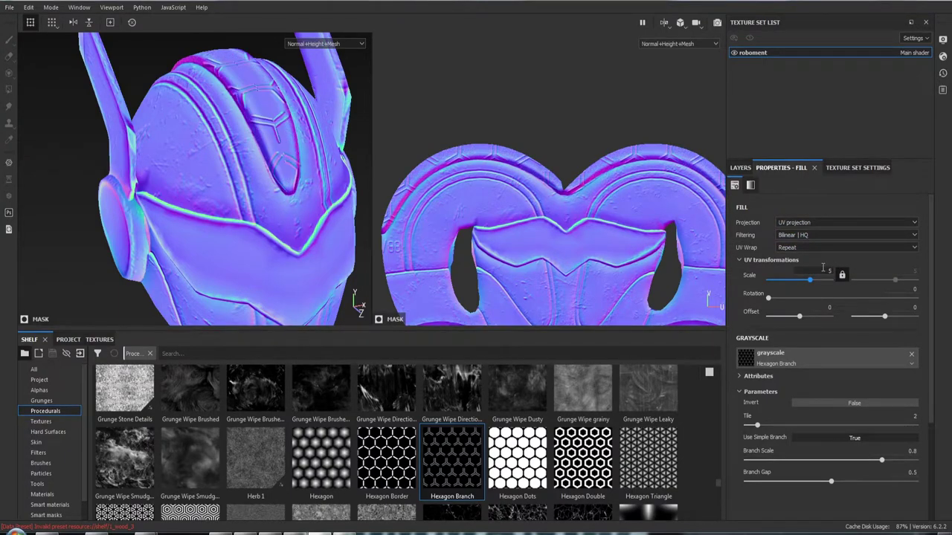
{"action": "left_click", "coordinate": [823, 269]}
{"action": "type", "text": "4"}
{"action": "key", "text": "Return"}
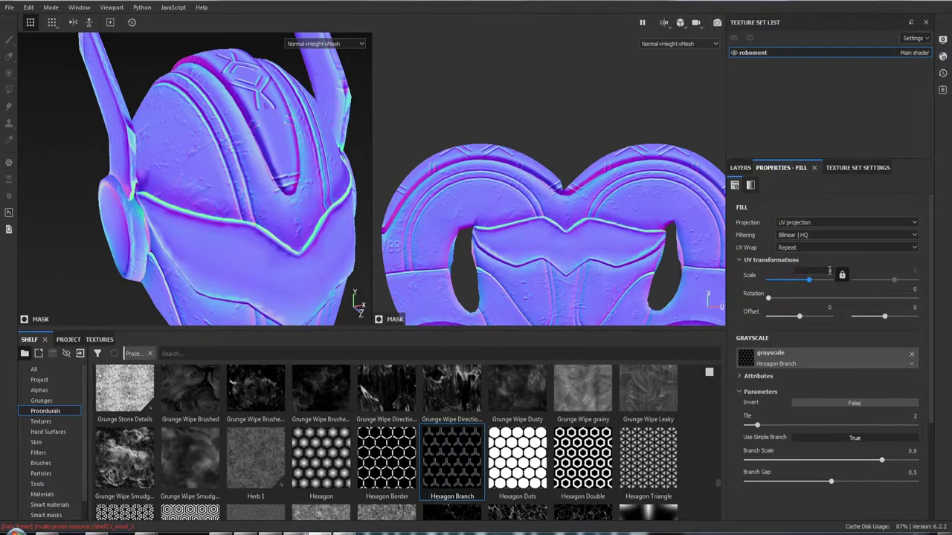
- Raise the UV scale through 7 and 10 to 20 and inspect the fine crest hexagons
{"action": "left_click", "coordinate": [831, 271]}
{"action": "type", "text": "7"}
{"action": "key", "text": "Return"}
{"action": "left_click", "coordinate": [831, 272]}
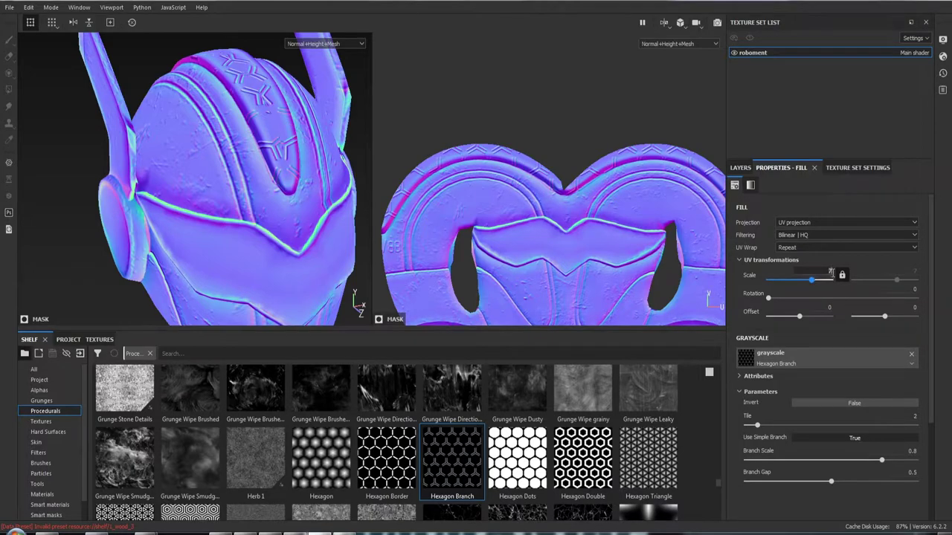
{"action": "key", "text": "Return"}
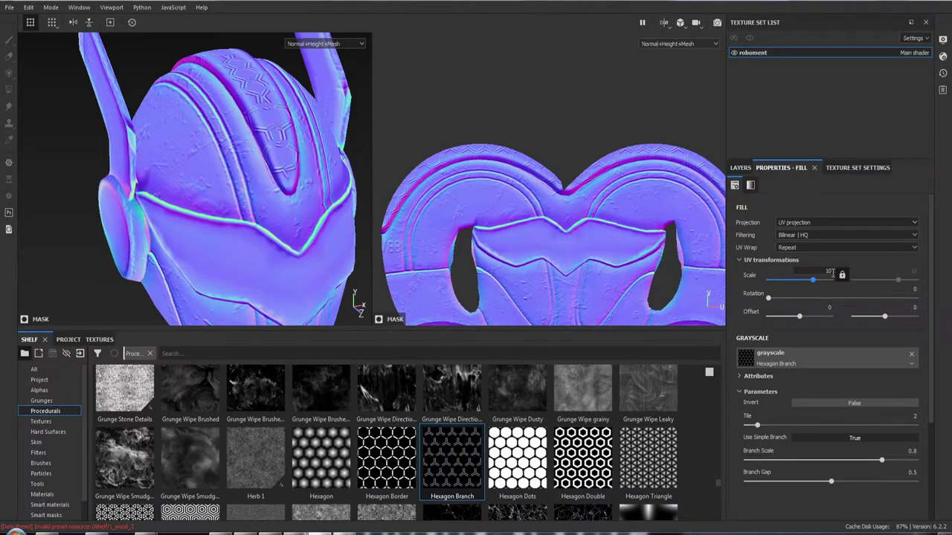
{"action": "left_click", "coordinate": [830, 272]}
{"action": "type", "text": "0"}
{"action": "key", "text": "Return"}
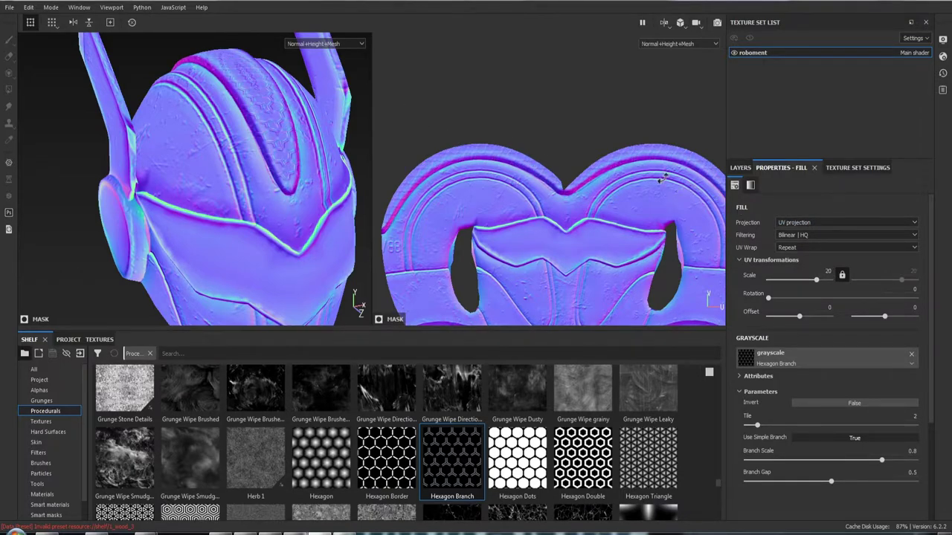
{"action": "left_click_drag", "start_coordinate": [223, 164], "coordinate": [193, 186], "text": "alt"}
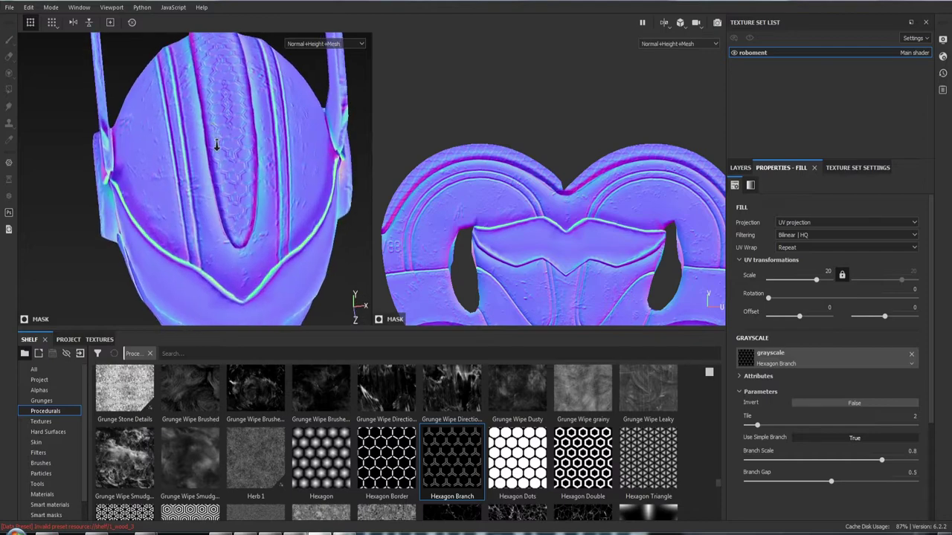
{"action": "scroll", "coordinate": [264, 301], "scroll_direction": "up", "scroll_amount": 5}
{"action": "mouse_move", "coordinate": [264, 302]}
{"action": "left_mouse_down", "text": "alt"}
{"action": "mouse_move", "coordinate": [240, 206]}
{"action": "mouse_move", "coordinate": [255, 174]}
{"action": "left_mouse_up", "text": "alt"}
{"action": "scroll", "coordinate": [255, 174], "scroll_direction": "down", "scroll_amount": 3}
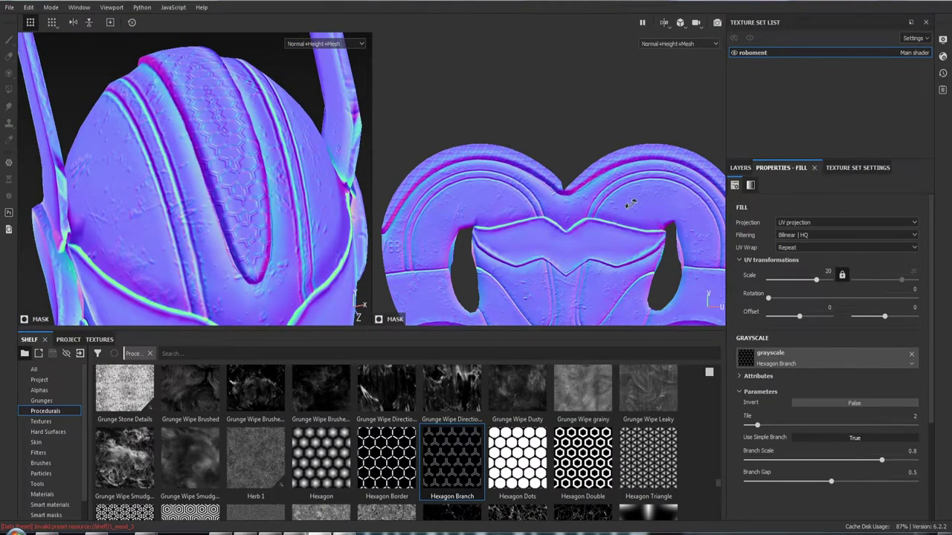
- Return the Hexagon Branch mask to tri-planar projection, settling on scale 3
{"action": "left_click", "coordinate": [823, 223]}
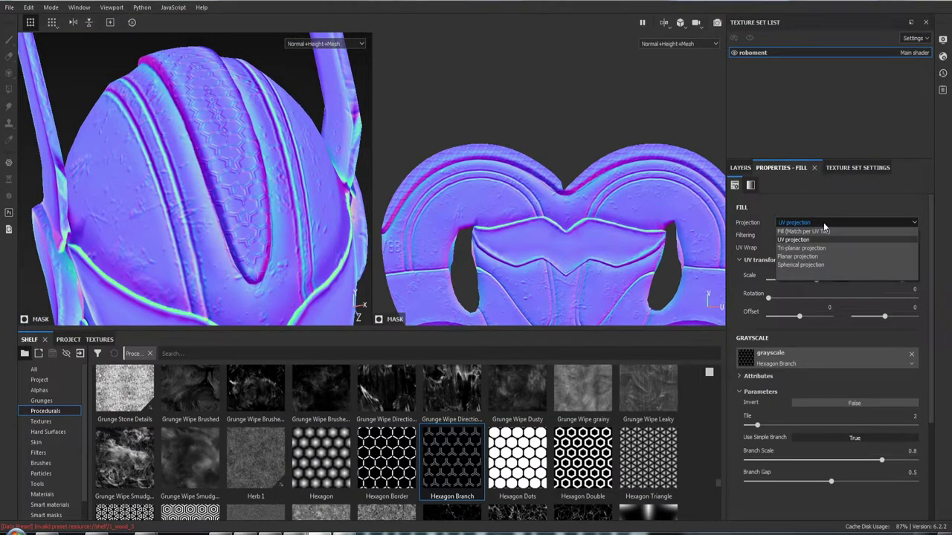
{"action": "left_click", "coordinate": [803, 247]}
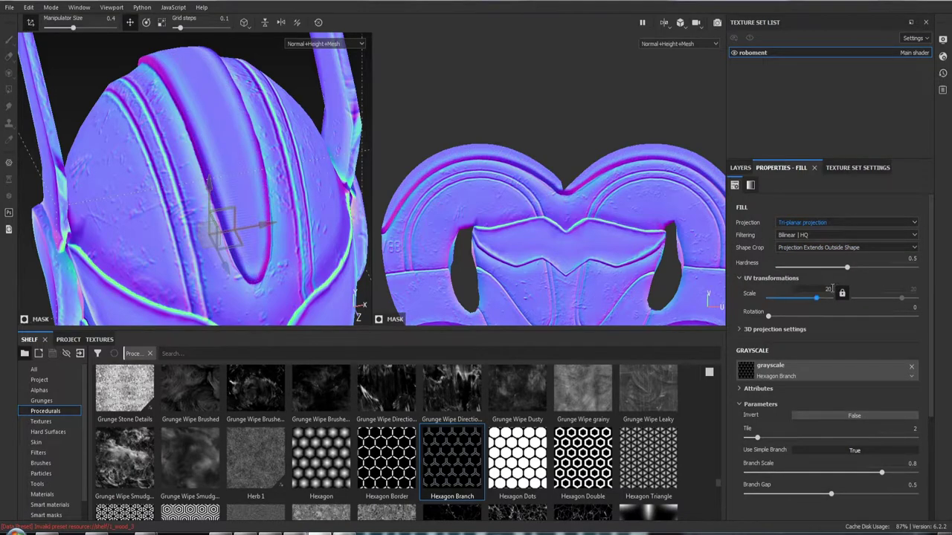
{"action": "double_click", "coordinate": [829, 290]}
{"action": "type", "text": "50"}
{"action": "key", "text": "Return"}
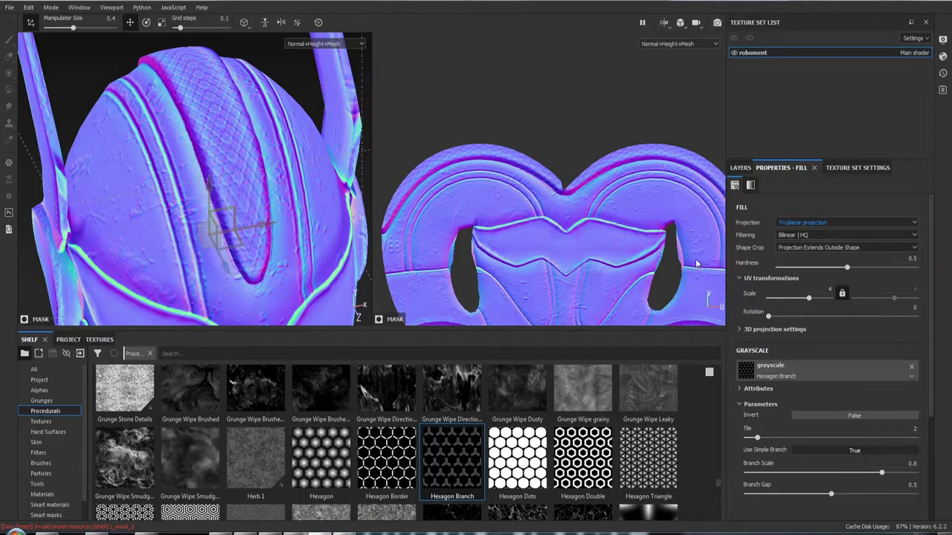
{"action": "type", "text": "3"}
{"action": "key", "text": "Return"}
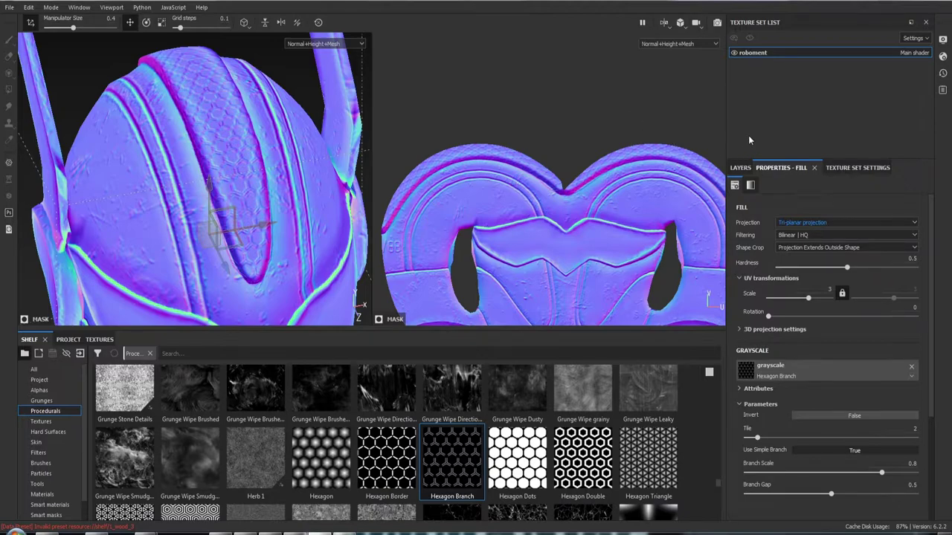
{"action": "left_click", "coordinate": [741, 167]}
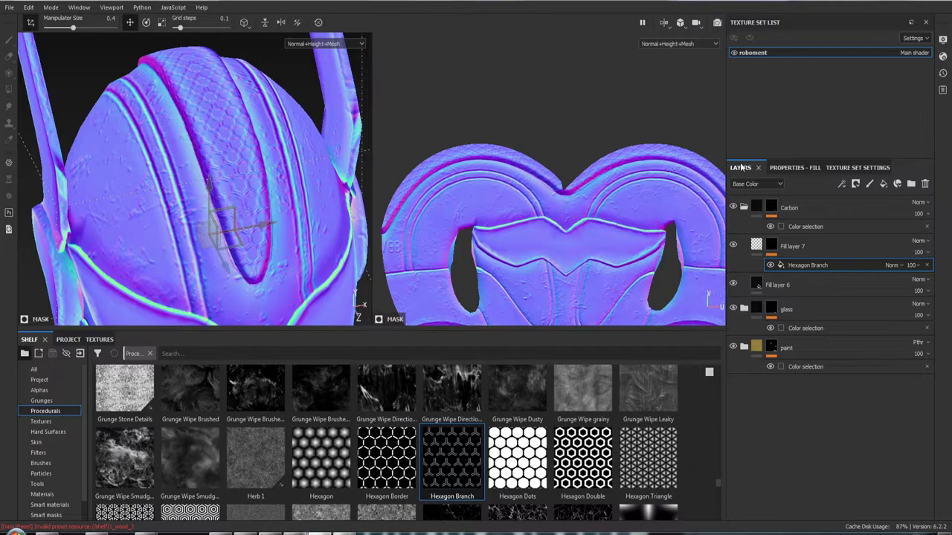
- Preview the full material and switch the viewport to the 3D-only layout
{"action": "key", "text": "m"}
{"action": "mouse_move", "coordinate": [407, 99]}
{"action": "left_mouse_down", "text": "alt"}
{"action": "mouse_move", "coordinate": [493, 77]}
{"action": "mouse_move", "coordinate": [423, 87]}
{"action": "mouse_move", "coordinate": [410, 107]}
{"action": "mouse_move", "coordinate": [519, 104]}
{"action": "left_mouse_up", "text": "alt"}
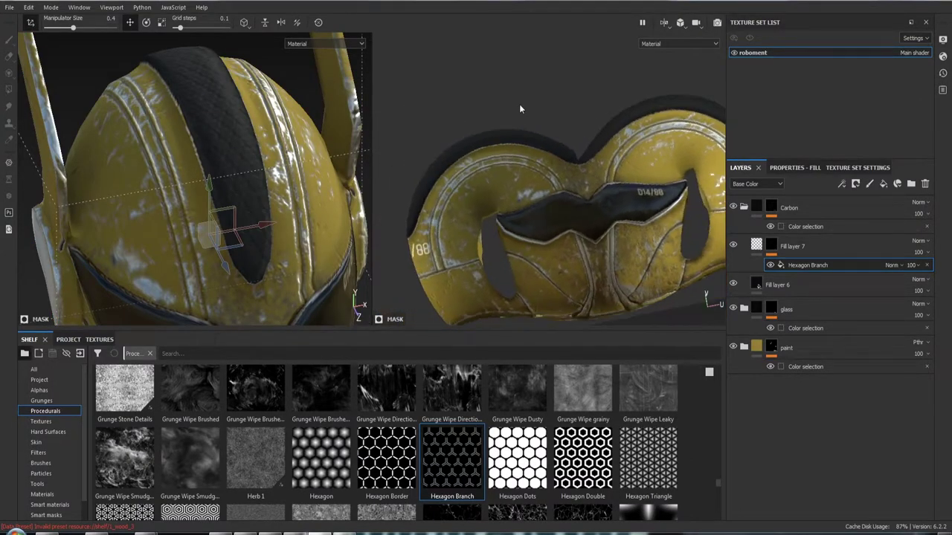
{"action": "left_click", "coordinate": [664, 22]}
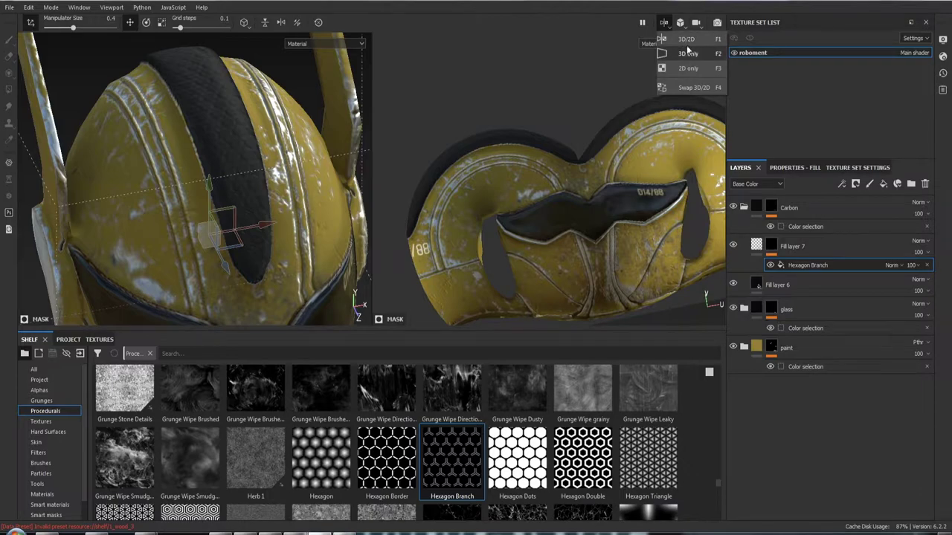
{"action": "left_click", "coordinate": [688, 54]}
- Orbit to a close front view of the helmet and select Fill layer 7's content
{"action": "mouse_move", "coordinate": [584, 166]}
{"action": "right_mouse_down", "text": "alt"}
{"action": "mouse_move", "coordinate": [581, 78]}
{"action": "mouse_move", "coordinate": [509, 179]}
{"action": "right_mouse_up", "text": "alt"}
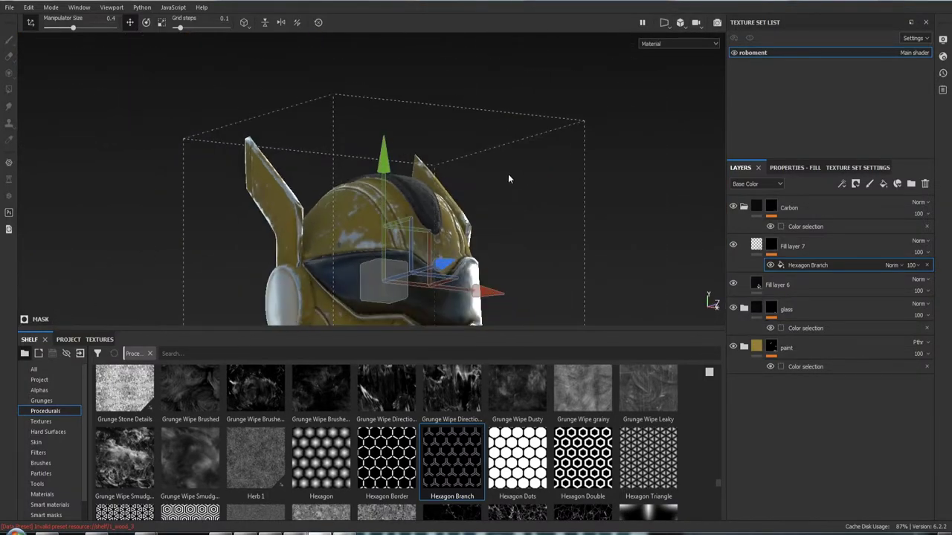
{"action": "left_click_drag", "start_coordinate": [605, 168], "coordinate": [413, 196], "text": "alt"}
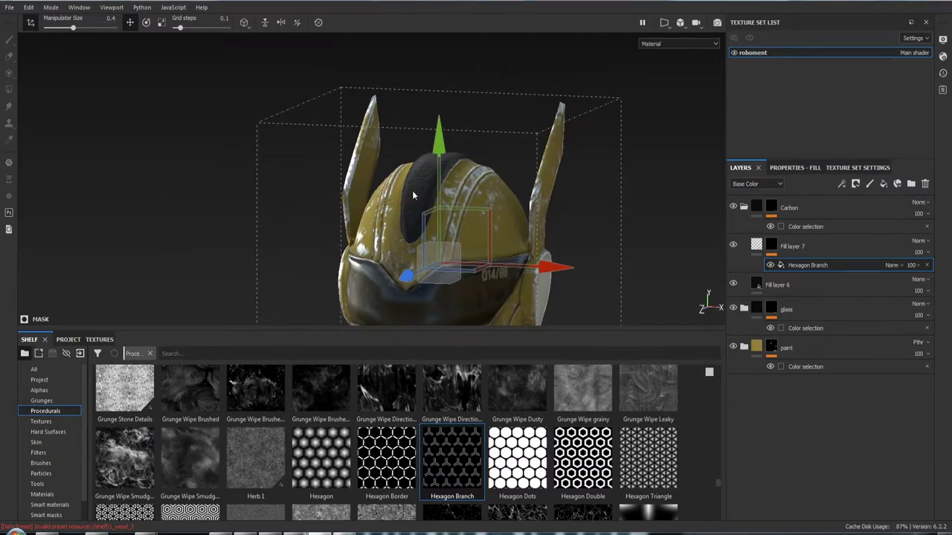
{"action": "mouse_move", "coordinate": [445, 201]}
{"action": "left_mouse_down", "text": "alt"}
{"action": "mouse_move", "coordinate": [312, 199]}
{"action": "mouse_move", "coordinate": [534, 162]}
{"action": "left_mouse_up", "text": "alt"}
{"action": "mouse_move", "coordinate": [533, 162]}
{"action": "right_mouse_down", "text": "alt"}
{"action": "mouse_move", "coordinate": [501, 198]}
{"action": "mouse_move", "coordinate": [505, 222]}
{"action": "mouse_move", "coordinate": [501, 195]}
{"action": "right_mouse_up", "text": "alt"}
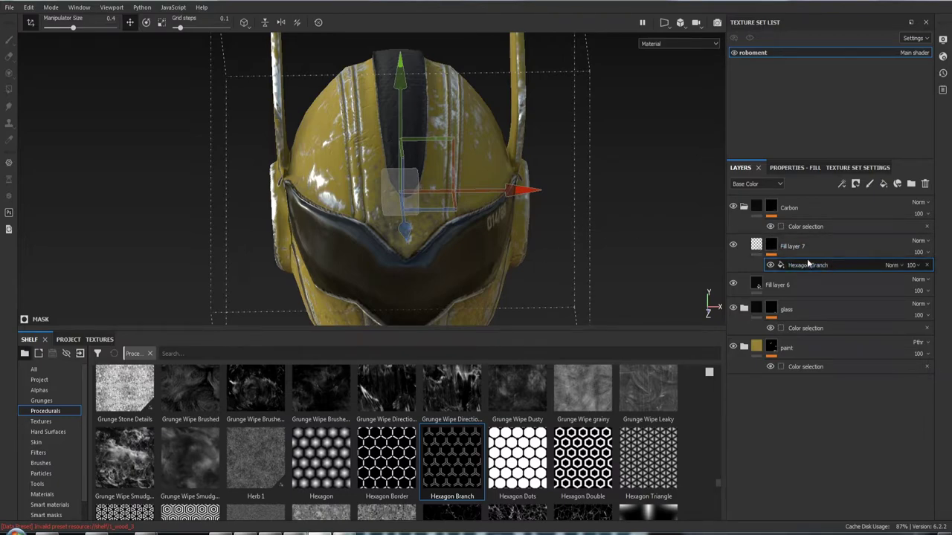
{"action": "left_click", "coordinate": [759, 248]}
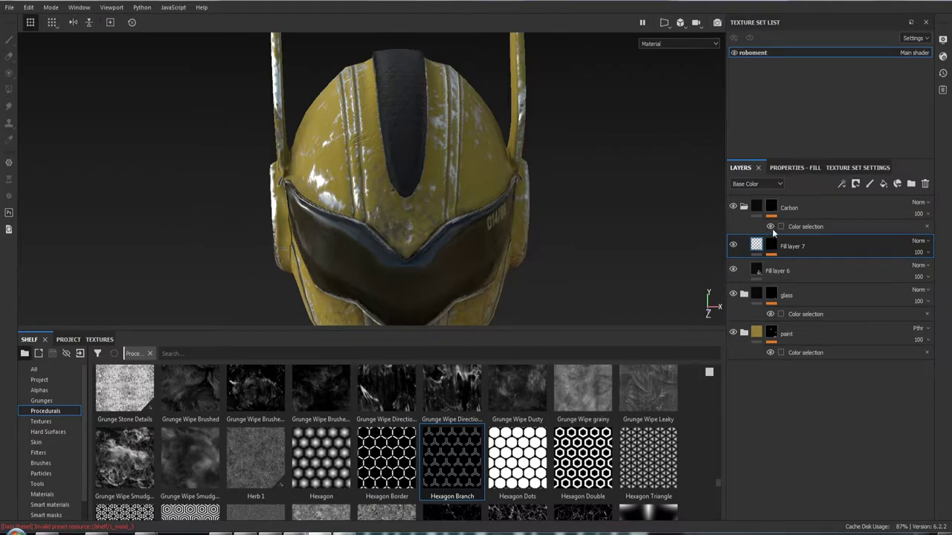
- Turn on Fill layer 7's color channel and check the light grey hexagons along the stripe
{"action": "left_click", "coordinate": [787, 169]}
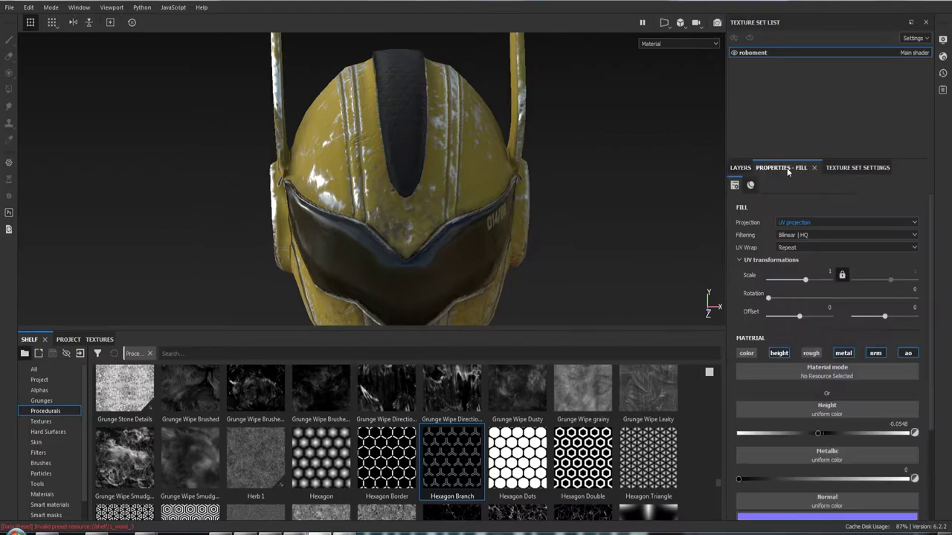
{"action": "left_click", "coordinate": [746, 353]}
{"action": "left_click_drag", "start_coordinate": [565, 223], "coordinate": [409, 214], "text": "alt"}
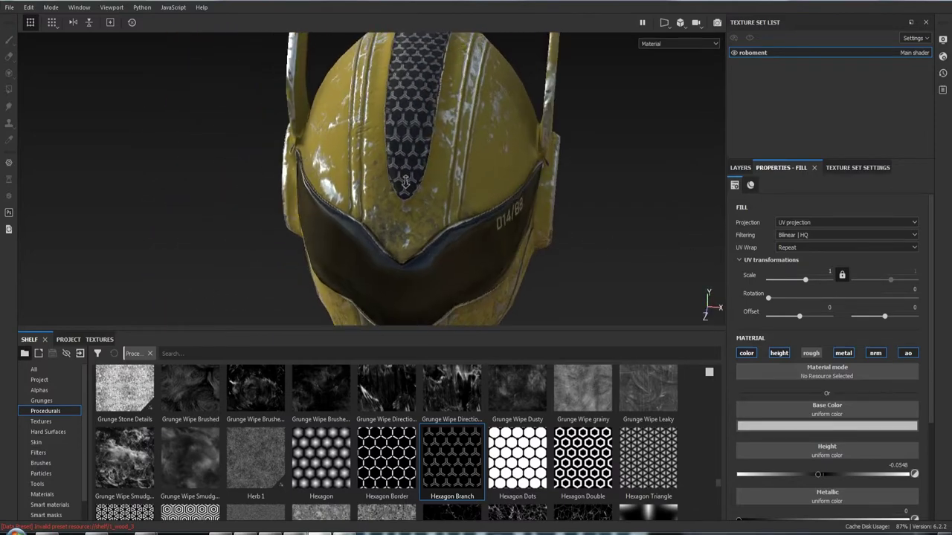
{"action": "mouse_move", "coordinate": [408, 215]}
{"action": "right_mouse_down", "text": "alt"}
{"action": "mouse_move", "coordinate": [410, 261]}
{"action": "mouse_move", "coordinate": [361, 129]}
{"action": "right_mouse_up", "text": "alt"}
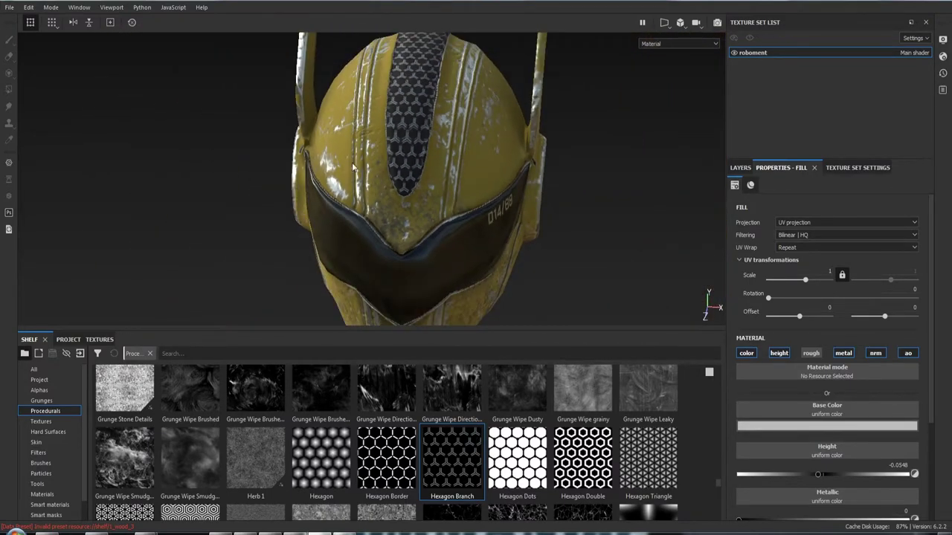
{"action": "mouse_move", "coordinate": [361, 130]}
{"action": "left_mouse_down", "text": "alt"}
{"action": "mouse_move", "coordinate": [339, 126]}
{"action": "mouse_move", "coordinate": [492, 143]}
{"action": "mouse_move", "coordinate": [203, 157]}
{"action": "mouse_move", "coordinate": [435, 338]}
{"action": "left_mouse_up", "text": "alt"}
{"action": "right_click_drag", "start_coordinate": [435, 338], "coordinate": [445, 265], "text": "alt"}
{"action": "left_click_drag", "start_coordinate": [445, 265], "coordinate": [484, 245], "text": "alt"}
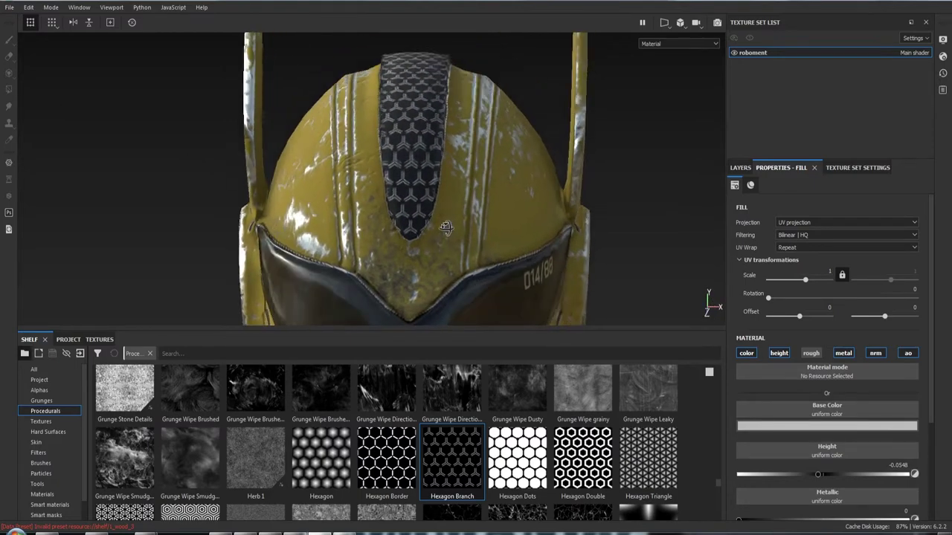
- Make Fill layer 7's base colour near-black, then shift its hue to a very dark navy blue
{"action": "left_click", "coordinate": [778, 428]}
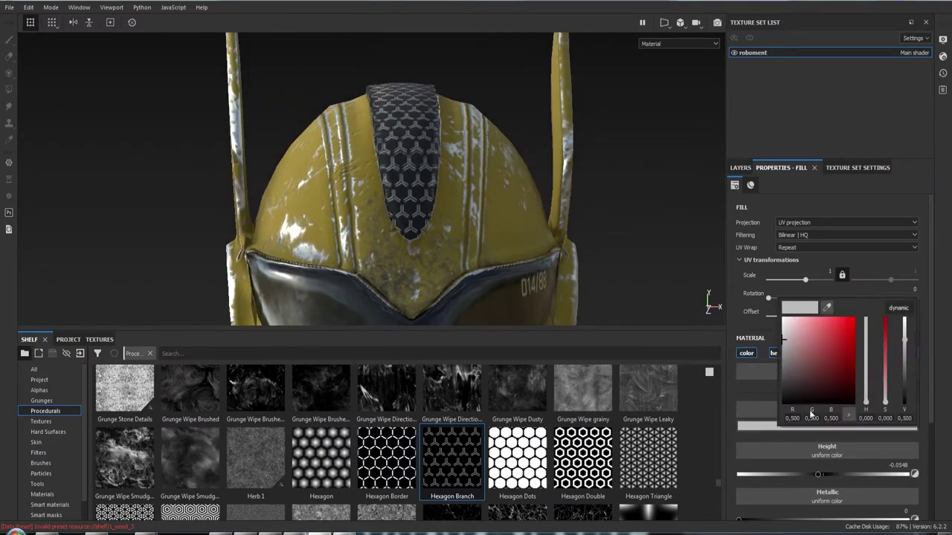
{"action": "left_click", "coordinate": [848, 342]}
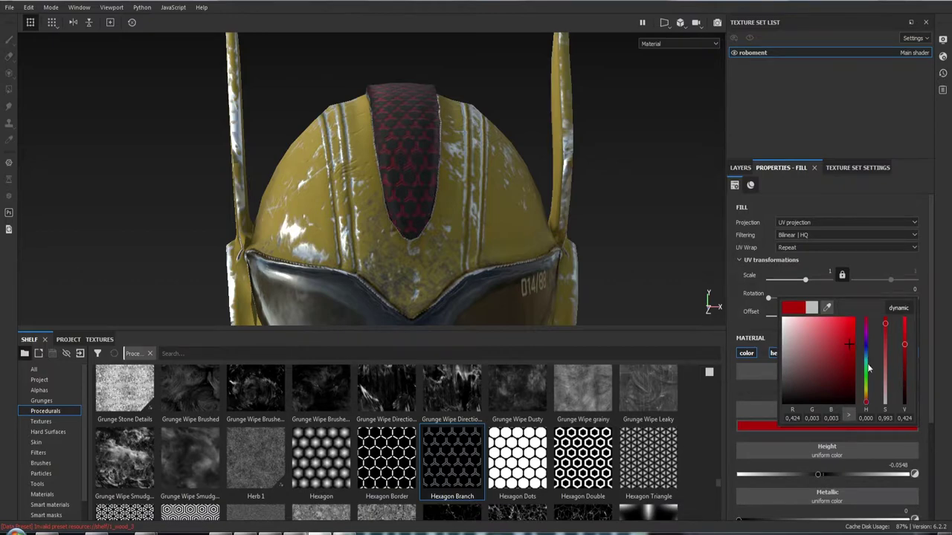
{"action": "mouse_move", "coordinate": [850, 346]}
{"action": "left_mouse_down"}
{"action": "mouse_move", "coordinate": [839, 395]}
{"action": "mouse_move", "coordinate": [843, 387]}
{"action": "left_mouse_up"}
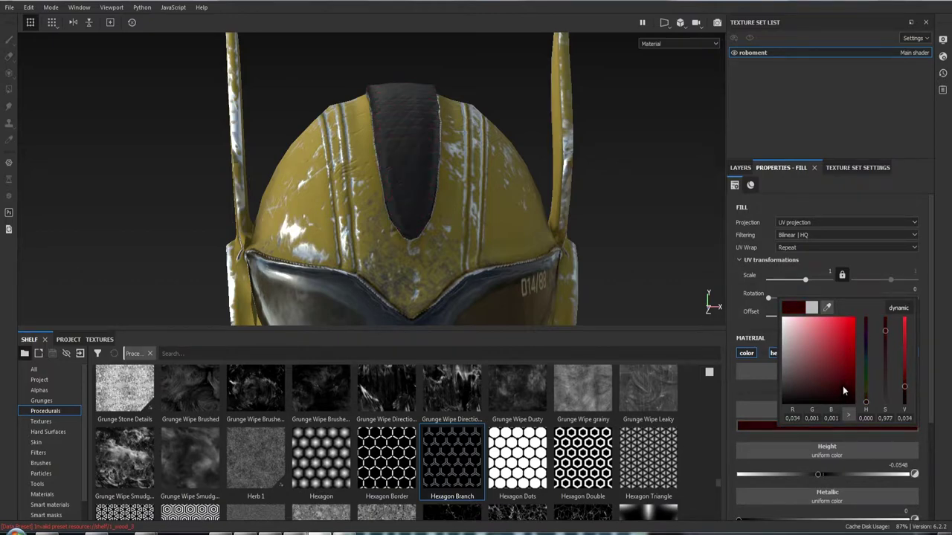
{"action": "left_click_drag", "start_coordinate": [418, 102], "coordinate": [400, 152], "text": "alt"}
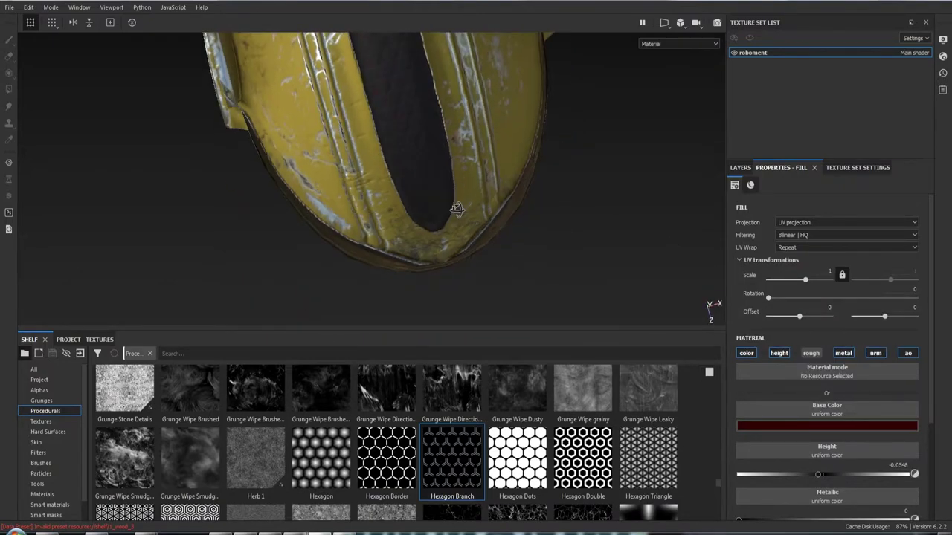
{"action": "scroll", "coordinate": [400, 151], "scroll_direction": "up", "scroll_amount": 5}
{"action": "scroll", "coordinate": [400, 151], "scroll_direction": "down", "scroll_amount": 5}
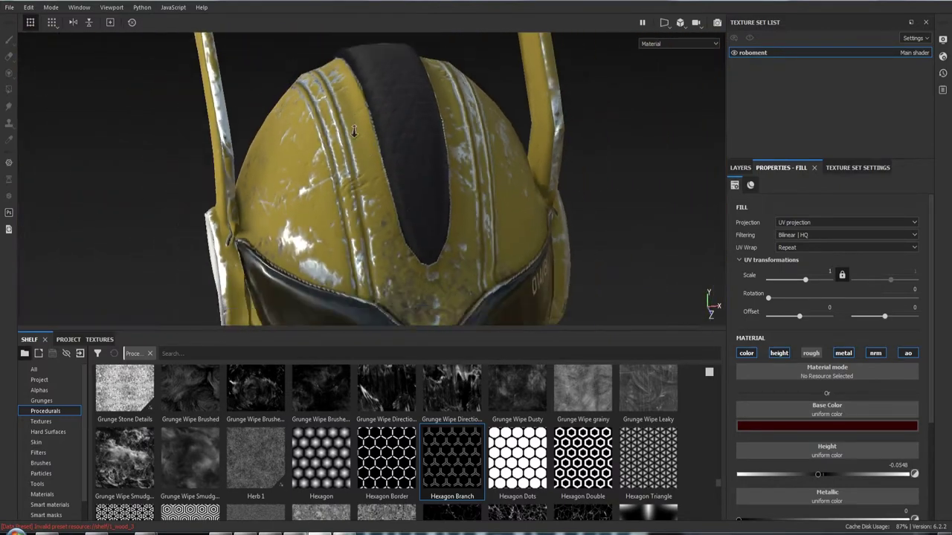
{"action": "left_click", "coordinate": [803, 426]}
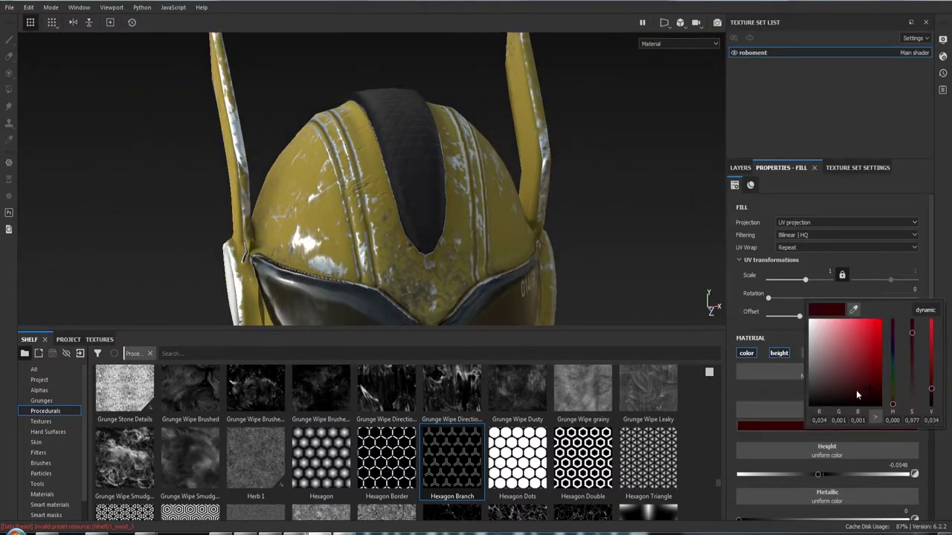
{"action": "left_click_drag", "start_coordinate": [892, 352], "coordinate": [893, 352]}
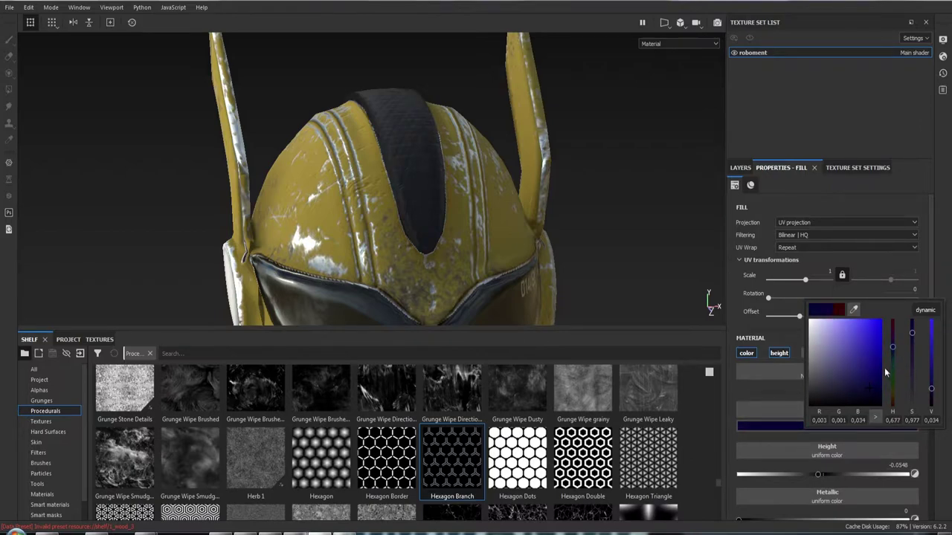
{"action": "left_click_drag", "start_coordinate": [476, 186], "coordinate": [569, 239], "text": "alt"}
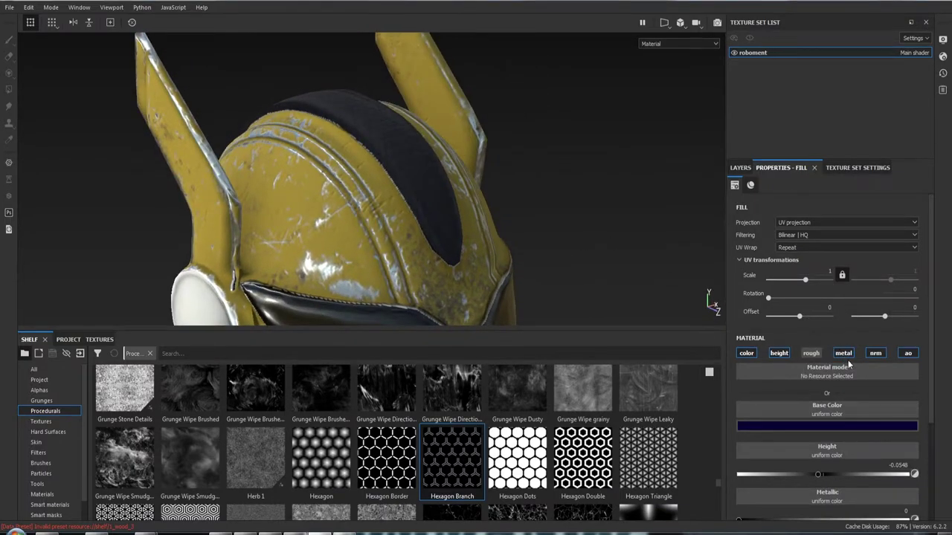
- Enable the roughness channel on Fill layer 7 and view the helmet front under rotated lighting
{"action": "left_click", "coordinate": [817, 354]}
{"action": "left_click_drag", "start_coordinate": [607, 257], "coordinate": [514, 246], "text": "alt"}
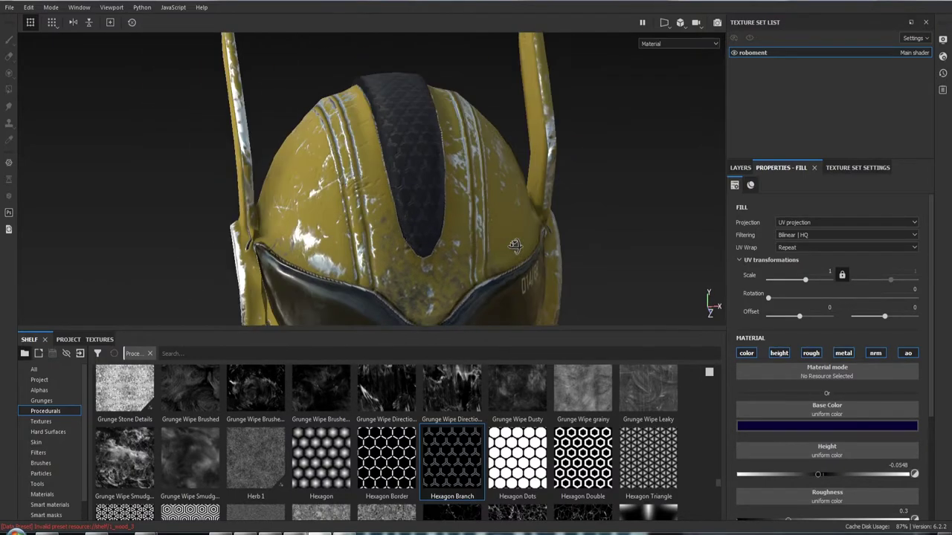
{"action": "right_click_drag", "start_coordinate": [515, 246], "coordinate": [460, 315], "text": "alt"}
{"action": "mouse_move", "coordinate": [460, 316]}
{"action": "left_mouse_down", "text": "alt"}
{"action": "mouse_move", "coordinate": [646, 159]}
{"action": "mouse_move", "coordinate": [389, 123]}
{"action": "left_mouse_up", "text": "alt"}
{"action": "mouse_move", "coordinate": [389, 123]}
{"action": "right_mouse_down", "text": "alt"}
{"action": "mouse_move", "coordinate": [452, 275]}
{"action": "mouse_move", "coordinate": [446, 283]}
{"action": "mouse_move", "coordinate": [454, 222]}
{"action": "right_mouse_up", "text": "alt"}
{"action": "left_click_drag", "start_coordinate": [655, 225], "coordinate": [588, 230], "text": "alt"}
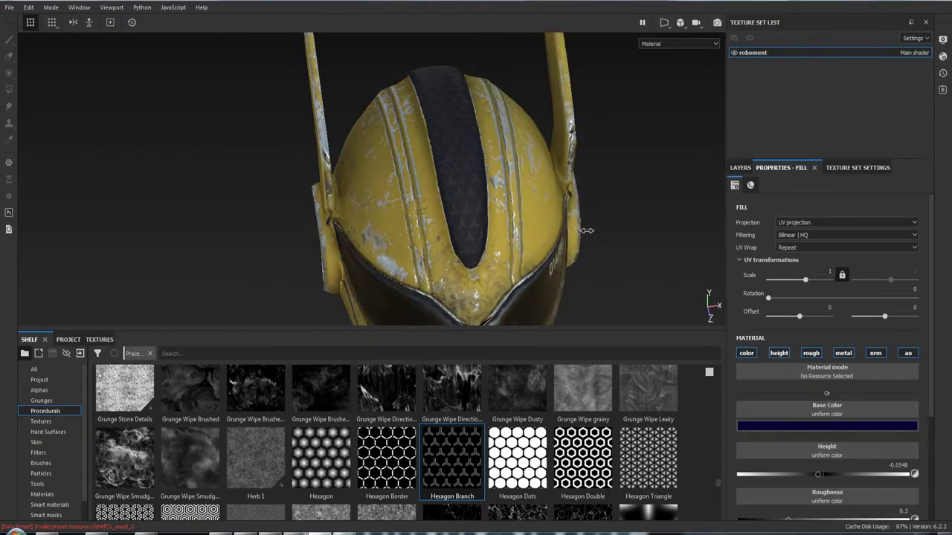
{"action": "mouse_move", "coordinate": [587, 231]}
{"action": "right_mouse_down", "text": "shift"}
{"action": "mouse_move", "coordinate": [614, 232]}
{"action": "mouse_move", "coordinate": [611, 253]}
{"action": "right_mouse_up", "text": "shift"}
- Save the project with Ctrl+S and inspect the helmet's side and ear disc
{"action": "key", "text": "ctrl+s"}
{"action": "mouse_move", "coordinate": [611, 252]}
{"action": "left_mouse_down", "text": "alt"}
{"action": "mouse_move", "coordinate": [603, 183]}
{"action": "mouse_move", "coordinate": [448, 183]}
{"action": "mouse_move", "coordinate": [438, 115]}
{"action": "mouse_move", "coordinate": [563, 149]}
{"action": "mouse_move", "coordinate": [516, 208]}
{"action": "mouse_move", "coordinate": [572, 121]}
{"action": "mouse_move", "coordinate": [481, 168]}
{"action": "left_mouse_up", "text": "alt"}
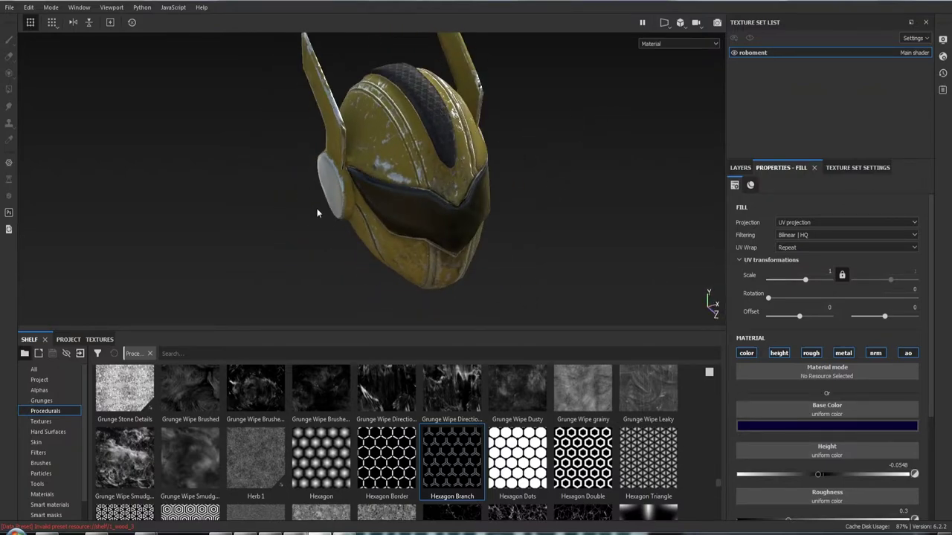
{"action": "mouse_move", "coordinate": [324, 200]}
{"action": "left_mouse_down", "text": "alt"}
{"action": "mouse_move", "coordinate": [336, 235]}
{"action": "mouse_move", "coordinate": [472, 195]}
{"action": "mouse_move", "coordinate": [438, 215]}
{"action": "left_mouse_up", "text": "alt"}
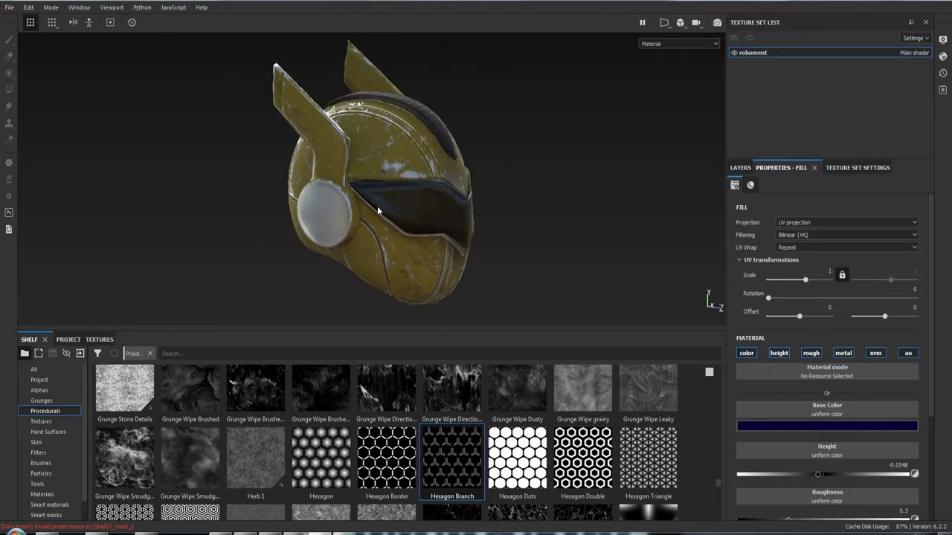
{"action": "left_click_drag", "start_coordinate": [377, 211], "coordinate": [482, 181], "text": "alt"}
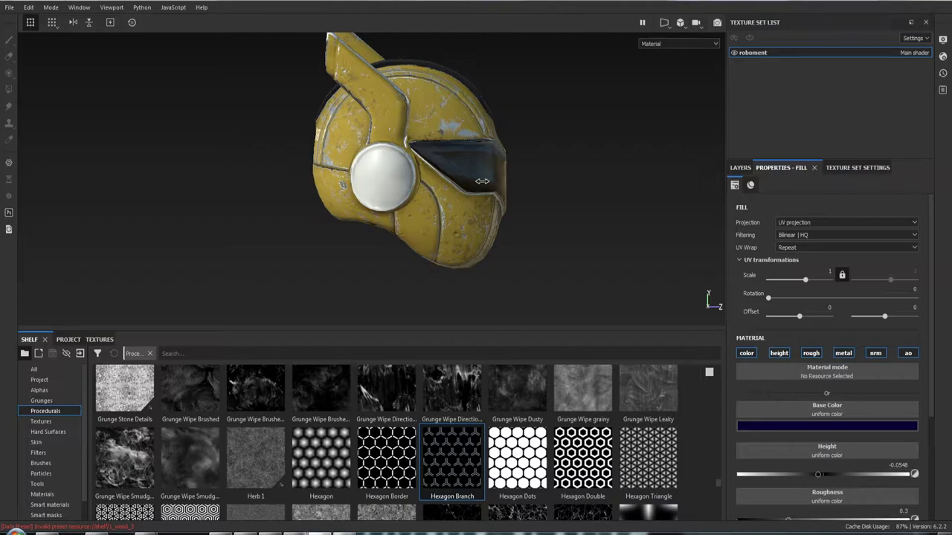
{"action": "right_click_drag", "start_coordinate": [482, 181], "coordinate": [478, 238], "text": "alt"}
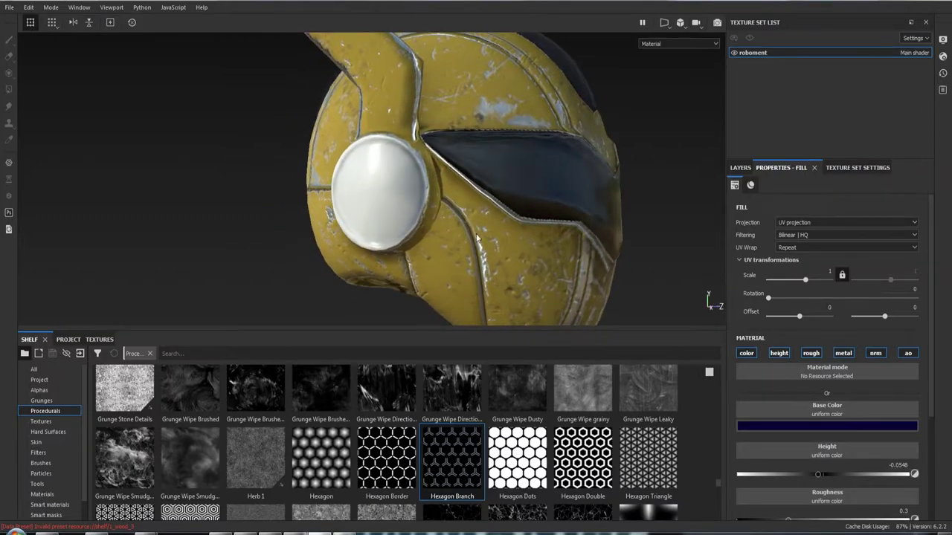
{"action": "mouse_move", "coordinate": [551, 222]}
{"action": "left_mouse_down", "text": "alt"}
{"action": "mouse_move", "coordinate": [397, 236]}
{"action": "mouse_move", "coordinate": [545, 220]}
{"action": "mouse_move", "coordinate": [506, 223]}
{"action": "mouse_move", "coordinate": [456, 162]}
{"action": "left_mouse_up", "text": "alt"}
- Collapse the Carbon folder and expand the paint folder to reveal its colour-selection mask
{"action": "key", "text": "f"}
{"action": "left_click", "coordinate": [739, 168]}
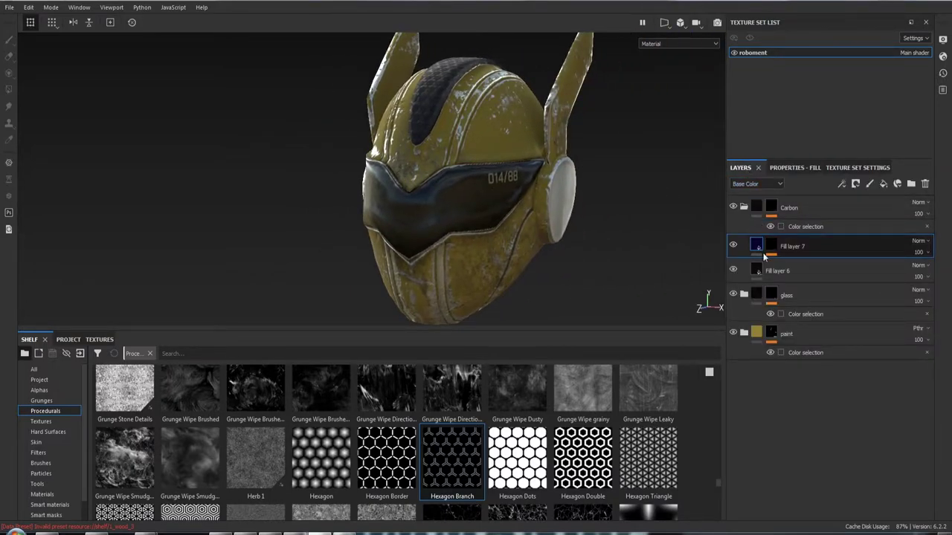
{"action": "left_click", "coordinate": [743, 207]}
{"action": "left_click_drag", "start_coordinate": [490, 223], "coordinate": [562, 230], "text": "alt"}
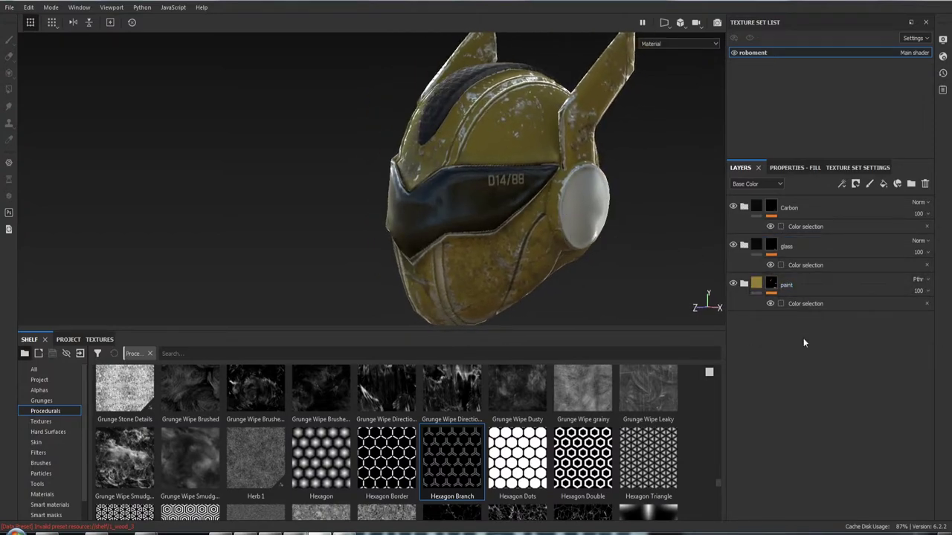
{"action": "left_click", "coordinate": [760, 287]}
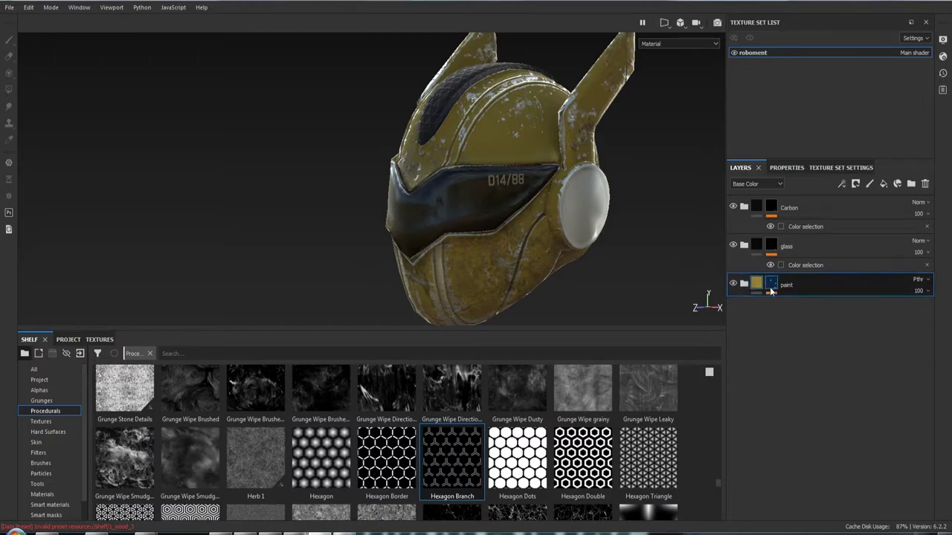
{"action": "left_click", "coordinate": [744, 285]}
- Pick the purple ear-disc colour into paint's colour selection, then remove it, keeping only green (R104 G191 B138)
{"action": "left_click", "coordinate": [805, 304]}
{"action": "left_click", "coordinate": [804, 304]}
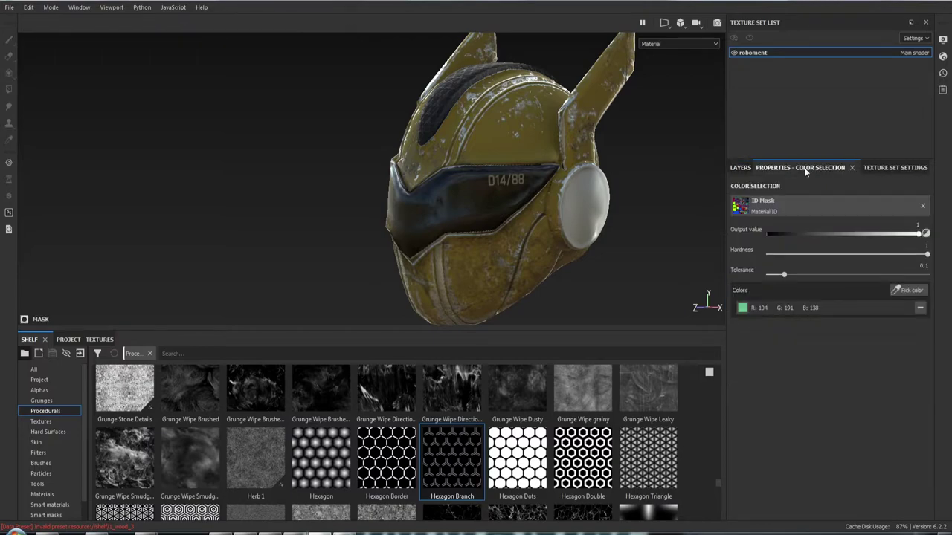
{"action": "left_click", "coordinate": [902, 290]}
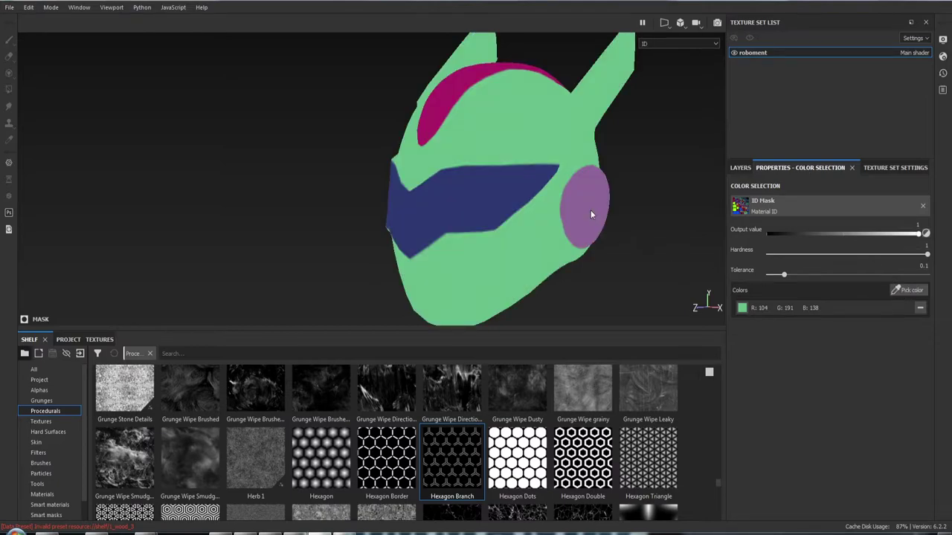
{"action": "left_click", "coordinate": [590, 209]}
{"action": "mouse_move", "coordinate": [651, 235]}
{"action": "left_mouse_down", "text": "alt"}
{"action": "mouse_move", "coordinate": [669, 226]}
{"action": "mouse_move", "coordinate": [543, 193]}
{"action": "mouse_move", "coordinate": [629, 195]}
{"action": "mouse_move", "coordinate": [246, 198]}
{"action": "mouse_move", "coordinate": [363, 201]}
{"action": "left_mouse_up", "text": "alt"}
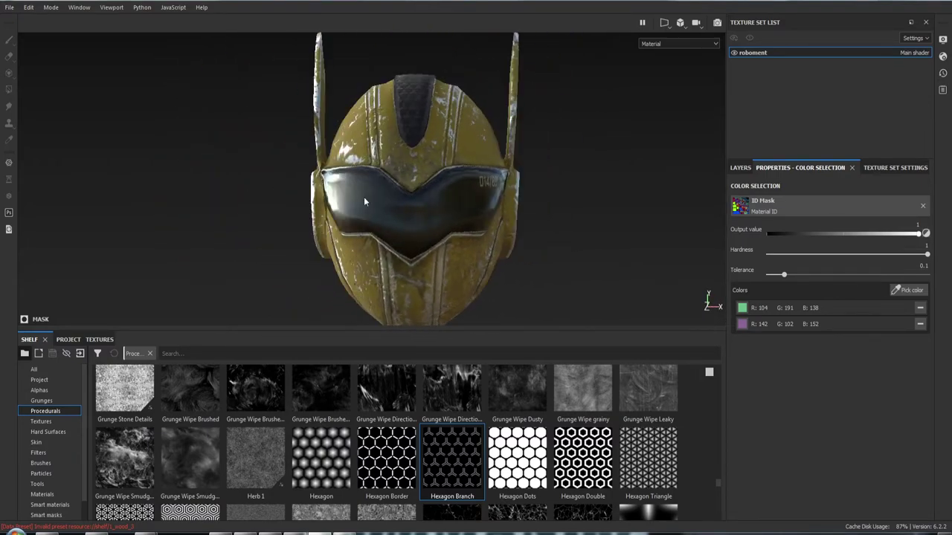
{"action": "left_click", "coordinate": [919, 324]}
{"action": "left_click_drag", "start_coordinate": [383, 206], "coordinate": [588, 220], "text": "alt"}
- Collapse the paint folder in the layer stack while checking the ear disc
{"action": "left_click", "coordinate": [745, 168]}
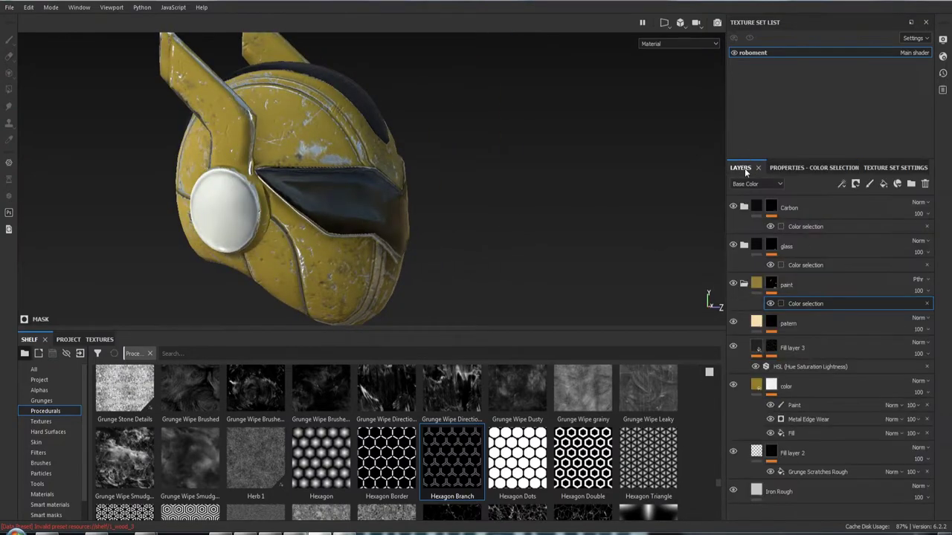
{"action": "left_click", "coordinate": [744, 286]}
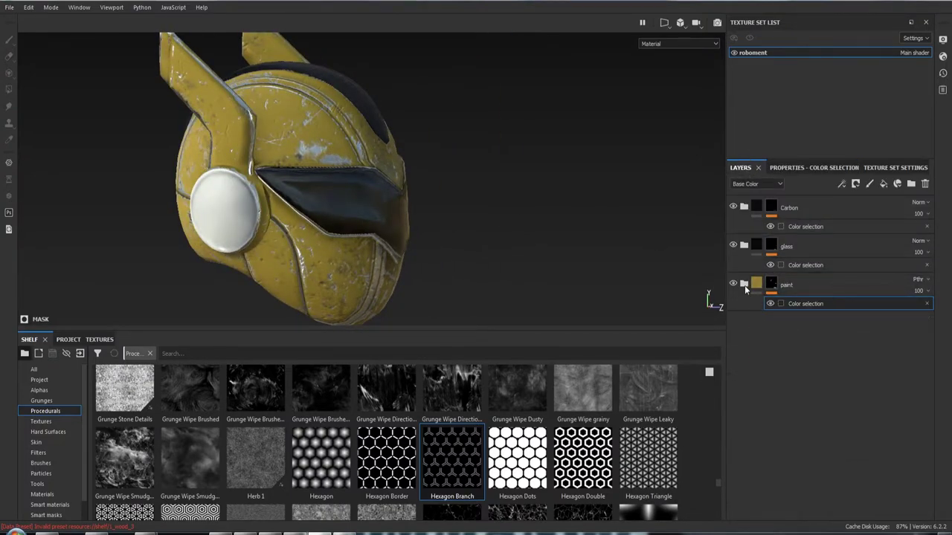
{"action": "left_click", "coordinate": [806, 287]}
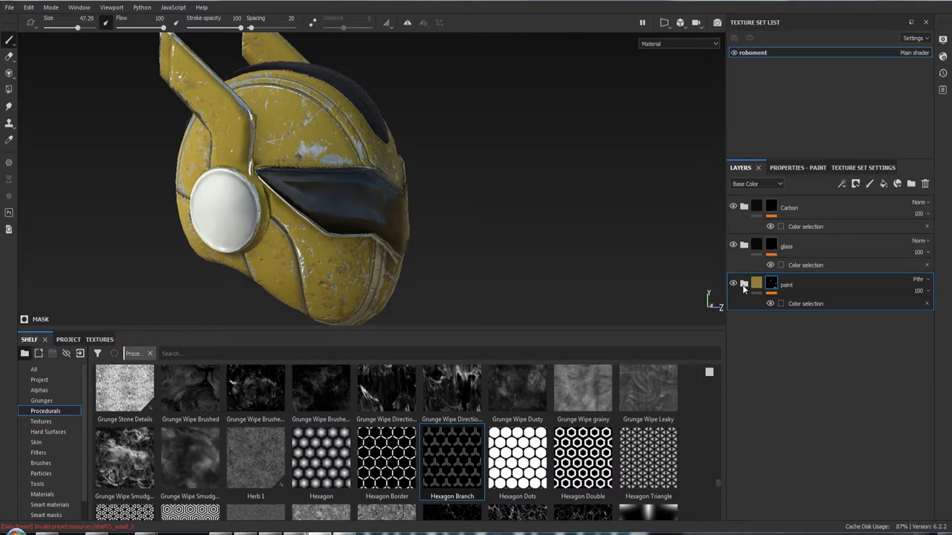
{"action": "left_click", "coordinate": [744, 284]}
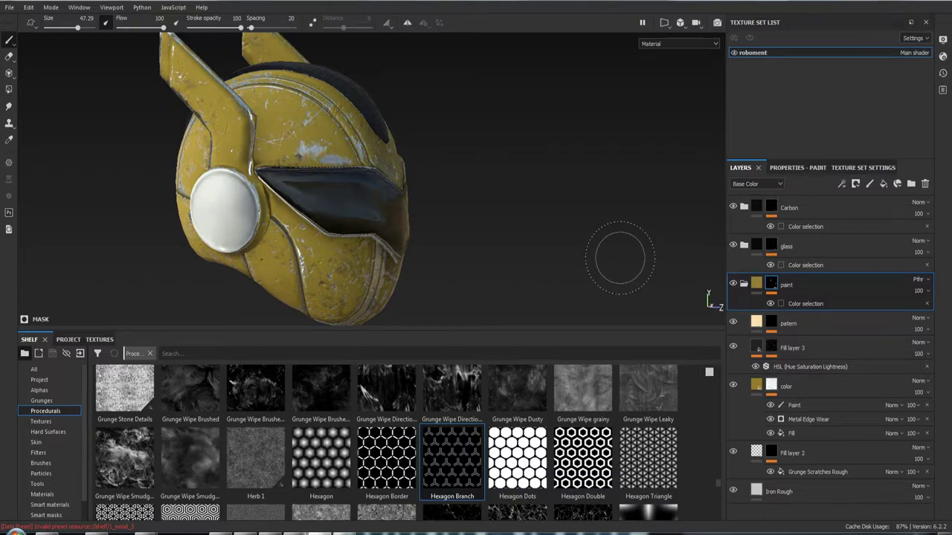
{"action": "mouse_move", "coordinate": [501, 236]}
{"action": "left_mouse_down", "text": "alt"}
{"action": "mouse_move", "coordinate": [574, 226]}
{"action": "mouse_move", "coordinate": [537, 232]}
{"action": "mouse_move", "coordinate": [550, 231]}
{"action": "left_mouse_up", "text": "alt"}
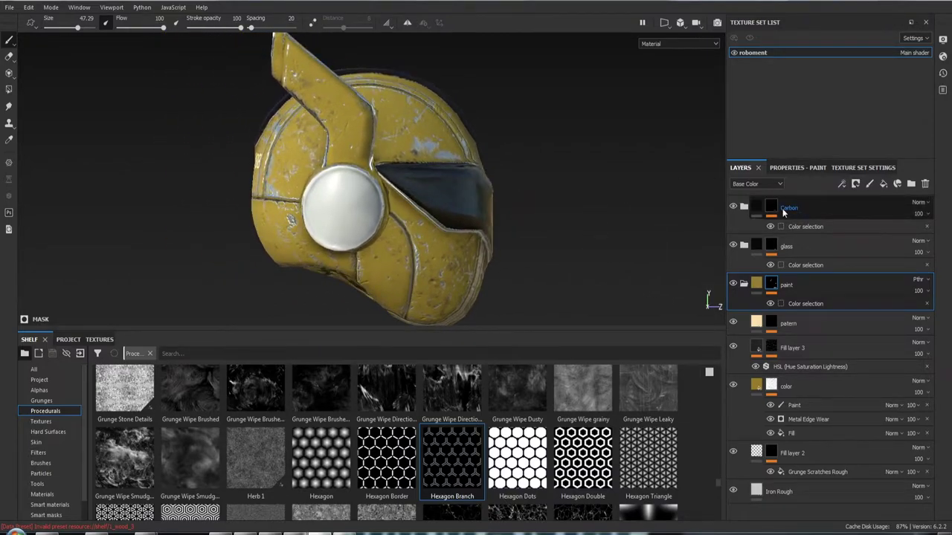
{"action": "left_click", "coordinate": [744, 284]}
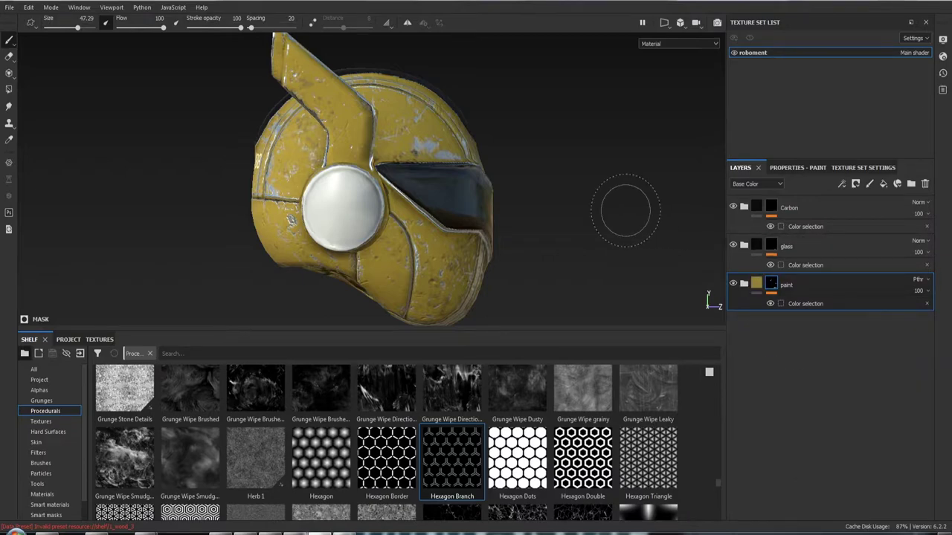
{"action": "mouse_move", "coordinate": [625, 210]}
{"action": "left_mouse_down", "text": "alt"}
{"action": "mouse_move", "coordinate": [711, 297]}
{"action": "mouse_move", "coordinate": [612, 217]}
{"action": "mouse_move", "coordinate": [691, 223]}
{"action": "mouse_move", "coordinate": [618, 220]}
{"action": "mouse_move", "coordinate": [622, 201]}
{"action": "mouse_move", "coordinate": [608, 215]}
{"action": "left_mouse_up", "text": "alt"}
- Show the Alphas library on the shelf at Small thumbnail size
{"action": "left_click", "coordinate": [54, 388]}
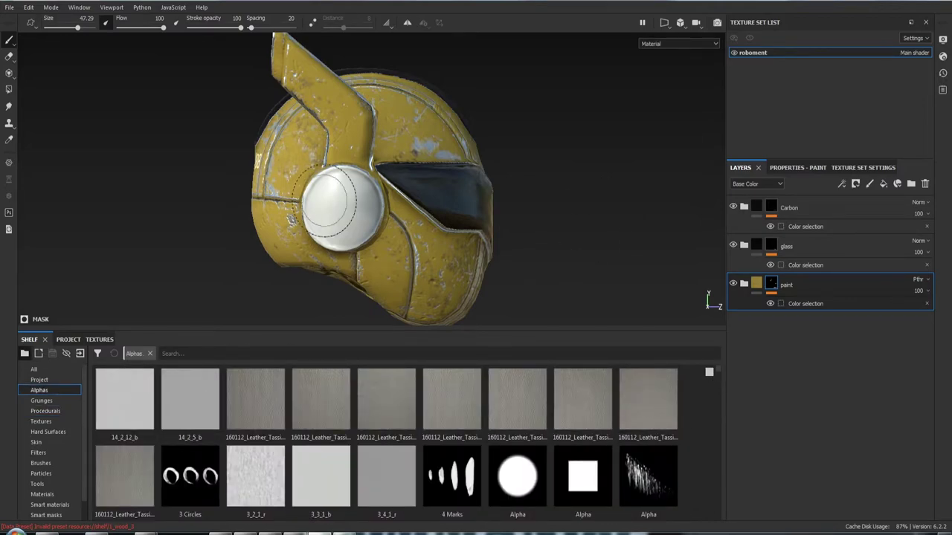
{"action": "left_click", "coordinate": [709, 371]}
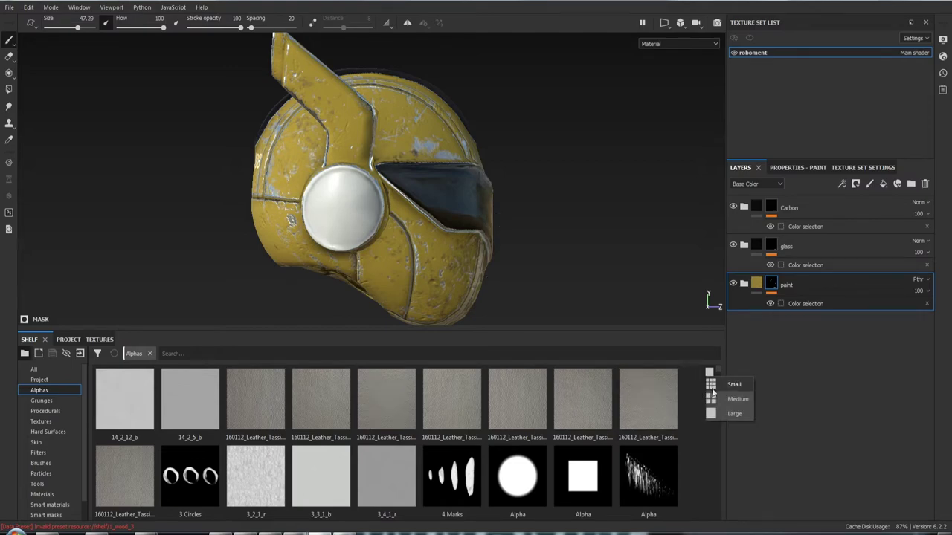
{"action": "left_click", "coordinate": [734, 385]}
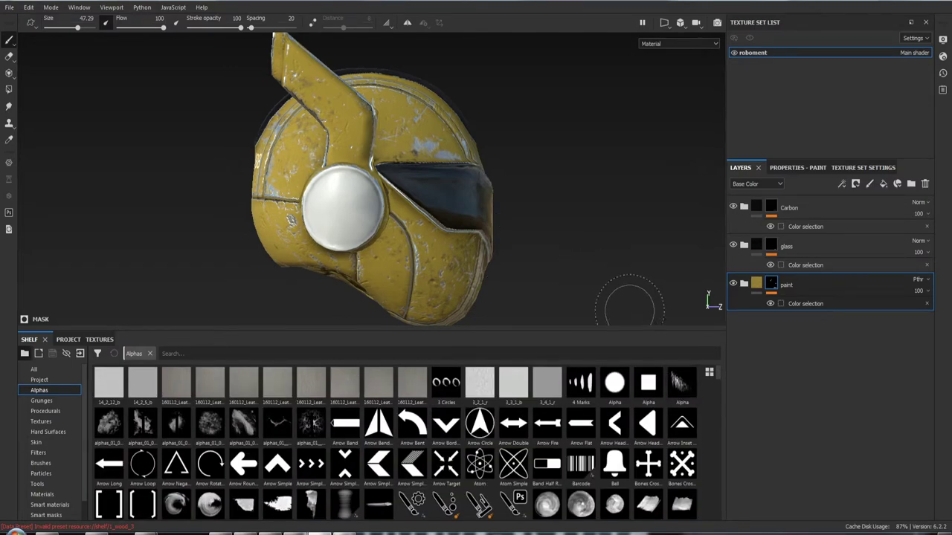
- Add the purple ear-disc ID (R142 G102 B152) to the Carbon folder's colour selection beside magenta
{"action": "left_click", "coordinate": [809, 206]}
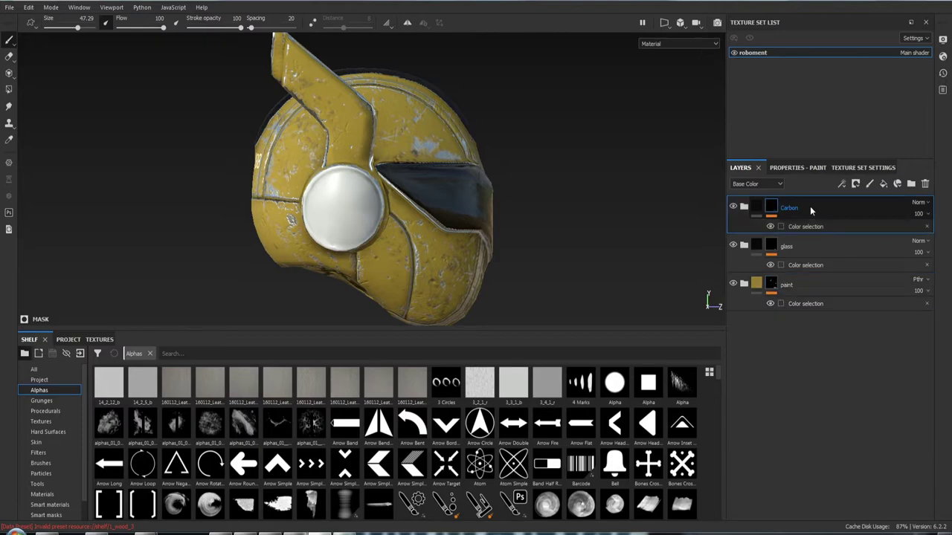
{"action": "left_click_drag", "start_coordinate": [600, 154], "coordinate": [537, 148], "text": "alt"}
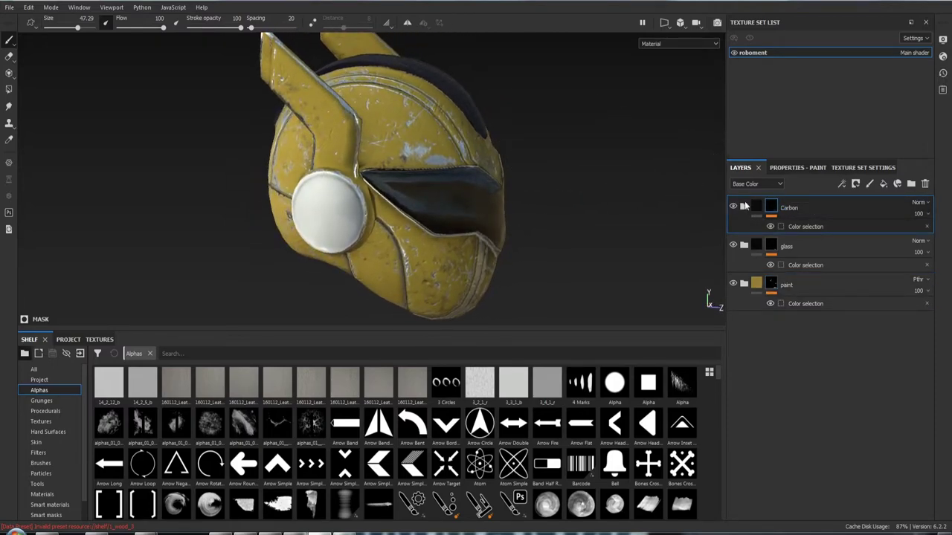
{"action": "left_click", "coordinate": [754, 208]}
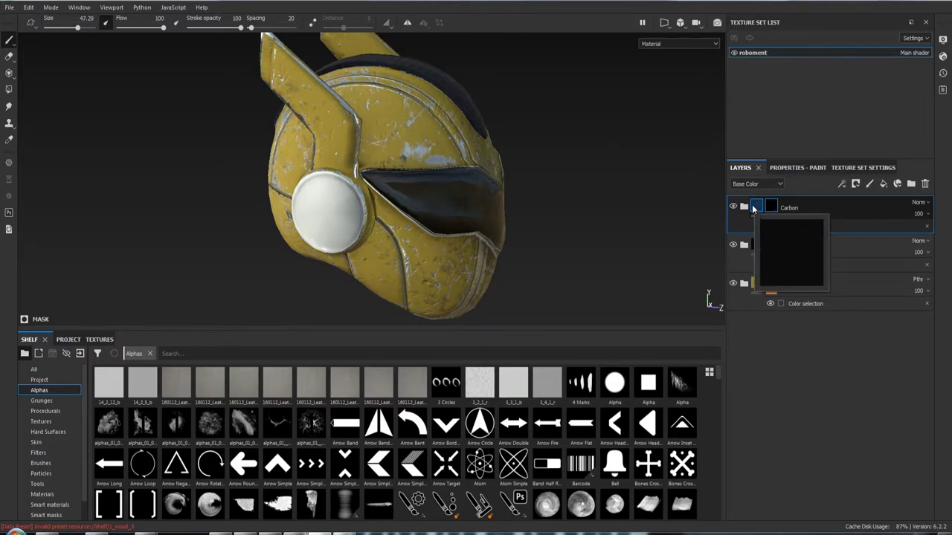
{"action": "left_click_drag", "start_coordinate": [567, 170], "coordinate": [339, 195], "text": "alt"}
{"action": "scroll", "coordinate": [446, 171], "scroll_direction": "up", "scroll_amount": 4}
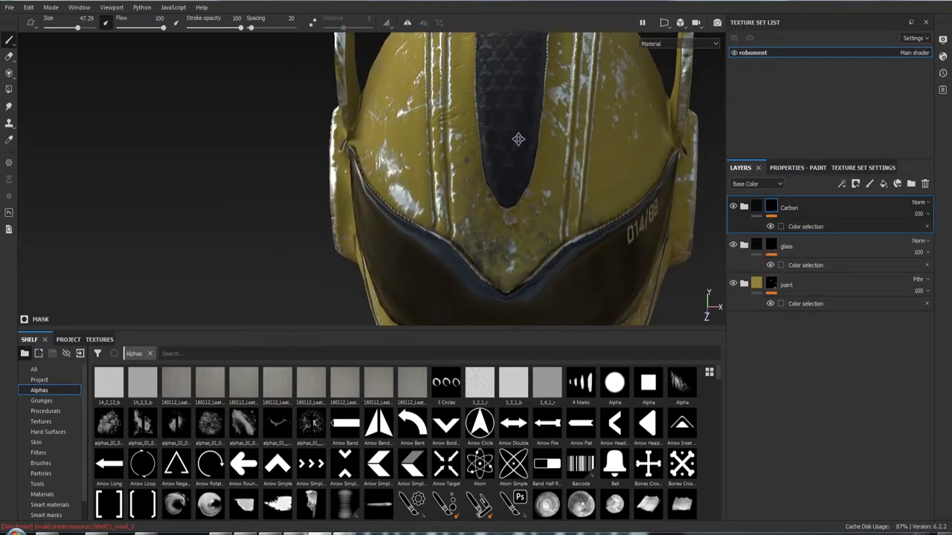
{"action": "mouse_move", "coordinate": [518, 139]}
{"action": "left_mouse_down", "text": "alt"}
{"action": "mouse_move", "coordinate": [511, 210]}
{"action": "mouse_move", "coordinate": [610, 186]}
{"action": "left_mouse_up", "text": "alt"}
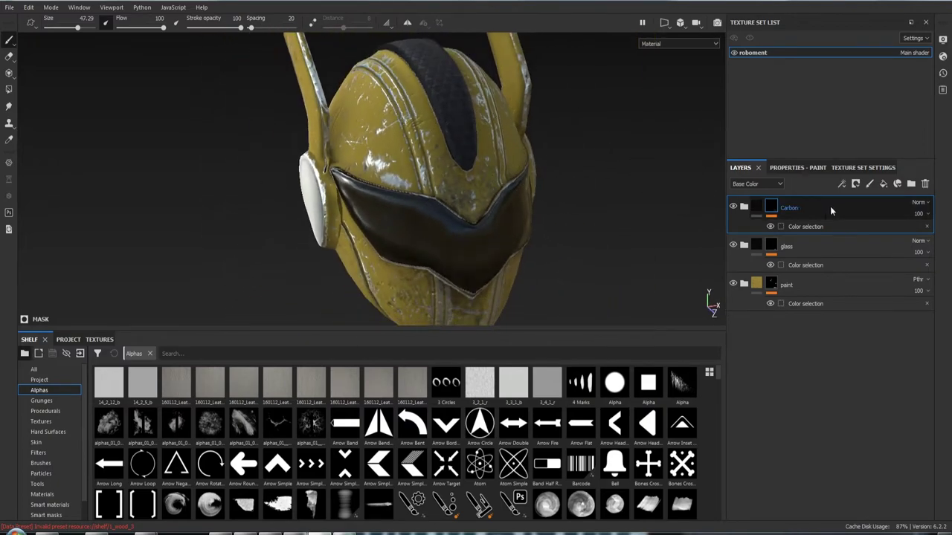
{"action": "left_click", "coordinate": [805, 226]}
{"action": "left_click", "coordinate": [803, 168]}
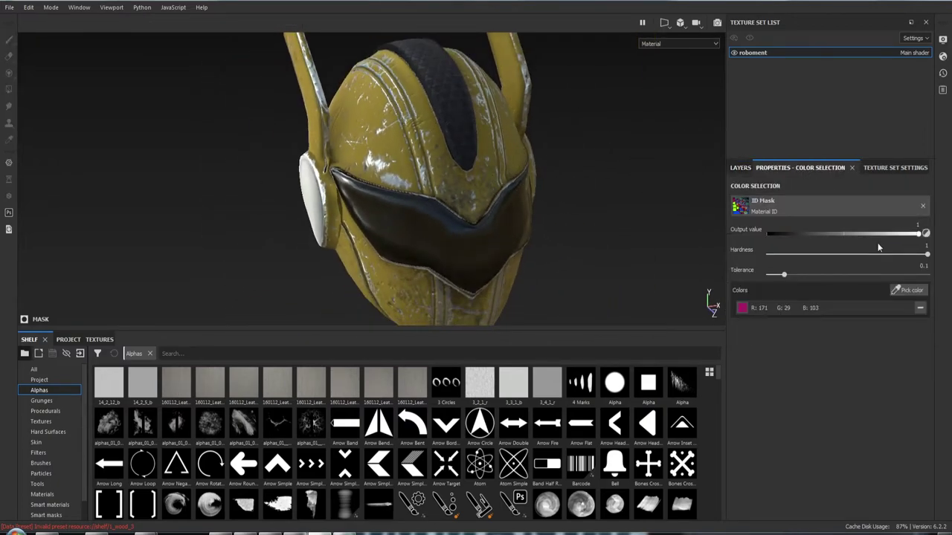
{"action": "left_click", "coordinate": [911, 294]}
{"action": "left_click", "coordinate": [312, 202]}
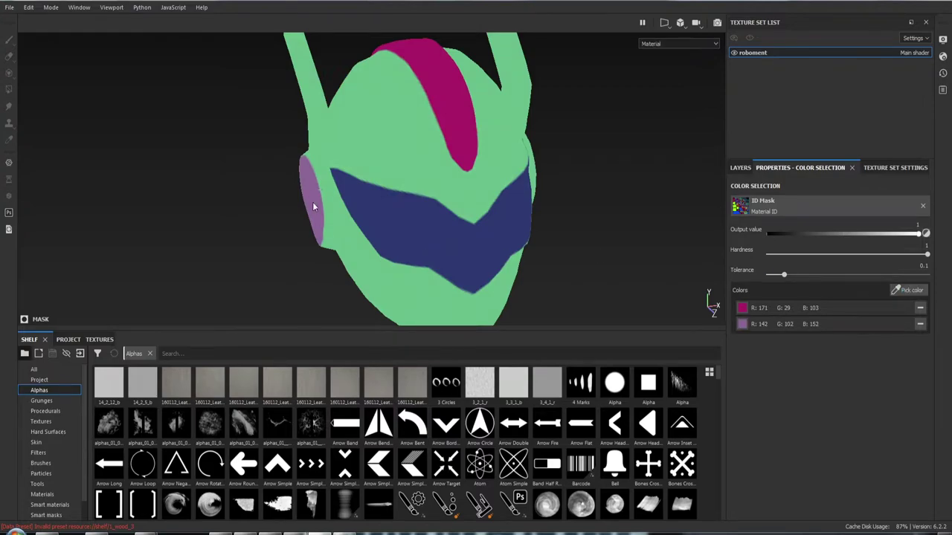
{"action": "mouse_move", "coordinate": [245, 235]}
{"action": "left_mouse_down", "text": "alt"}
{"action": "mouse_move", "coordinate": [363, 212]}
{"action": "mouse_move", "coordinate": [321, 197]}
{"action": "mouse_move", "coordinate": [584, 198]}
{"action": "mouse_move", "coordinate": [712, 296]}
{"action": "mouse_move", "coordinate": [603, 204]}
{"action": "mouse_move", "coordinate": [493, 179]}
{"action": "mouse_move", "coordinate": [422, 185]}
{"action": "mouse_move", "coordinate": [460, 192]}
{"action": "left_mouse_up", "text": "alt"}
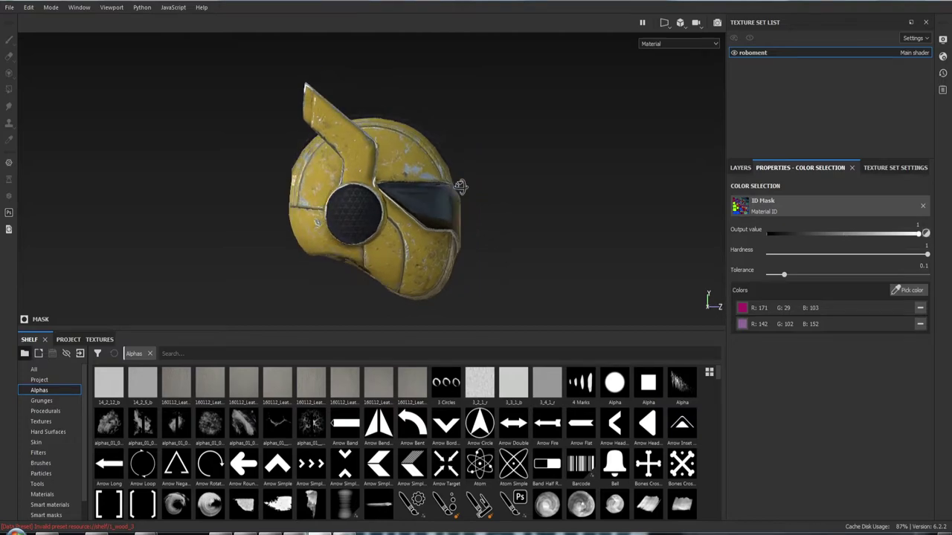
- Return to the layer stack showing Carbon, Fill layers 7 and 6, glass and paint
{"action": "scroll", "coordinate": [461, 192], "scroll_direction": "up", "scroll_amount": 1}
{"action": "scroll", "coordinate": [460, 192], "scroll_direction": "up", "scroll_amount": 3}
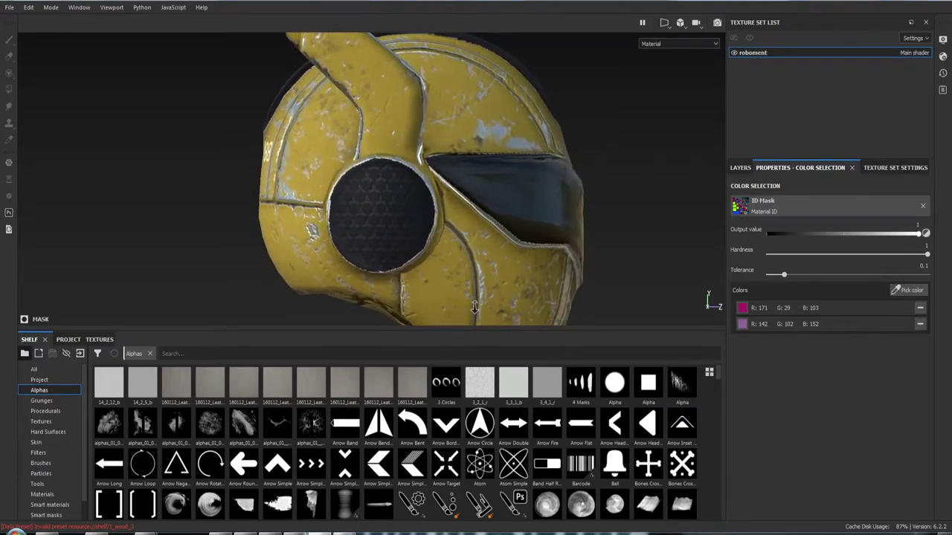
{"action": "scroll", "coordinate": [460, 192], "scroll_direction": "up", "scroll_amount": 2}
{"action": "scroll", "coordinate": [440, 205], "scroll_direction": "down", "scroll_amount": 3}
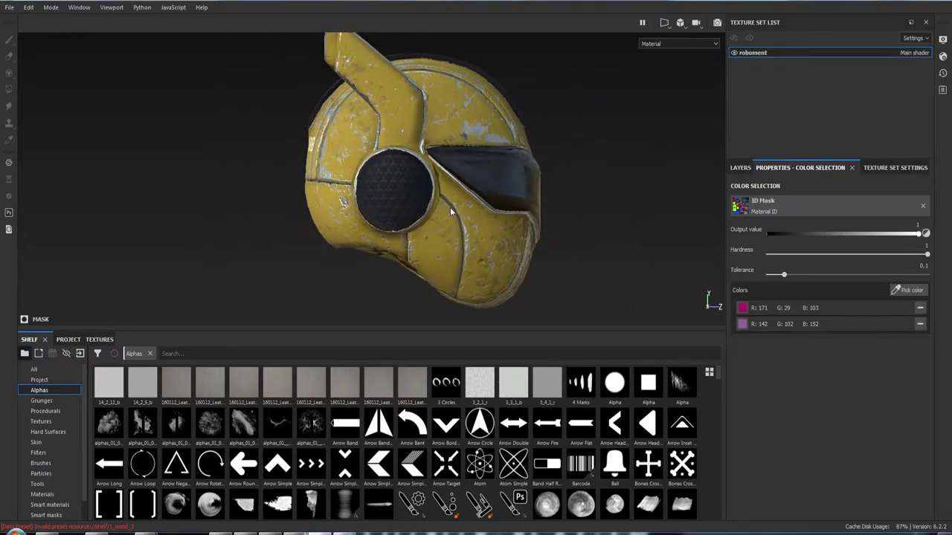
{"action": "left_click", "coordinate": [740, 168]}
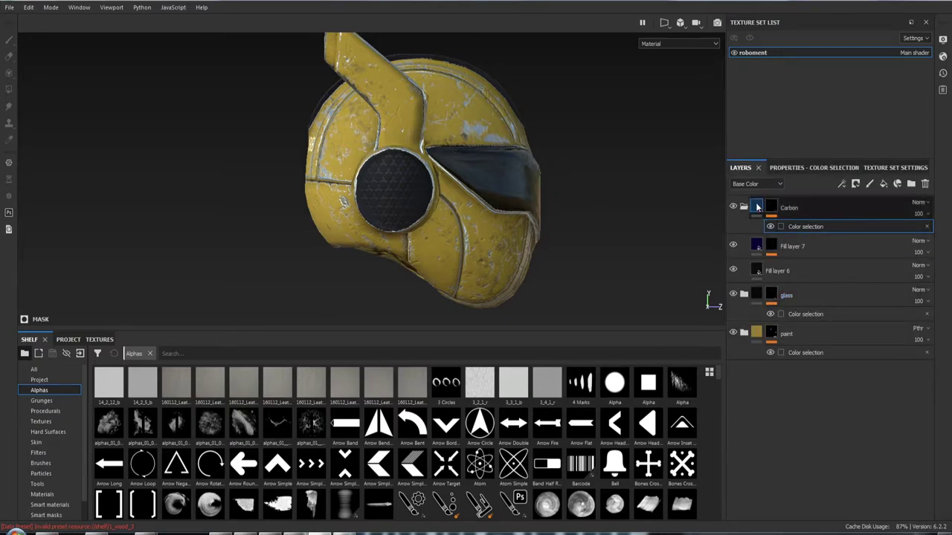
- Collapse Carbon, duplicate it as a folder named 'naushniki', and save the project
{"action": "left_click", "coordinate": [757, 207]}
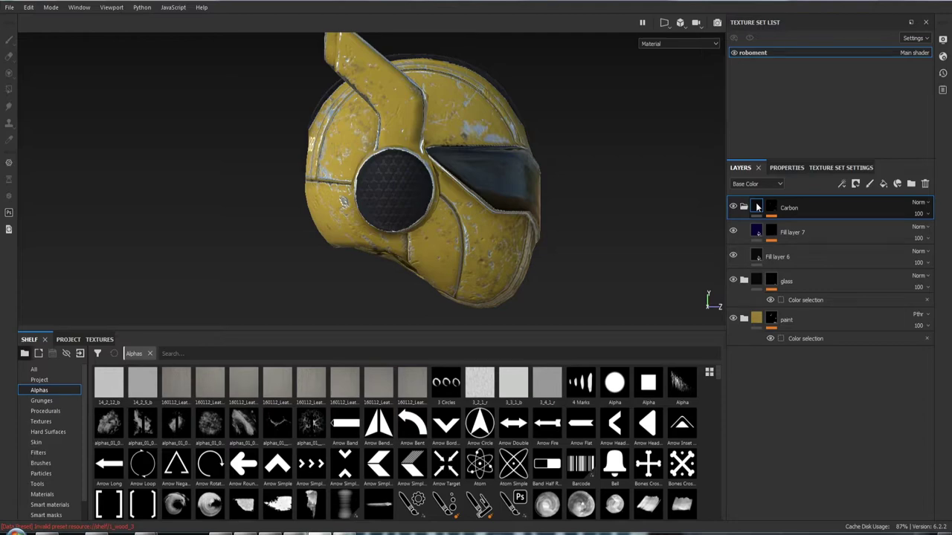
{"action": "left_click", "coordinate": [757, 208]}
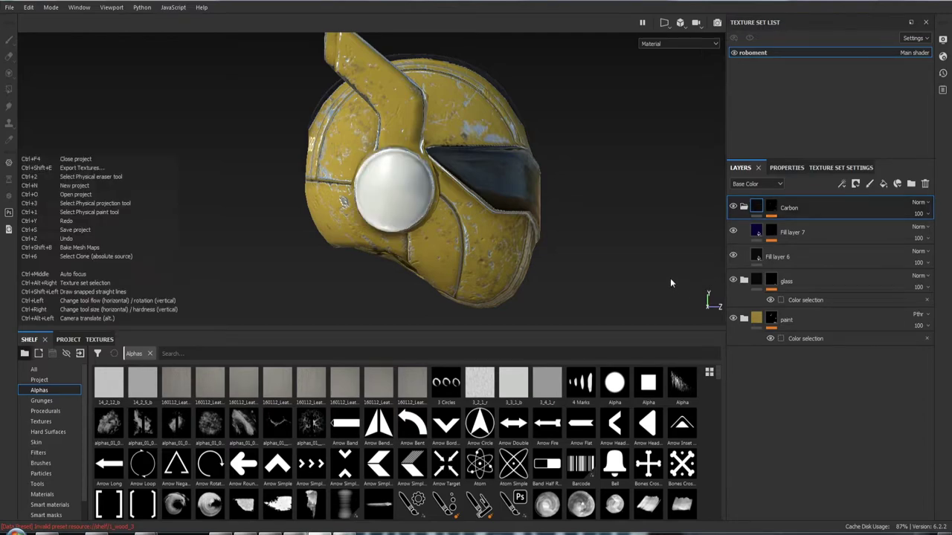
{"action": "left_click", "coordinate": [745, 208]}
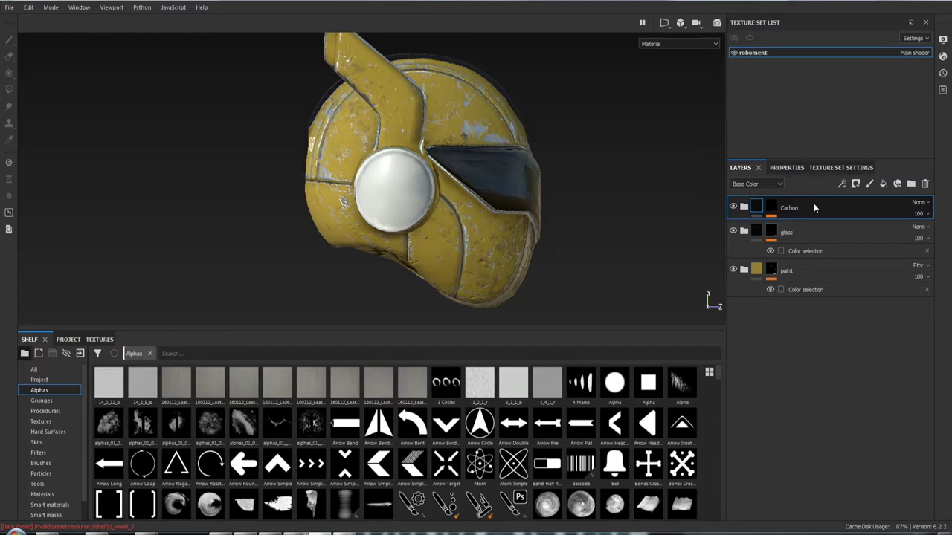
{"action": "key", "text": "ctrl+d"}
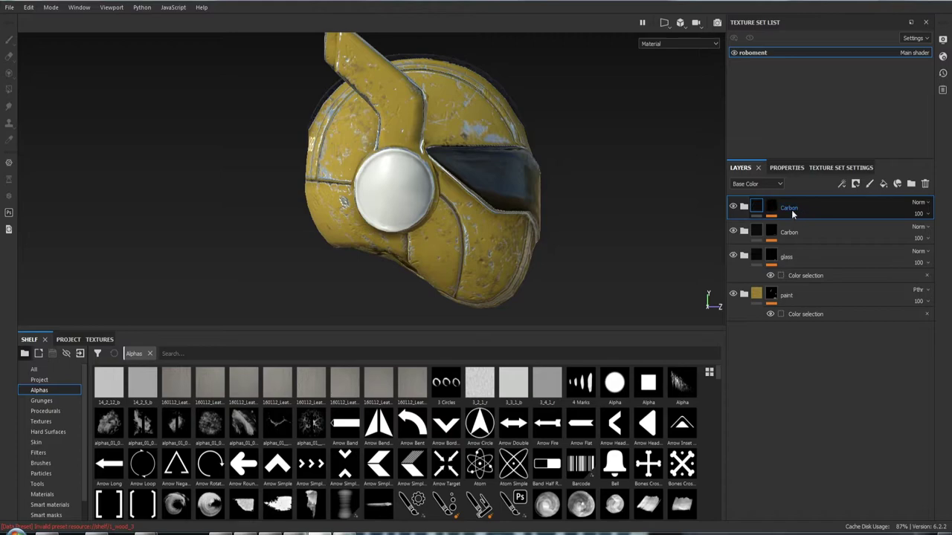
{"action": "double_click", "coordinate": [792, 208]}
{"action": "type", "text": "naushniki"}
{"action": "key", "text": "Return"}
{"action": "key", "text": "ctrl+s"}
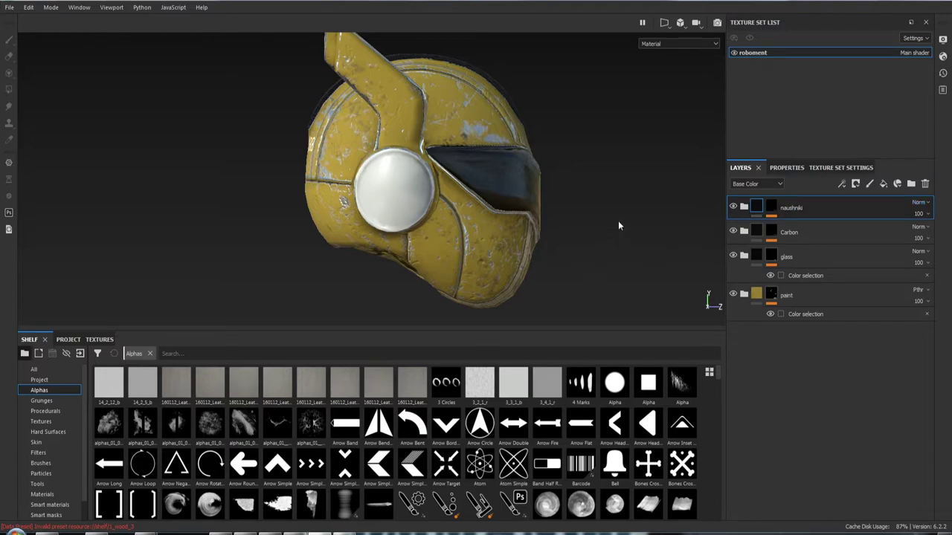
- Replace the naushniki mask's magenta colour with the purple ear-disc ID (R142 G102 B152)
{"action": "left_click", "coordinate": [771, 210]}
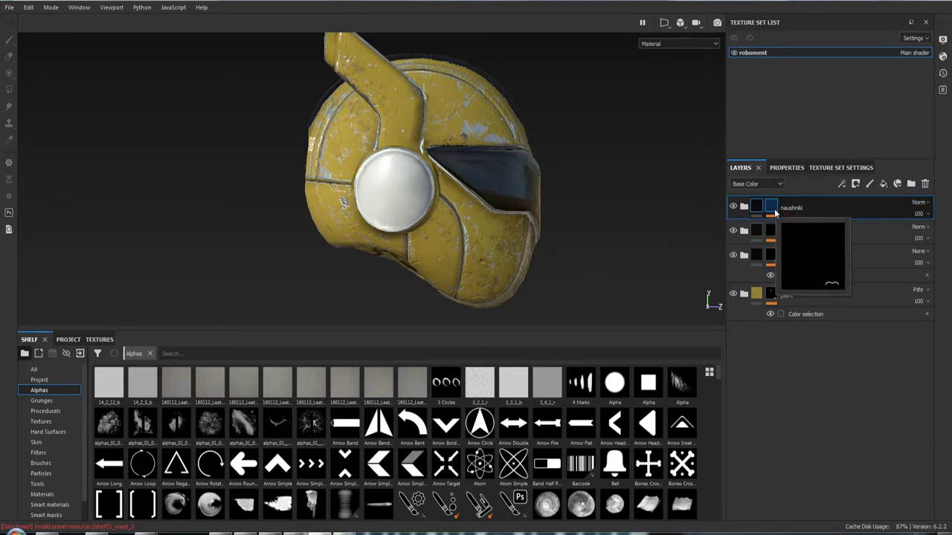
{"action": "right_click", "coordinate": [774, 212]}
{"action": "left_click", "coordinate": [810, 224]}
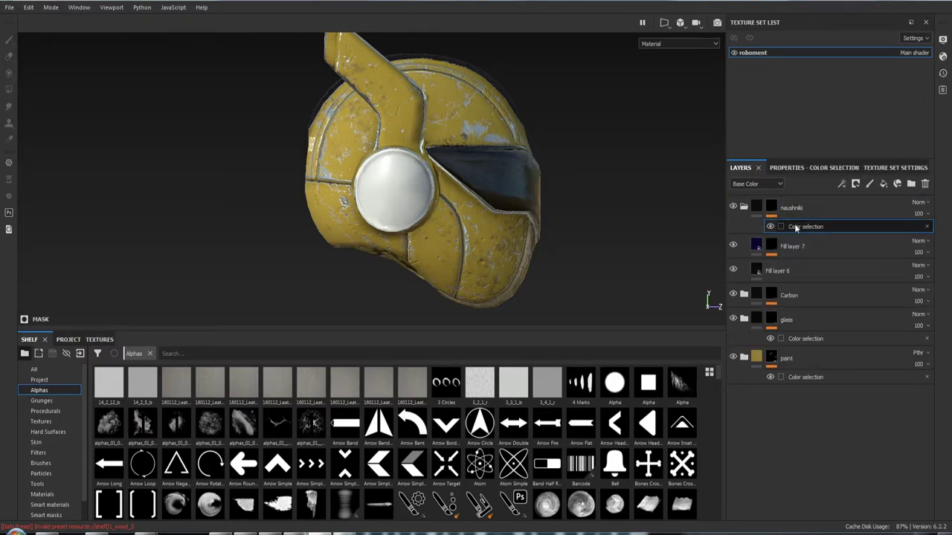
{"action": "left_click", "coordinate": [807, 169]}
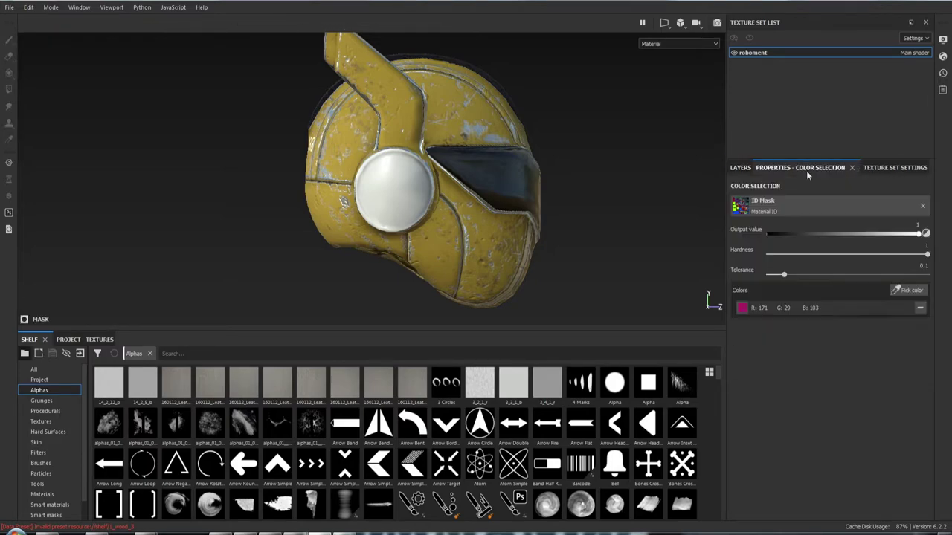
{"action": "left_click", "coordinate": [920, 307]}
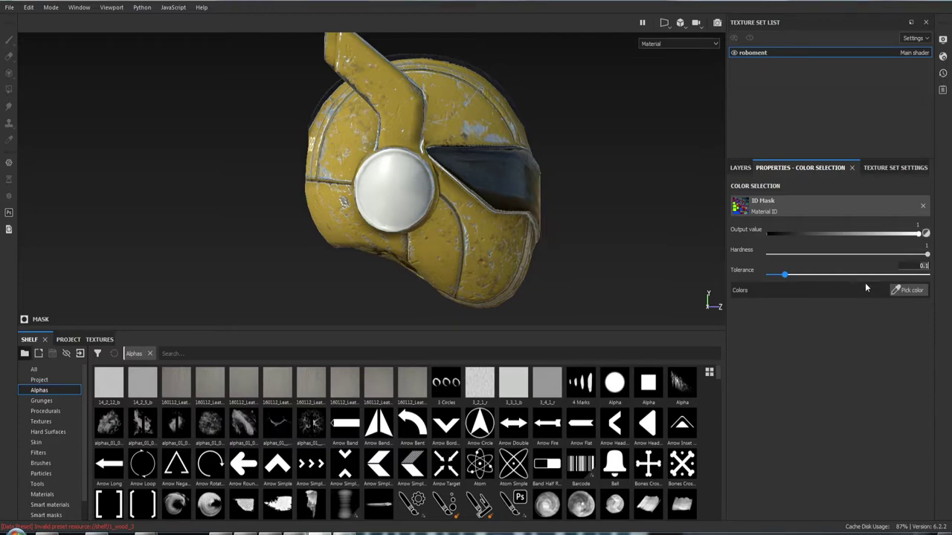
{"action": "left_click", "coordinate": [909, 290]}
{"action": "left_click", "coordinate": [409, 200]}
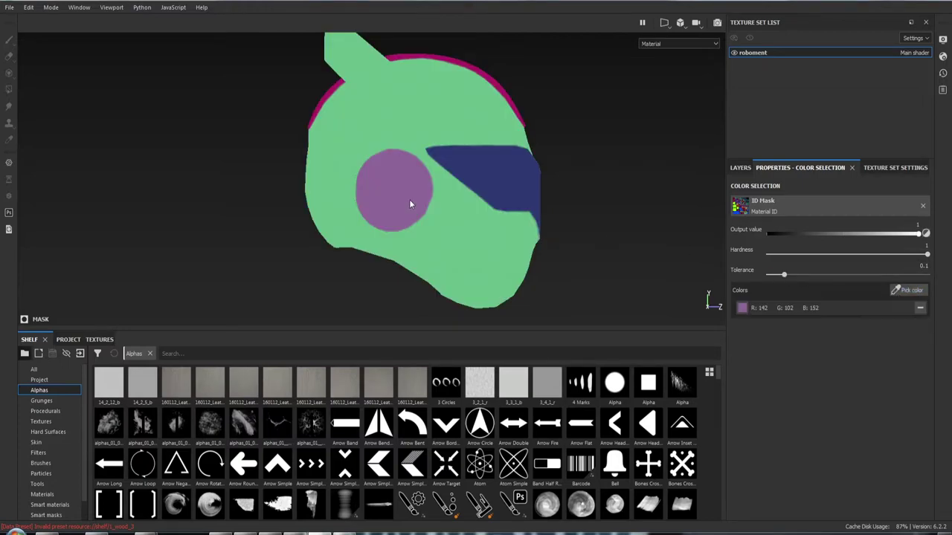
{"action": "left_click", "coordinate": [739, 167]}
{"action": "left_click_drag", "start_coordinate": [617, 170], "coordinate": [454, 179], "text": "alt"}
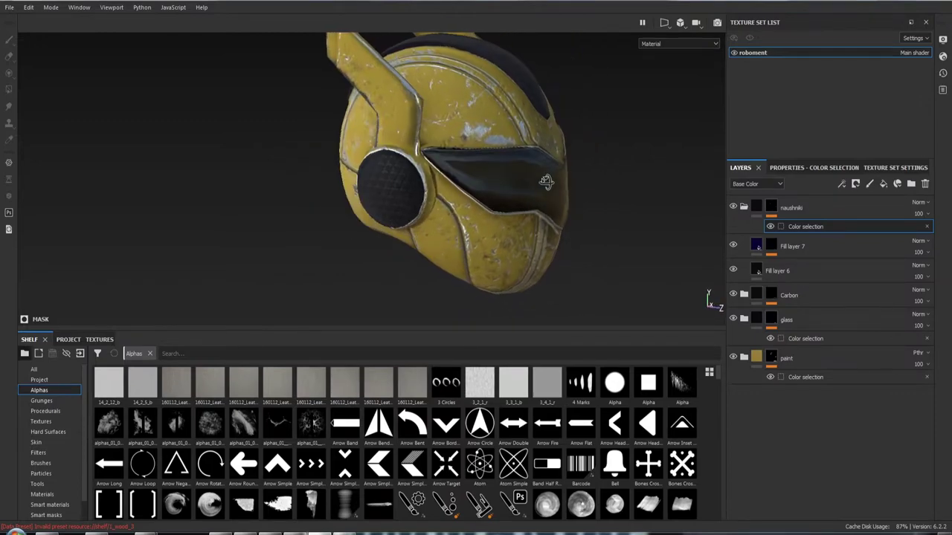
- Orbit and zoom onto the round ear disc to view its hexagon carbon pattern up close
{"action": "left_click_drag", "start_coordinate": [643, 233], "coordinate": [444, 155], "text": "alt"}
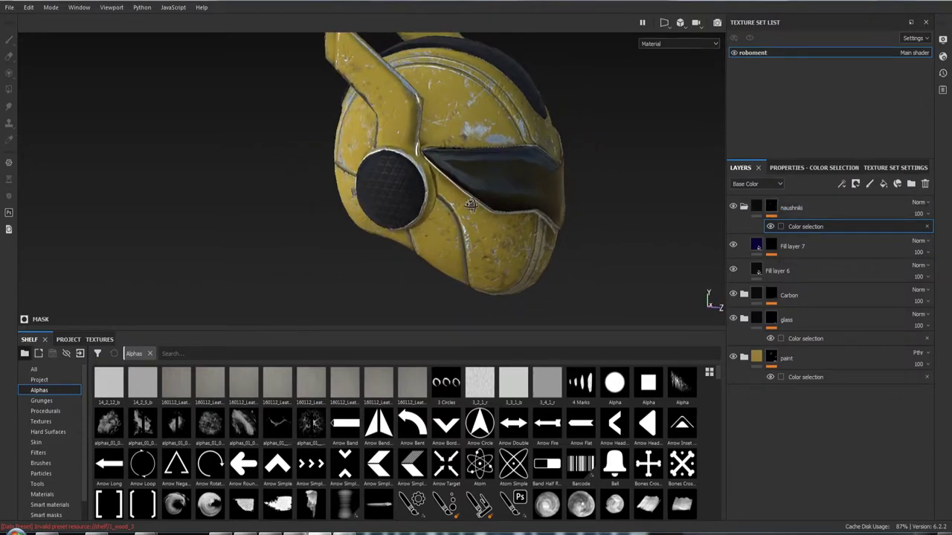
{"action": "right_click_drag", "start_coordinate": [444, 155], "coordinate": [445, 179], "text": "alt"}
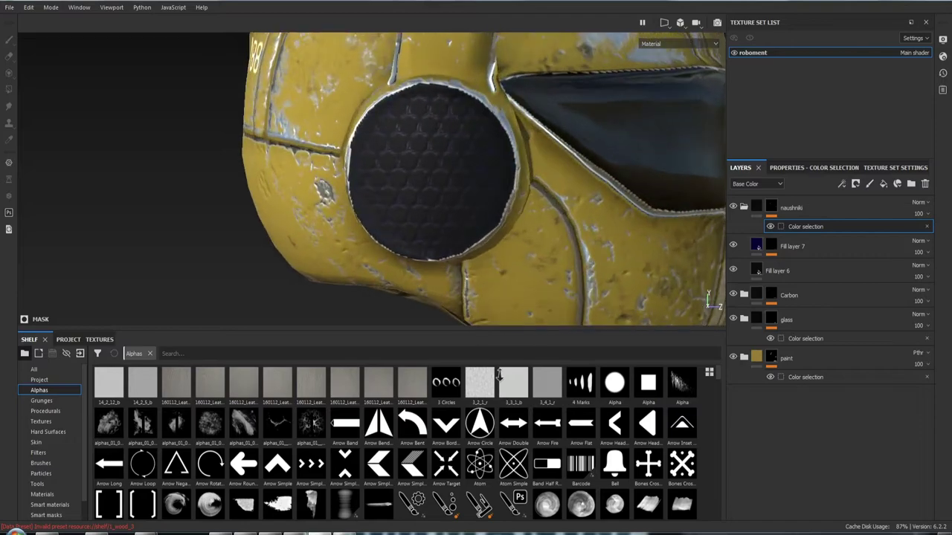
{"action": "left_click_drag", "start_coordinate": [445, 178], "coordinate": [437, 190], "text": "alt"}
{"action": "scroll", "coordinate": [437, 191], "scroll_direction": "up", "scroll_amount": 3}
{"action": "scroll", "coordinate": [438, 190], "scroll_direction": "down", "scroll_amount": 3}
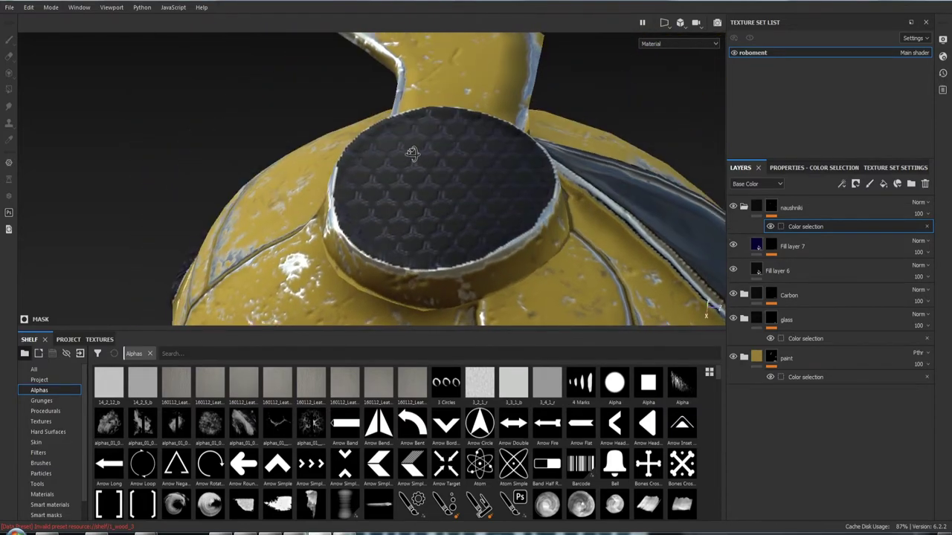
{"action": "scroll", "coordinate": [406, 204], "scroll_direction": "up", "scroll_amount": 3}
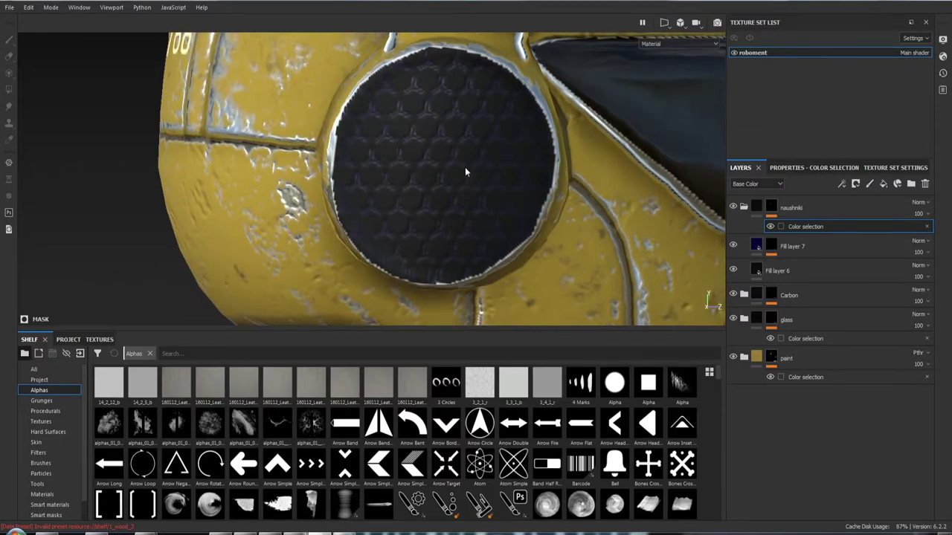
{"action": "key", "text": "b"}
{"action": "key", "text": "b"}
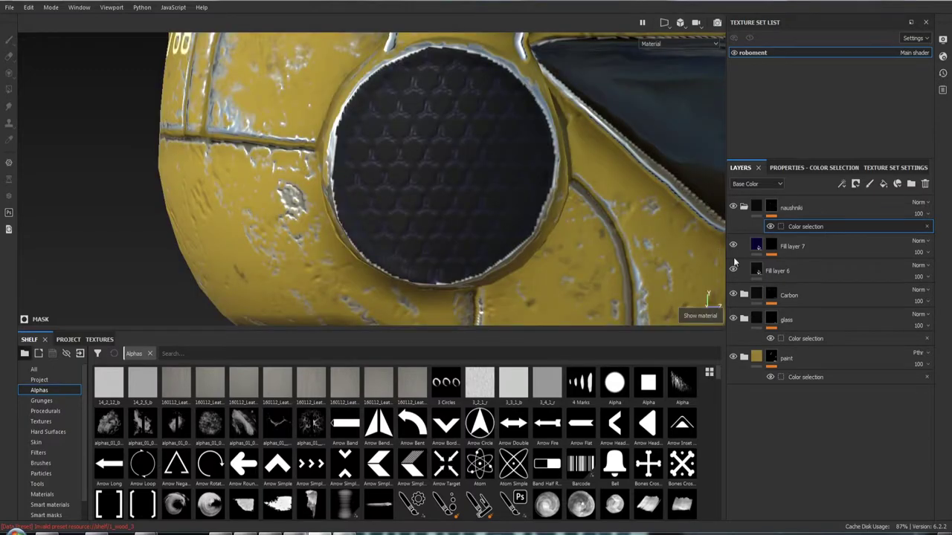
- Add Fill layer 8 above Fill layer 7 and give it a black mask
{"action": "left_click", "coordinate": [818, 251]}
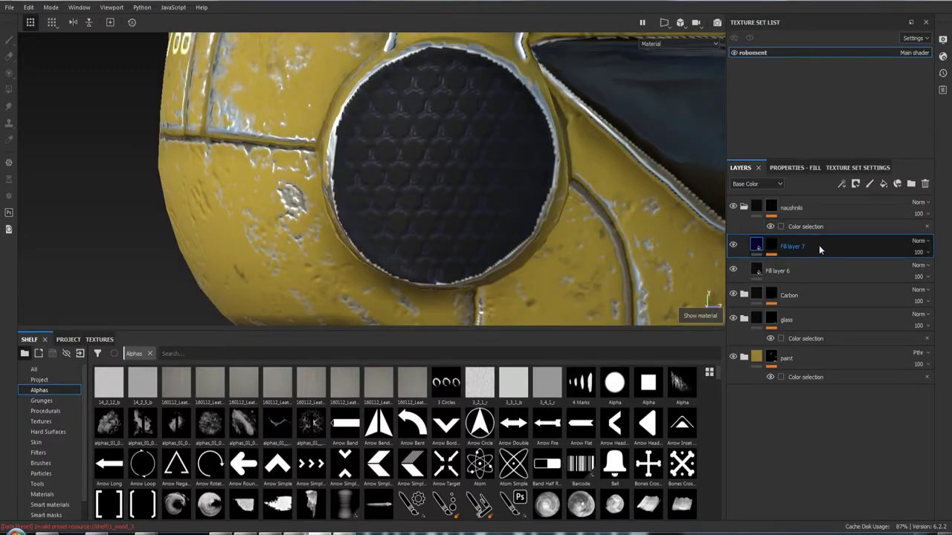
{"action": "left_click", "coordinate": [883, 185]}
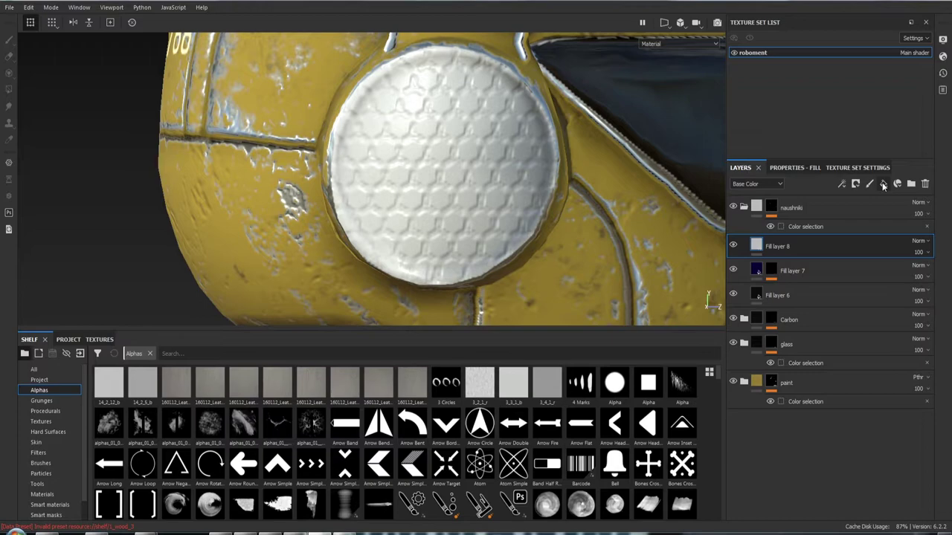
{"action": "right_click", "coordinate": [757, 248]}
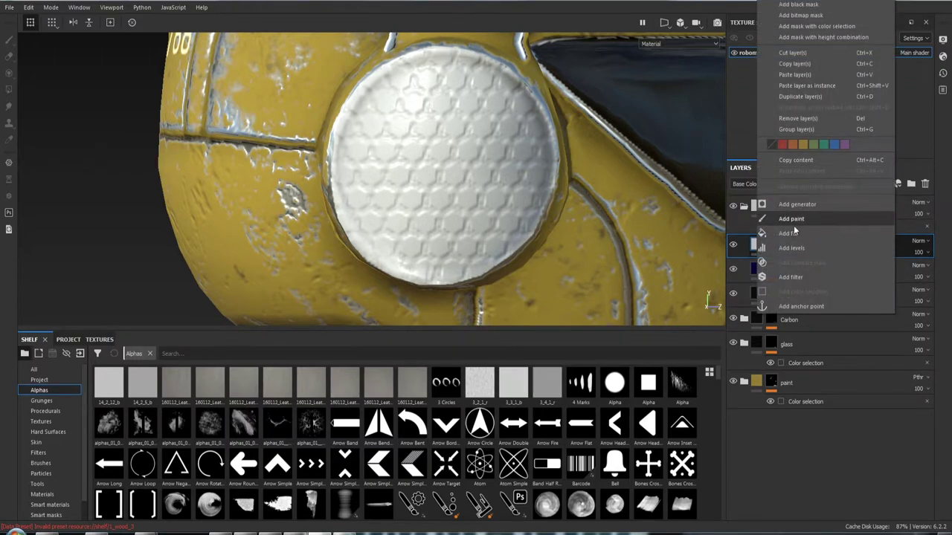
{"action": "key", "text": "Escape"}
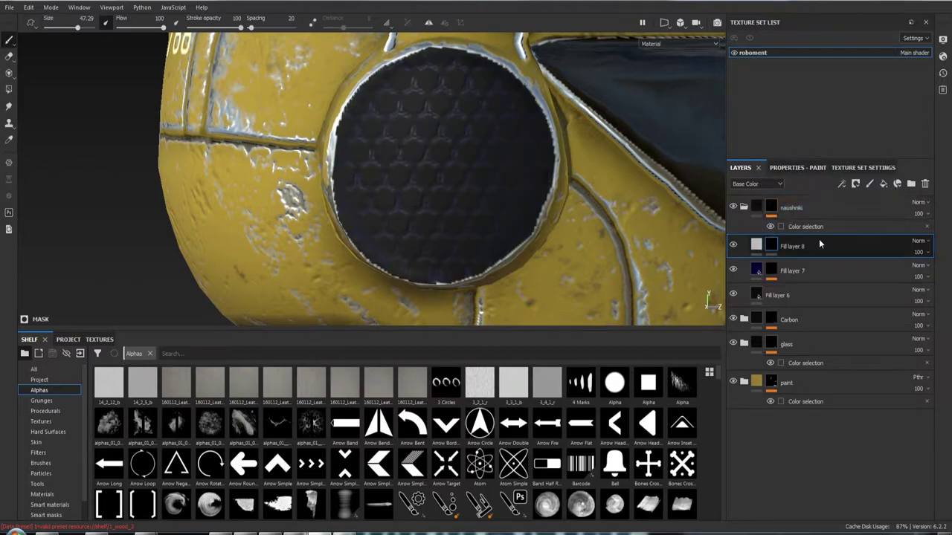
{"action": "right_click", "coordinate": [777, 247]}
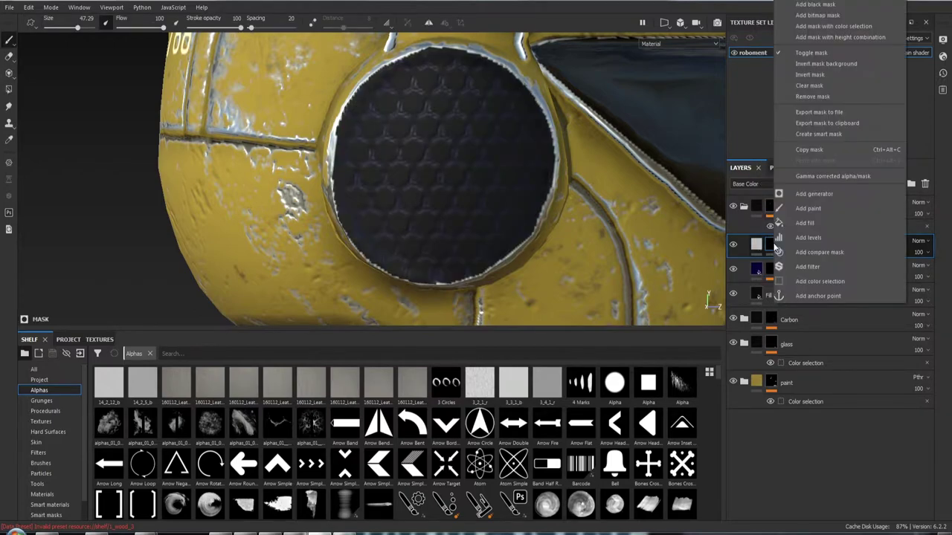
{"action": "left_click", "coordinate": [825, 214]}
{"action": "key", "text": "ctrl+z"}
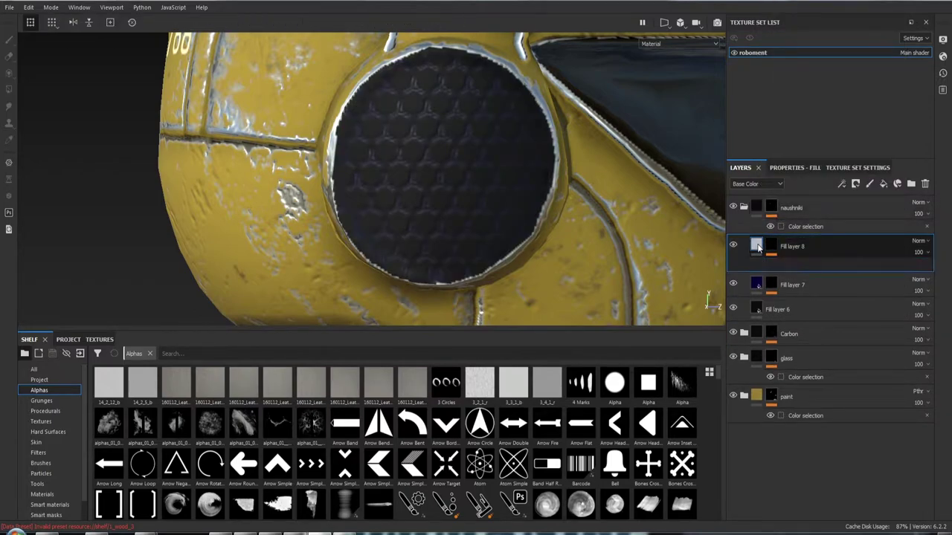
- Limit Fill layer 8 to colour and height channels, with height raised to 0.0663
{"action": "left_click", "coordinate": [789, 169]}
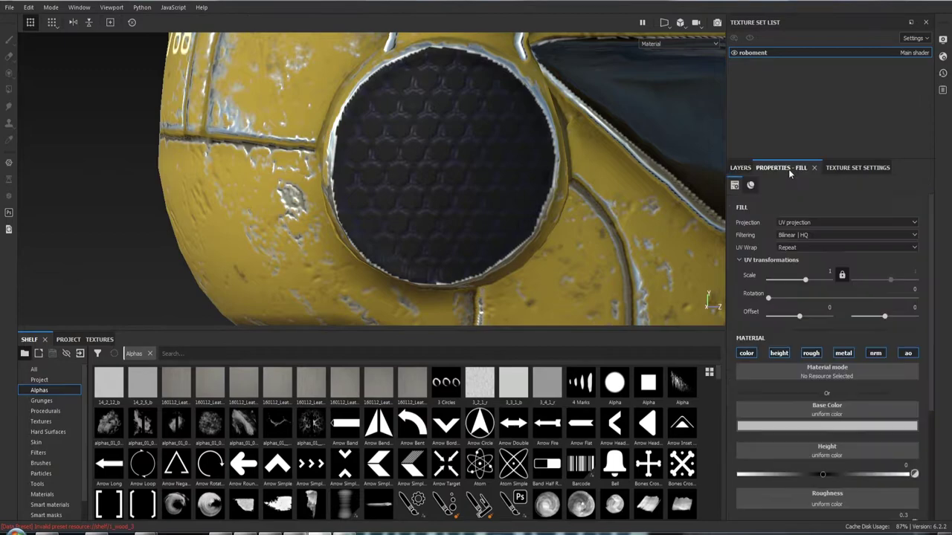
{"action": "left_click", "coordinate": [747, 353]}
{"action": "left_click", "coordinate": [811, 353]}
{"action": "left_click", "coordinate": [843, 353]}
{"action": "left_click", "coordinate": [875, 353]}
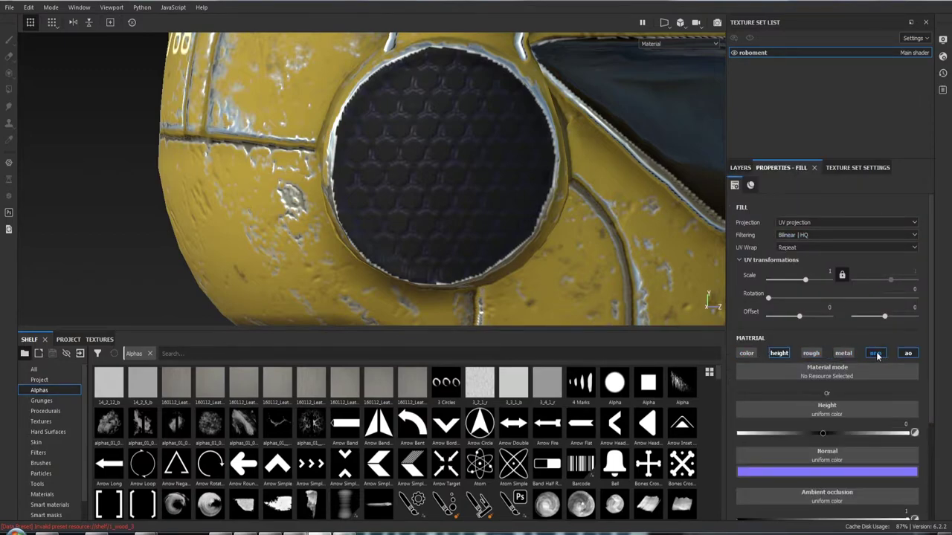
{"action": "left_click", "coordinate": [906, 353]}
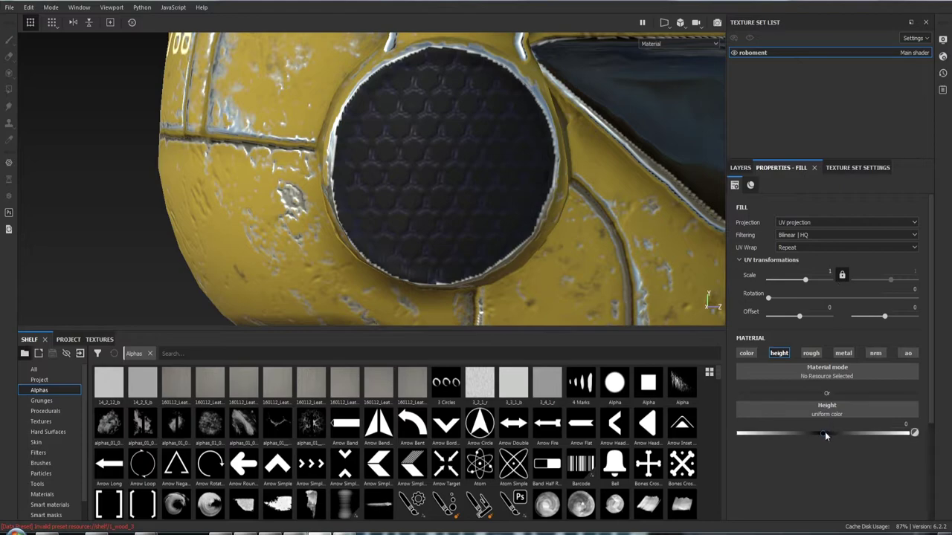
{"action": "left_click_drag", "start_coordinate": [823, 433], "coordinate": [829, 437]}
{"action": "left_click", "coordinate": [746, 353]}
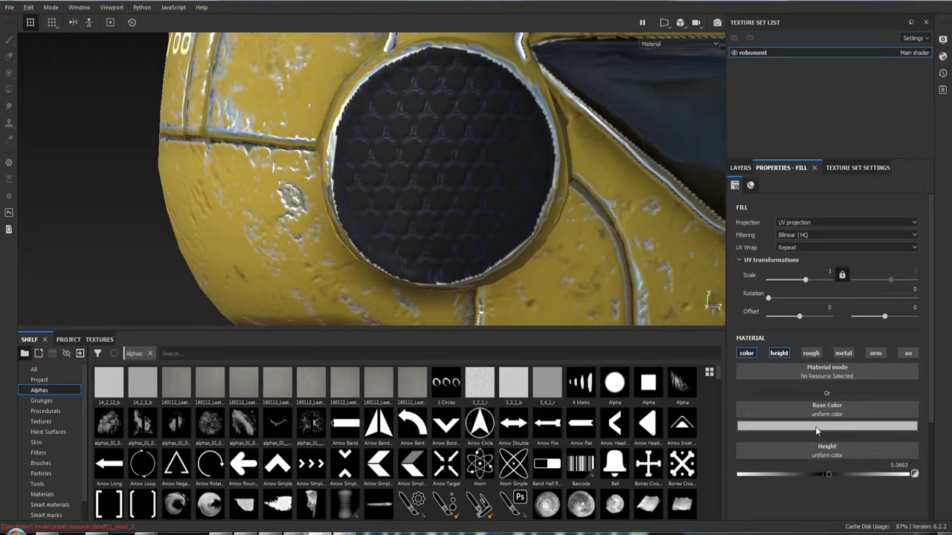
{"action": "left_click", "coordinate": [745, 170]}
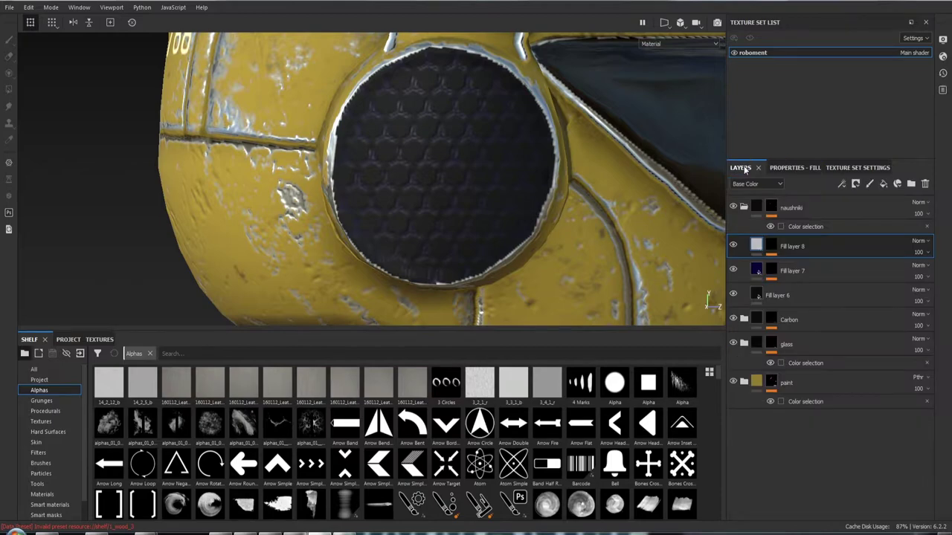
- Load the Circle Double alpha into the Stencil slot of Fill layer 8's mask paint
{"action": "left_click", "coordinate": [803, 267]}
{"action": "left_click", "coordinate": [806, 268]}
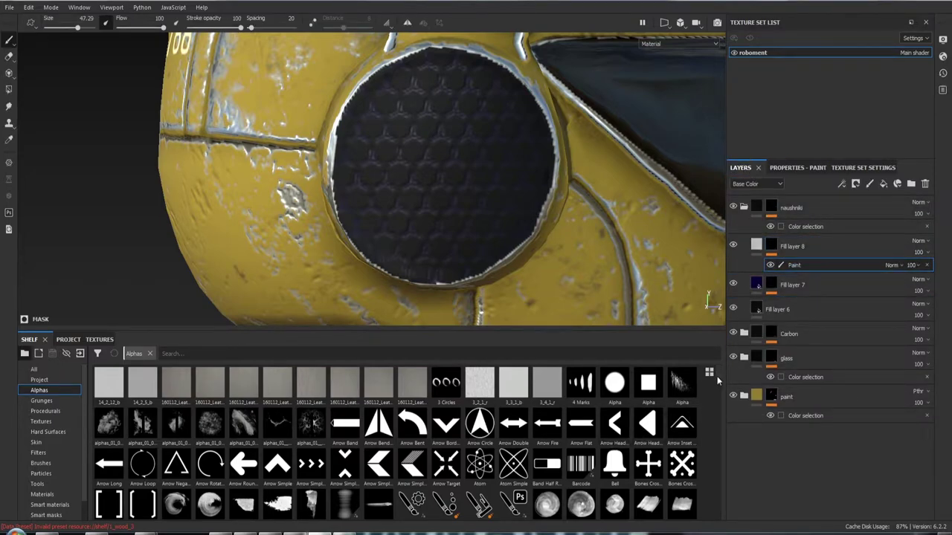
{"action": "scroll", "coordinate": [716, 381], "scroll_direction": "down", "scroll_amount": 1}
{"action": "scroll", "coordinate": [715, 385], "scroll_direction": "down", "scroll_amount": 1}
{"action": "scroll", "coordinate": [715, 391], "scroll_direction": "down", "scroll_amount": 4}
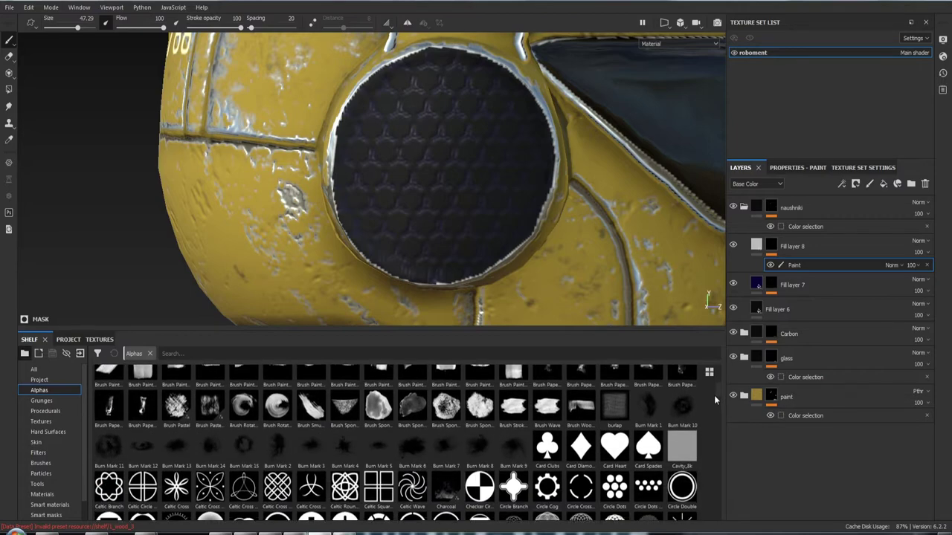
{"action": "scroll", "coordinate": [713, 399], "scroll_direction": "down", "scroll_amount": 2}
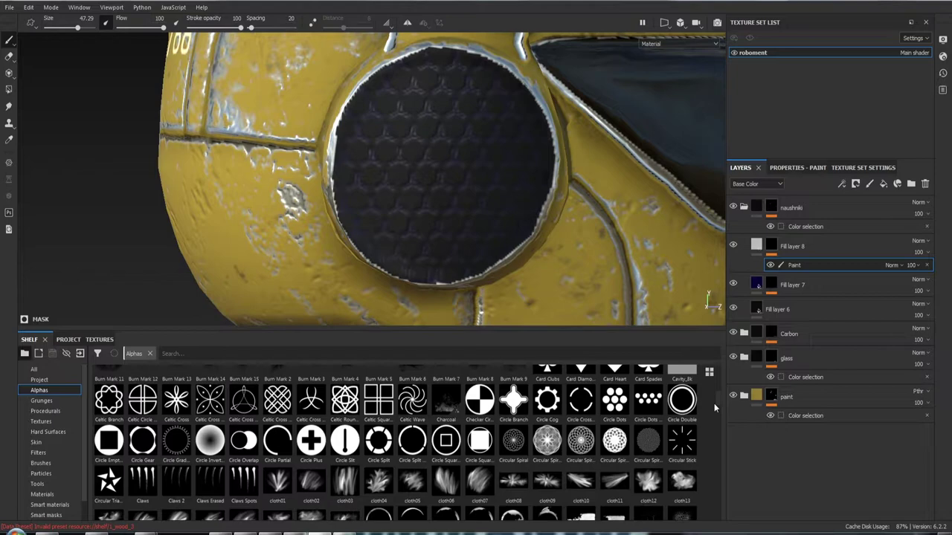
{"action": "scroll", "coordinate": [712, 401], "scroll_direction": "up", "scroll_amount": 1}
{"action": "scroll", "coordinate": [712, 403], "scroll_direction": "down", "scroll_amount": 1}
{"action": "left_click", "coordinate": [683, 402]}
{"action": "left_click", "coordinate": [797, 169]}
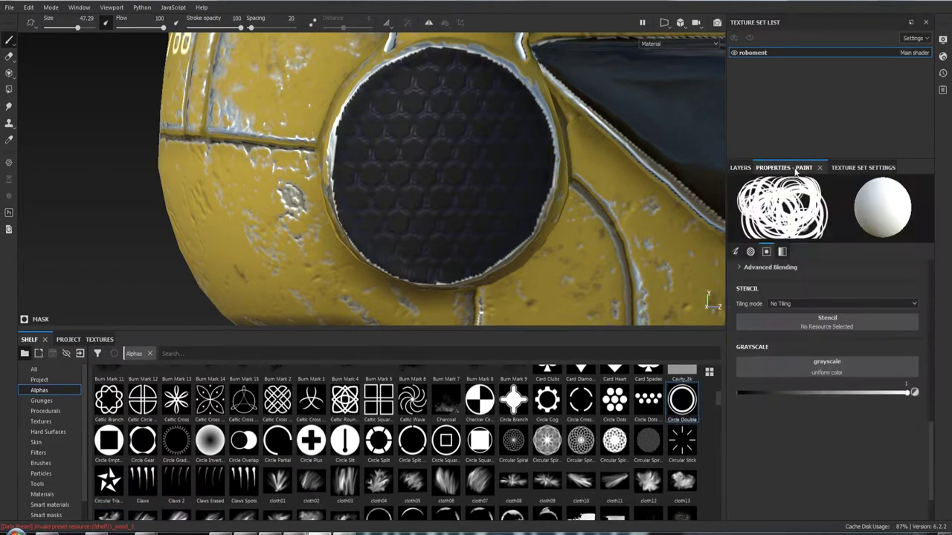
{"action": "left_click_drag", "start_coordinate": [682, 401], "coordinate": [804, 321]}
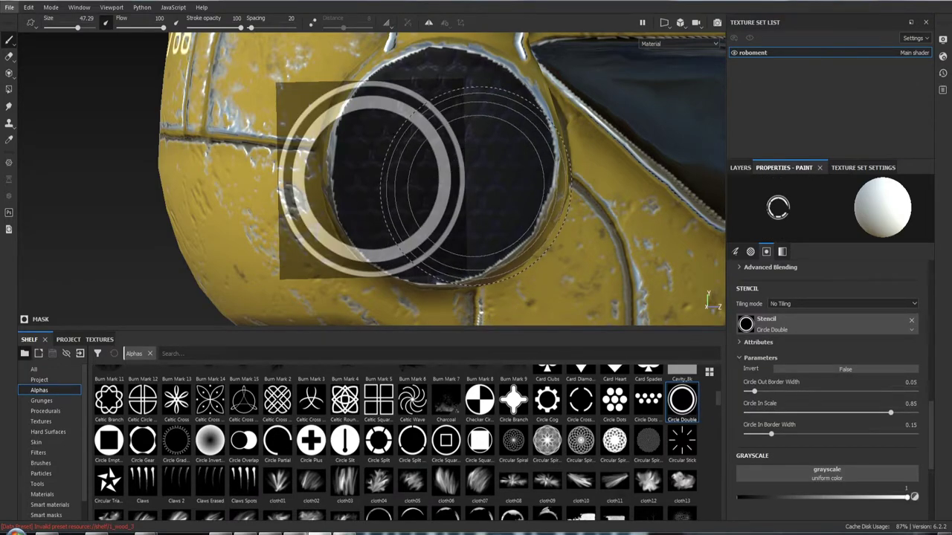
- Reset the brush Alpha to the default plain round tip
{"action": "scroll", "coordinate": [806, 327], "scroll_direction": "up", "scroll_amount": 3}
{"action": "scroll", "coordinate": [807, 322], "scroll_direction": "up", "scroll_amount": 2}
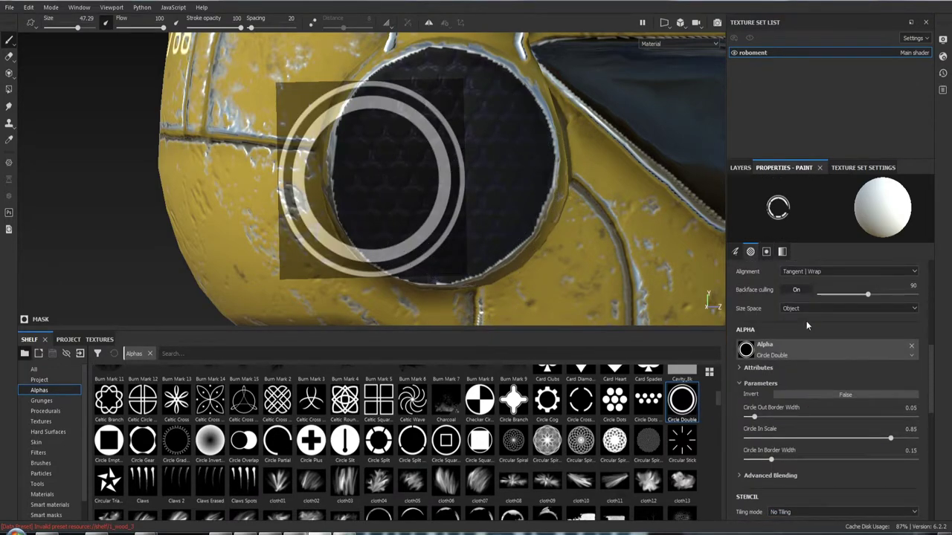
{"action": "left_click", "coordinate": [808, 351]}
{"action": "left_click", "coordinate": [829, 479]}
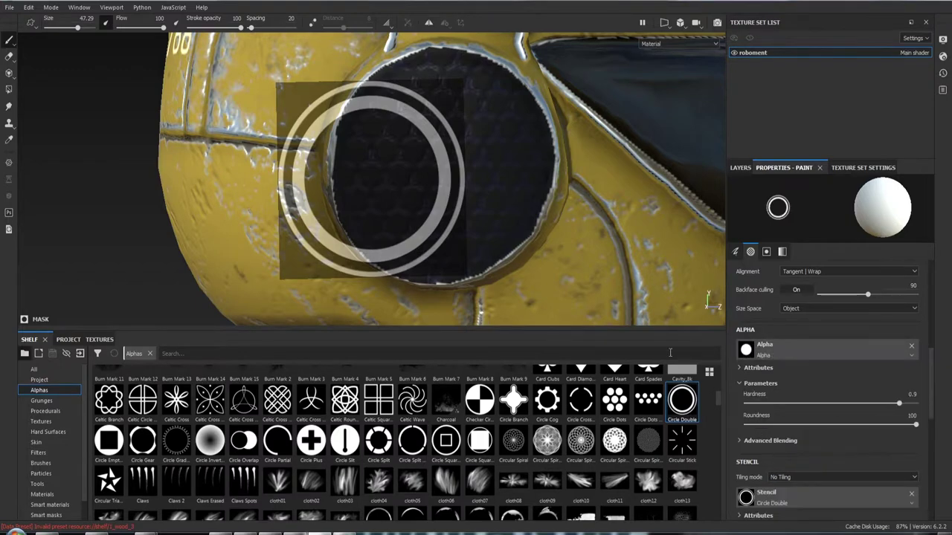
- Turn the ear disc to face the view and clear the Circle Double stencil
{"action": "mouse_move", "coordinate": [521, 238]}
{"action": "left_mouse_down", "text": "alt"}
{"action": "mouse_move", "coordinate": [584, 242]}
{"action": "mouse_move", "coordinate": [543, 238]}
{"action": "mouse_move", "coordinate": [531, 255]}
{"action": "mouse_move", "coordinate": [470, 151]}
{"action": "mouse_move", "coordinate": [491, 160]}
{"action": "left_mouse_up", "text": "alt"}
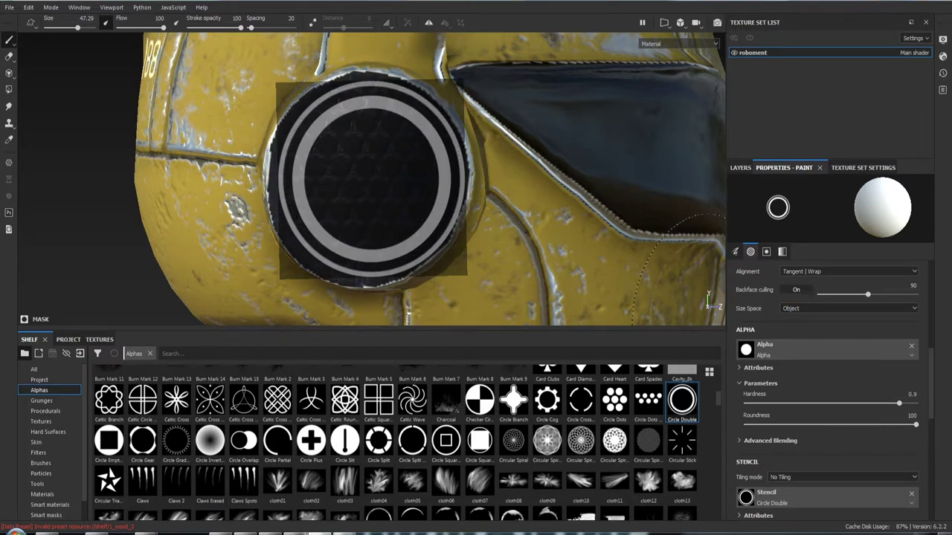
{"action": "scroll", "coordinate": [850, 351], "scroll_direction": "up", "scroll_amount": 2}
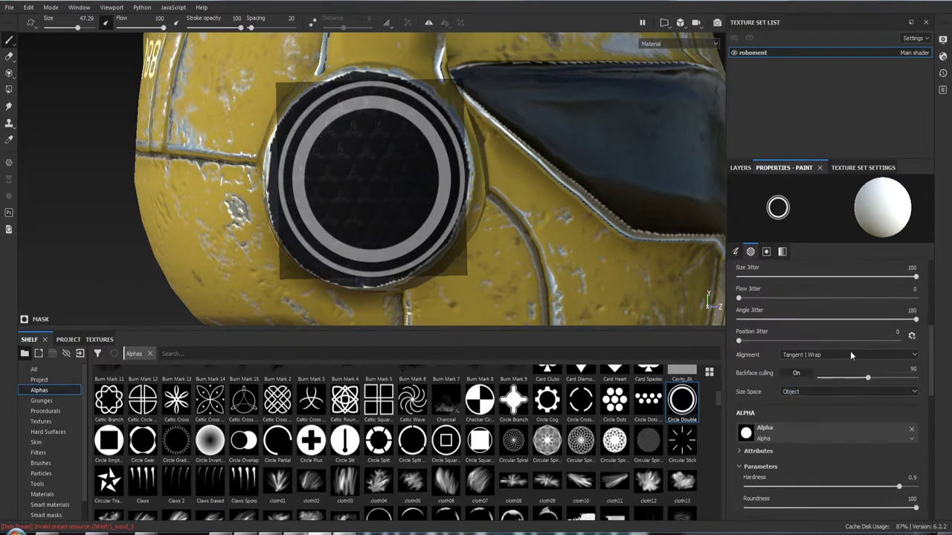
{"action": "scroll", "coordinate": [850, 351], "scroll_direction": "up", "scroll_amount": 2}
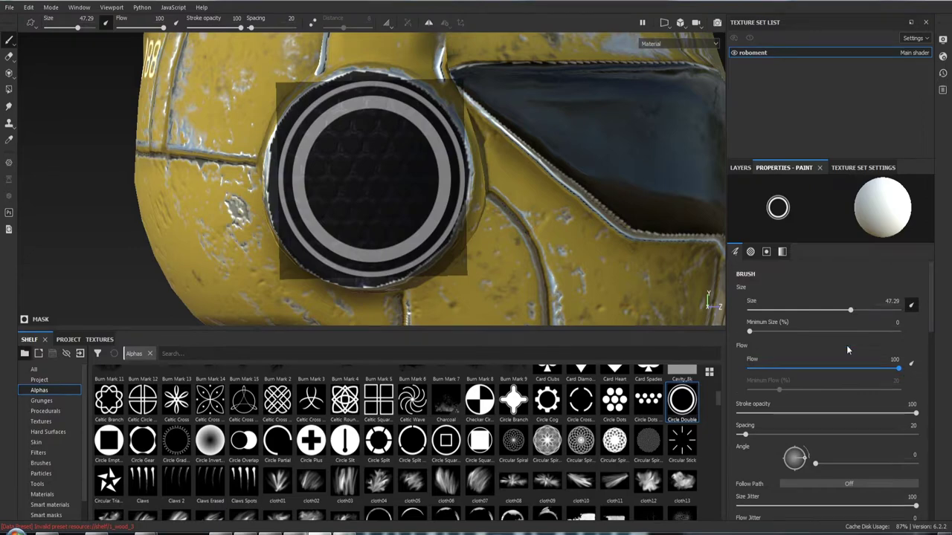
{"action": "scroll", "coordinate": [847, 346], "scroll_direction": "down", "scroll_amount": 1}
{"action": "scroll", "coordinate": [846, 345], "scroll_direction": "down", "scroll_amount": 2}
{"action": "scroll", "coordinate": [846, 345], "scroll_direction": "down", "scroll_amount": 2}
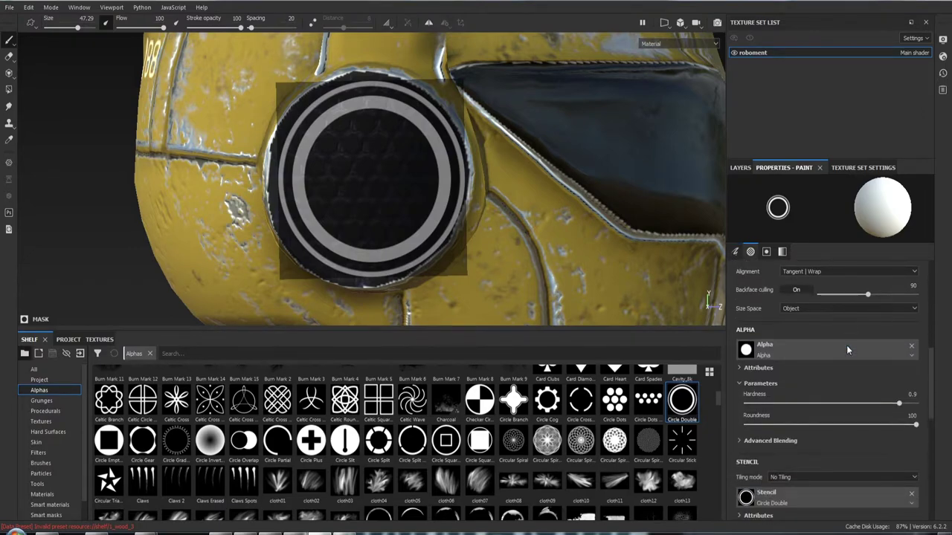
{"action": "scroll", "coordinate": [845, 351], "scroll_direction": "down", "scroll_amount": 1}
{"action": "scroll", "coordinate": [845, 355], "scroll_direction": "down", "scroll_amount": 2}
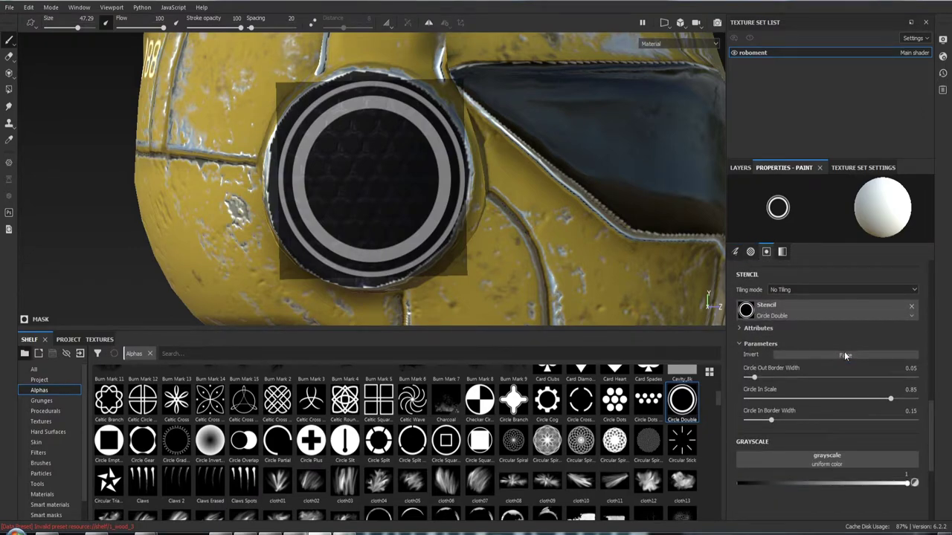
{"action": "scroll", "coordinate": [844, 351], "scroll_direction": "up", "scroll_amount": 1}
{"action": "left_click", "coordinate": [911, 327]}
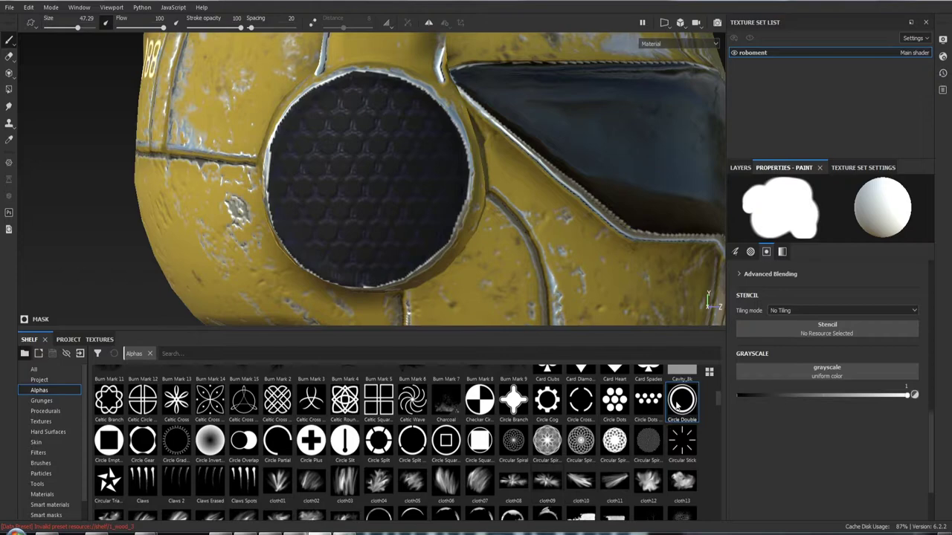
- Load Circle Double as the stencil, fit it over the ear disc, and paint the white double ring
{"action": "left_click_drag", "start_coordinate": [681, 404], "coordinate": [848, 333]}
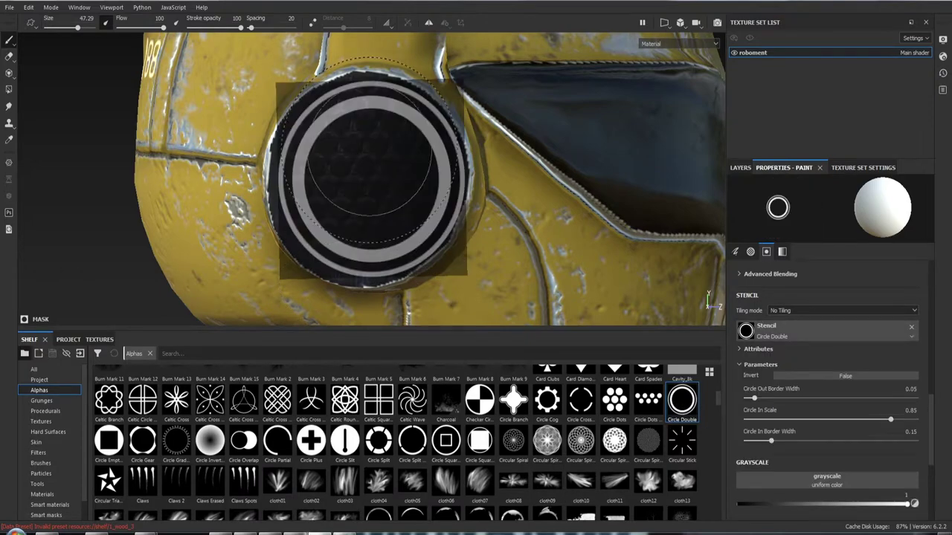
{"action": "right_click_drag", "start_coordinate": [321, 200], "coordinate": [372, 164]}
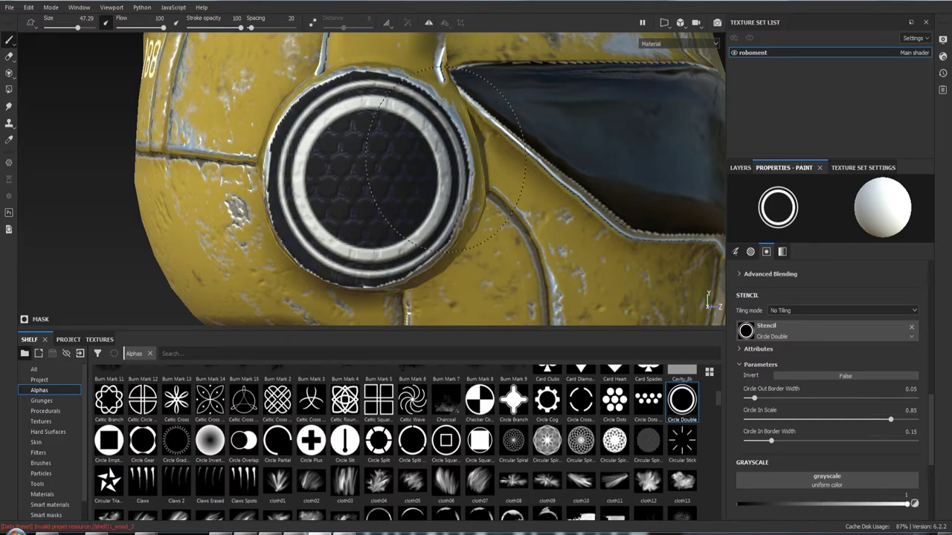
{"action": "key", "text": "s"}
{"action": "scroll", "coordinate": [488, 238], "scroll_direction": "down", "scroll_amount": 5}
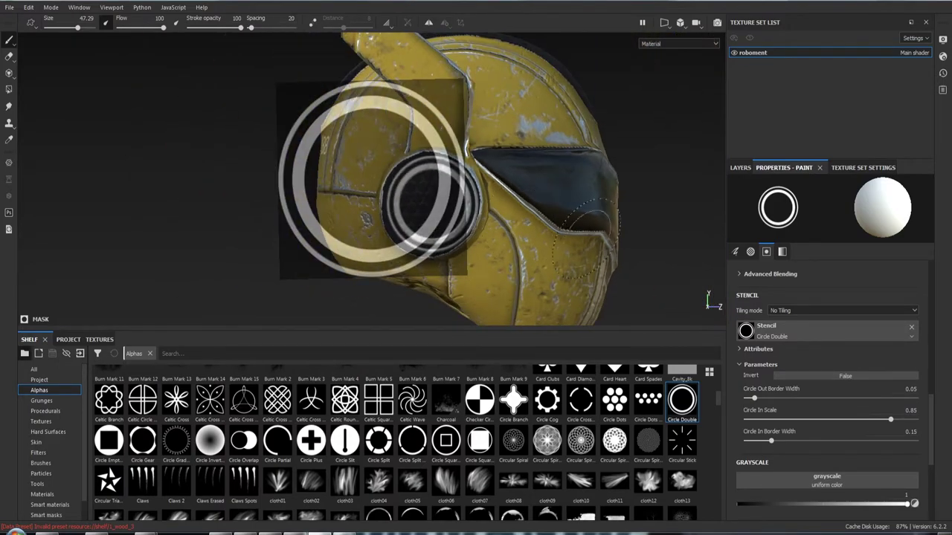
{"action": "mouse_move", "coordinate": [684, 252]}
{"action": "left_mouse_down", "text": "alt"}
{"action": "mouse_move", "coordinate": [675, 233]}
{"action": "mouse_move", "coordinate": [283, 227]}
{"action": "mouse_move", "coordinate": [532, 232]}
{"action": "mouse_move", "coordinate": [662, 257]}
{"action": "left_mouse_up", "text": "alt"}
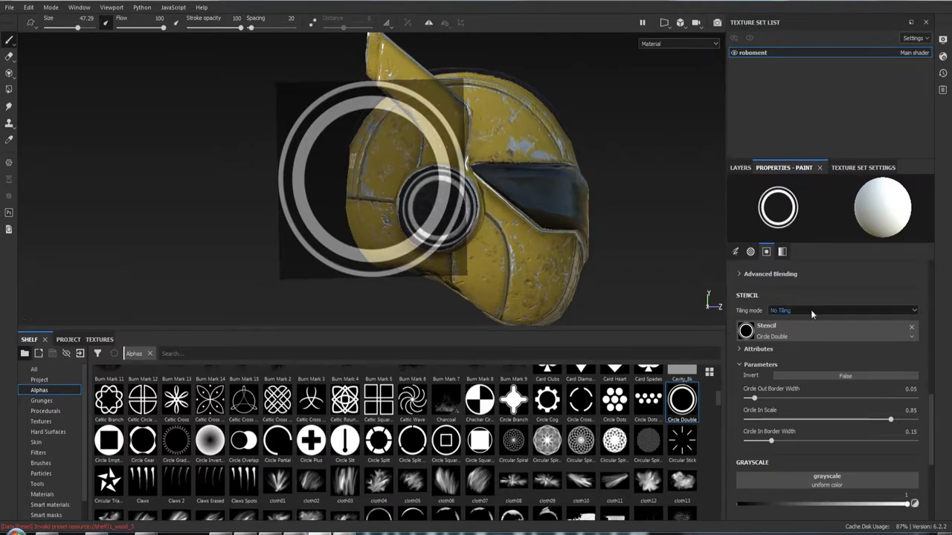
{"action": "left_click", "coordinate": [912, 328]}
- Inspect the painted rings in the Base Color, Height and Roughness channel views
{"action": "scroll", "coordinate": [465, 218], "scroll_direction": "up", "scroll_amount": 5}
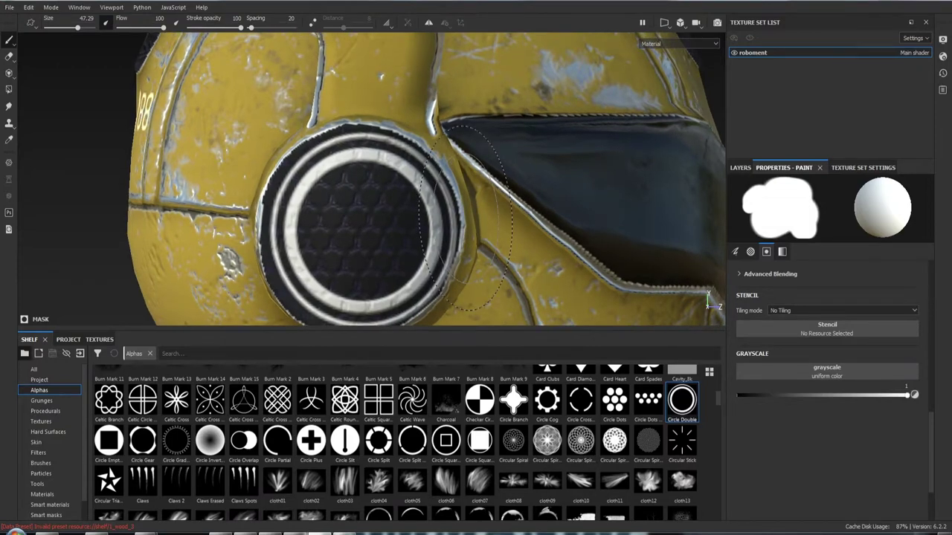
{"action": "left_click", "coordinate": [709, 300]}
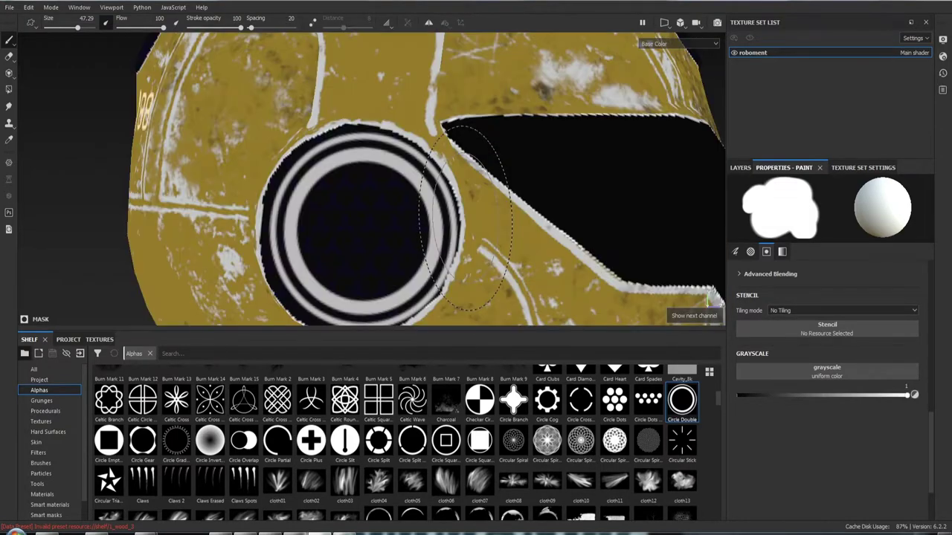
{"action": "left_click", "coordinate": [708, 300]}
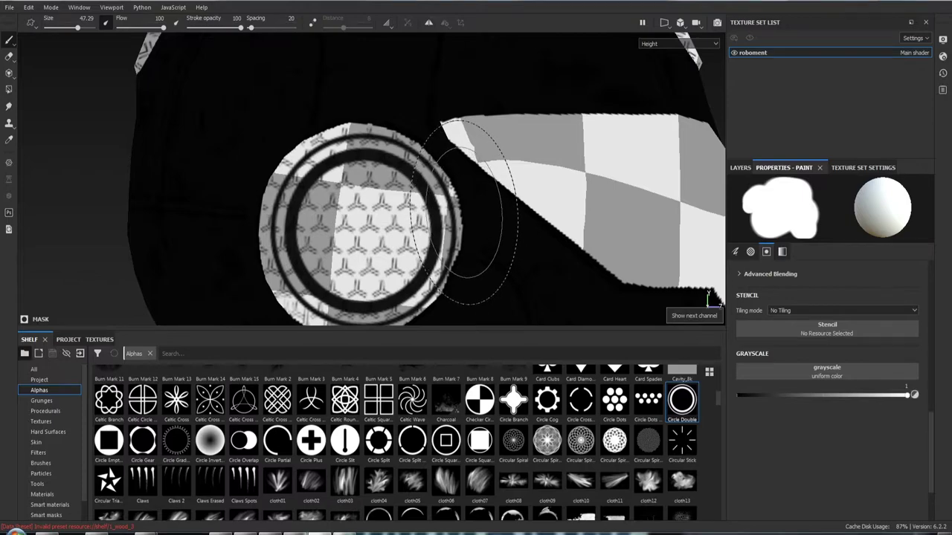
{"action": "left_click", "coordinate": [709, 300]}
{"action": "left_click", "coordinate": [709, 297]}
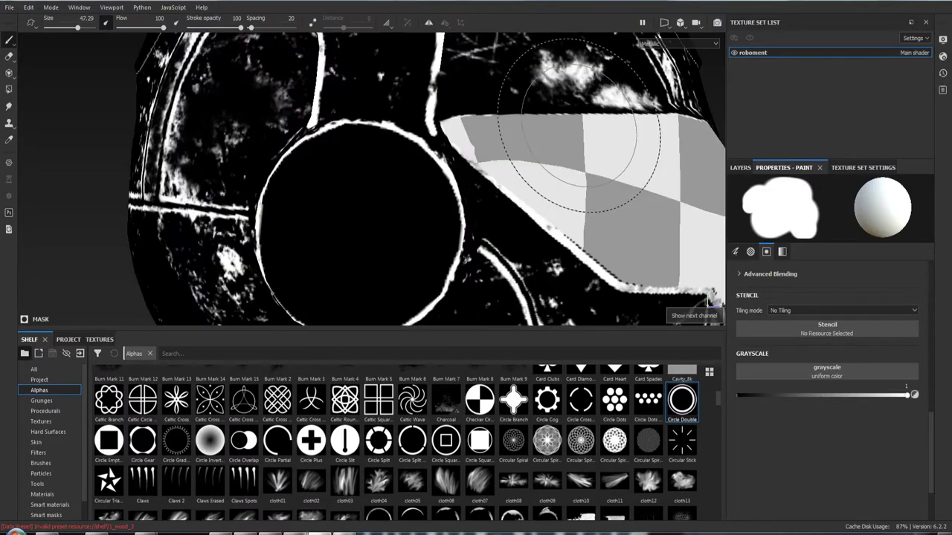
- Cycle on to the Normal+Height+Mesh view around the ear disc and return to the layer stack
{"action": "left_click", "coordinate": [708, 297]}
{"action": "left_click", "coordinate": [708, 298]}
{"action": "left_click", "coordinate": [708, 298]}
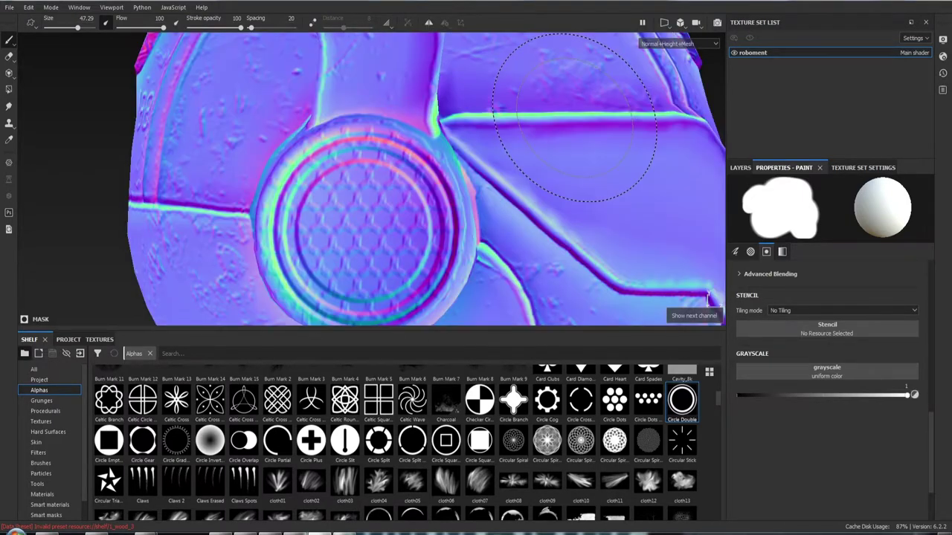
{"action": "left_click_drag", "start_coordinate": [463, 195], "coordinate": [495, 206], "text": "alt"}
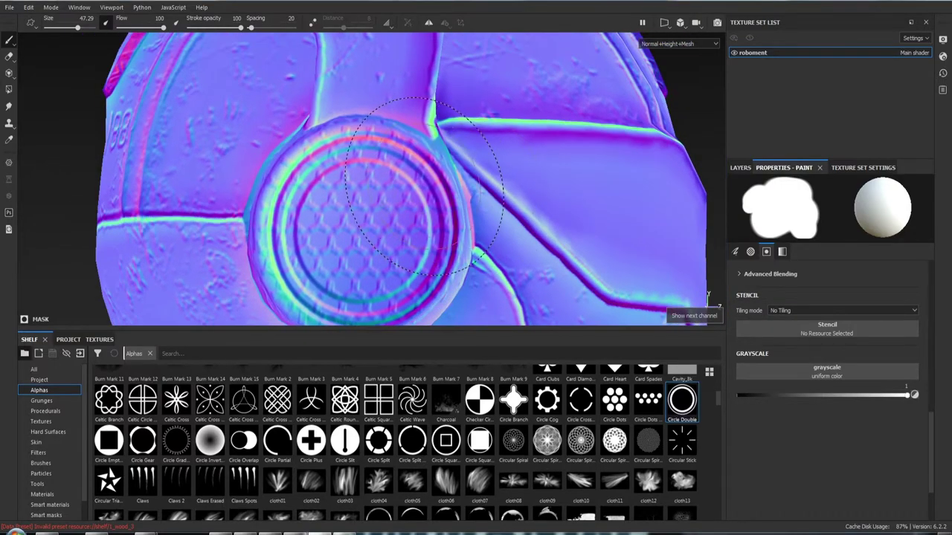
{"action": "left_click", "coordinate": [739, 169]}
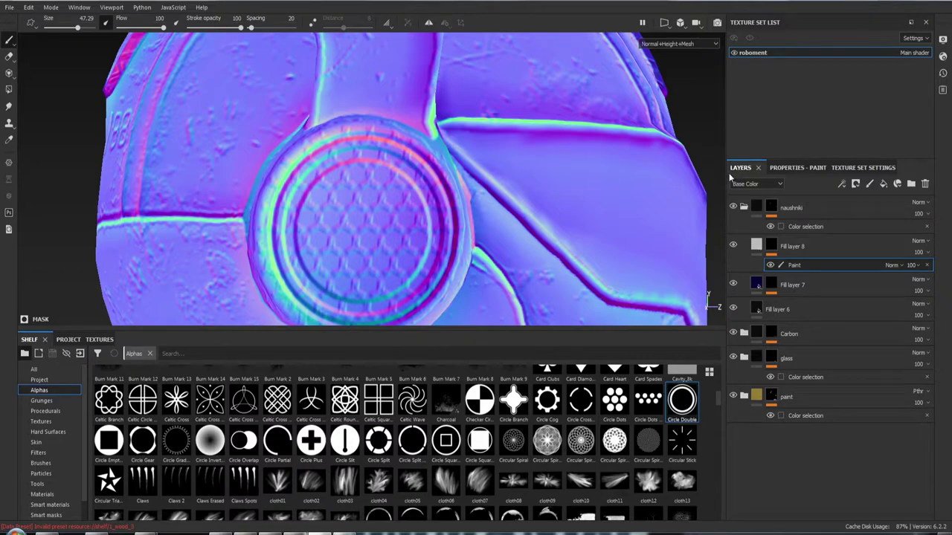
- Switch back to the material view and open Fill layer 8's fill settings (height 0.0663)
{"action": "key", "text": "m"}
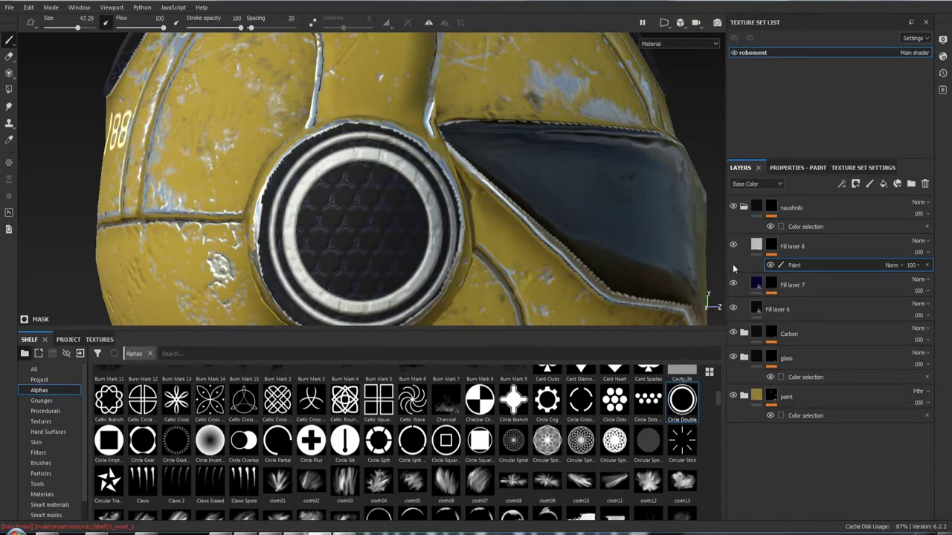
{"action": "left_click", "coordinate": [788, 247]}
{"action": "left_click", "coordinate": [792, 168]}
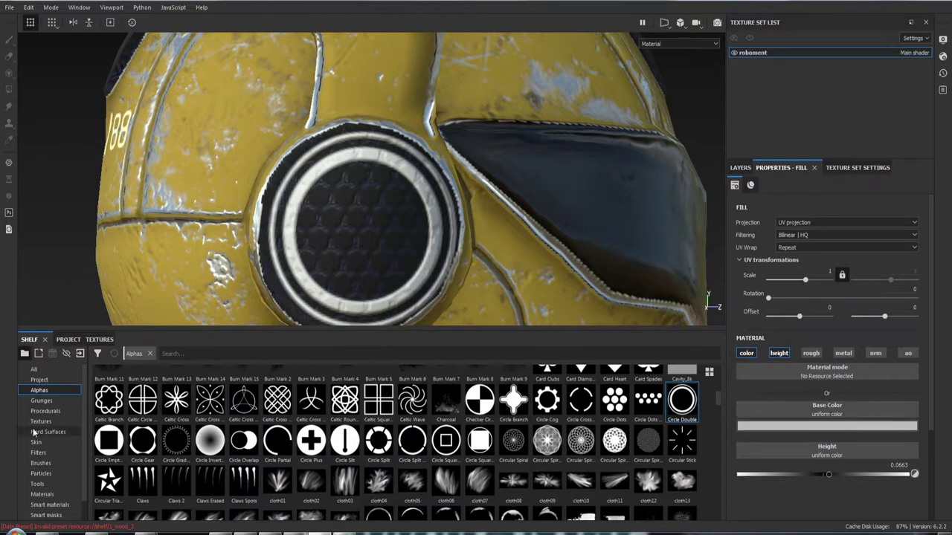
- Apply Iron Rough from the materials shelf as Fill layer 8's base colour
{"action": "left_click", "coordinate": [42, 493]}
{"action": "scroll", "coordinate": [491, 447], "scroll_direction": "down", "scroll_amount": 5}
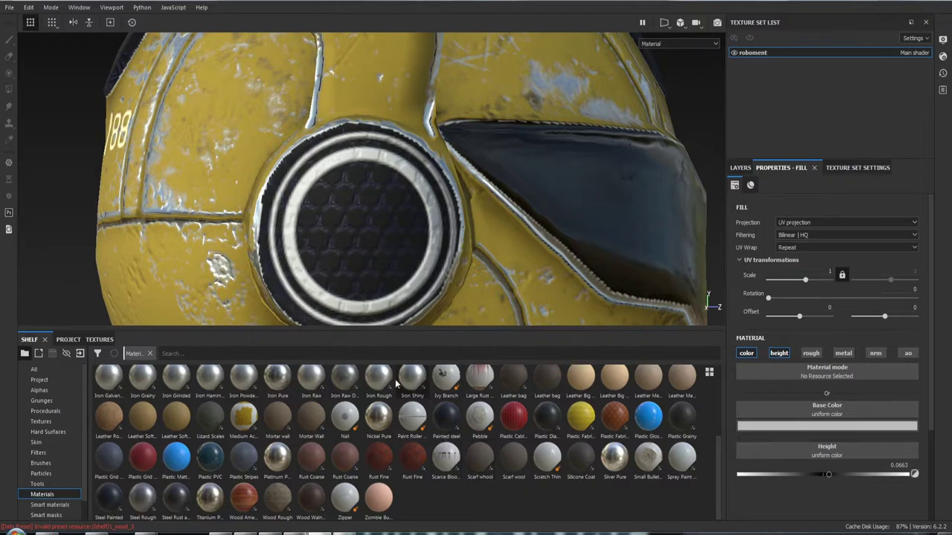
{"action": "left_click_drag", "start_coordinate": [378, 383], "coordinate": [829, 409]}
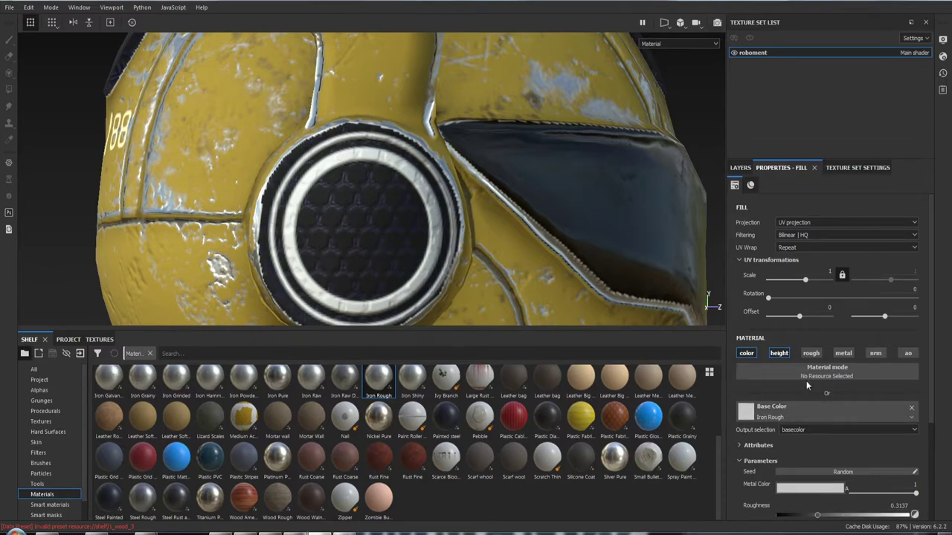
- Darken the fill's metal colour to mid grey, about 0.54
{"action": "scroll", "coordinate": [821, 410], "scroll_direction": "down", "scroll_amount": 2}
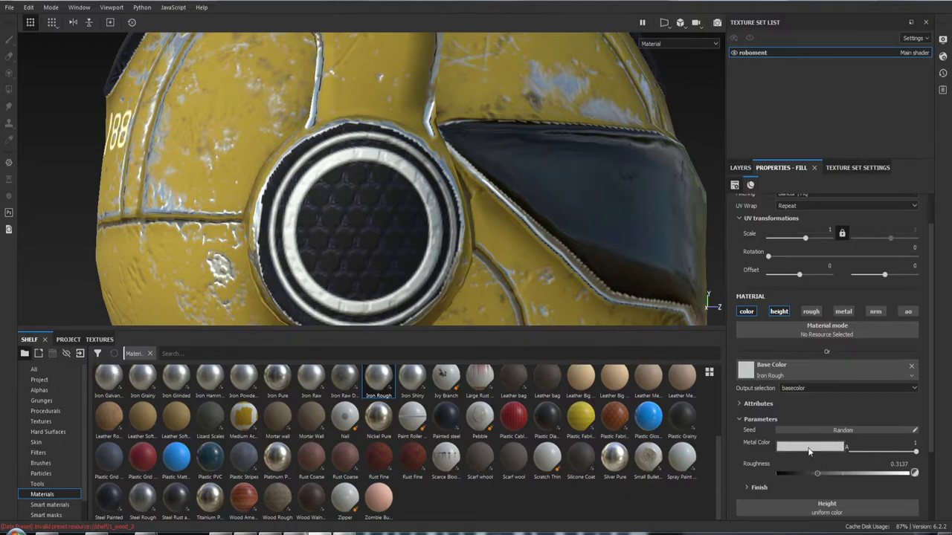
{"action": "left_click", "coordinate": [809, 449]}
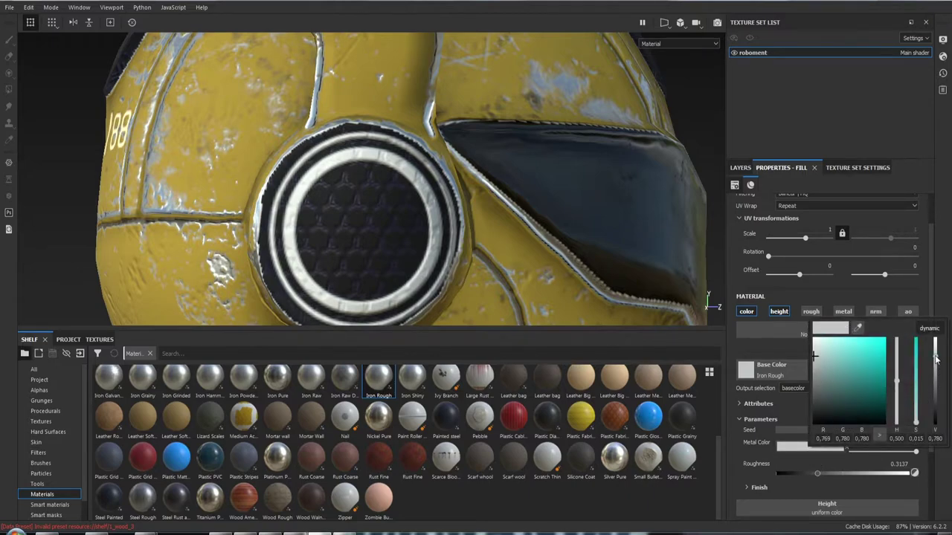
{"action": "mouse_move", "coordinate": [935, 359]}
{"action": "left_mouse_down"}
{"action": "mouse_move", "coordinate": [938, 400]}
{"action": "mouse_move", "coordinate": [935, 379]}
{"action": "left_mouse_up"}
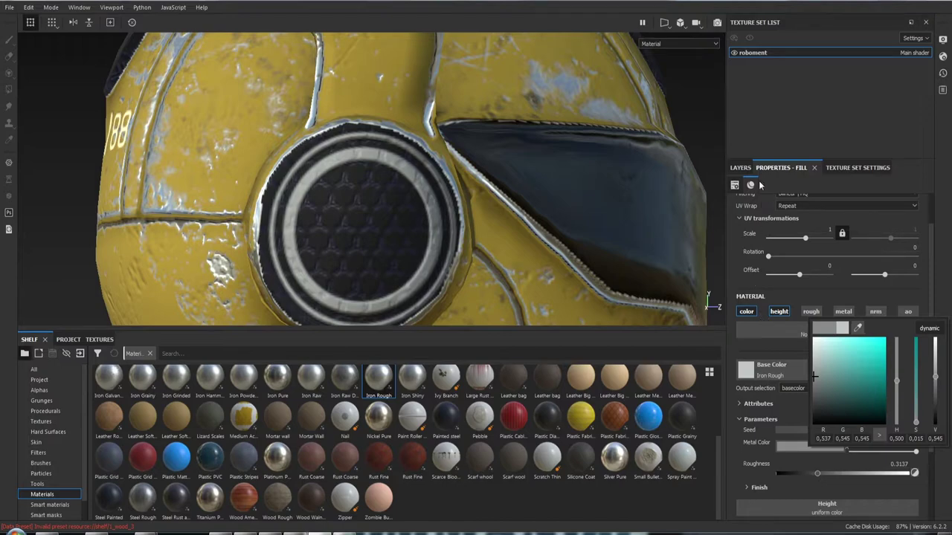
{"action": "left_click", "coordinate": [741, 168]}
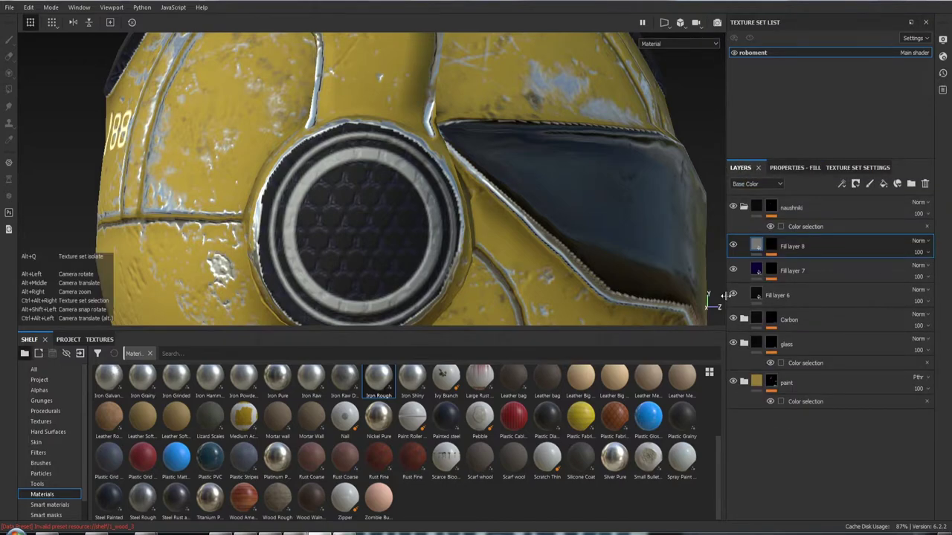
- Enable the metal, rough, nrm and ao channels on Fill layer 8
{"action": "left_click", "coordinate": [796, 168]}
{"action": "left_click", "coordinate": [840, 315]}
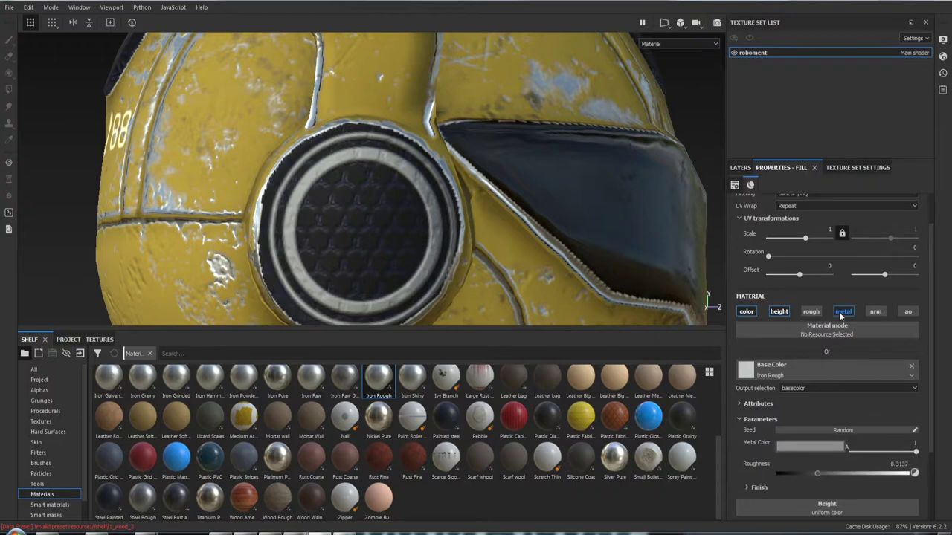
{"action": "left_click", "coordinate": [811, 314]}
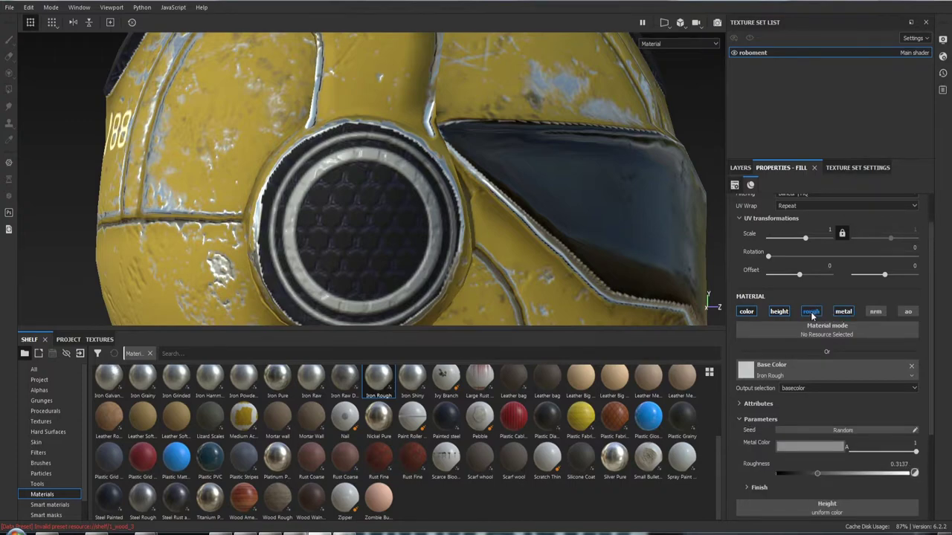
{"action": "left_click", "coordinate": [872, 314]}
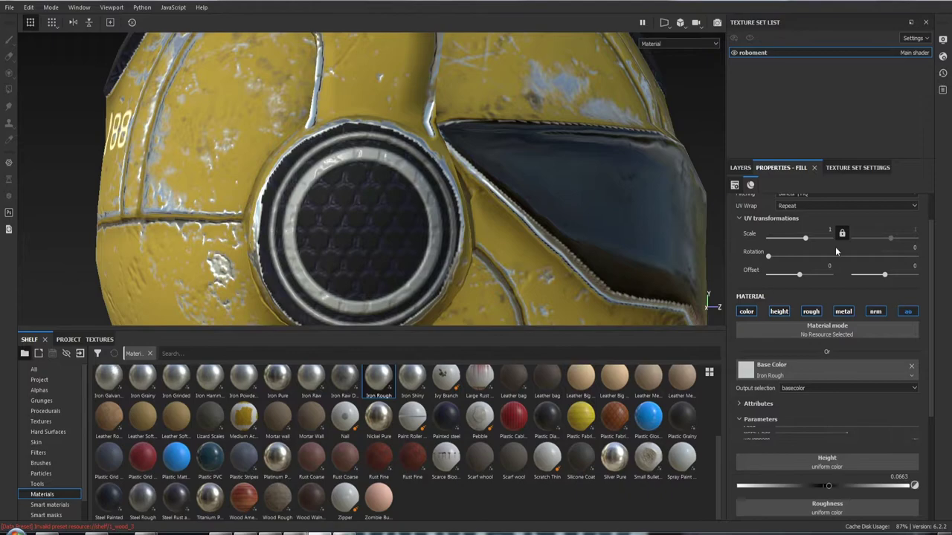
{"action": "left_click", "coordinate": [741, 168]}
- Review the whole helmet under rotated lighting and add a Paint effect to Fill layer 8's mask
{"action": "left_click_drag", "start_coordinate": [675, 223], "coordinate": [493, 257], "text": "alt"}
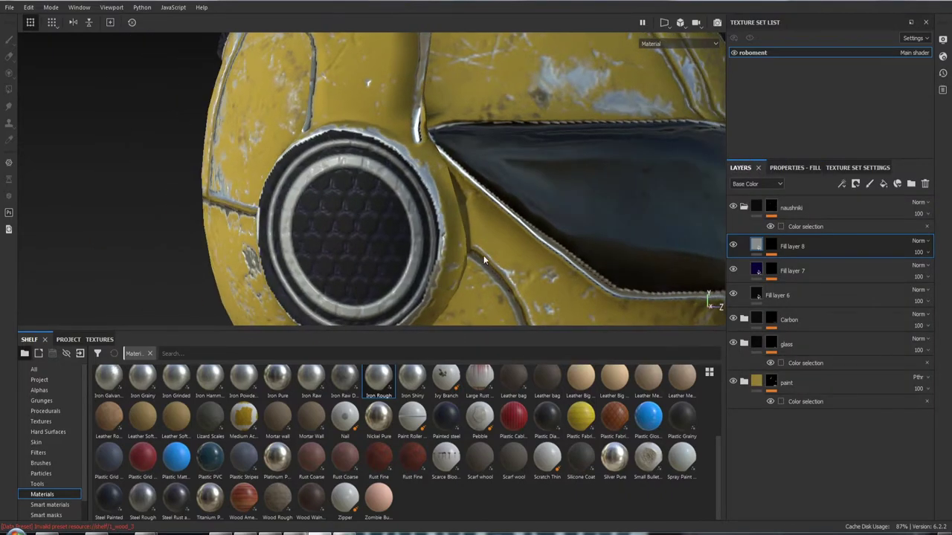
{"action": "right_click_drag", "start_coordinate": [493, 256], "coordinate": [676, 243], "text": "shift"}
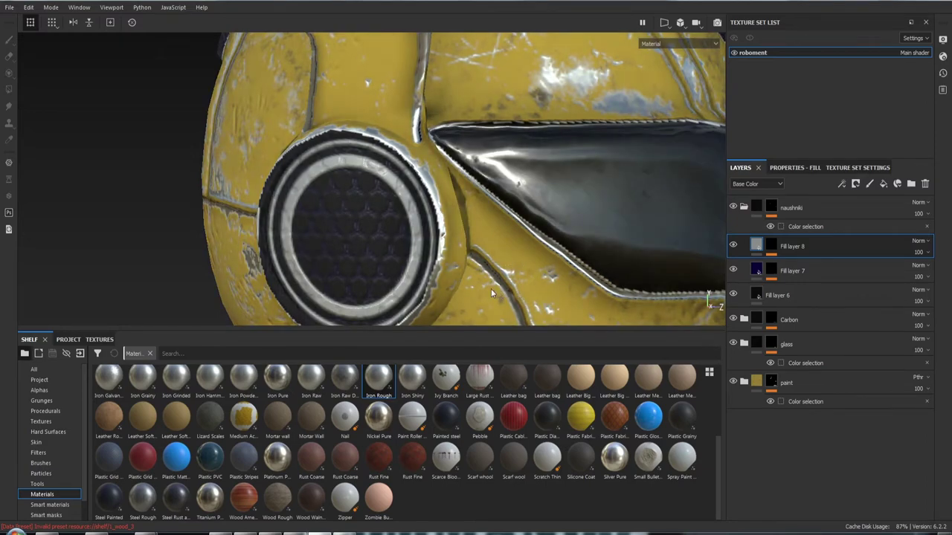
{"action": "right_click_drag", "start_coordinate": [491, 290], "coordinate": [389, 276], "text": "alt"}
{"action": "mouse_move", "coordinate": [389, 276]}
{"action": "left_mouse_down", "text": "alt"}
{"action": "mouse_move", "coordinate": [616, 268]}
{"action": "mouse_move", "coordinate": [556, 264]}
{"action": "left_mouse_up", "text": "alt"}
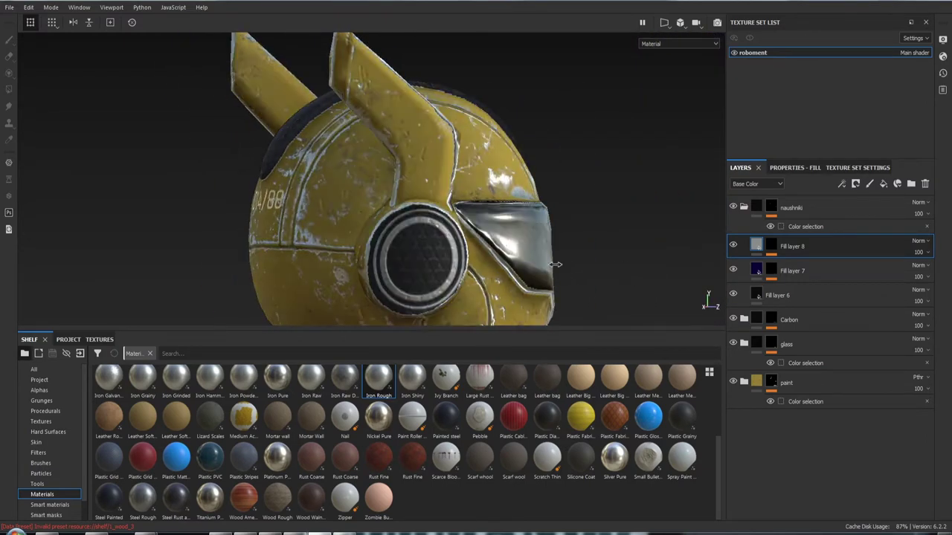
{"action": "mouse_move", "coordinate": [556, 264]}
{"action": "right_mouse_down", "text": "shift"}
{"action": "mouse_move", "coordinate": [546, 270]}
{"action": "mouse_move", "coordinate": [587, 272]}
{"action": "mouse_move", "coordinate": [563, 276]}
{"action": "right_mouse_up", "text": "shift"}
{"action": "mouse_move", "coordinate": [563, 276]}
{"action": "left_mouse_down", "text": "alt"}
{"action": "mouse_move", "coordinate": [461, 267]}
{"action": "mouse_move", "coordinate": [483, 270]}
{"action": "left_mouse_up", "text": "alt"}
{"action": "left_click", "coordinate": [773, 250]}
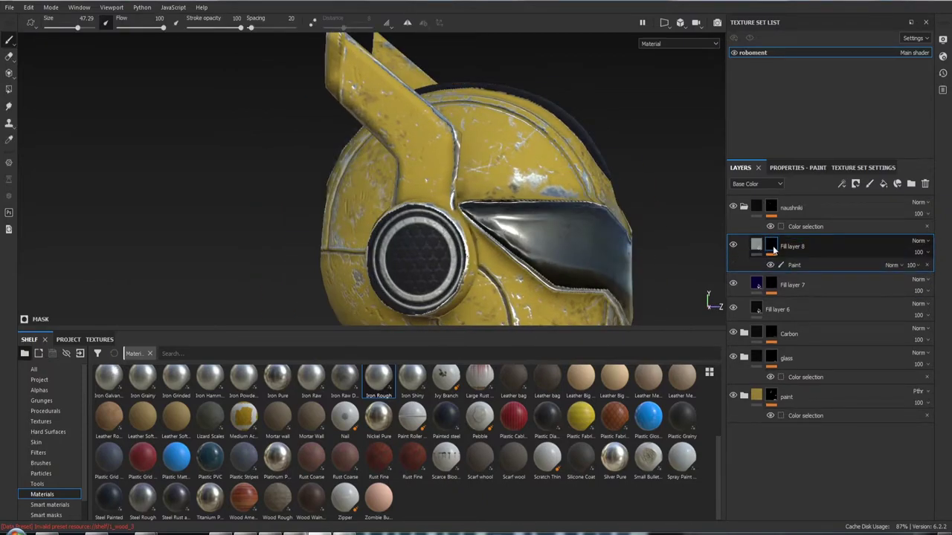
- Hide and re-show Fill layer 7 while zooming in to compare the ear disc
{"action": "left_click", "coordinate": [734, 285]}
{"action": "left_click_drag", "start_coordinate": [521, 245], "coordinate": [511, 240], "text": "alt"}
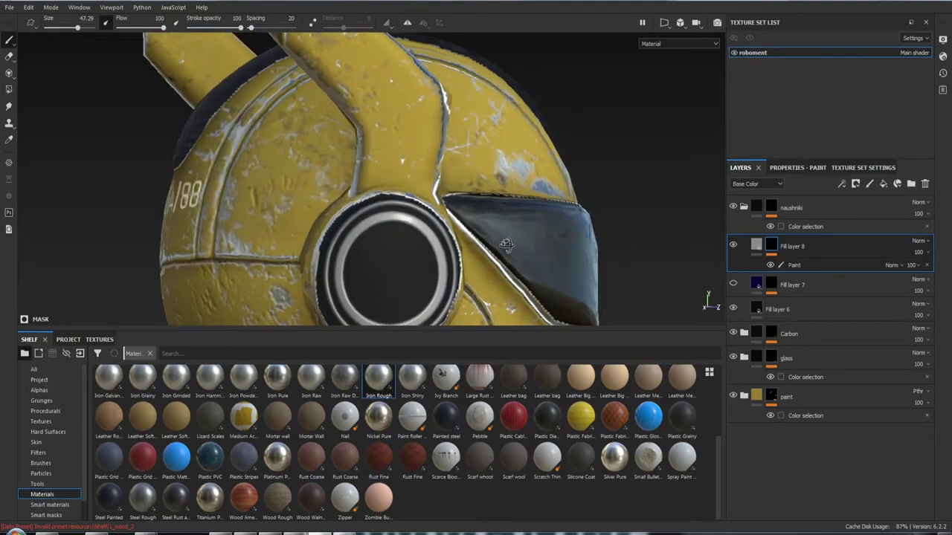
{"action": "right_click_drag", "start_coordinate": [510, 240], "coordinate": [475, 236], "text": "alt"}
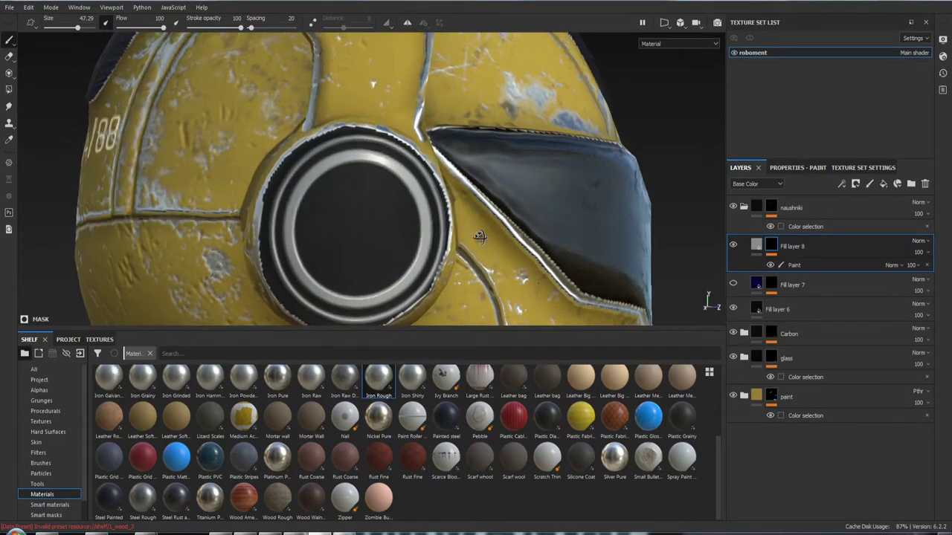
{"action": "left_click", "coordinate": [734, 285]}
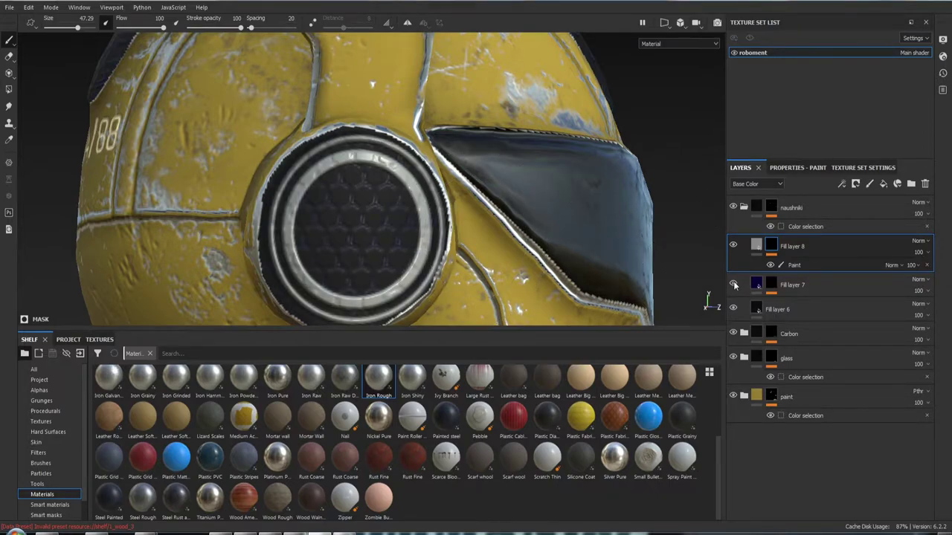
{"action": "mouse_move", "coordinate": [446, 186]}
{"action": "left_mouse_down", "text": "alt"}
{"action": "mouse_move", "coordinate": [457, 195]}
{"action": "mouse_move", "coordinate": [425, 200]}
{"action": "left_mouse_up", "text": "alt"}
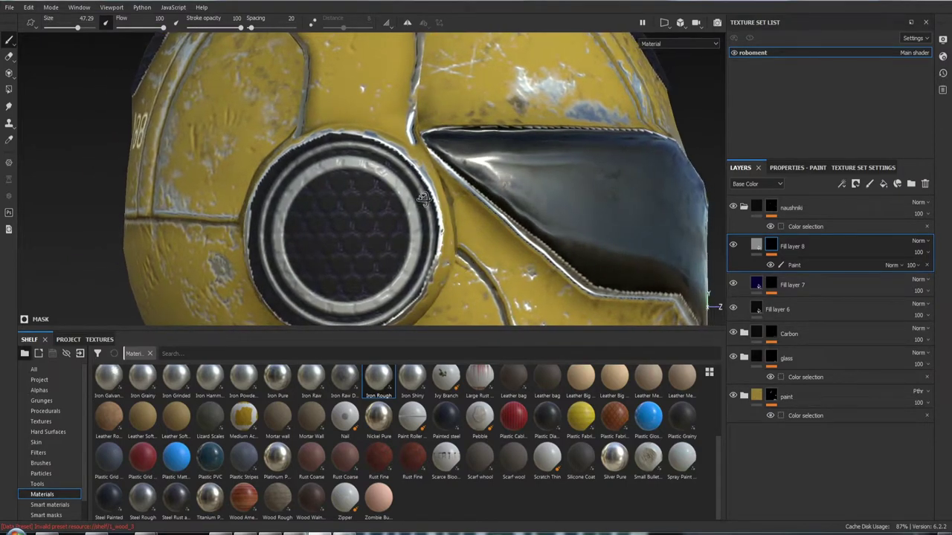
- On Fill layer 8's Paint effect, shrink the brush to about 4.88 and paint along the ring's top
{"action": "left_click", "coordinate": [813, 252]}
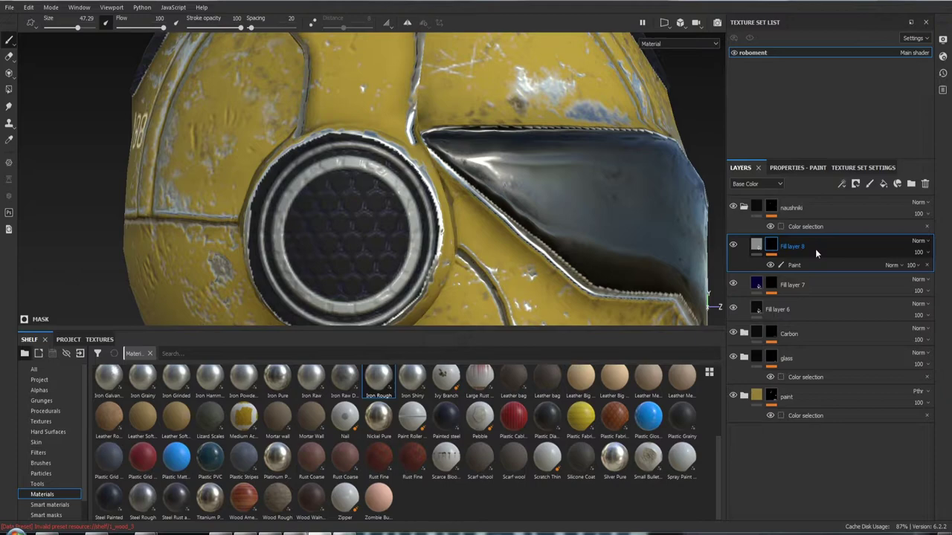
{"action": "left_click", "coordinate": [794, 266]}
{"action": "left_click", "coordinate": [794, 265]}
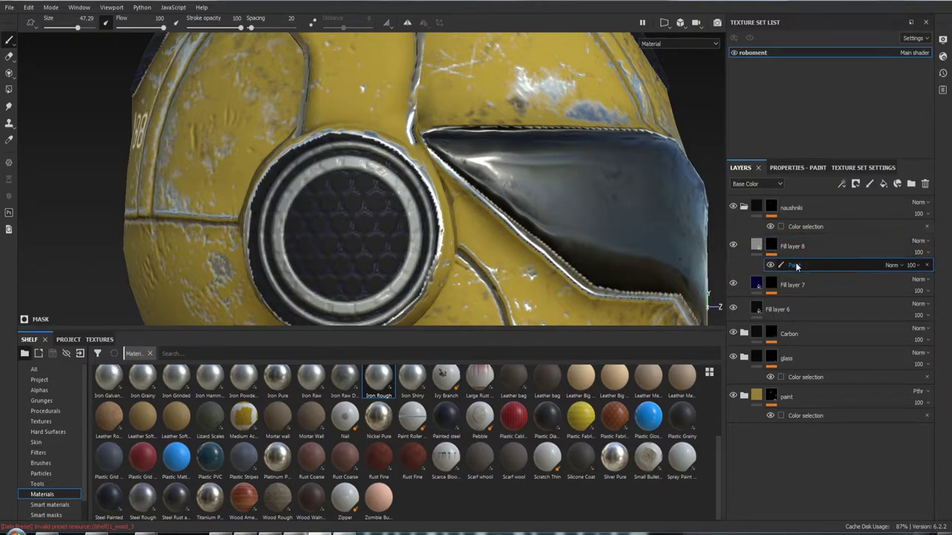
{"action": "right_click_drag", "start_coordinate": [346, 220], "coordinate": [345, 214], "text": "ctrl"}
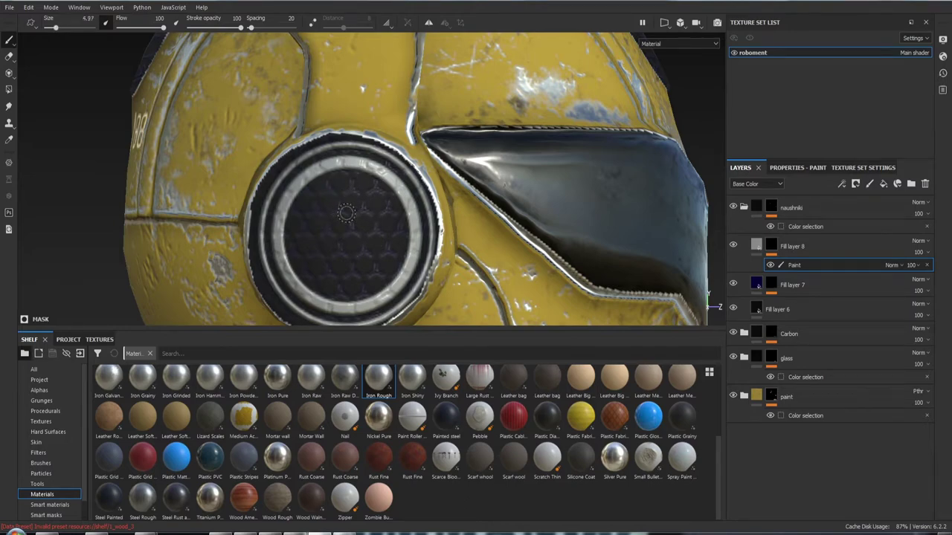
{"action": "mouse_move", "coordinate": [311, 171]}
{"action": "left_mouse_down"}
{"action": "mouse_move", "coordinate": [380, 185]}
{"action": "mouse_move", "coordinate": [303, 167]}
{"action": "mouse_move", "coordinate": [410, 176]}
{"action": "left_mouse_up"}
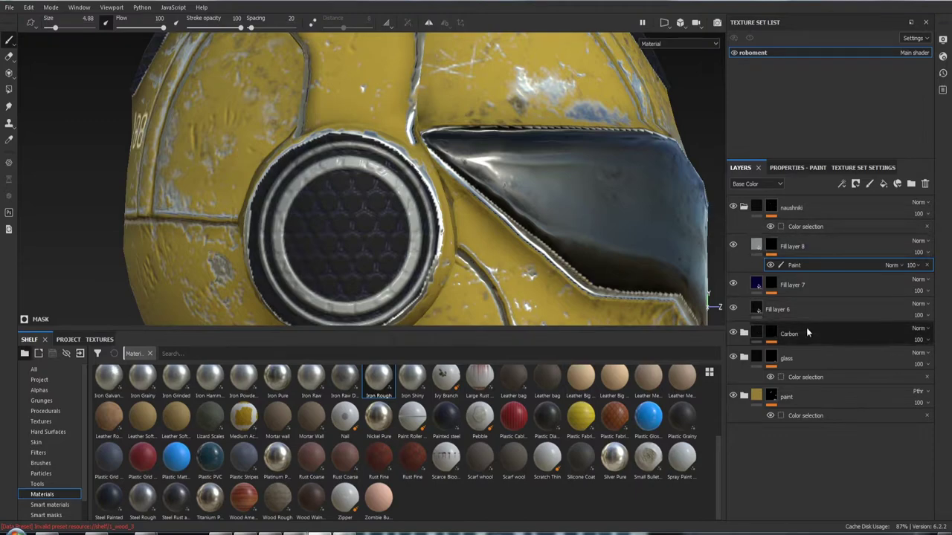
- Hide Fill layer 6 and zoom in to inspect the hexagon-patterned ear disc and its paint effect
{"action": "left_click", "coordinate": [732, 309]}
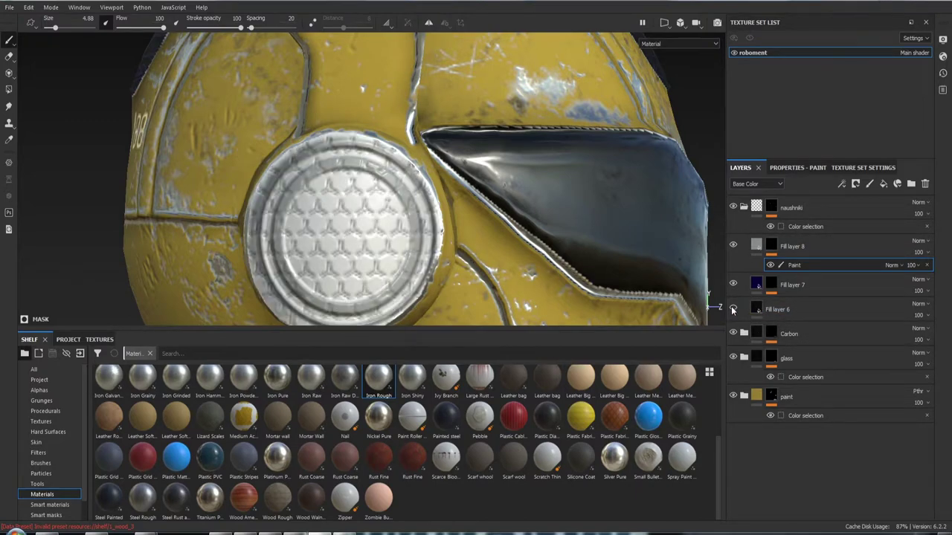
{"action": "mouse_move", "coordinate": [627, 296]}
{"action": "left_mouse_down", "text": "alt"}
{"action": "mouse_move", "coordinate": [432, 362]}
{"action": "mouse_move", "coordinate": [401, 219]}
{"action": "left_mouse_up", "text": "alt"}
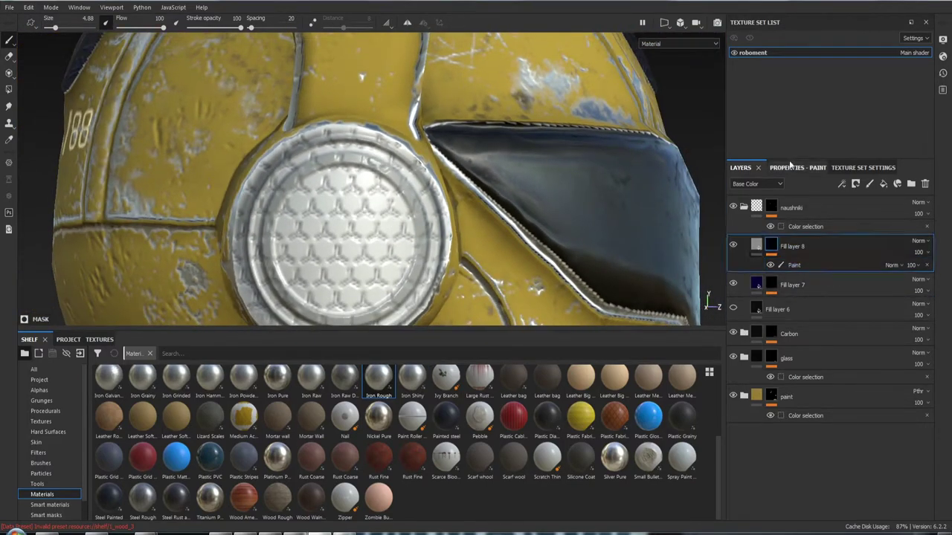
{"action": "left_click", "coordinate": [793, 168]}
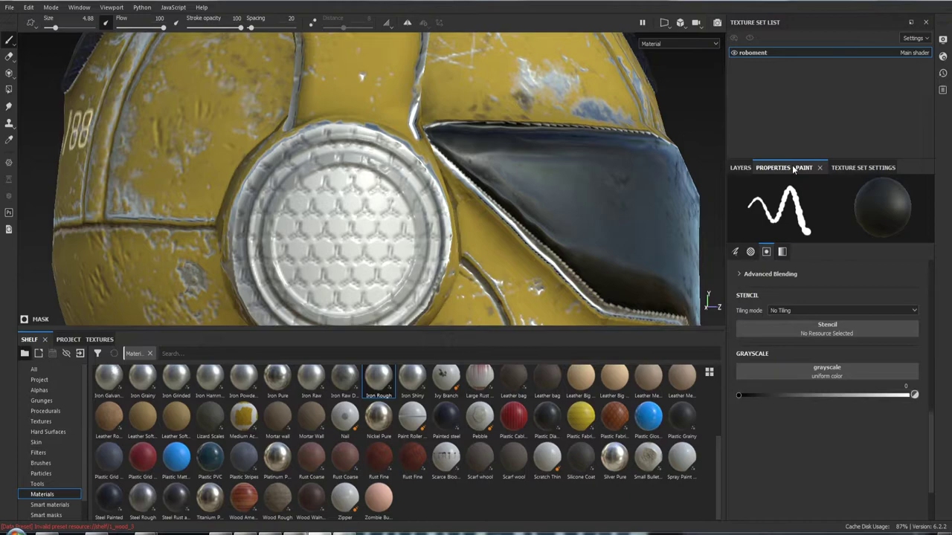
{"action": "left_click", "coordinate": [747, 168]}
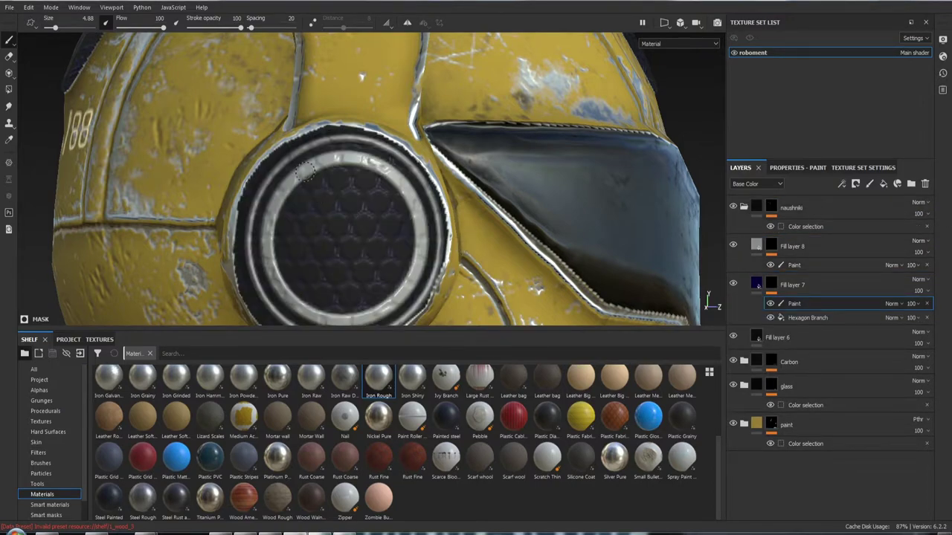
- Orbit the helmet and toggle Fill layer 6 on and off to compare the disc
{"action": "mouse_move", "coordinate": [316, 193]}
{"action": "left_mouse_down", "text": "alt"}
{"action": "mouse_move", "coordinate": [231, 188]}
{"action": "mouse_move", "coordinate": [285, 196]}
{"action": "mouse_move", "coordinate": [253, 178]}
{"action": "left_mouse_up", "text": "alt"}
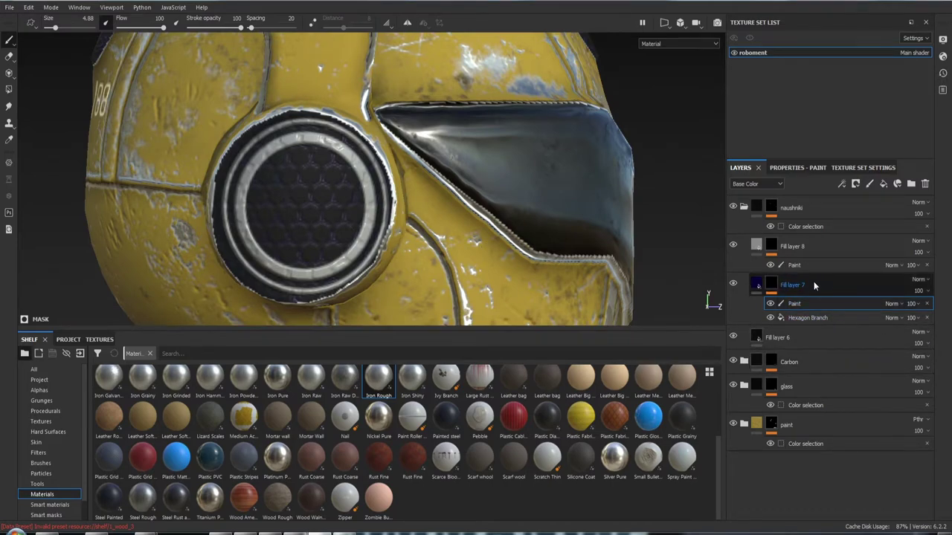
{"action": "left_click", "coordinate": [734, 337]}
{"action": "left_click", "coordinate": [734, 336]}
{"action": "left_click", "coordinate": [734, 336]}
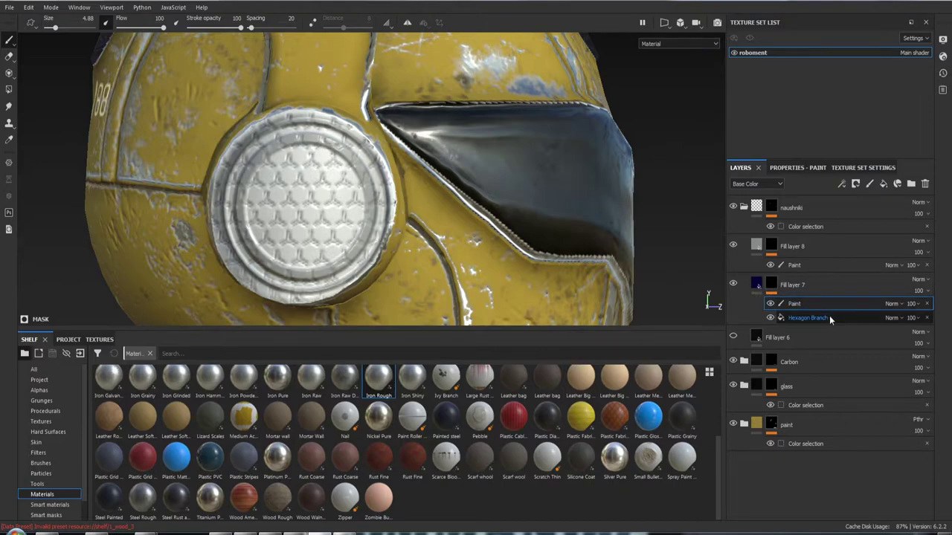
- Select Fill layer 7's Paint effect above Hexagon Branch and paint a stroke across the ear disc
{"action": "left_click", "coordinate": [811, 288]}
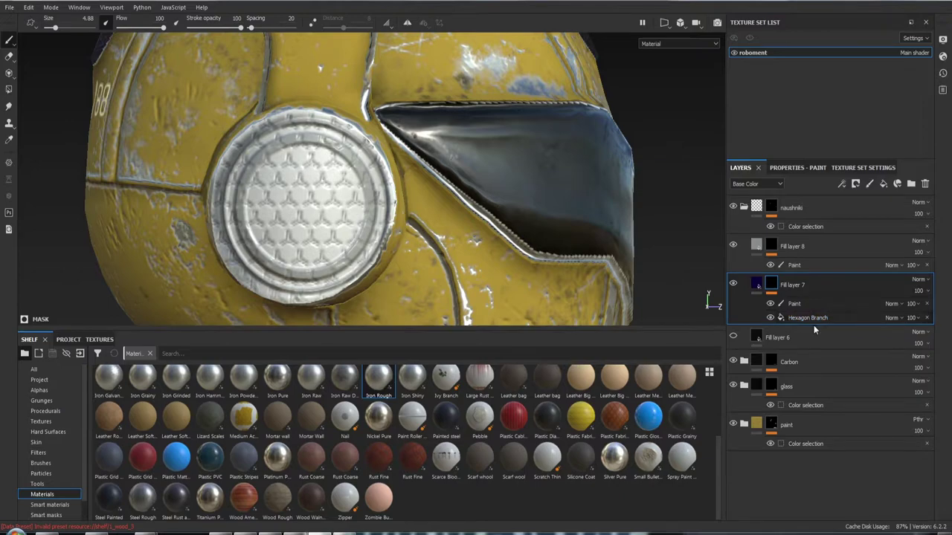
{"action": "right_click", "coordinate": [809, 318]}
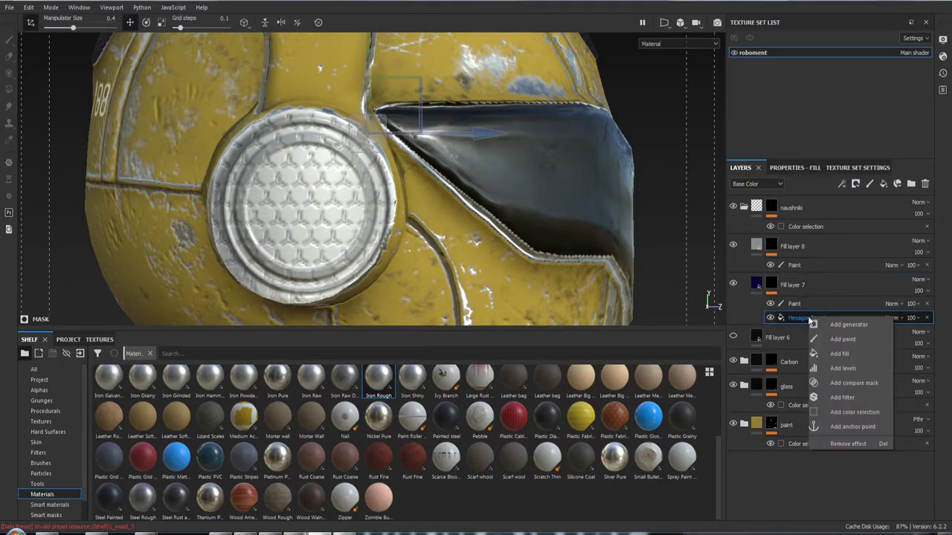
{"action": "left_click", "coordinate": [807, 304]}
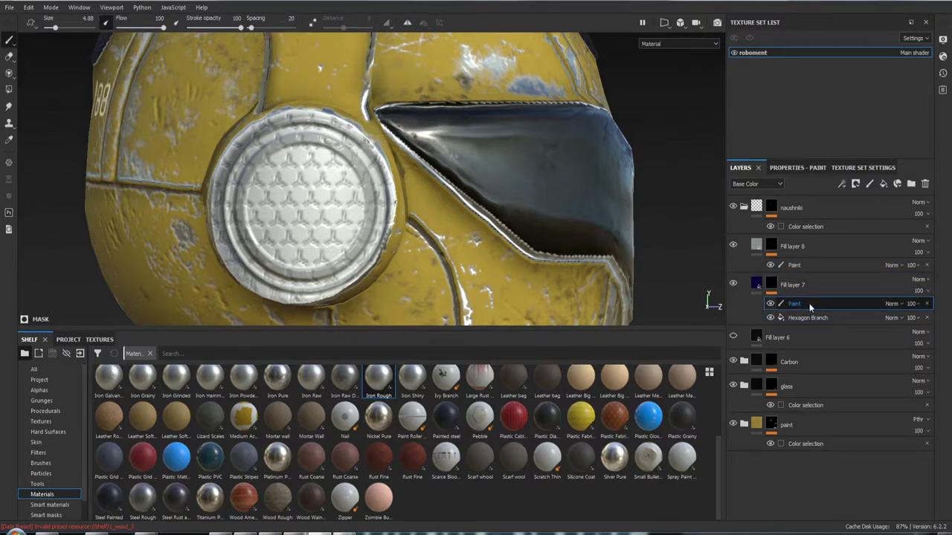
{"action": "left_click", "coordinate": [807, 304]}
{"action": "left_click", "coordinate": [793, 168]}
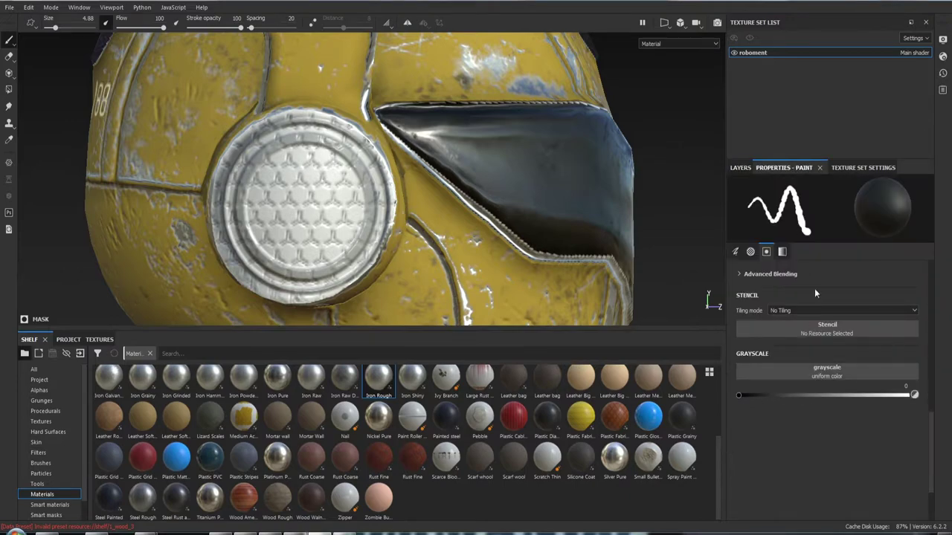
{"action": "left_click", "coordinate": [748, 167]}
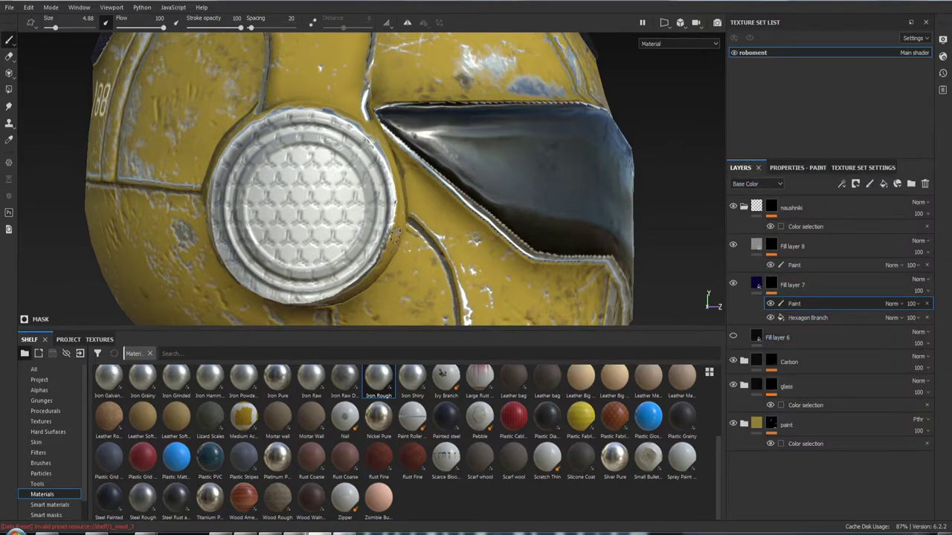
{"action": "left_click", "coordinate": [795, 169]}
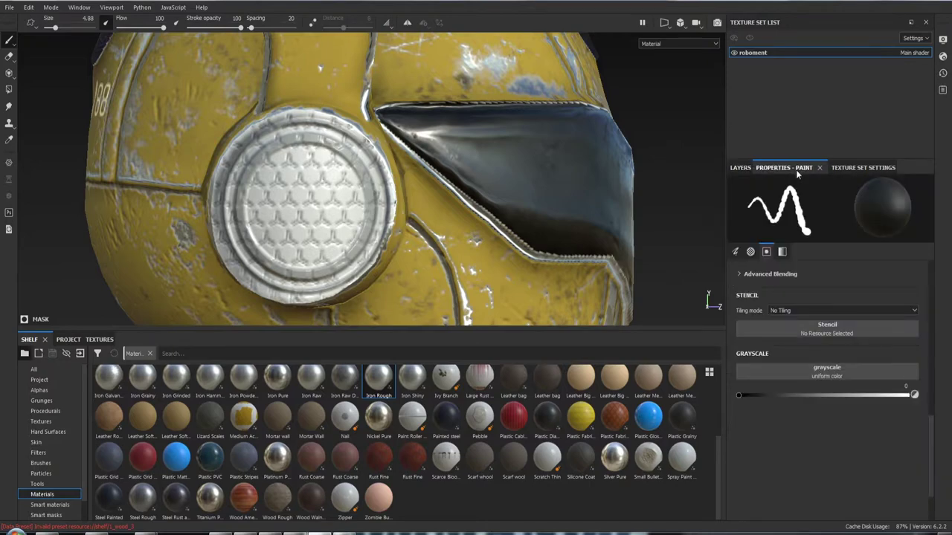
{"action": "left_click", "coordinate": [742, 167]}
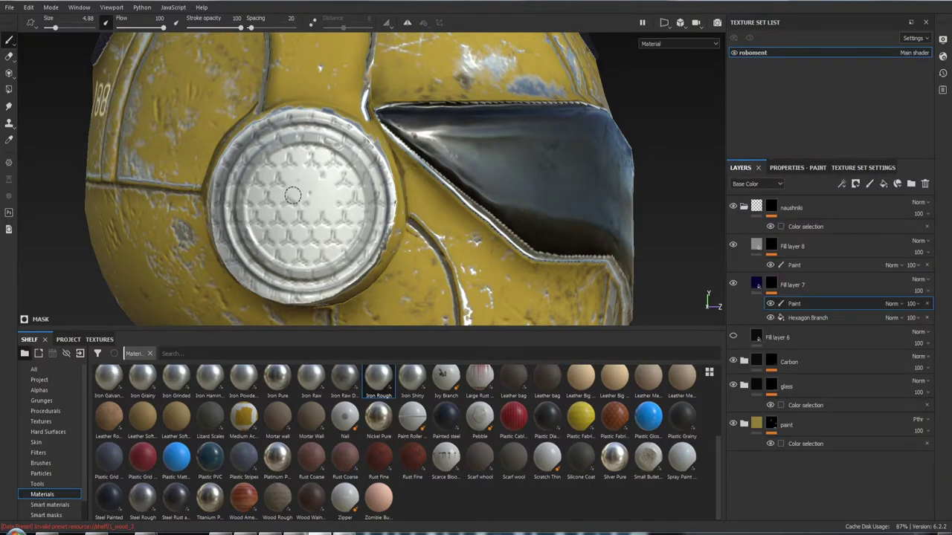
{"action": "left_click_drag", "start_coordinate": [271, 175], "coordinate": [332, 199]}
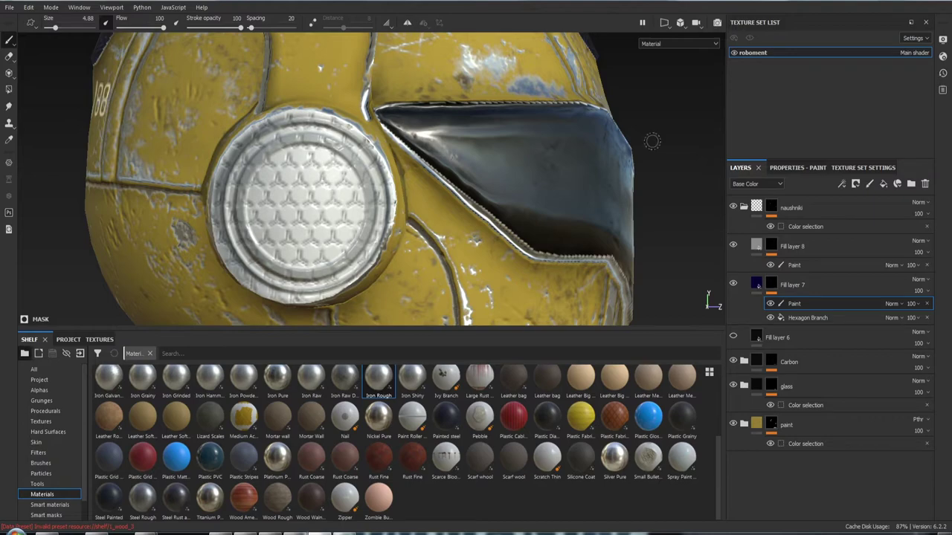
- Set the Circle Double alpha from the Alphas shelf as the Paint effect's stencil
{"action": "left_click", "coordinate": [804, 167]}
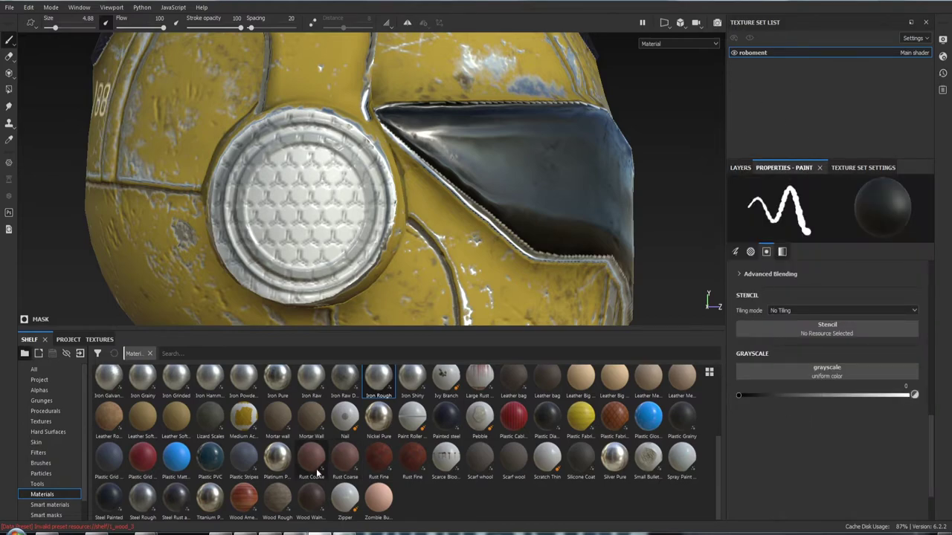
{"action": "left_click", "coordinate": [39, 390]}
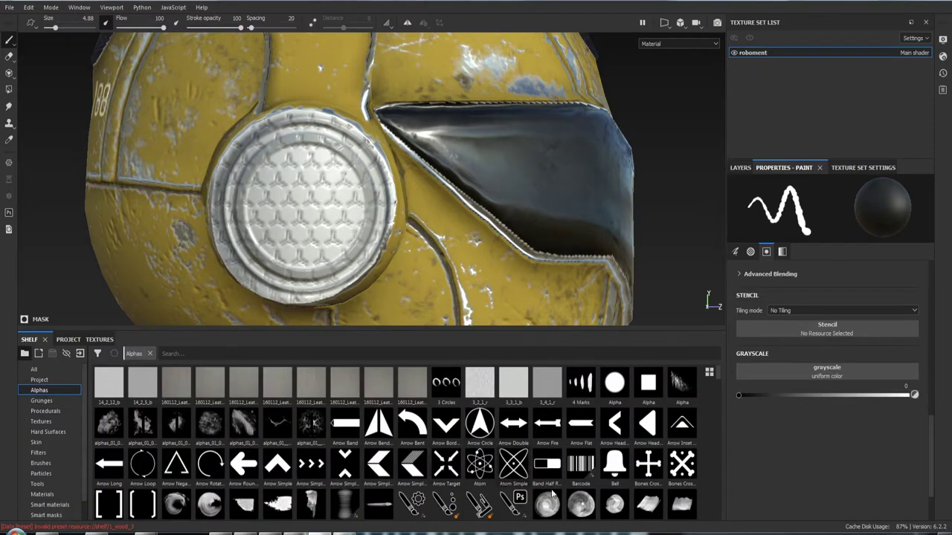
{"action": "scroll", "coordinate": [705, 408], "scroll_direction": "down", "scroll_amount": 2}
{"action": "scroll", "coordinate": [708, 410], "scroll_direction": "down", "scroll_amount": 4}
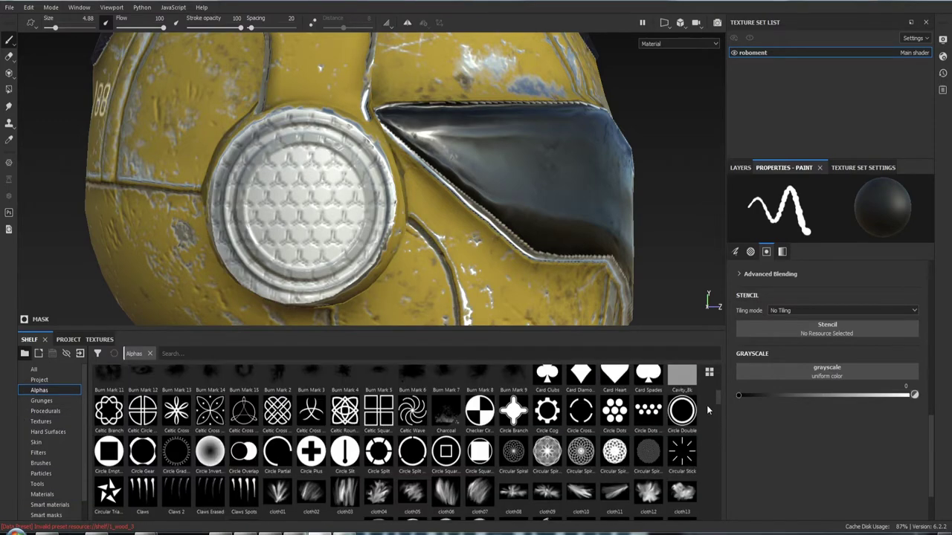
{"action": "left_click_drag", "start_coordinate": [682, 410], "coordinate": [848, 330]}
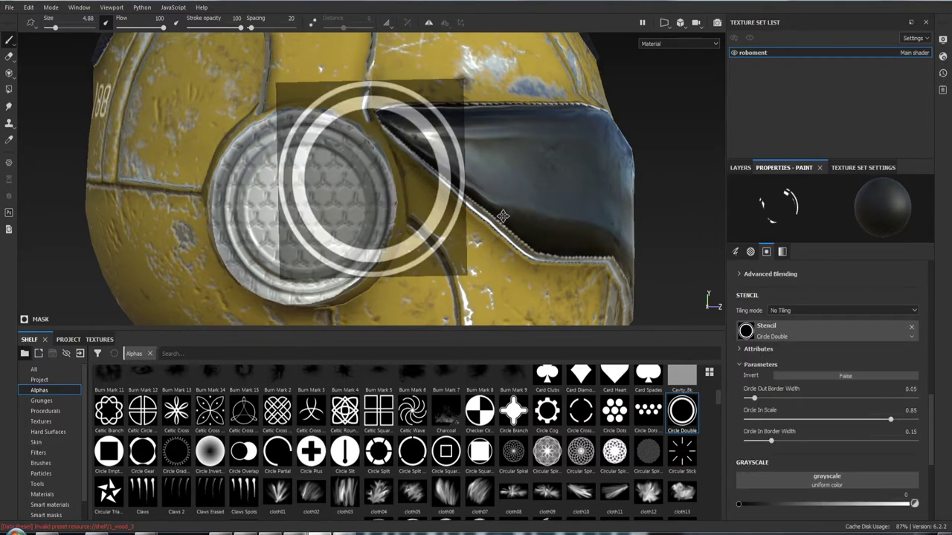
- Orbit the helmet so the round ear disc sits beneath the stencil
{"action": "mouse_move", "coordinate": [497, 214]}
{"action": "left_mouse_down", "text": "alt"}
{"action": "mouse_move", "coordinate": [572, 190]}
{"action": "mouse_move", "coordinate": [562, 192]}
{"action": "mouse_move", "coordinate": [568, 181]}
{"action": "mouse_move", "coordinate": [565, 190]}
{"action": "left_mouse_up", "text": "alt"}
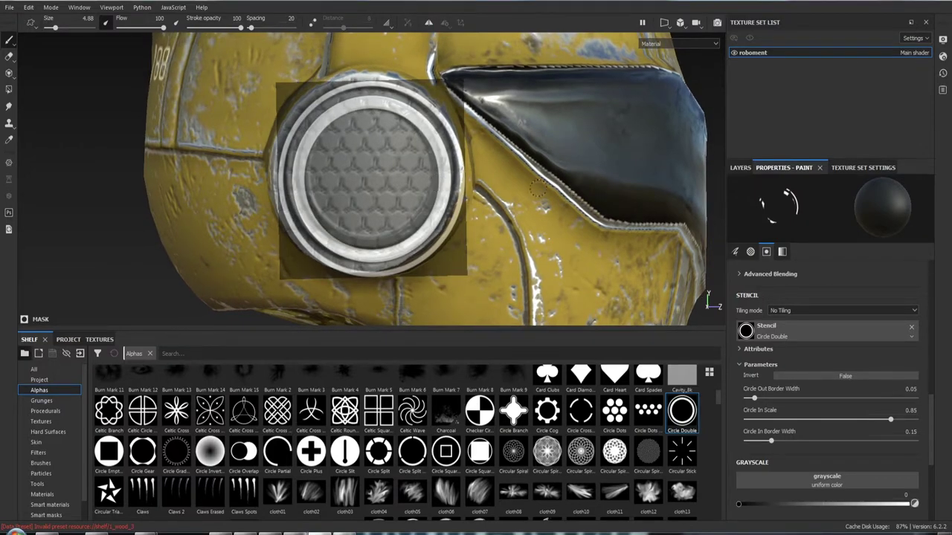
{"action": "left_click_drag", "start_coordinate": [548, 216], "coordinate": [539, 218], "text": "alt"}
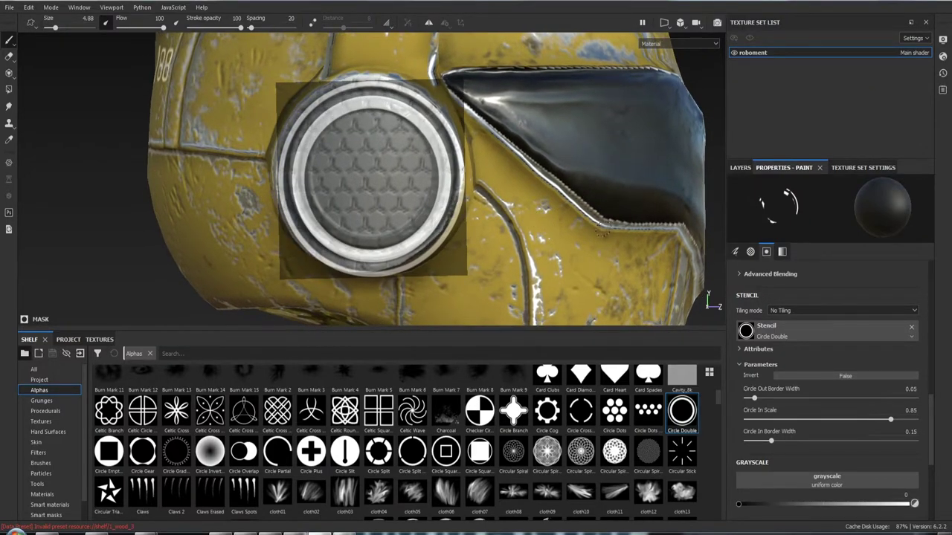
{"action": "right_click", "coordinate": [696, 265]}
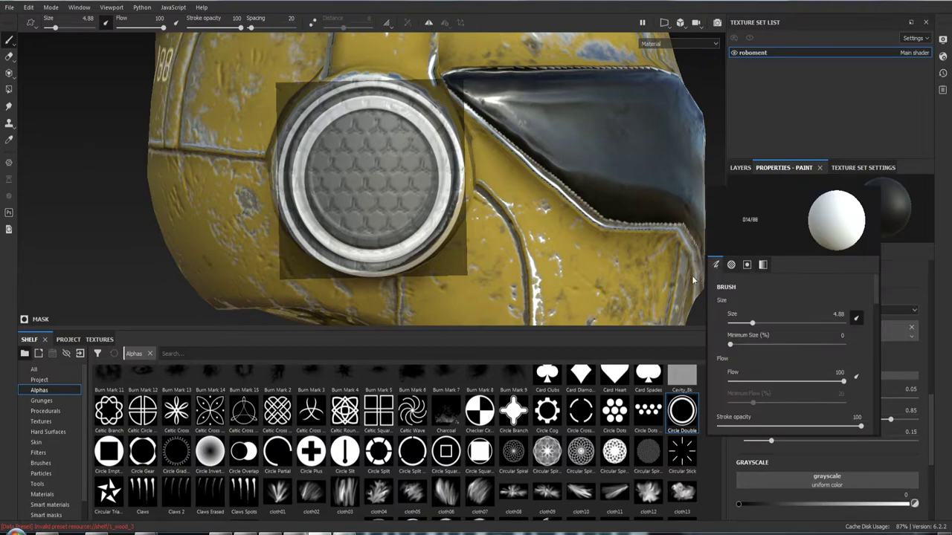
{"action": "left_click", "coordinate": [739, 168]}
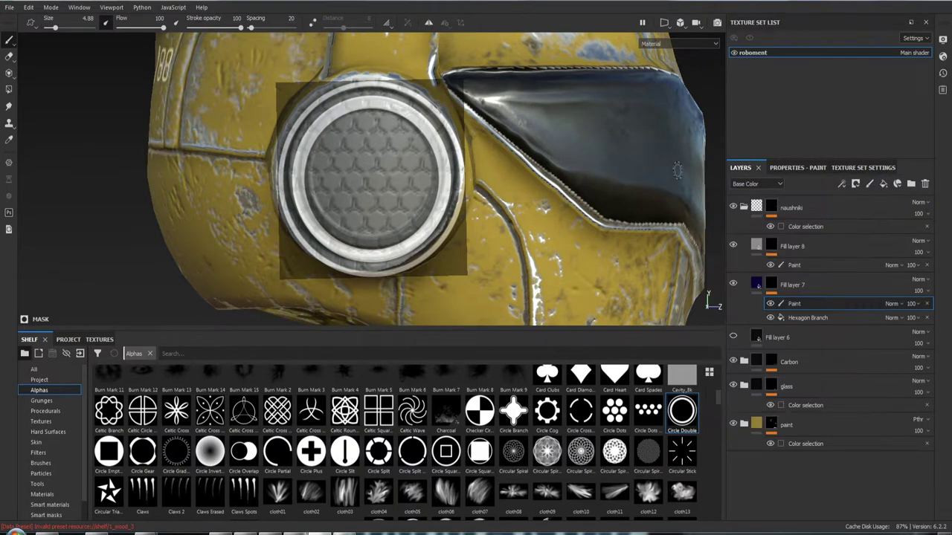
- Move and shrink the Circle Double stencil with S-drag until its rings match the ear disc's rim
{"action": "mouse_move", "coordinate": [102, 235]}
{"action": "left_mouse_down", "text": "alt"}
{"action": "mouse_move", "coordinate": [68, 236]}
{"action": "mouse_move", "coordinate": [124, 233]}
{"action": "left_mouse_up", "text": "alt"}
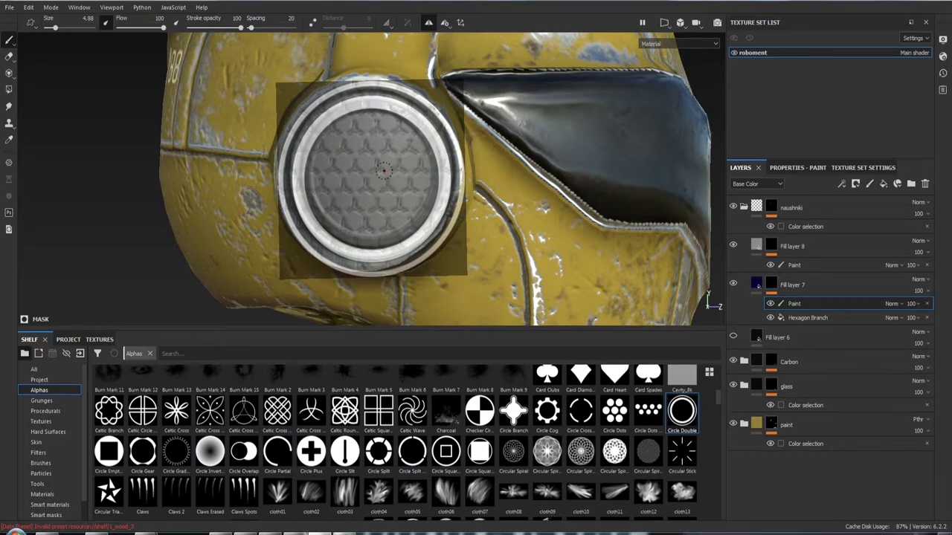
{"action": "left_click_drag", "start_coordinate": [387, 188], "coordinate": [384, 187], "text": "alt"}
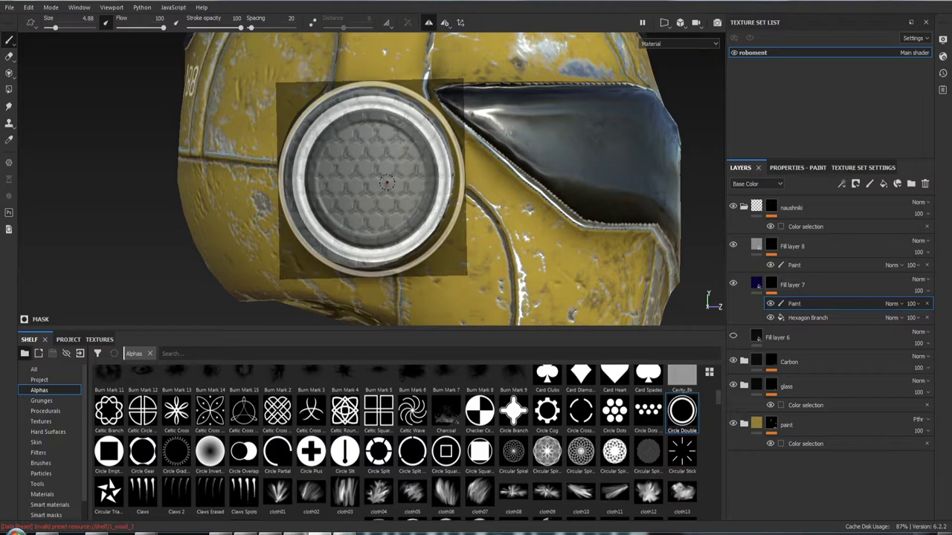
{"action": "key", "text": "s"}
{"action": "left_click_drag", "start_coordinate": [376, 181], "coordinate": [384, 185]}
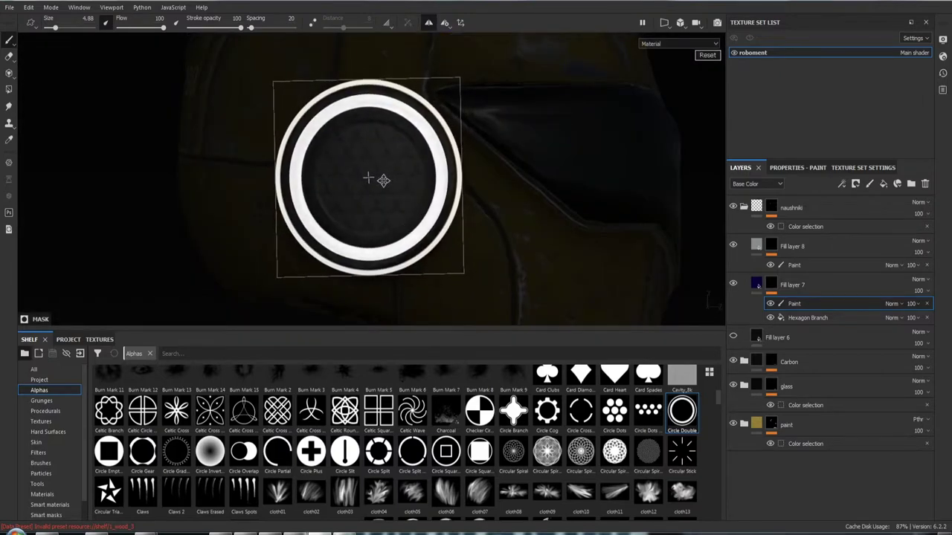
{"action": "right_click_drag", "start_coordinate": [383, 185], "coordinate": [383, 171]}
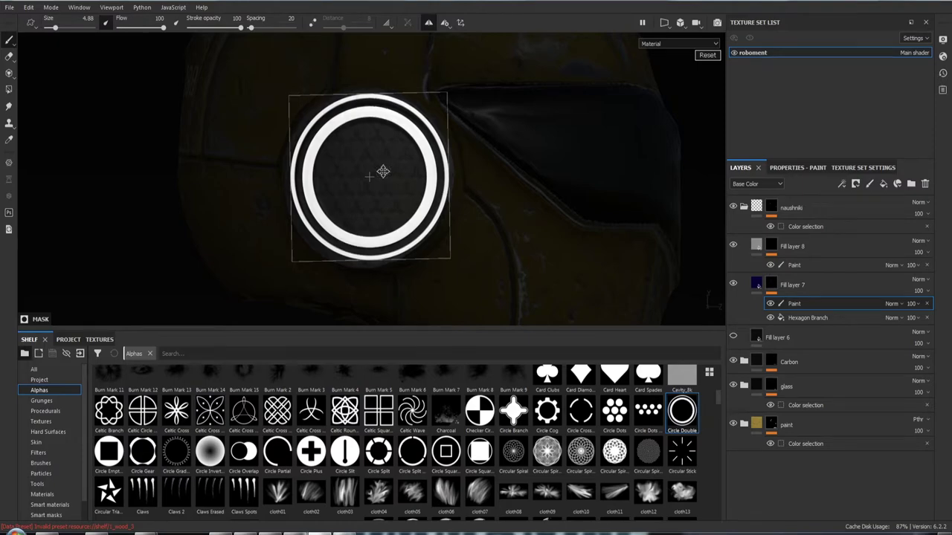
{"action": "right_click_drag", "start_coordinate": [383, 171], "coordinate": [378, 168]}
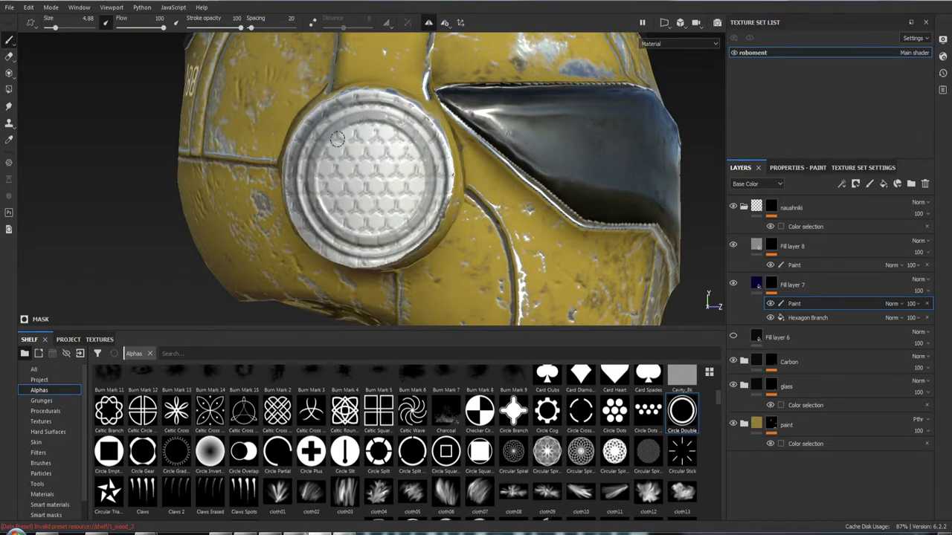
- Enlarge the brush to 14.83 and paint the double rings all around the ear disc through the stencil
{"action": "key", "text": "ctrl"}
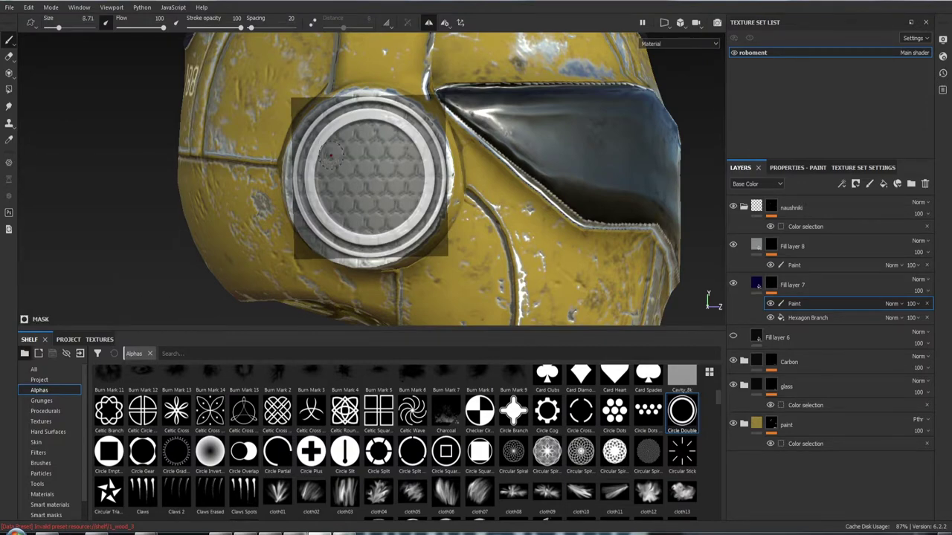
{"action": "right_click_drag", "start_coordinate": [330, 155], "coordinate": [309, 192], "text": "ctrl"}
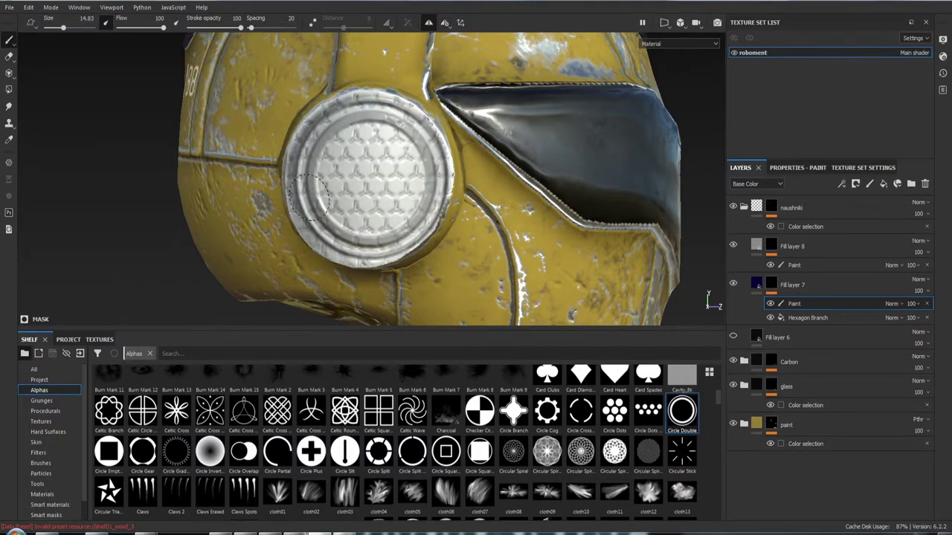
{"action": "mouse_move", "coordinate": [308, 198]}
{"action": "left_mouse_down"}
{"action": "mouse_move", "coordinate": [401, 126]}
{"action": "mouse_move", "coordinate": [319, 115]}
{"action": "left_mouse_up"}
{"action": "mouse_move", "coordinate": [296, 188]}
{"action": "left_mouse_down"}
{"action": "mouse_move", "coordinate": [327, 249]}
{"action": "mouse_move", "coordinate": [376, 253]}
{"action": "mouse_move", "coordinate": [435, 223]}
{"action": "mouse_move", "coordinate": [428, 149]}
{"action": "mouse_move", "coordinate": [365, 93]}
{"action": "left_mouse_up"}
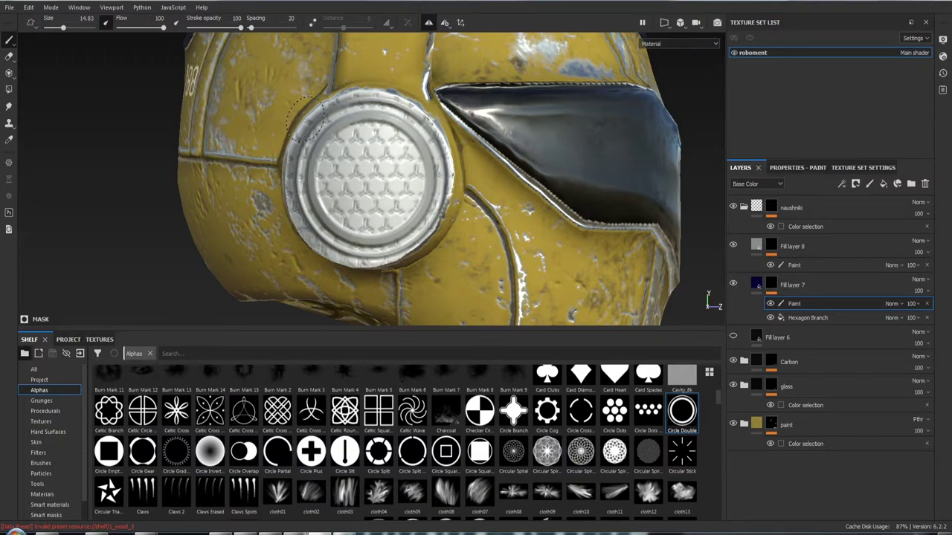
{"action": "mouse_move", "coordinate": [295, 190]}
{"action": "left_mouse_down"}
{"action": "mouse_move", "coordinate": [362, 247]}
{"action": "mouse_move", "coordinate": [428, 208]}
{"action": "mouse_move", "coordinate": [386, 130]}
{"action": "mouse_move", "coordinate": [314, 130]}
{"action": "mouse_move", "coordinate": [348, 253]}
{"action": "mouse_move", "coordinate": [413, 213]}
{"action": "mouse_move", "coordinate": [398, 111]}
{"action": "mouse_move", "coordinate": [308, 127]}
{"action": "left_mouse_up"}
{"action": "left_click_drag", "start_coordinate": [443, 201], "coordinate": [366, 97]}
{"action": "left_click_drag", "start_coordinate": [294, 183], "coordinate": [307, 200]}
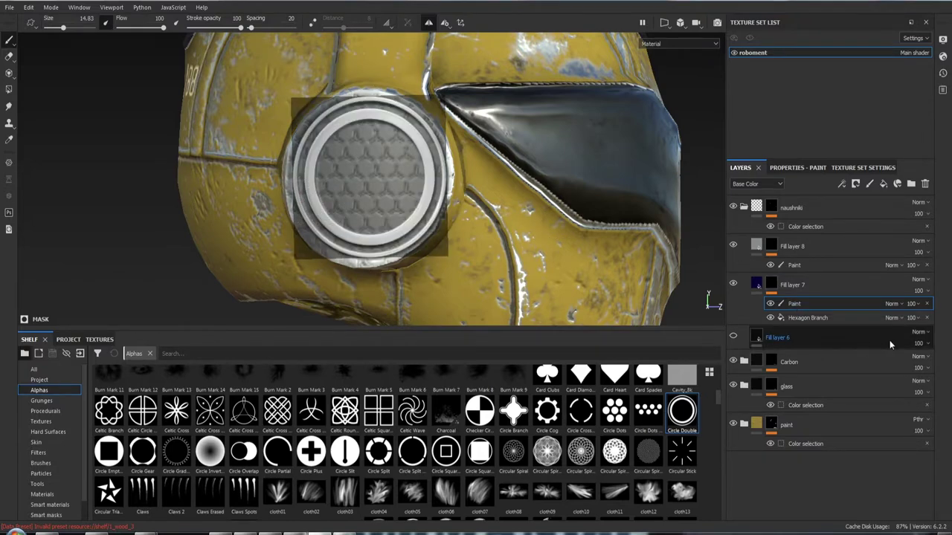
- Remove the Circle Double stencil from the brush's Stencil slot and return to the layer stack
{"action": "left_click", "coordinate": [797, 168]}
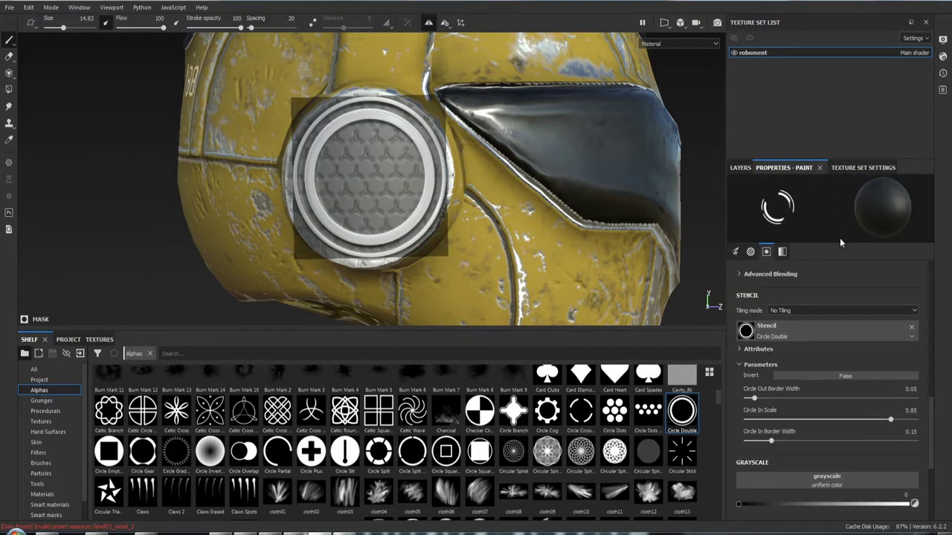
{"action": "left_click", "coordinate": [911, 327]}
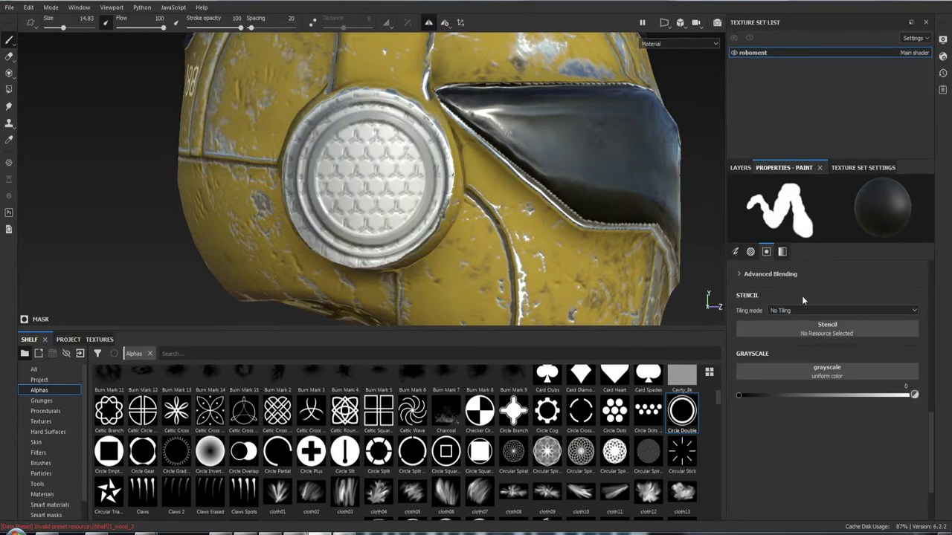
{"action": "left_click", "coordinate": [740, 168]}
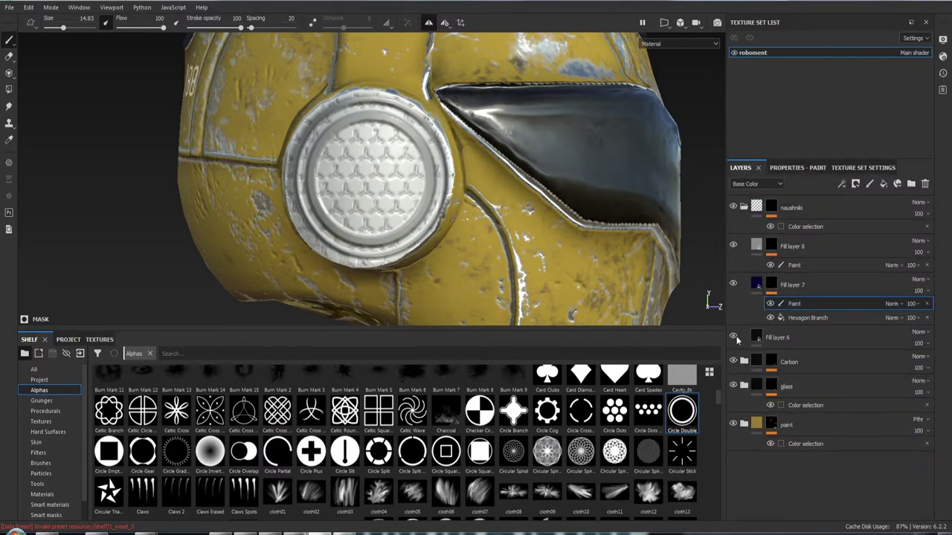
- Orbit and zoom around the helmet to inspect both sides
{"action": "scroll", "coordinate": [669, 283], "scroll_direction": "down", "scroll_amount": 3}
{"action": "mouse_move", "coordinate": [669, 283]}
{"action": "left_mouse_down", "text": "alt"}
{"action": "mouse_move", "coordinate": [601, 210]}
{"action": "mouse_move", "coordinate": [502, 224]}
{"action": "left_mouse_up", "text": "alt"}
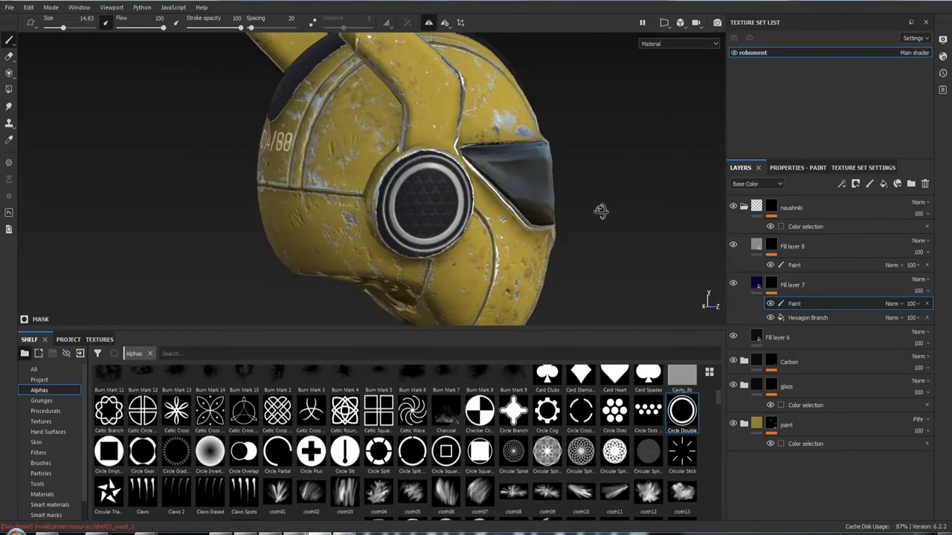
{"action": "scroll", "coordinate": [423, 196], "scroll_direction": "up", "scroll_amount": 5}
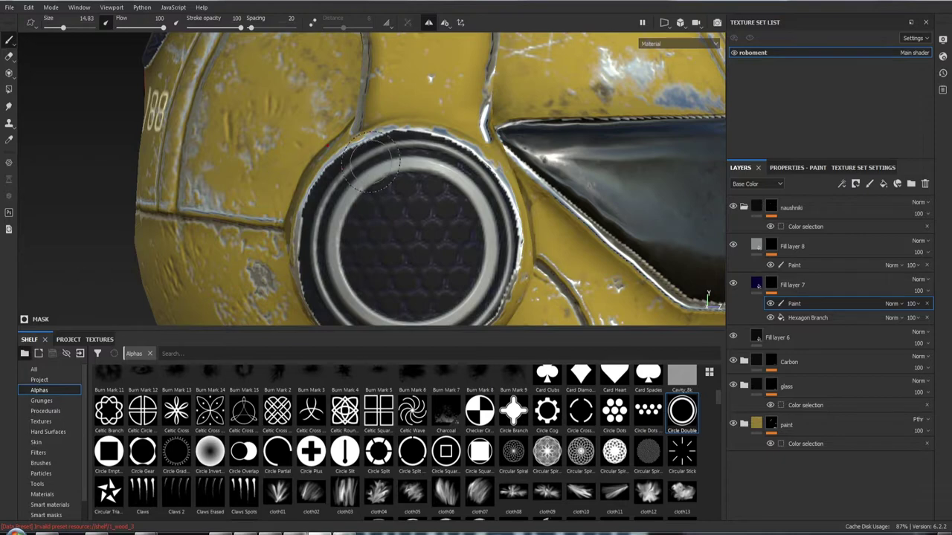
{"action": "scroll", "coordinate": [369, 161], "scroll_direction": "down", "scroll_amount": 4}
{"action": "mouse_move", "coordinate": [369, 161]}
{"action": "left_mouse_down", "text": "alt"}
{"action": "mouse_move", "coordinate": [151, 214]}
{"action": "mouse_move", "coordinate": [418, 176]}
{"action": "left_mouse_up", "text": "alt"}
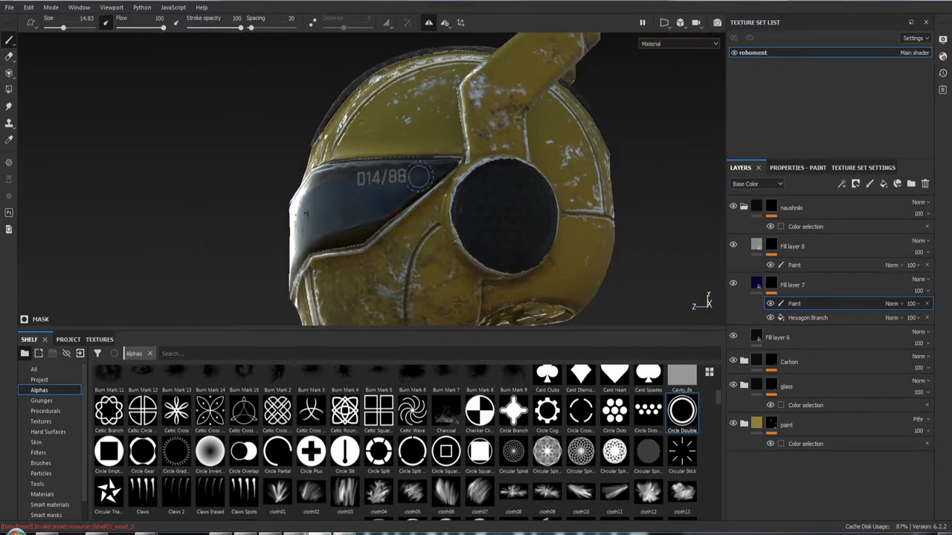
{"action": "scroll", "coordinate": [536, 273], "scroll_direction": "up", "scroll_amount": 3}
{"action": "scroll", "coordinate": [520, 246], "scroll_direction": "up", "scroll_amount": 2}
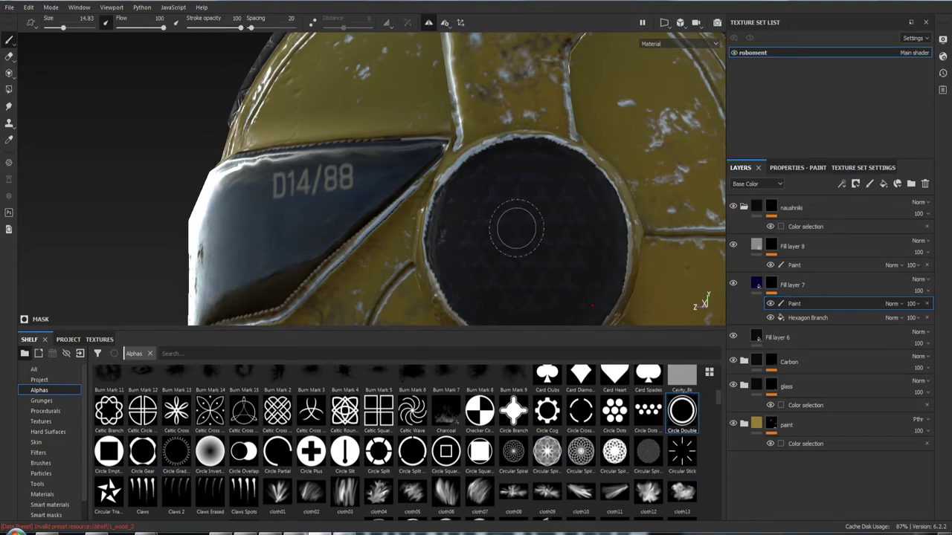
- Cycle through the normal and mask channel views, then return to the material view of the ear disc
{"action": "key", "text": "c"}
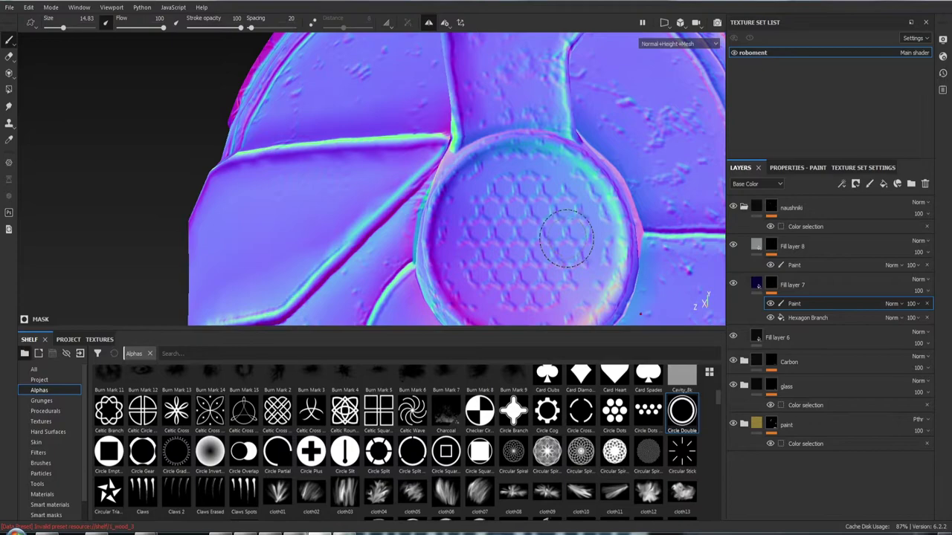
{"action": "key", "text": "c"}
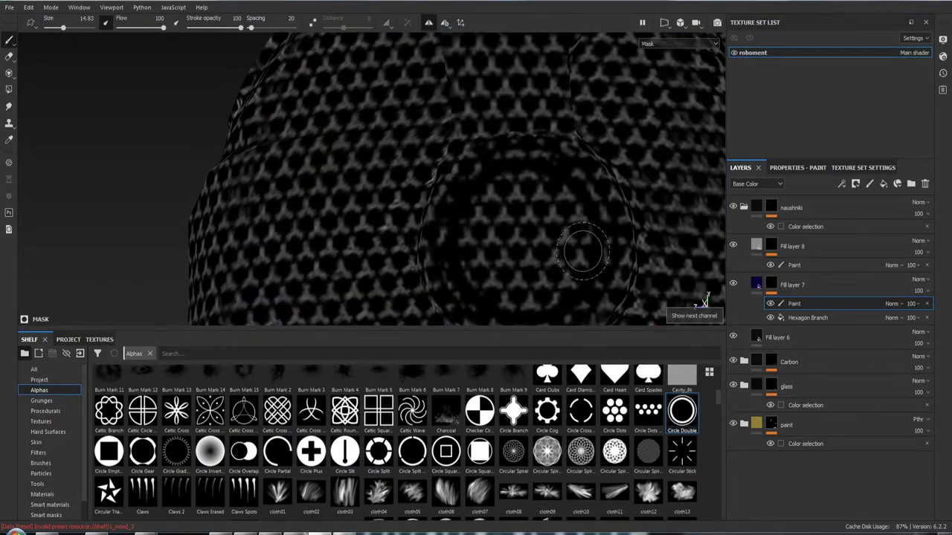
{"action": "key", "text": "m"}
{"action": "mouse_move", "coordinate": [476, 215]}
{"action": "left_mouse_down", "text": "alt"}
{"action": "mouse_move", "coordinate": [714, 212]}
{"action": "mouse_move", "coordinate": [392, 215]}
{"action": "mouse_move", "coordinate": [446, 223]}
{"action": "left_mouse_up", "text": "alt"}
{"action": "scroll", "coordinate": [712, 212], "scroll_direction": "down", "scroll_amount": 3}
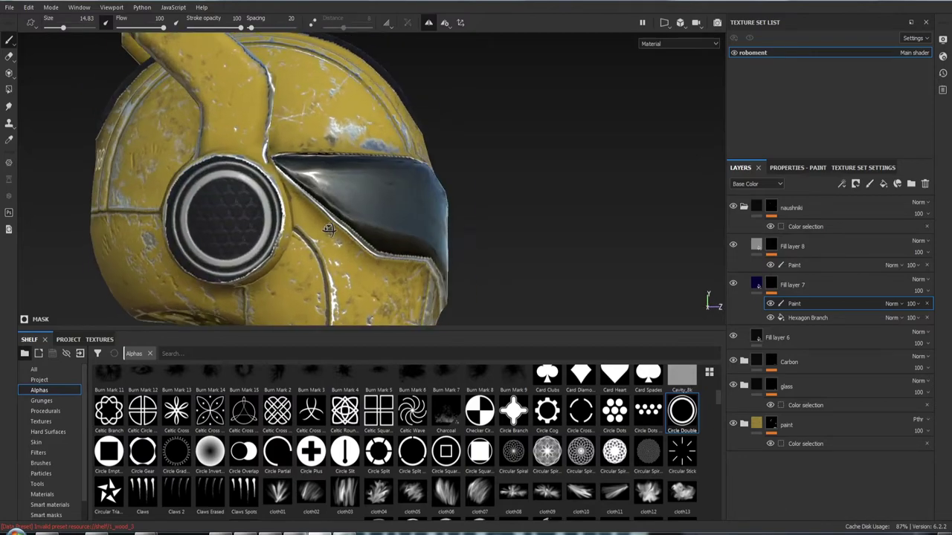
{"action": "scroll", "coordinate": [446, 223], "scroll_direction": "up", "scroll_amount": 4}
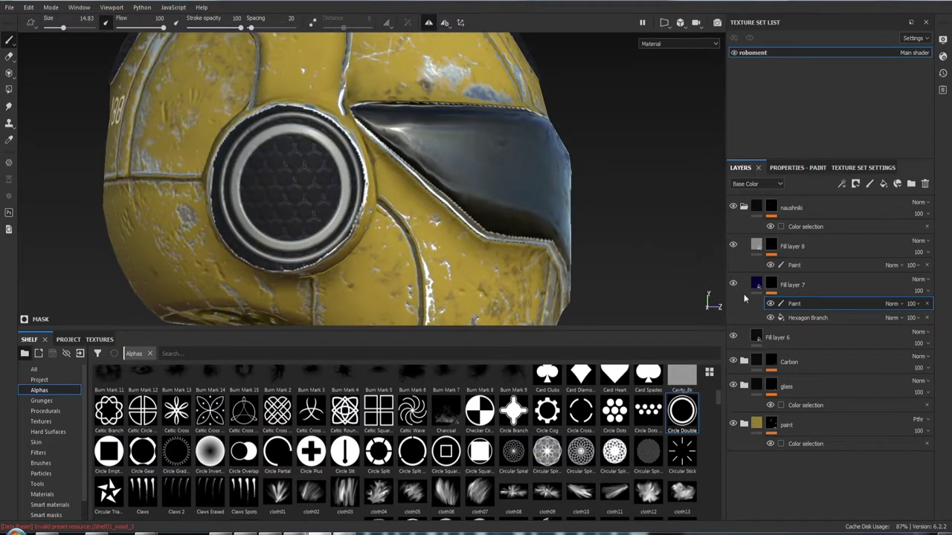
- Delete the Hexagon Branch effect from Fill layer 7, then restore it
{"action": "left_click", "coordinate": [807, 319]}
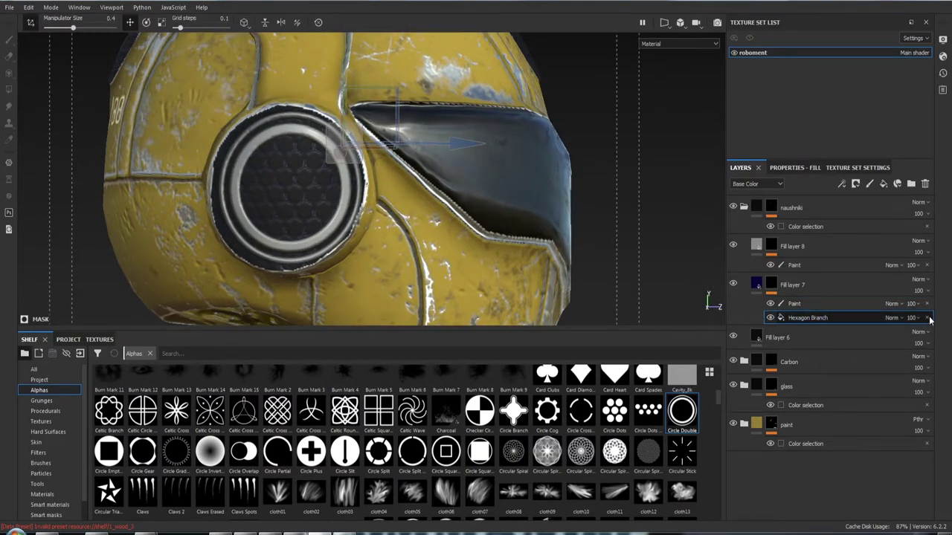
{"action": "left_click", "coordinate": [927, 318]}
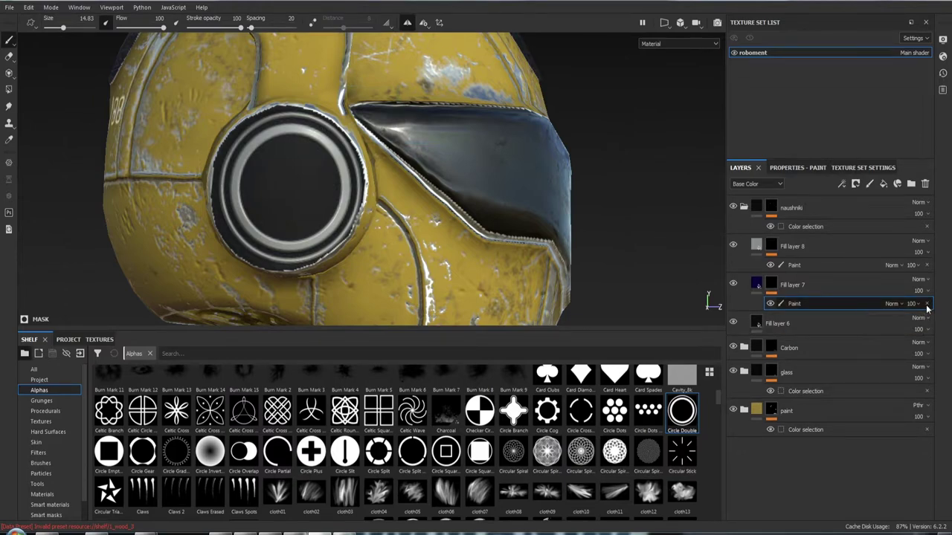
{"action": "left_click", "coordinate": [925, 296]}
{"action": "key", "text": "ctrl+v"}
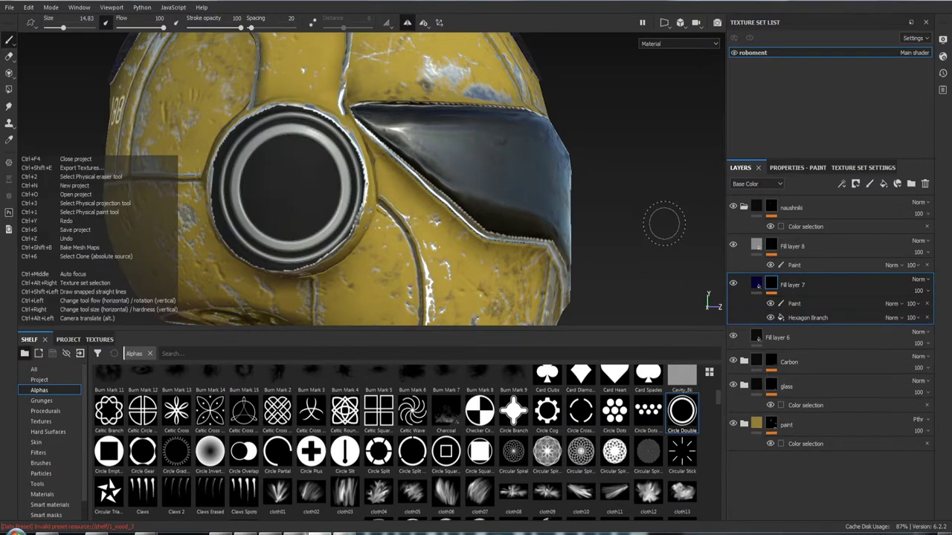
- Delete Fill layer 8's paint effect, then undo and redo to bring back the white hex disc
{"action": "left_click", "coordinate": [810, 265]}
{"action": "left_click", "coordinate": [926, 264]}
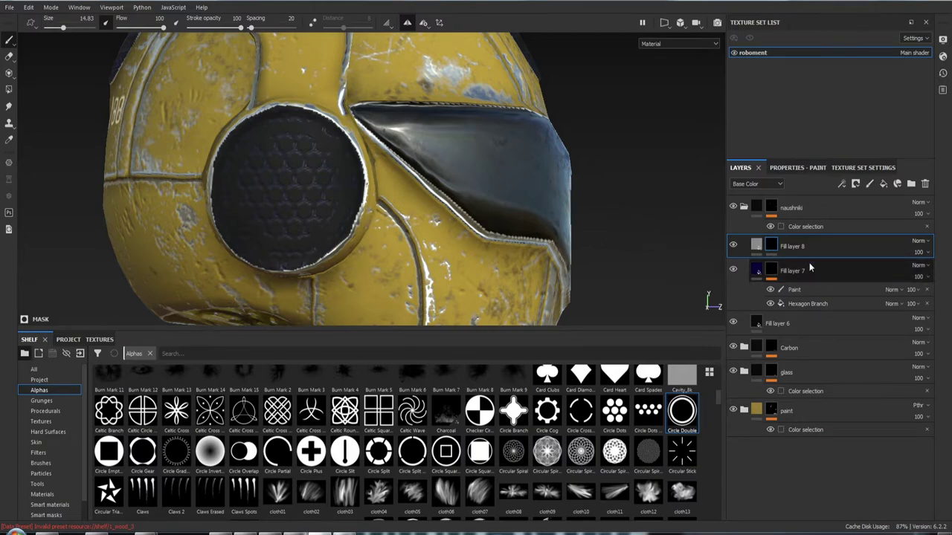
{"action": "key", "text": "ctrl+z"}
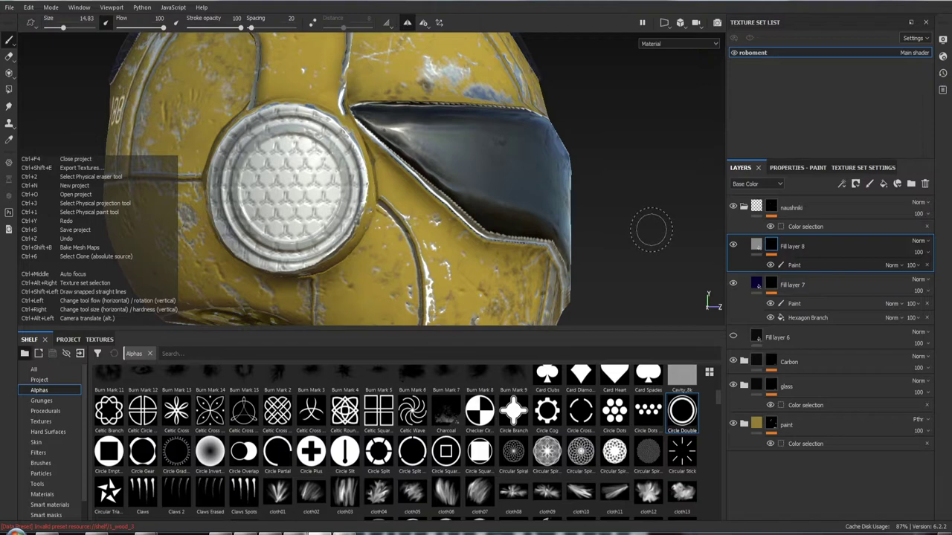
{"action": "key", "text": "ctrl+z"}
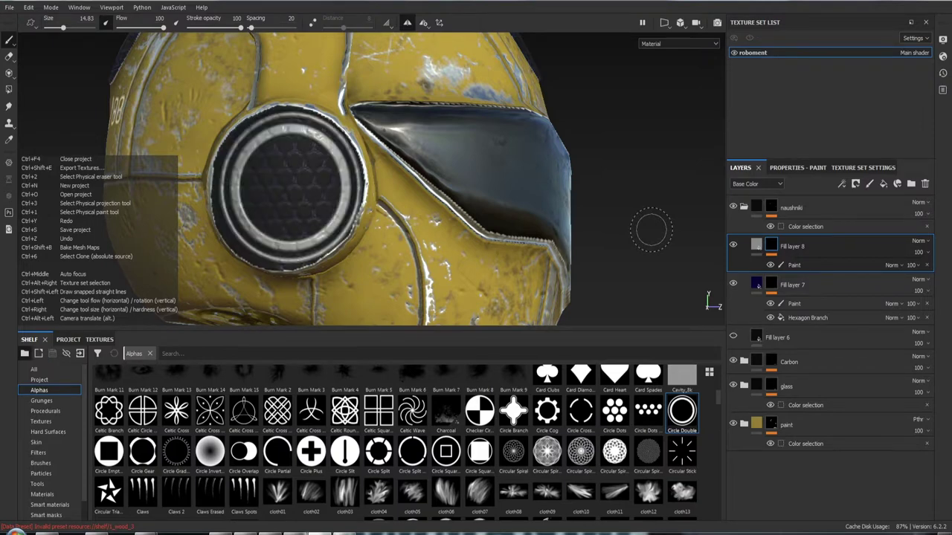
{"action": "key", "text": "ctrl+y"}
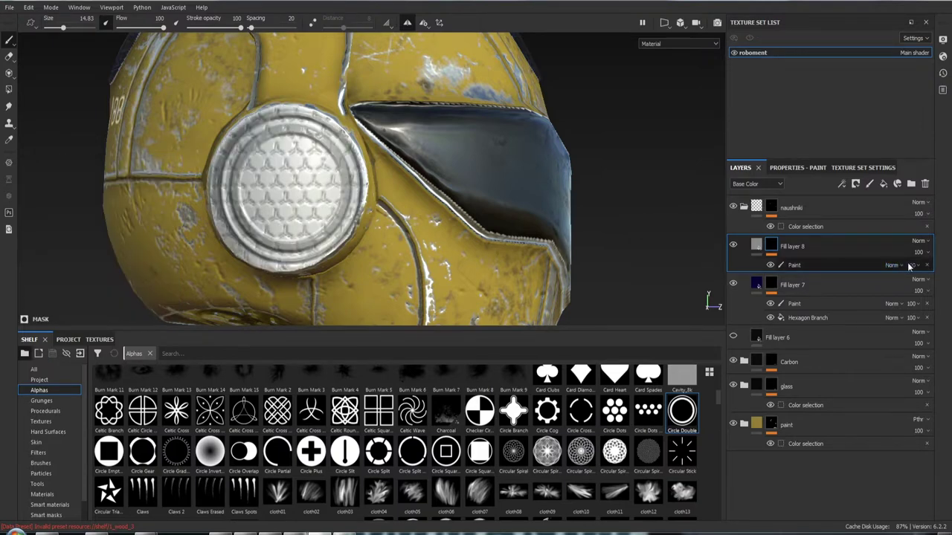
- Replace Fill layer 8's paint effect with a new mask paint effect using the Circle Double stencil
{"action": "left_click", "coordinate": [928, 265]}
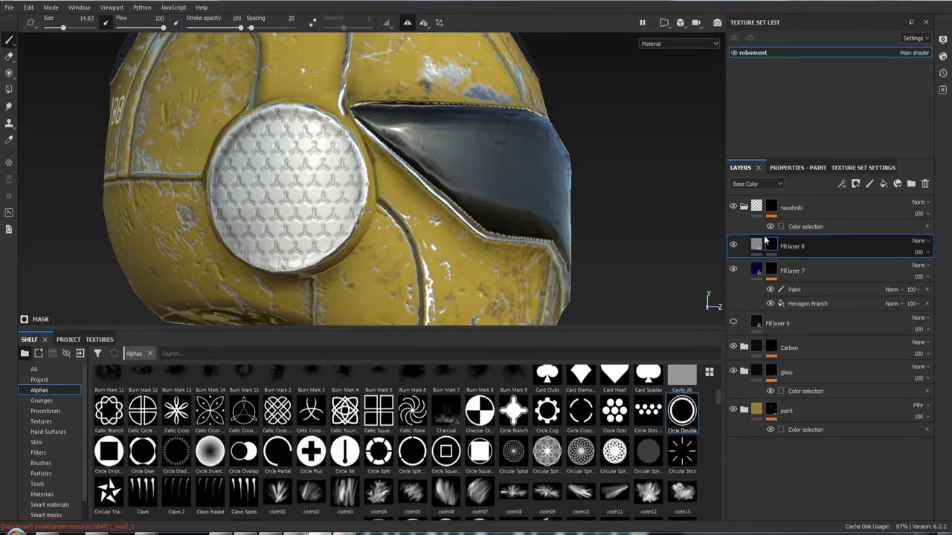
{"action": "right_click", "coordinate": [771, 249]}
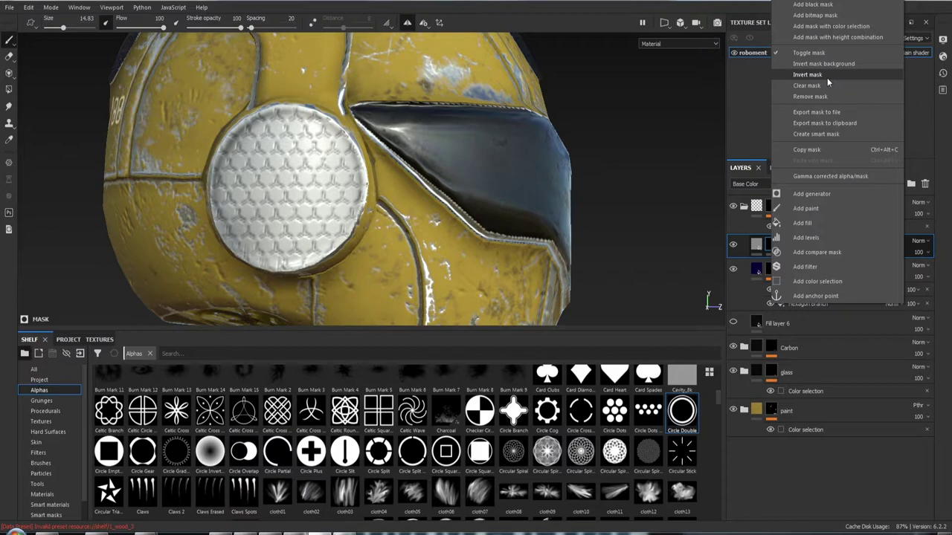
{"action": "left_click", "coordinate": [825, 209]}
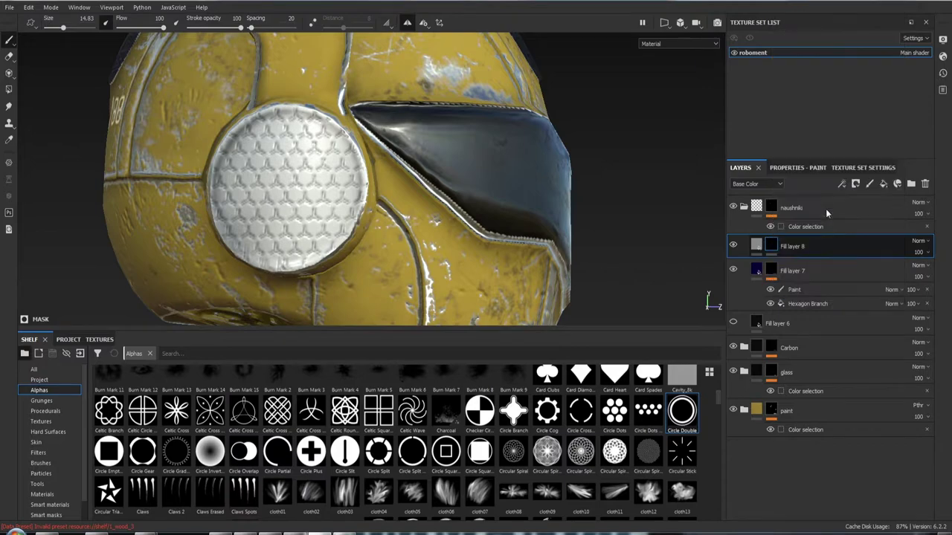
{"action": "left_click", "coordinate": [800, 170]}
{"action": "left_click_drag", "start_coordinate": [682, 420], "coordinate": [839, 327]}
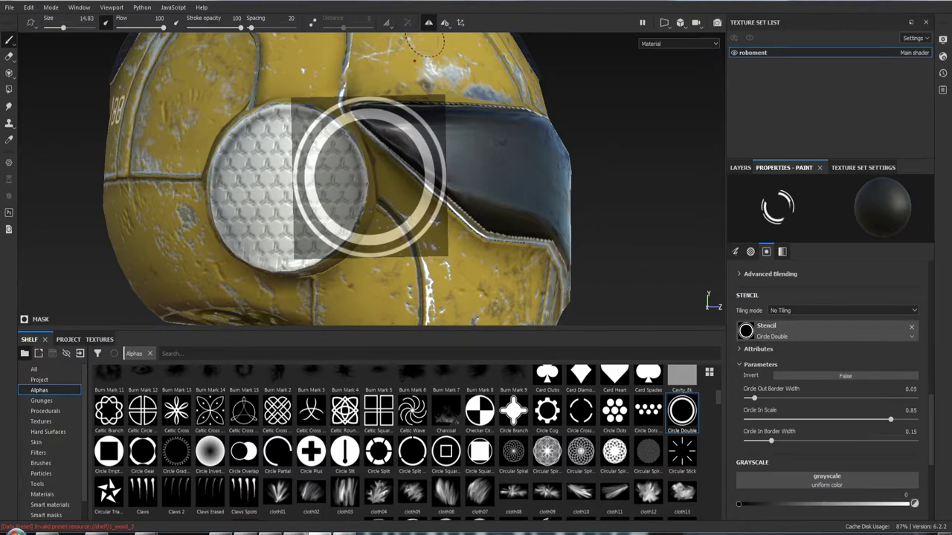
- Turn the helmet to face the ear disc and align the stencil's rings with it
{"action": "mouse_move", "coordinate": [579, 146]}
{"action": "left_mouse_down", "text": "alt"}
{"action": "mouse_move", "coordinate": [450, 158]}
{"action": "mouse_move", "coordinate": [542, 159]}
{"action": "mouse_move", "coordinate": [601, 129]}
{"action": "left_mouse_up", "text": "alt"}
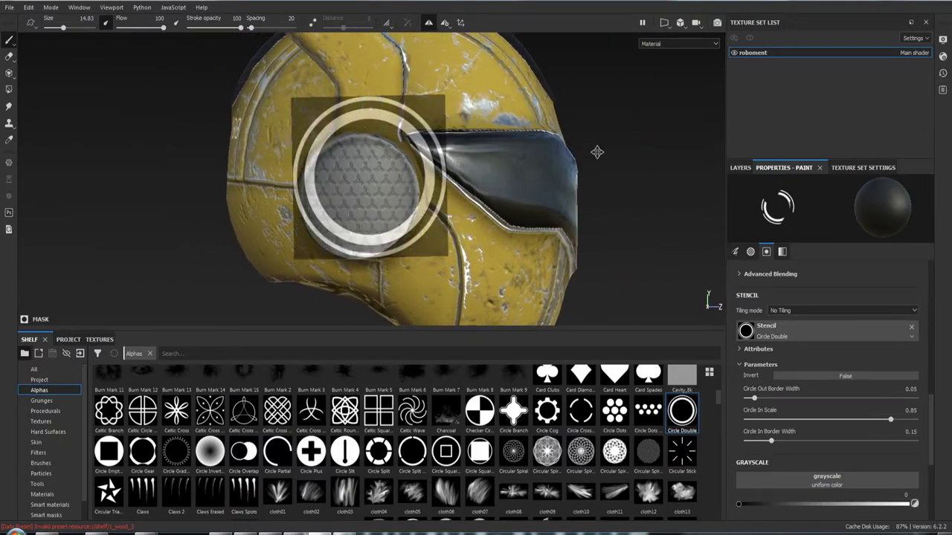
{"action": "right_click_drag", "start_coordinate": [600, 129], "coordinate": [600, 190], "text": "alt"}
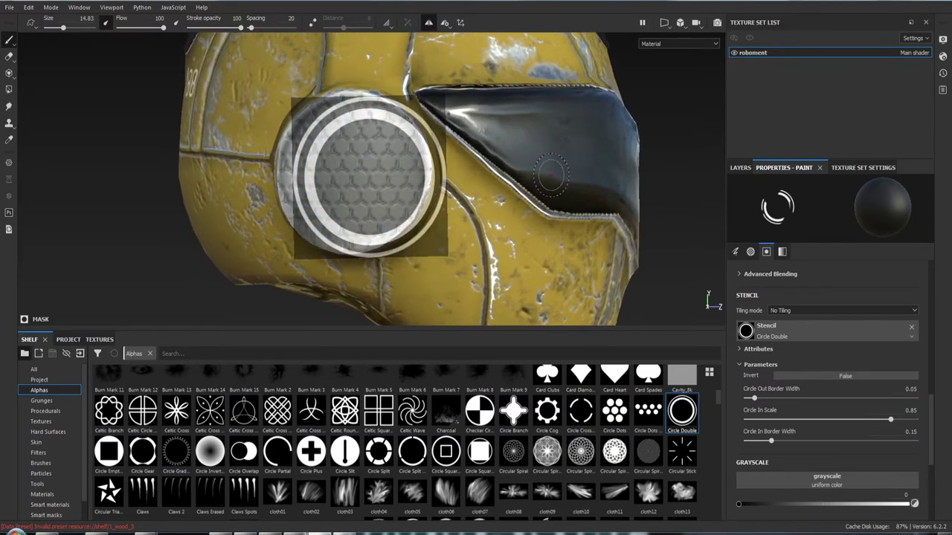
{"action": "left_click_drag", "start_coordinate": [601, 191], "coordinate": [543, 164], "text": "alt"}
{"action": "right_click_drag", "start_coordinate": [543, 163], "coordinate": [547, 229], "text": "alt"}
{"action": "left_click_drag", "start_coordinate": [547, 228], "coordinate": [559, 201], "text": "alt"}
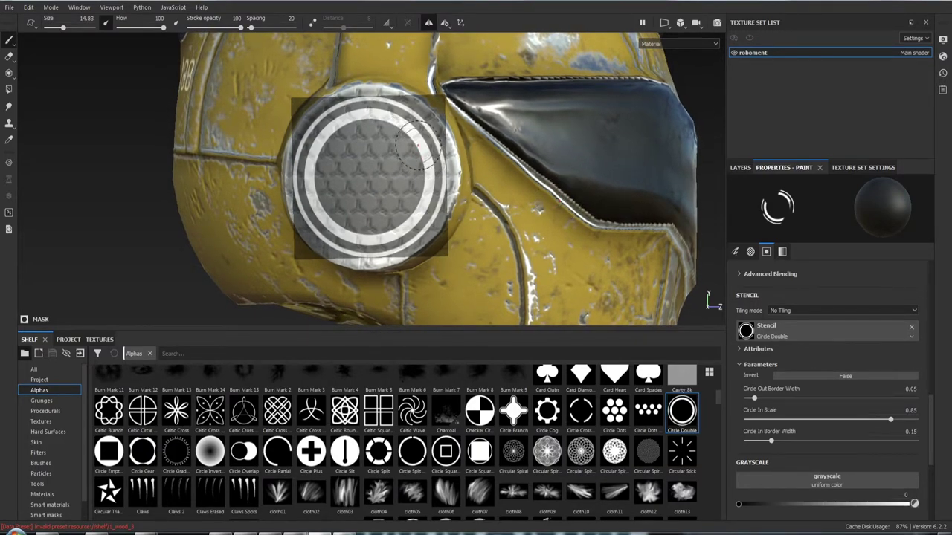
{"action": "key", "text": "s"}
- Select Fill layer 8 and show its fill material settings
{"action": "left_click", "coordinate": [745, 168]}
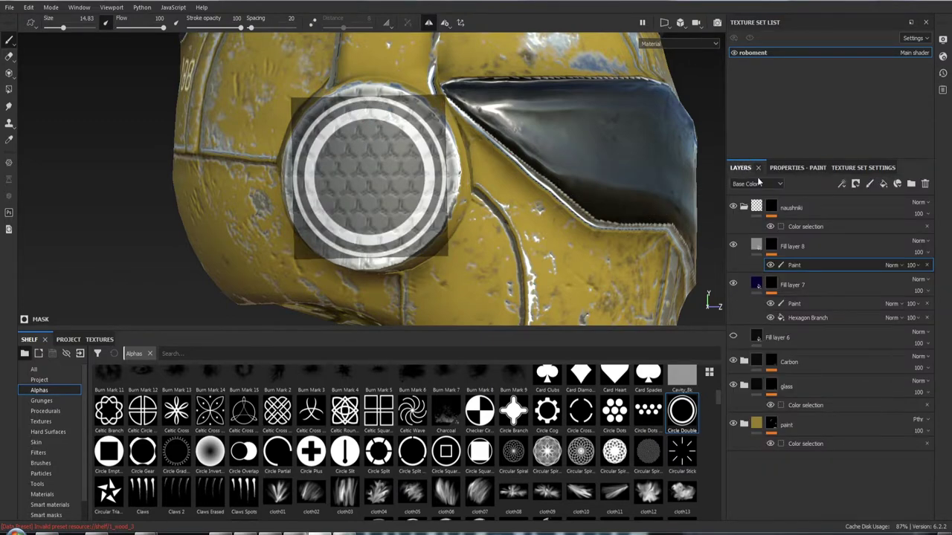
{"action": "left_click", "coordinate": [755, 247]}
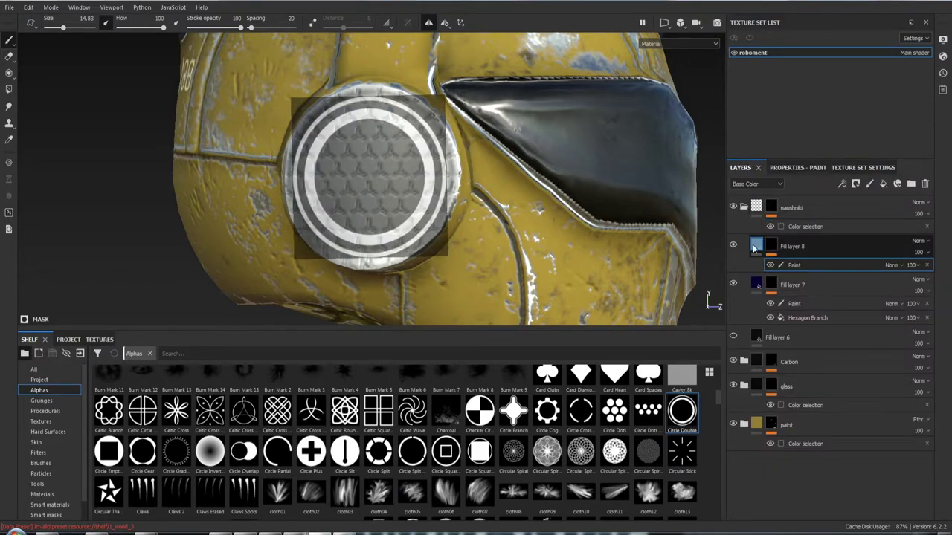
{"action": "left_click", "coordinate": [791, 168]}
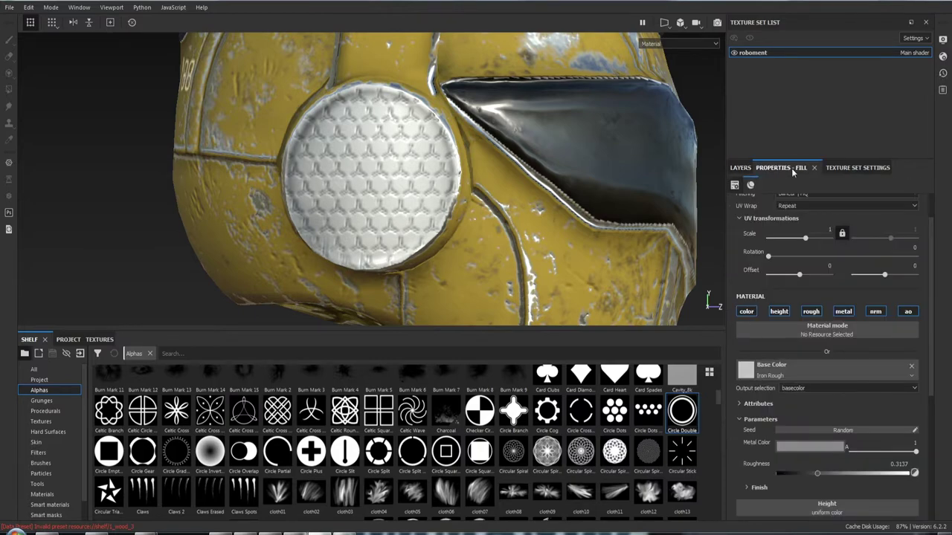
{"action": "scroll", "coordinate": [790, 329], "scroll_direction": "down", "scroll_amount": 3}
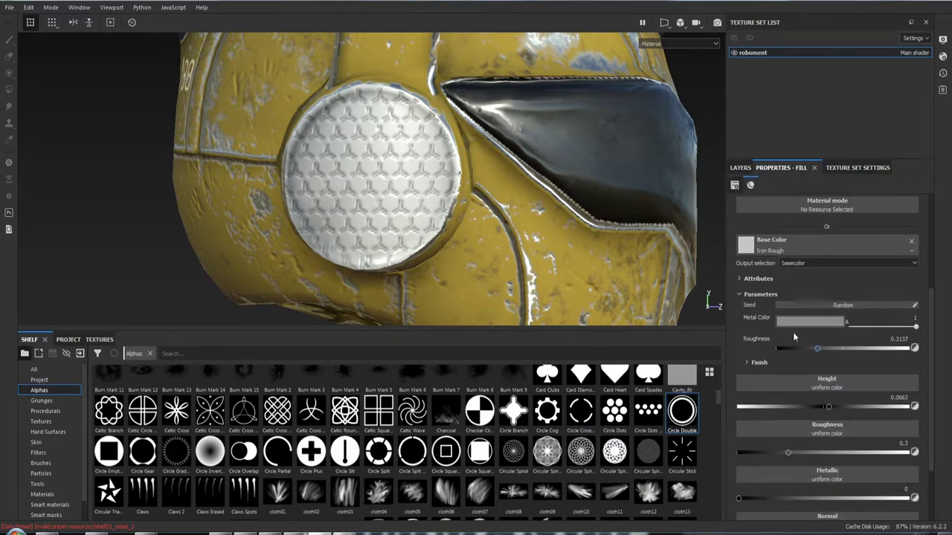
- Reload the Circle Double stencil on Fill layer 8's paint effect
{"action": "left_click", "coordinate": [744, 168]}
{"action": "right_click", "coordinate": [792, 246]}
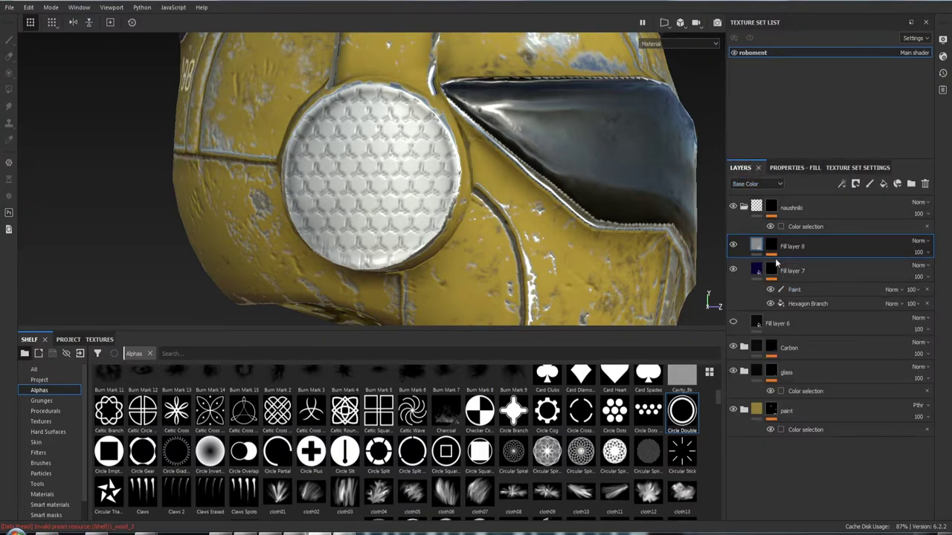
{"action": "left_click", "coordinate": [788, 268]}
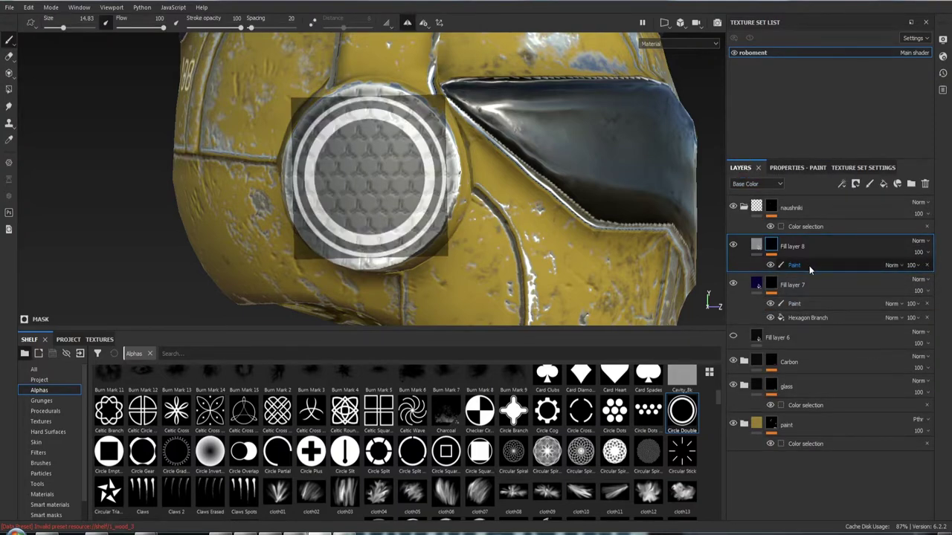
{"action": "left_click", "coordinate": [808, 168]}
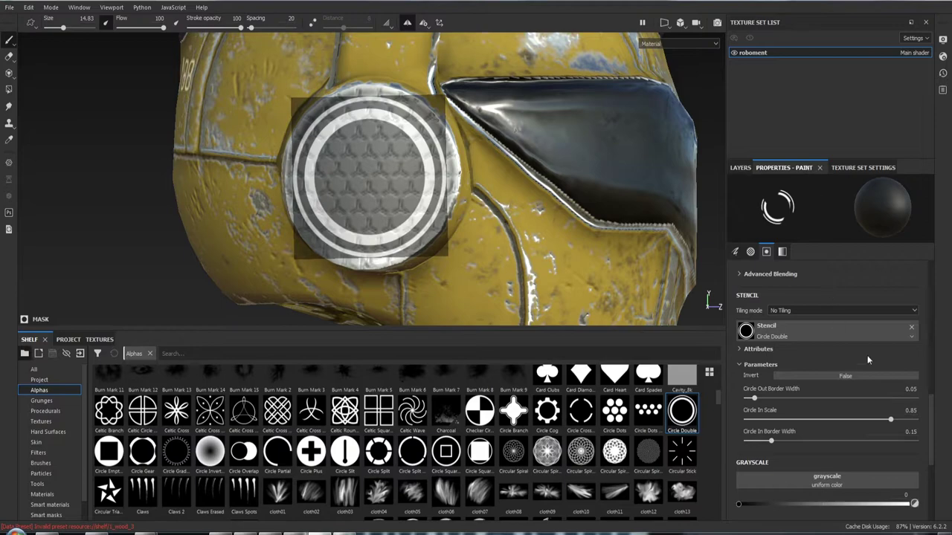
{"action": "left_click", "coordinate": [911, 327]}
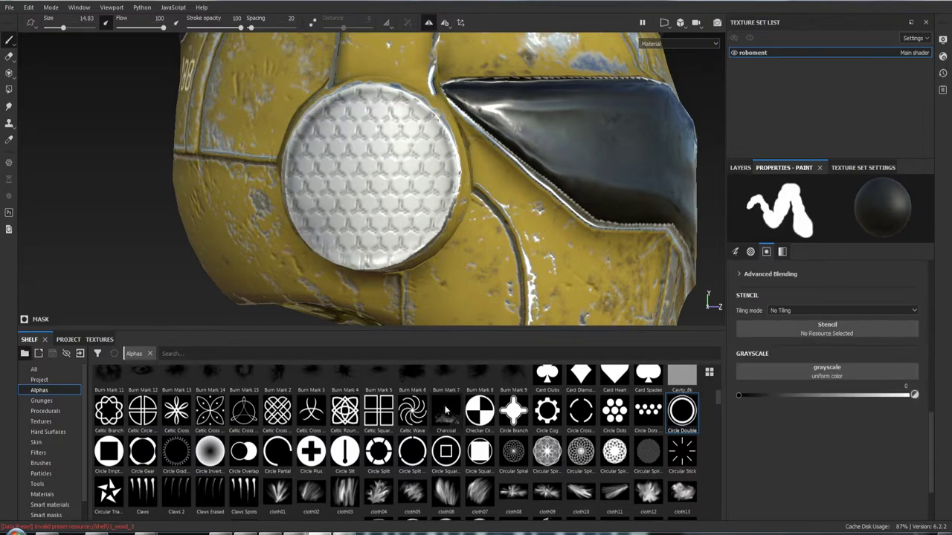
{"action": "left_click_drag", "start_coordinate": [681, 412], "coordinate": [825, 328]}
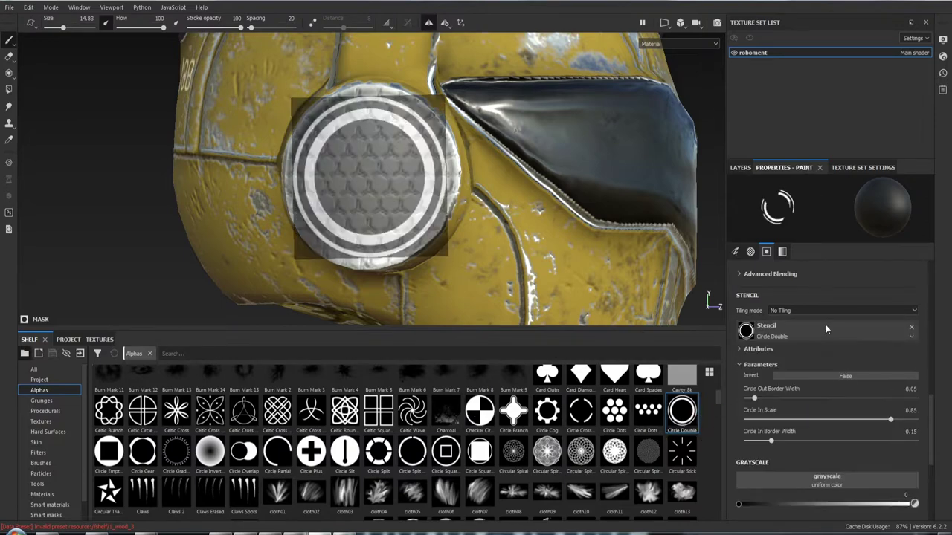
{"action": "scroll", "coordinate": [826, 338], "scroll_direction": "up", "scroll_amount": 2}
{"action": "scroll", "coordinate": [825, 338], "scroll_direction": "up", "scroll_amount": 3}
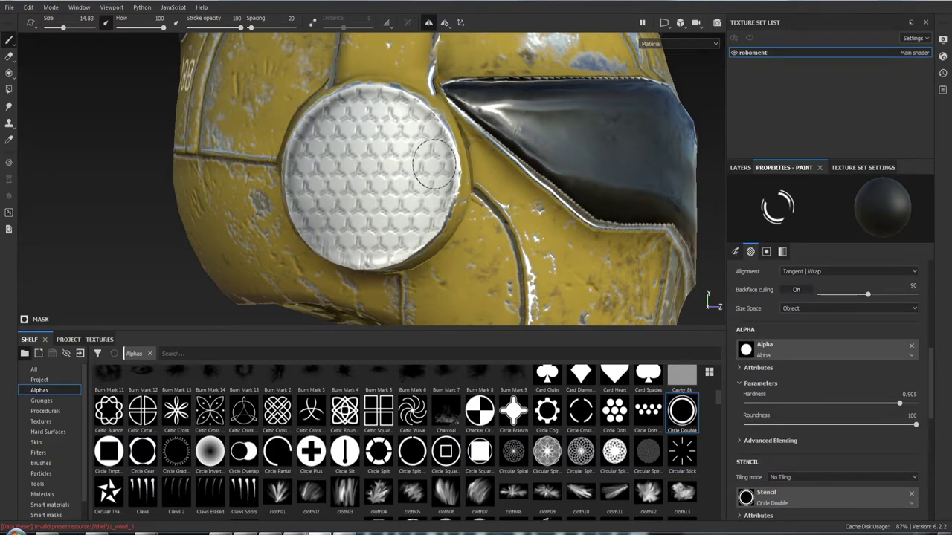
- Make Fill layer 6 visible, enlarge the brush, and delete Fill layer 8's paint effect
{"action": "left_click", "coordinate": [745, 168]}
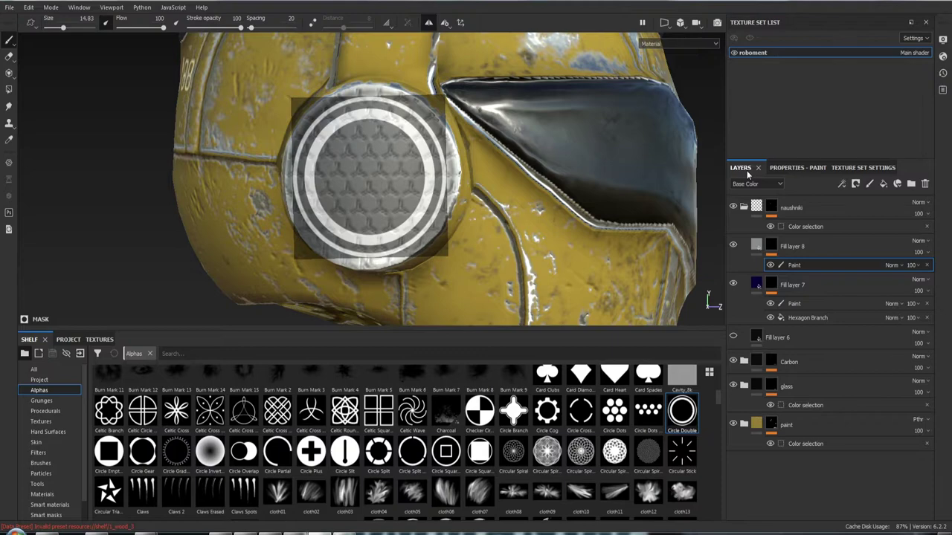
{"action": "left_click", "coordinate": [732, 337]}
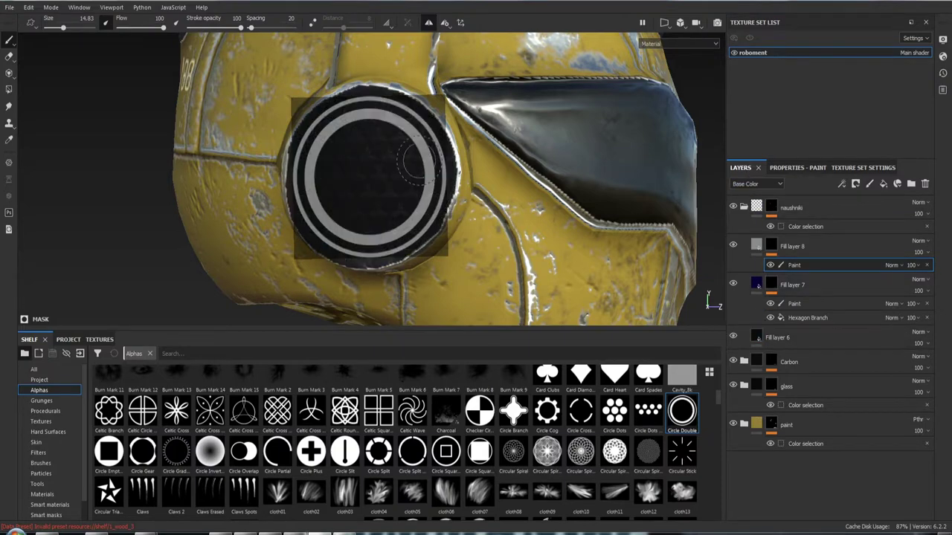
{"action": "key", "text": "s"}
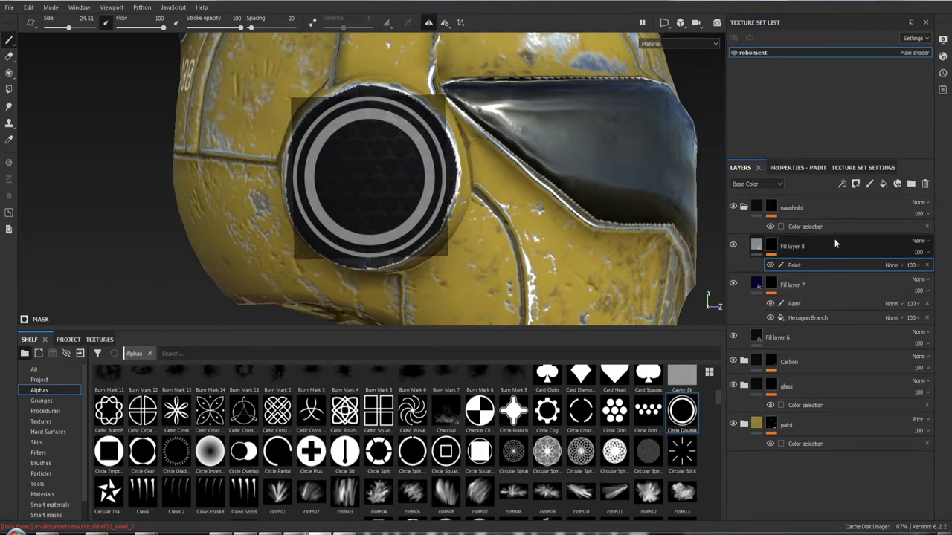
{"action": "left_click", "coordinate": [811, 266]}
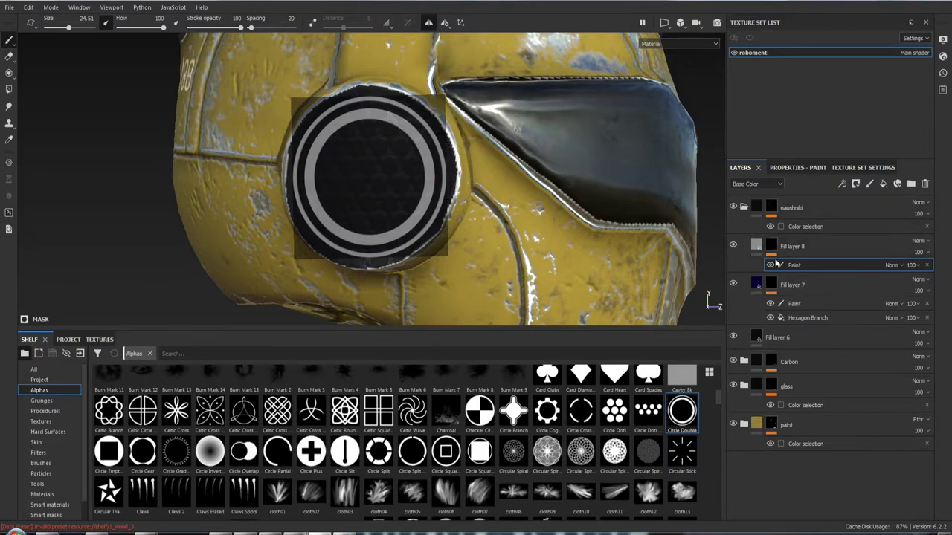
{"action": "left_click", "coordinate": [926, 265]}
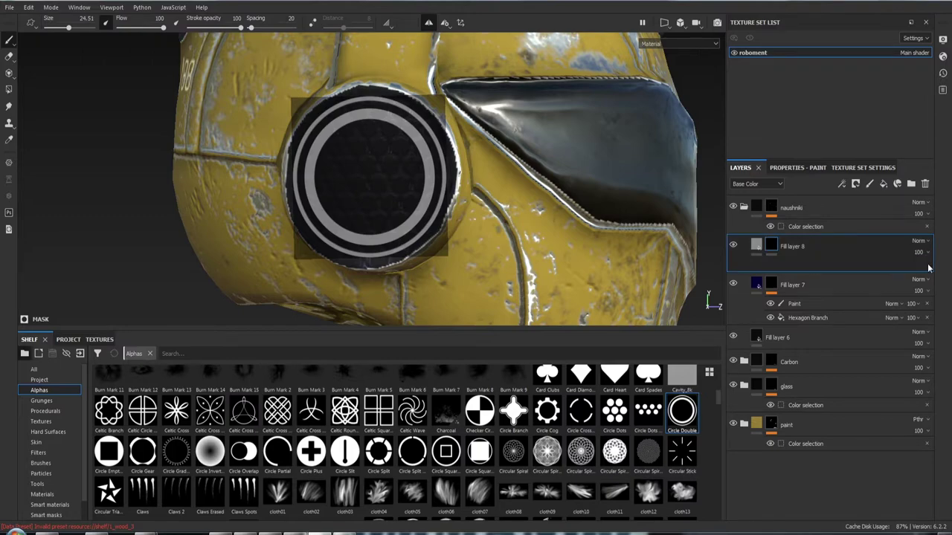
- Remove the Circle Double stencil from Fill layer 8's paint brush
{"action": "right_click", "coordinate": [776, 251]}
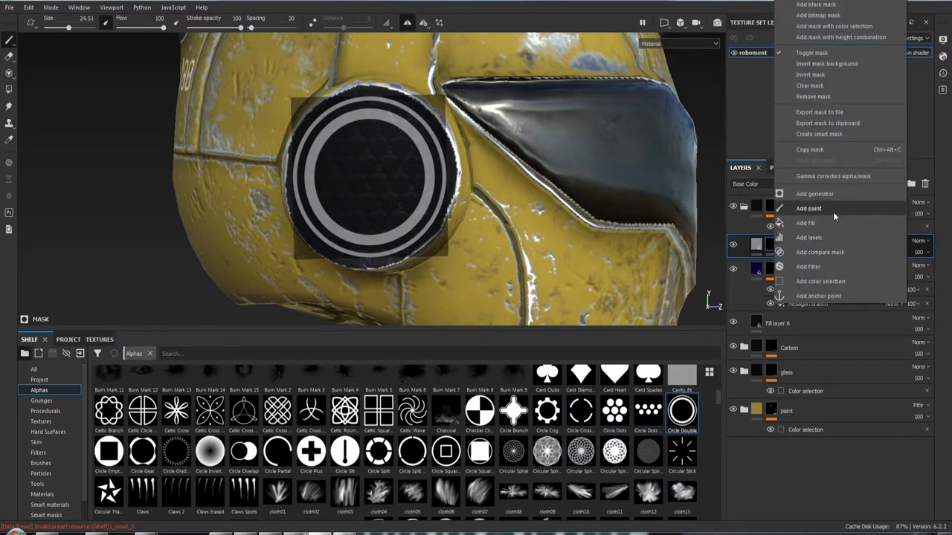
{"action": "left_click", "coordinate": [769, 248]}
{"action": "left_click", "coordinate": [808, 170]}
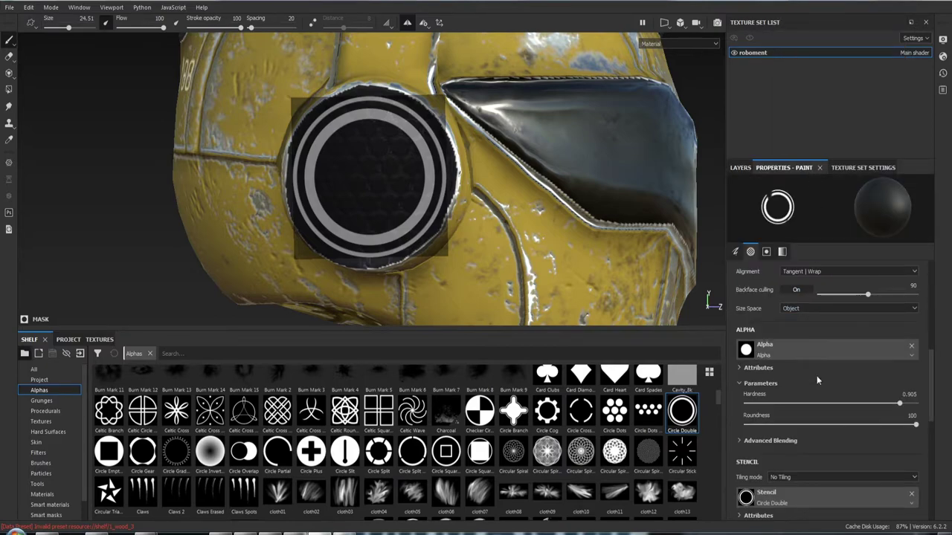
{"action": "scroll", "coordinate": [818, 394], "scroll_direction": "down", "scroll_amount": 1}
{"action": "left_click", "coordinate": [910, 451]}
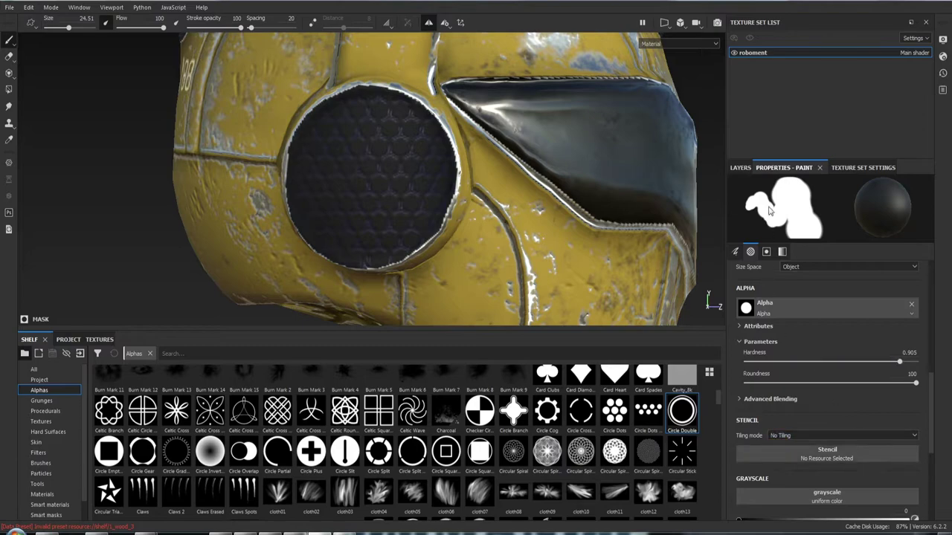
{"action": "left_click", "coordinate": [740, 169]}
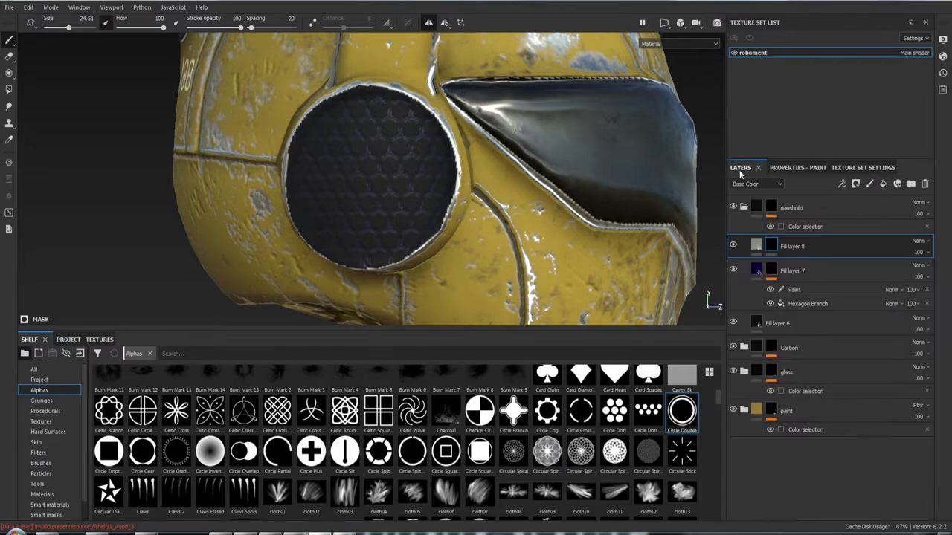
- Add a new paint effect to Fill layer 8's mask and load Circle Double as its stencil
{"action": "right_click", "coordinate": [773, 244]}
{"action": "left_click", "coordinate": [834, 209]}
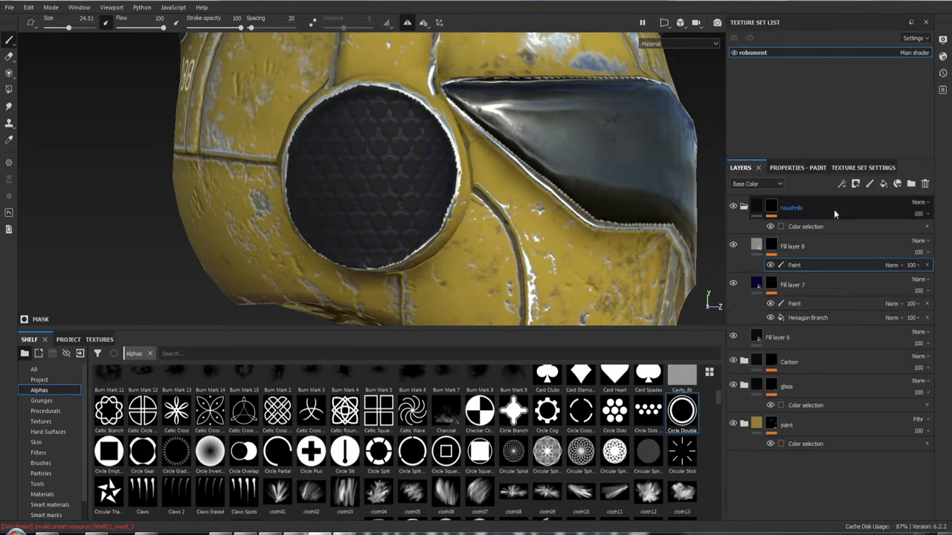
{"action": "left_click", "coordinate": [802, 170]}
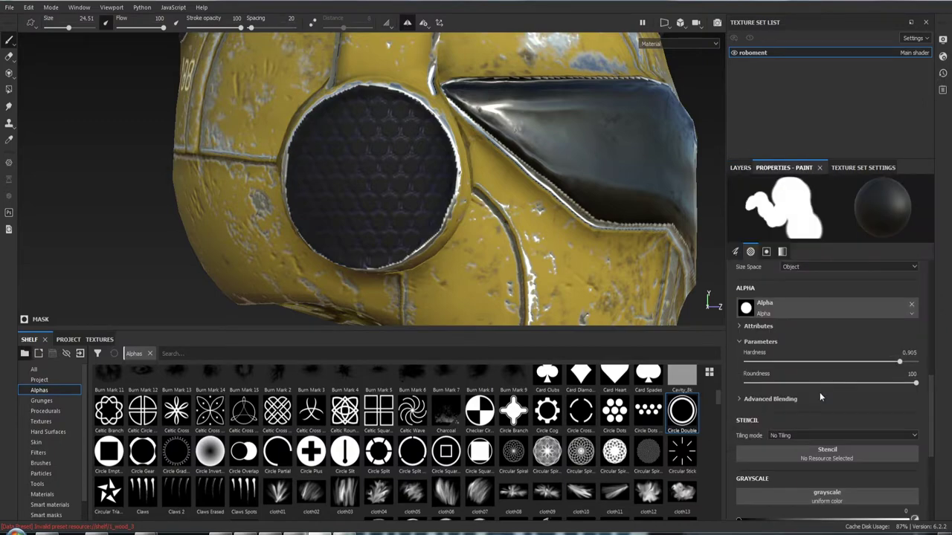
{"action": "scroll", "coordinate": [832, 447], "scroll_direction": "down", "scroll_amount": 2}
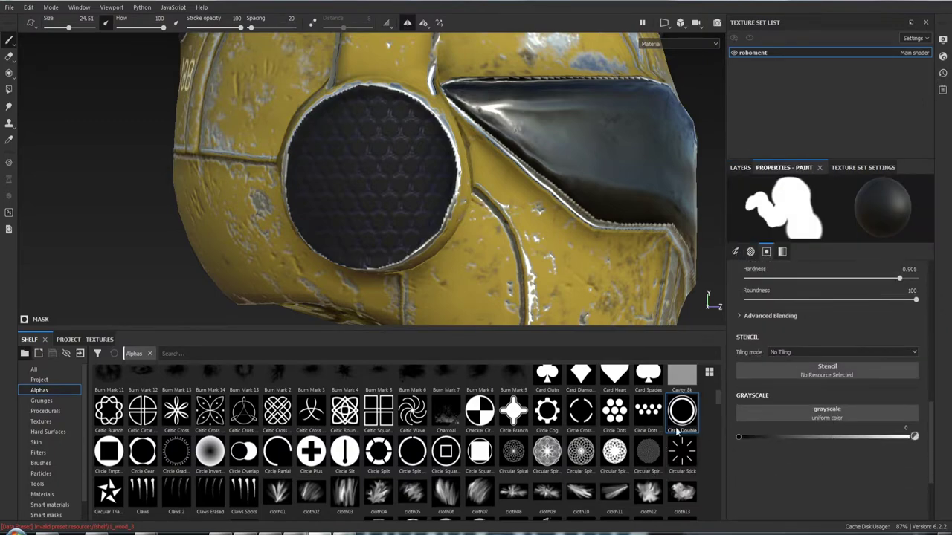
{"action": "left_click_drag", "start_coordinate": [678, 413], "coordinate": [827, 402]}
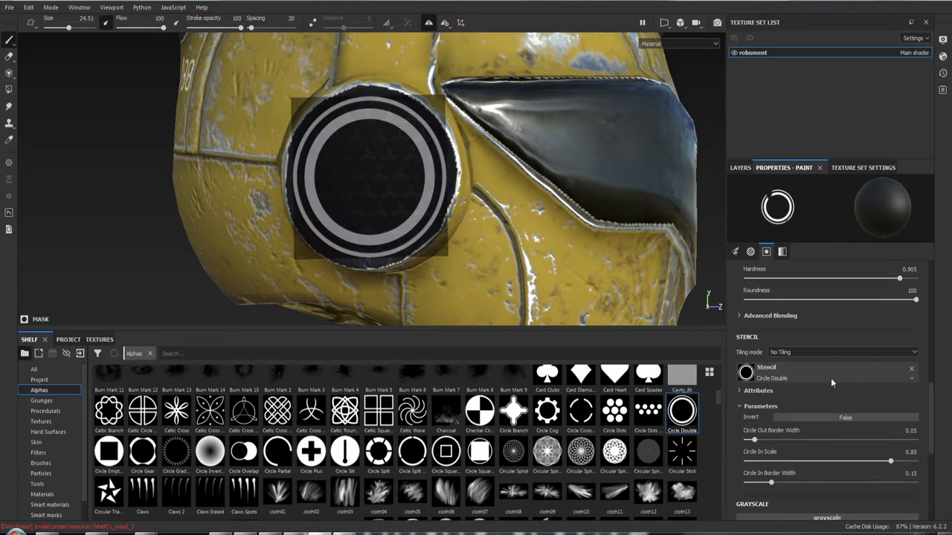
{"action": "scroll", "coordinate": [831, 378], "scroll_direction": "up", "scroll_amount": 2}
{"action": "scroll", "coordinate": [830, 378], "scroll_direction": "down", "scroll_amount": 2}
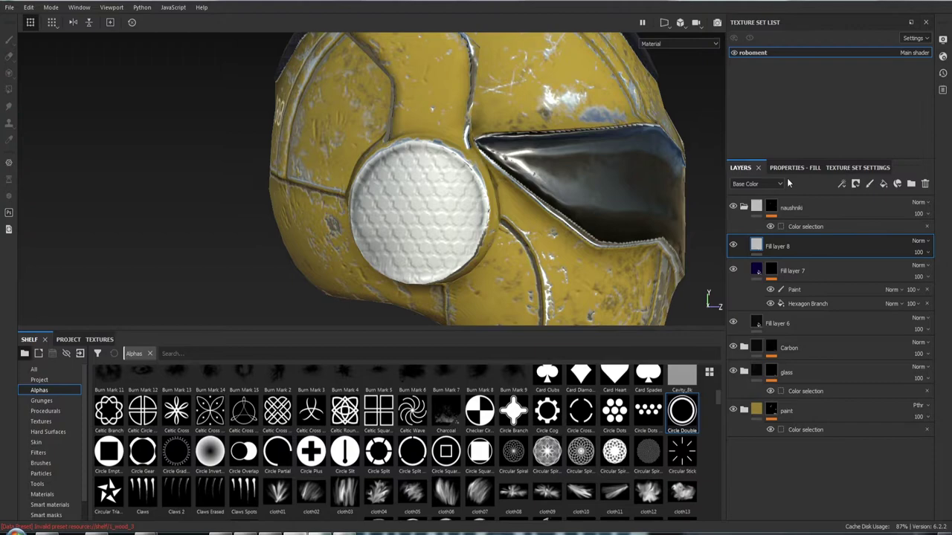
- Give Fill layer 8 a black mask, add a Circle Double stencil paint effect, and test-paint an arc
{"action": "right_click", "coordinate": [758, 246]}
{"action": "left_click", "coordinate": [788, 37]}
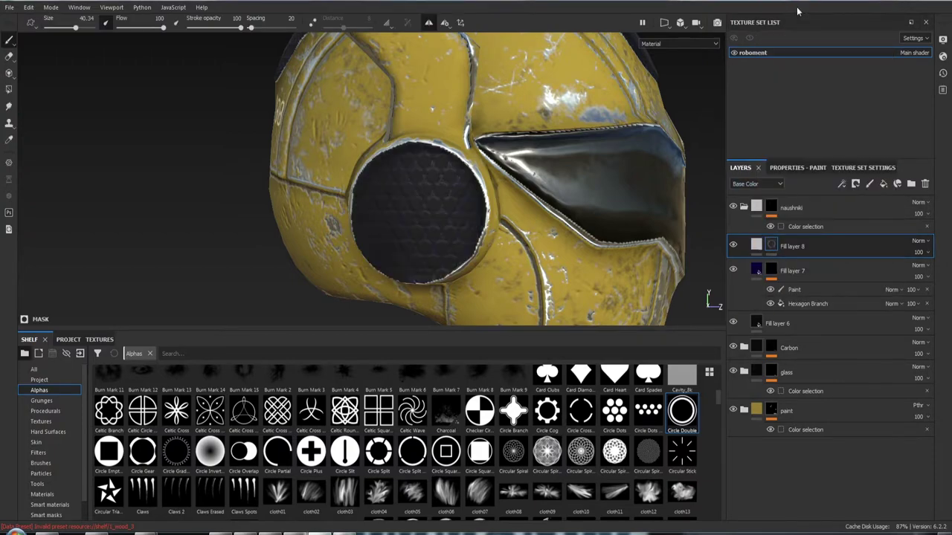
{"action": "right_click", "coordinate": [771, 249]}
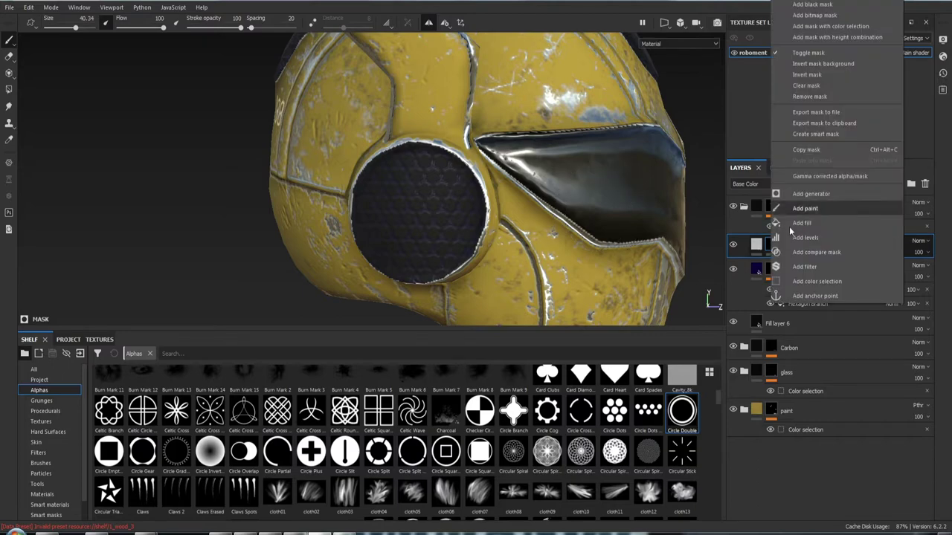
{"action": "left_click", "coordinate": [836, 208]}
{"action": "left_click", "coordinate": [784, 168]}
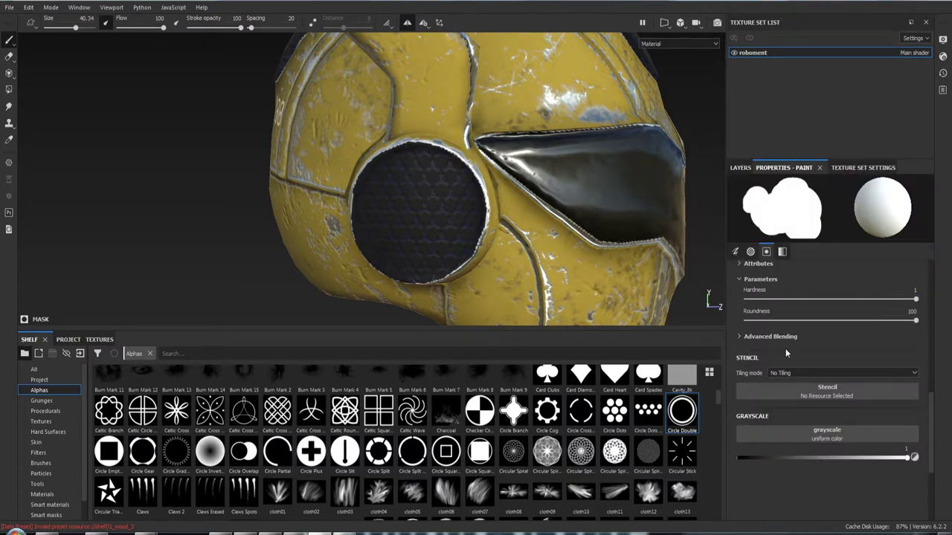
{"action": "left_click_drag", "start_coordinate": [681, 422], "coordinate": [810, 398]}
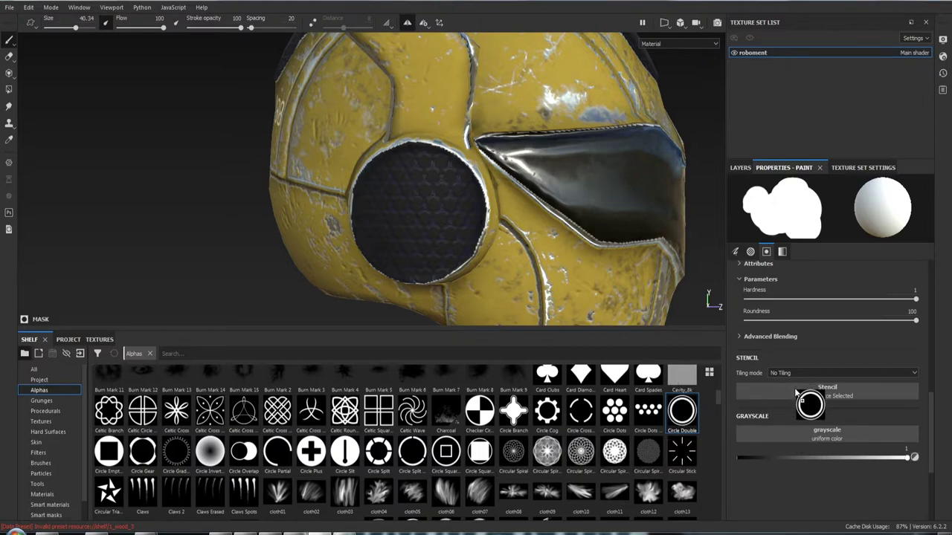
{"action": "left_click_drag", "start_coordinate": [423, 197], "coordinate": [392, 242]}
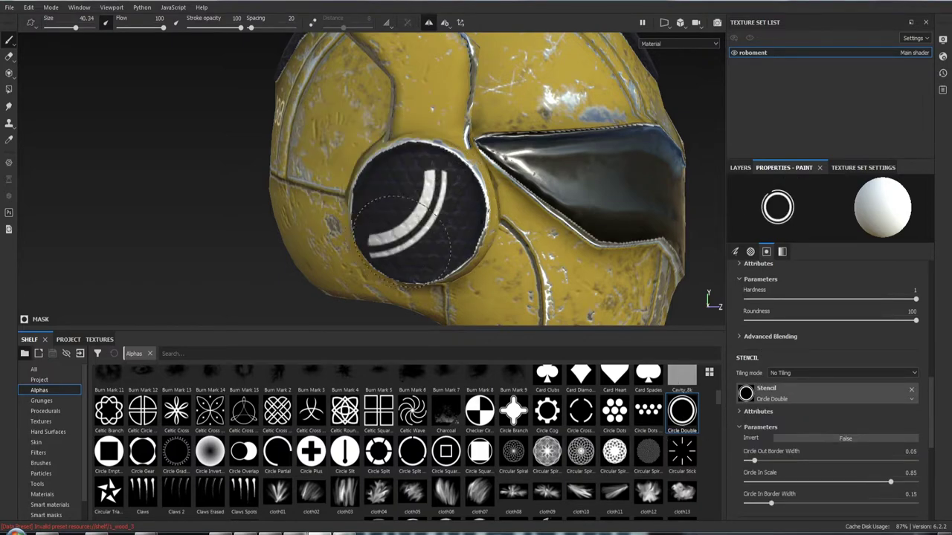
{"action": "key", "text": "ctrl+z"}
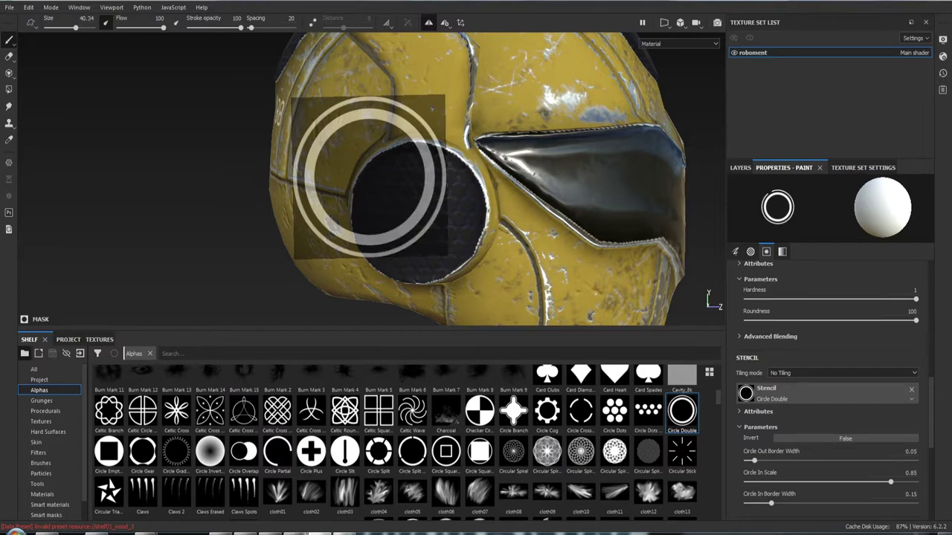
- Delete the test paint effect from Fill layer 8 and bring up its fill properties
{"action": "left_click", "coordinate": [741, 168]}
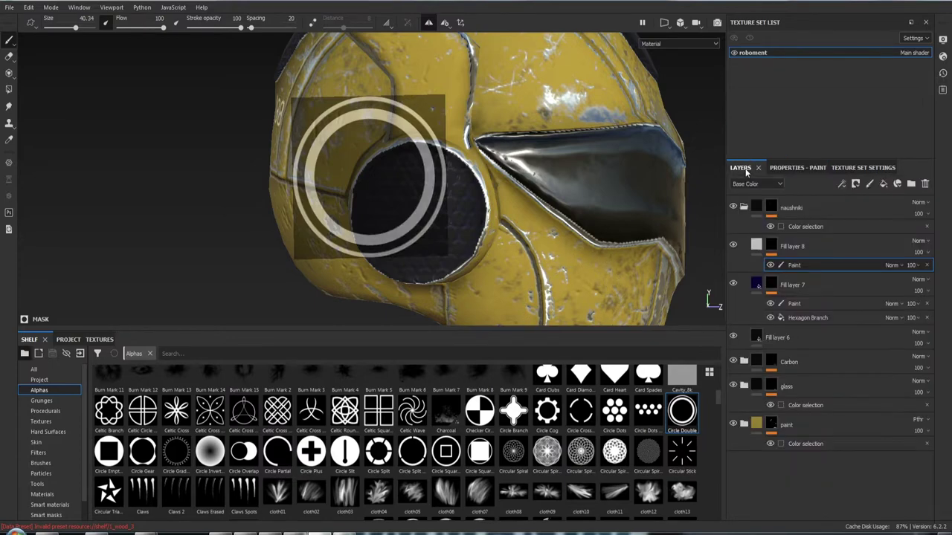
{"action": "left_click", "coordinate": [803, 168]}
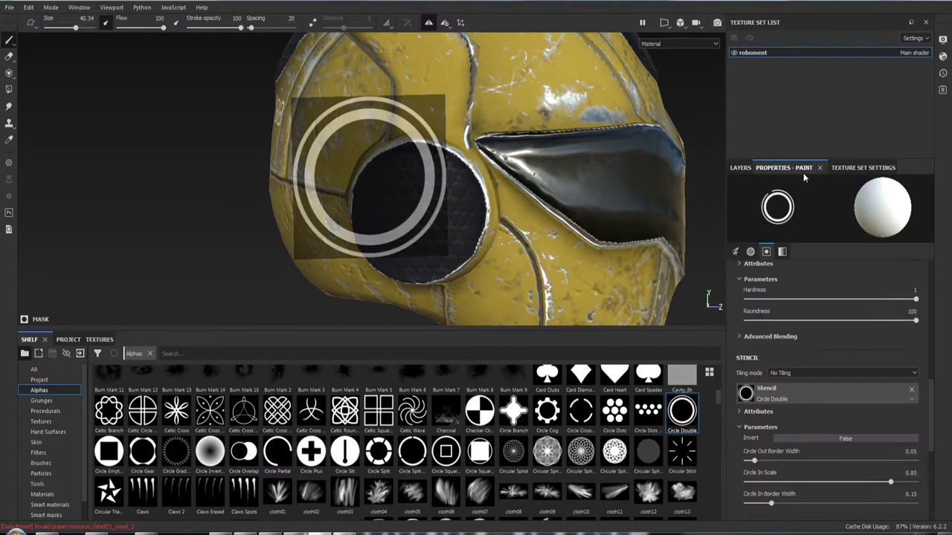
{"action": "left_click", "coordinate": [741, 169]}
{"action": "key", "text": "Delete"}
{"action": "left_click", "coordinate": [783, 168]}
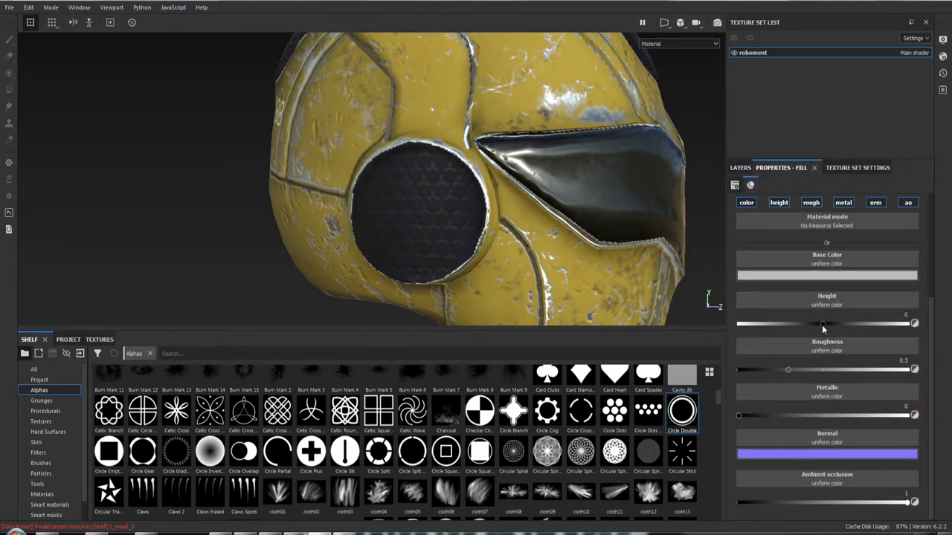
- Set Fill layer 8's fill height to 0.0548 and roughness to about 0.77
{"action": "left_click_drag", "start_coordinate": [822, 325], "coordinate": [827, 324]}
{"action": "left_click_drag", "start_coordinate": [785, 370], "coordinate": [868, 377]}
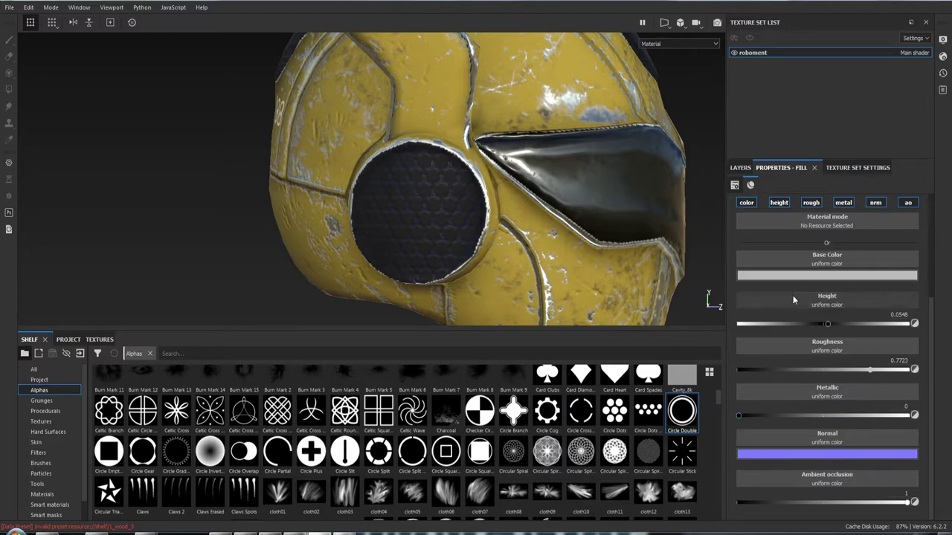
{"action": "left_click", "coordinate": [741, 168]}
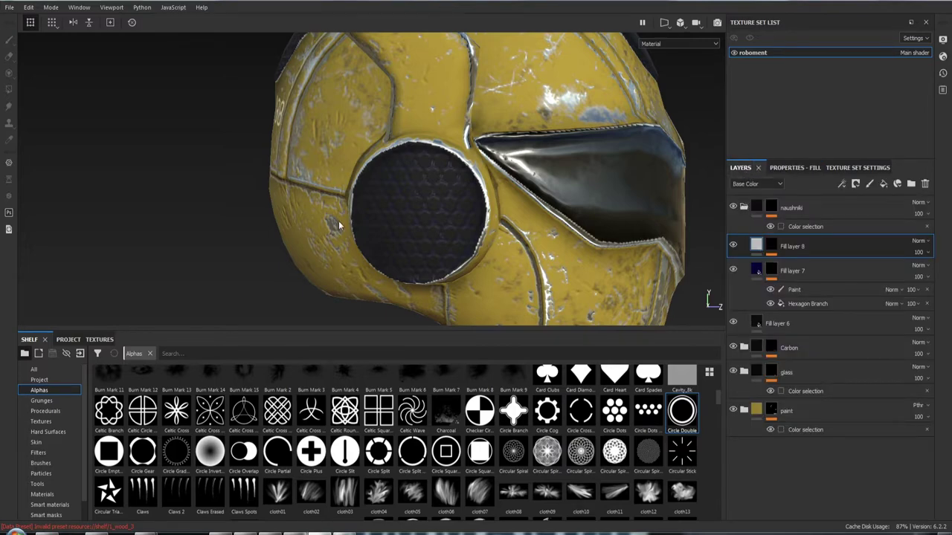
- Add a paint effect to Fill layer 8's mask and scale the double-ring stencil over the ear disc
{"action": "left_click_drag", "start_coordinate": [338, 225], "coordinate": [232, 218], "text": "alt"}
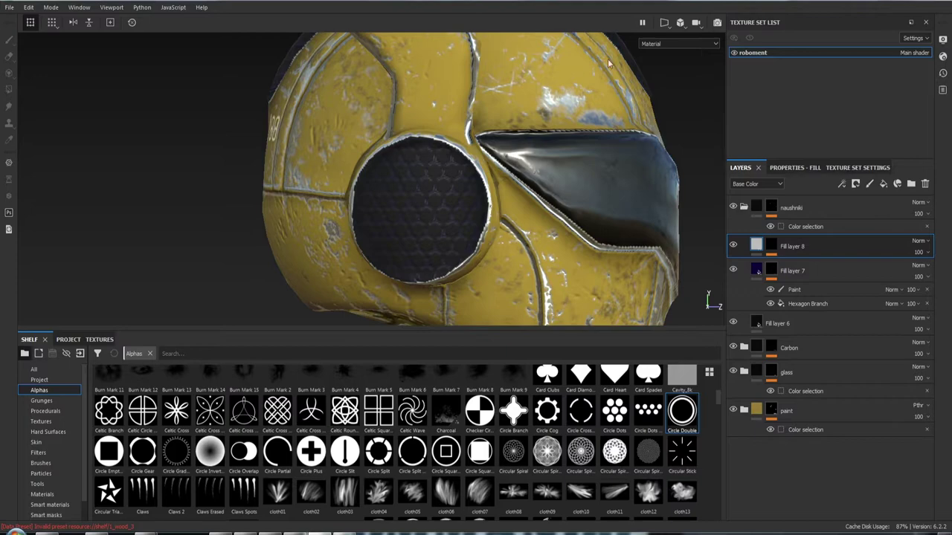
{"action": "mouse_move", "coordinate": [207, 179]}
{"action": "left_mouse_down", "text": "alt"}
{"action": "mouse_move", "coordinate": [611, 175]}
{"action": "mouse_move", "coordinate": [629, 116]}
{"action": "mouse_move", "coordinate": [421, 116]}
{"action": "left_mouse_up", "text": "alt"}
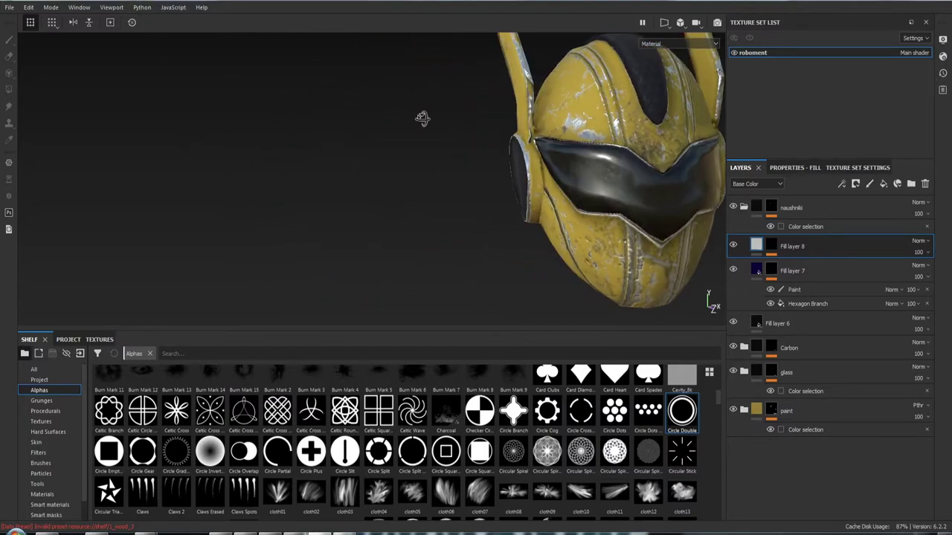
{"action": "left_click", "coordinate": [774, 247]}
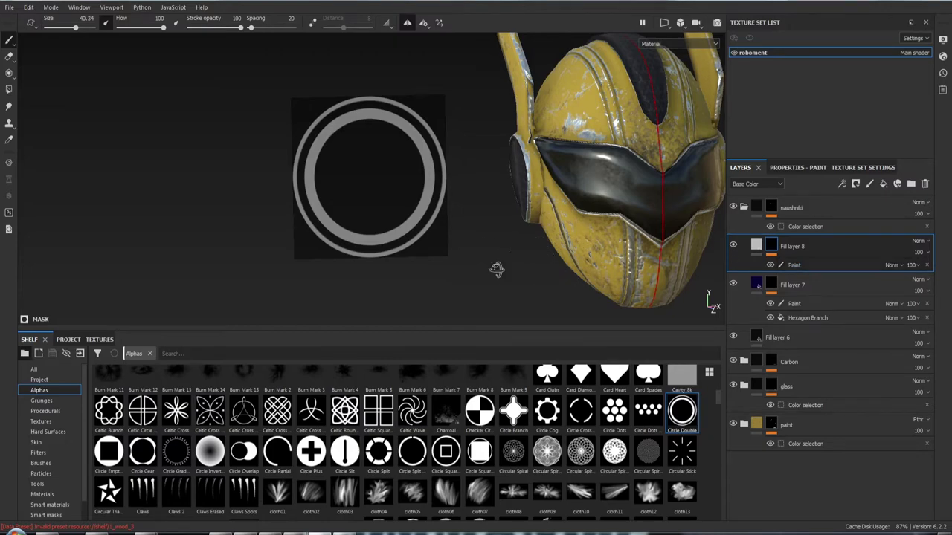
{"action": "left_click_drag", "start_coordinate": [496, 267], "coordinate": [723, 266], "text": "alt"}
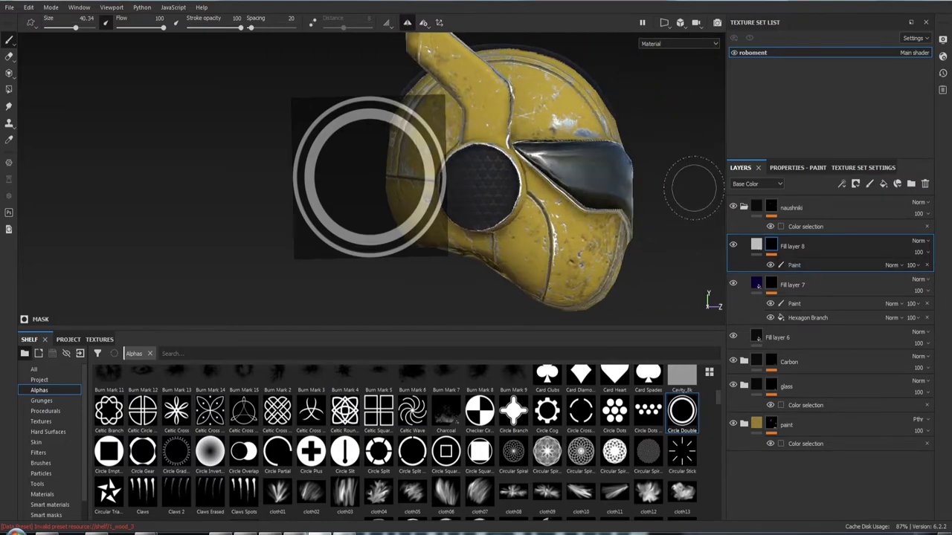
{"action": "mouse_move", "coordinate": [691, 188]}
{"action": "left_mouse_down", "text": "alt"}
{"action": "mouse_move", "coordinate": [591, 186]}
{"action": "mouse_move", "coordinate": [588, 166]}
{"action": "left_mouse_up", "text": "alt"}
{"action": "right_click_drag", "start_coordinate": [588, 166], "coordinate": [665, 187], "text": "alt"}
{"action": "left_click_drag", "start_coordinate": [665, 187], "coordinate": [687, 186], "text": "alt"}
{"action": "key", "text": "s"}
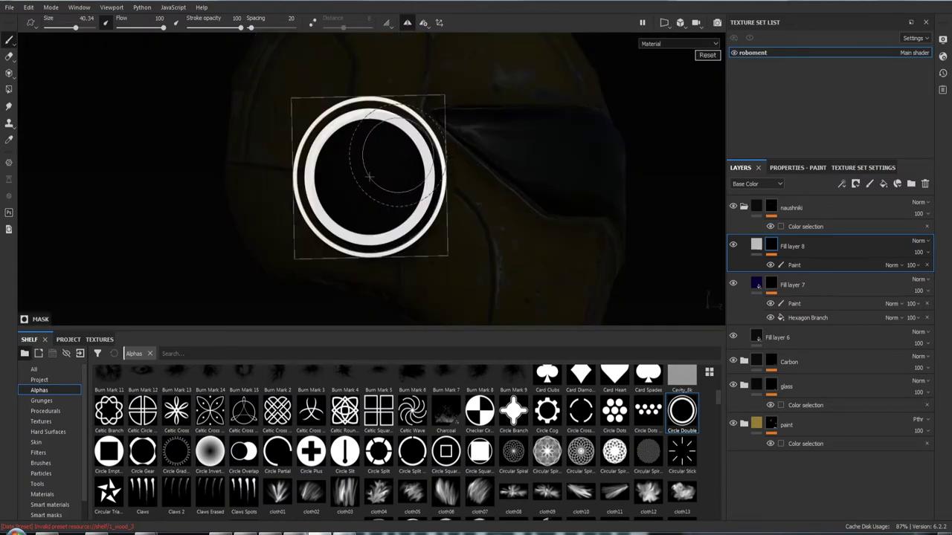
{"action": "mouse_move", "coordinate": [394, 170]}
{"action": "right_mouse_down"}
{"action": "mouse_move", "coordinate": [399, 181]}
{"action": "mouse_move", "coordinate": [389, 145]}
{"action": "right_mouse_up"}
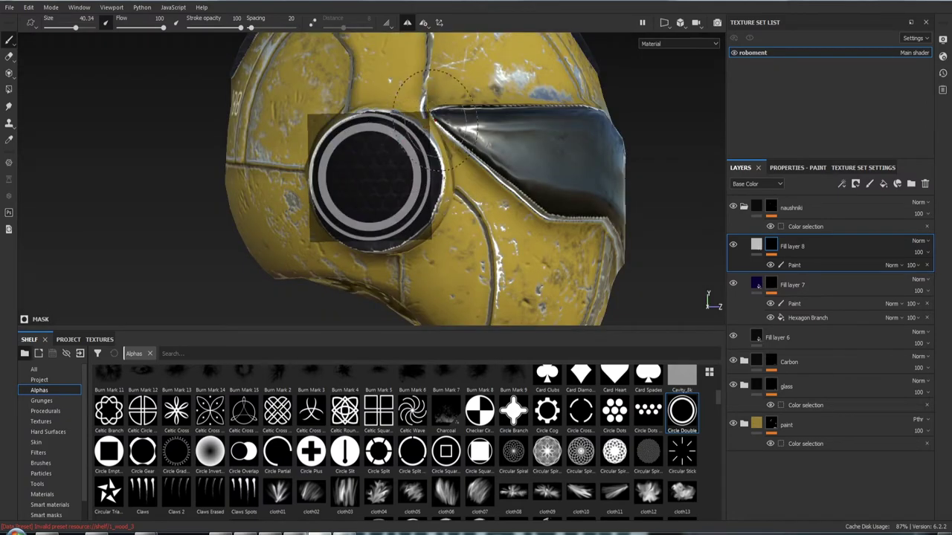
- Orbit the helmet to check the rings on the ear disc from the side
{"action": "mouse_move", "coordinate": [388, 159]}
{"action": "left_mouse_down", "text": "alt"}
{"action": "mouse_move", "coordinate": [349, 134]}
{"action": "mouse_move", "coordinate": [334, 194]}
{"action": "mouse_move", "coordinate": [405, 208]}
{"action": "mouse_move", "coordinate": [342, 127]}
{"action": "left_mouse_up", "text": "alt"}
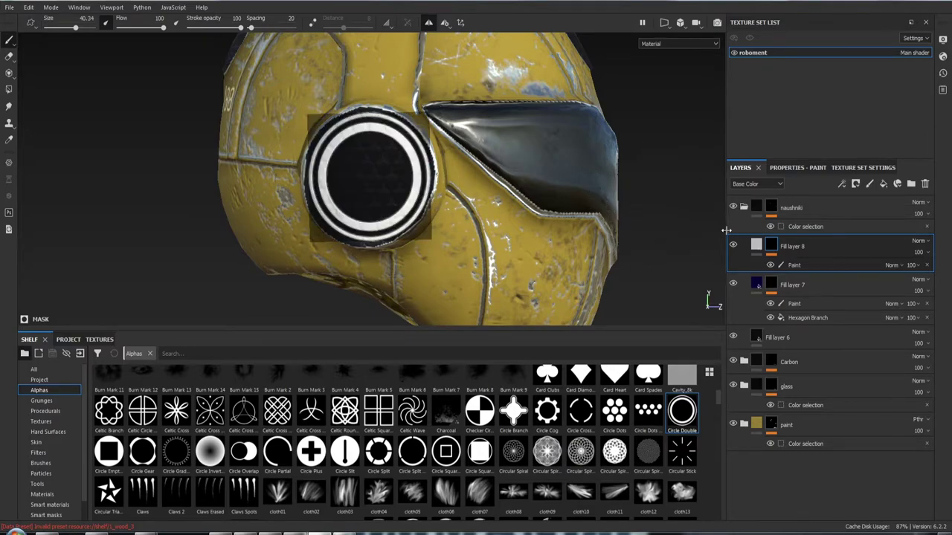
{"action": "mouse_move", "coordinate": [683, 243]}
{"action": "left_mouse_down", "text": "alt"}
{"action": "mouse_move", "coordinate": [615, 149]}
{"action": "mouse_move", "coordinate": [590, 177]}
{"action": "mouse_move", "coordinate": [316, 183]}
{"action": "mouse_move", "coordinate": [126, 173]}
{"action": "left_mouse_up", "text": "alt"}
{"action": "mouse_move", "coordinate": [521, 219]}
{"action": "left_mouse_down", "text": "alt"}
{"action": "mouse_move", "coordinate": [595, 204]}
{"action": "mouse_move", "coordinate": [612, 223]}
{"action": "mouse_move", "coordinate": [863, 223]}
{"action": "mouse_move", "coordinate": [555, 229]}
{"action": "mouse_move", "coordinate": [602, 229]}
{"action": "left_mouse_up", "text": "alt"}
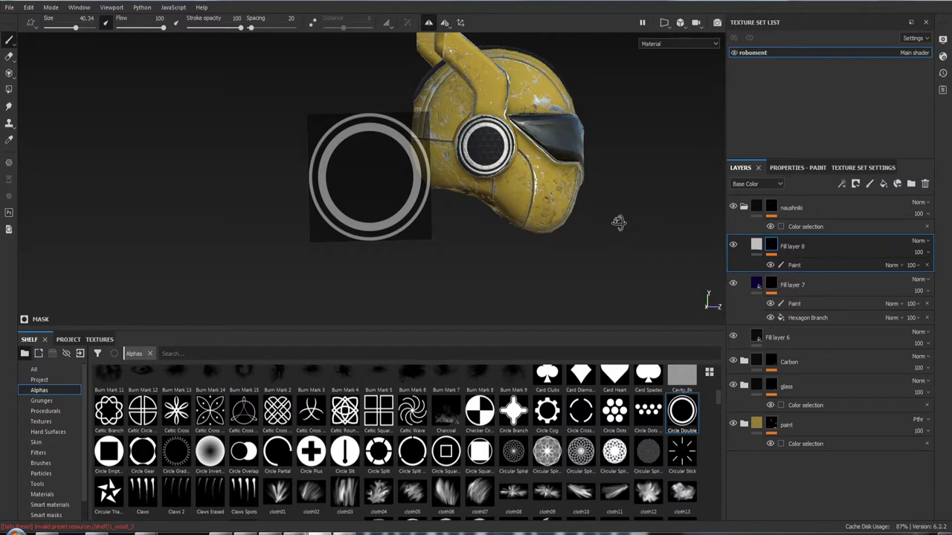
- Select Fill layer 7's Paint sublayer and frame the side eye emblem in view
{"action": "left_click_drag", "start_coordinate": [620, 223], "coordinate": [581, 219], "text": "alt"}
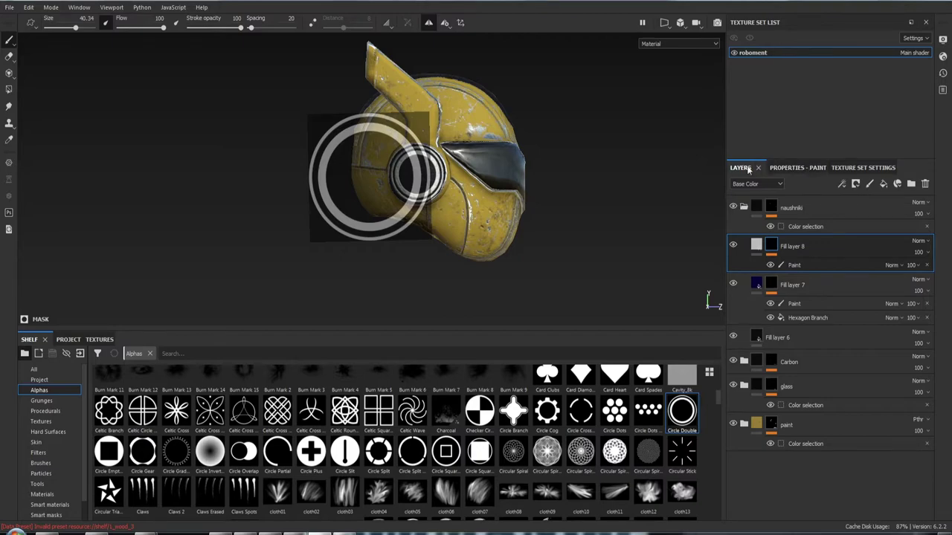
{"action": "left_click", "coordinate": [794, 304]}
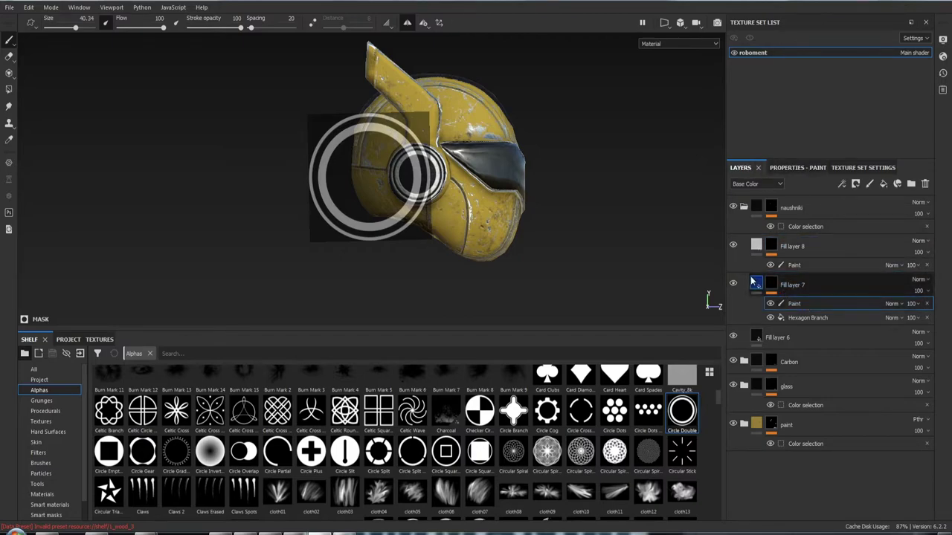
{"action": "scroll", "coordinate": [587, 215], "scroll_direction": "up", "scroll_amount": 5}
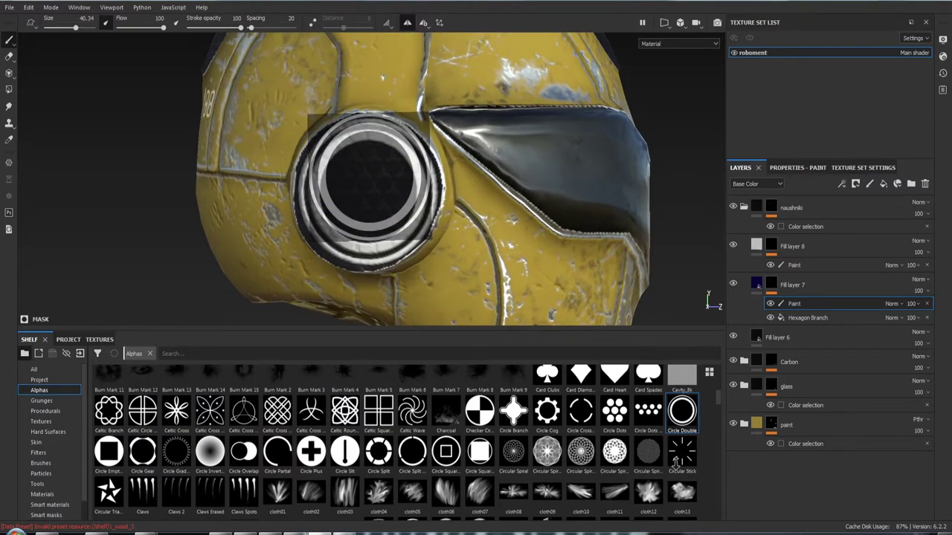
{"action": "middle_click_drag", "start_coordinate": [581, 262], "coordinate": [581, 245], "text": "alt"}
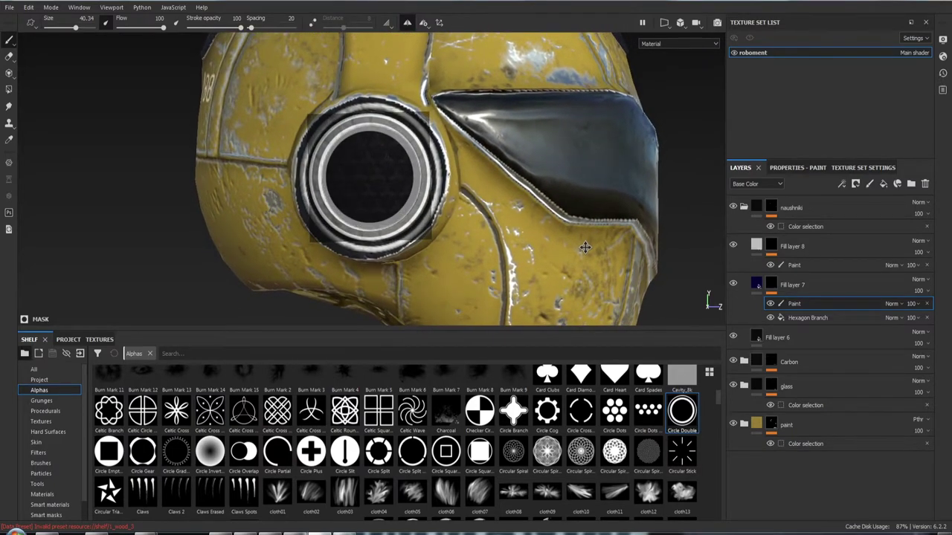
{"action": "right_click_drag", "start_coordinate": [582, 246], "coordinate": [567, 242], "text": "shift"}
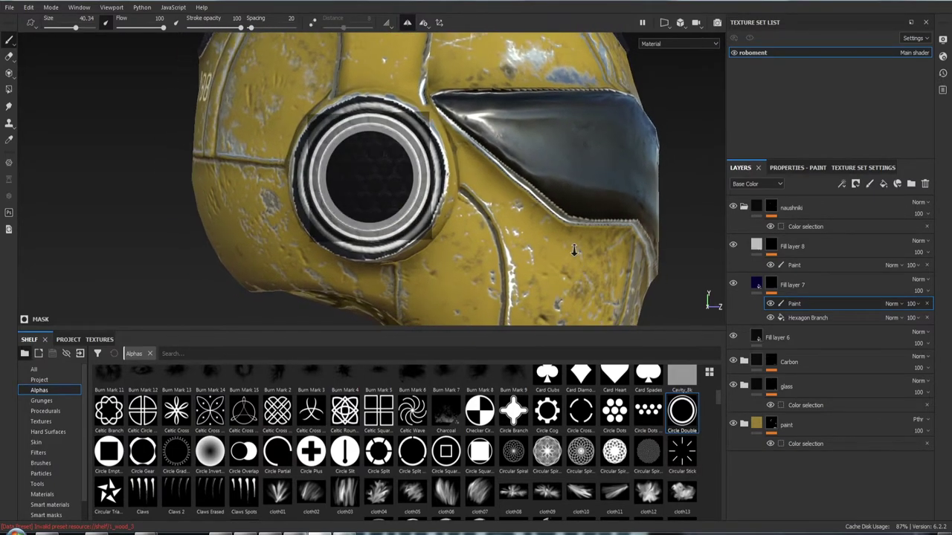
{"action": "right_click_drag", "start_coordinate": [350, 173], "coordinate": [344, 160], "text": "shift"}
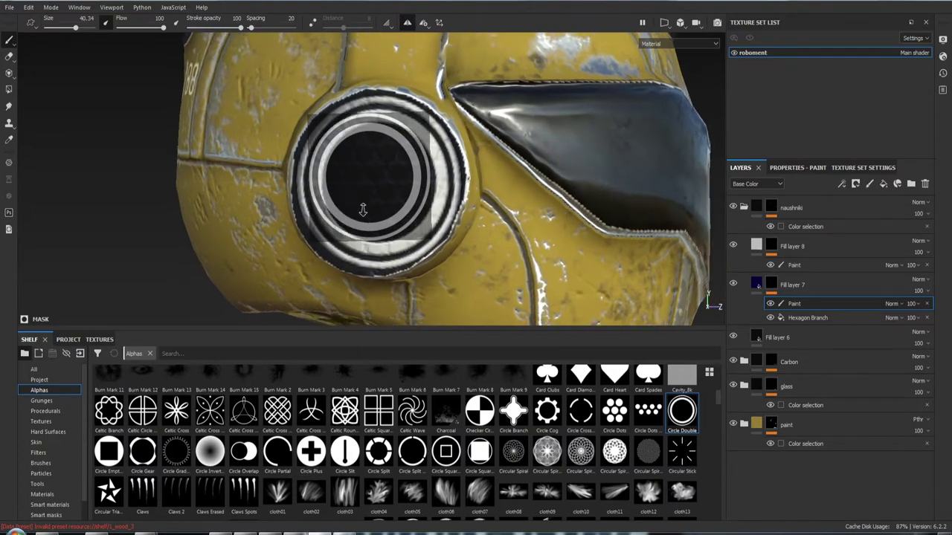
{"action": "mouse_move", "coordinate": [357, 161]}
{"action": "left_mouse_down", "text": "alt"}
{"action": "mouse_move", "coordinate": [348, 164]}
{"action": "mouse_move", "coordinate": [329, 111]}
{"action": "mouse_move", "coordinate": [371, 157]}
{"action": "left_mouse_up", "text": "alt"}
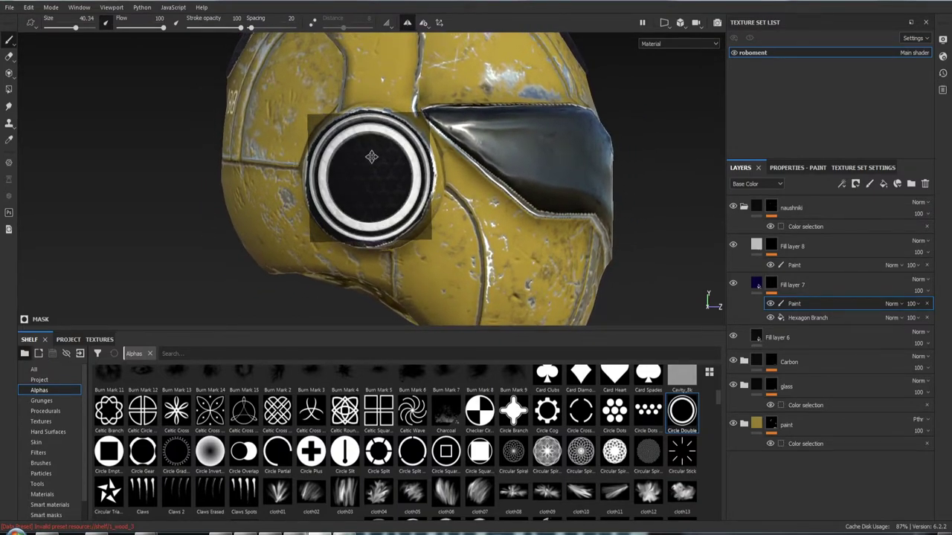
{"action": "left_click_drag", "start_coordinate": [371, 159], "coordinate": [371, 162], "text": "alt"}
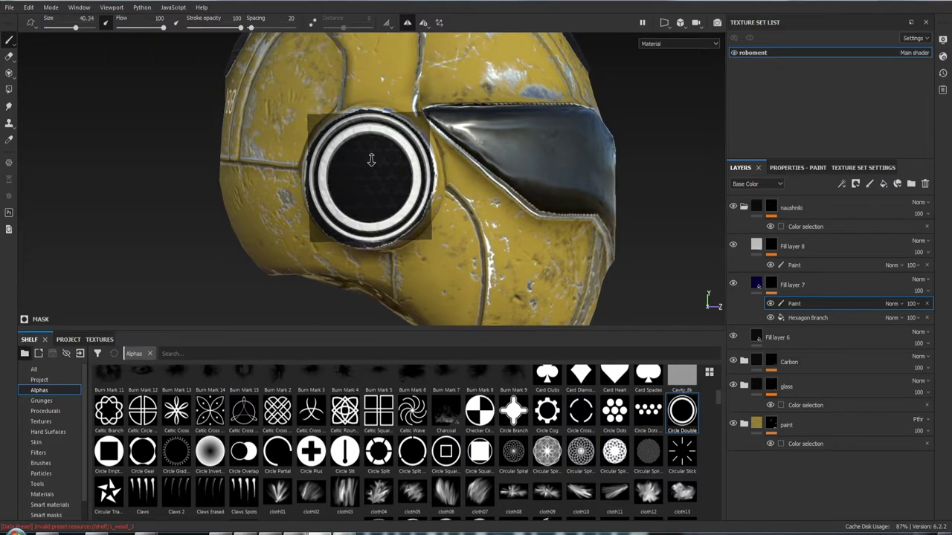
- Shrink the brush to 19.12 and stamp over the eye emblem, undoing then redoing the stamp
{"action": "right_click_drag", "start_coordinate": [371, 162], "coordinate": [364, 162], "text": "ctrl"}
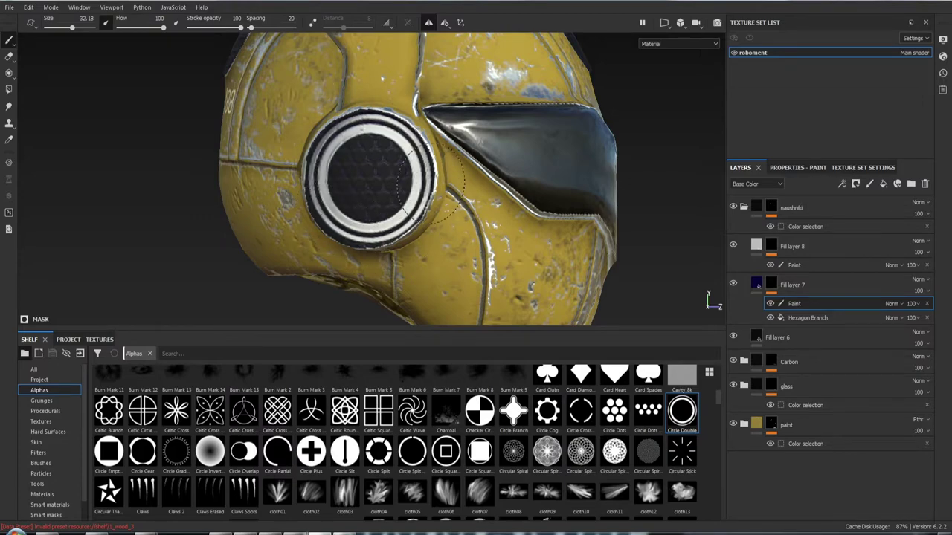
{"action": "left_click", "coordinate": [368, 181]}
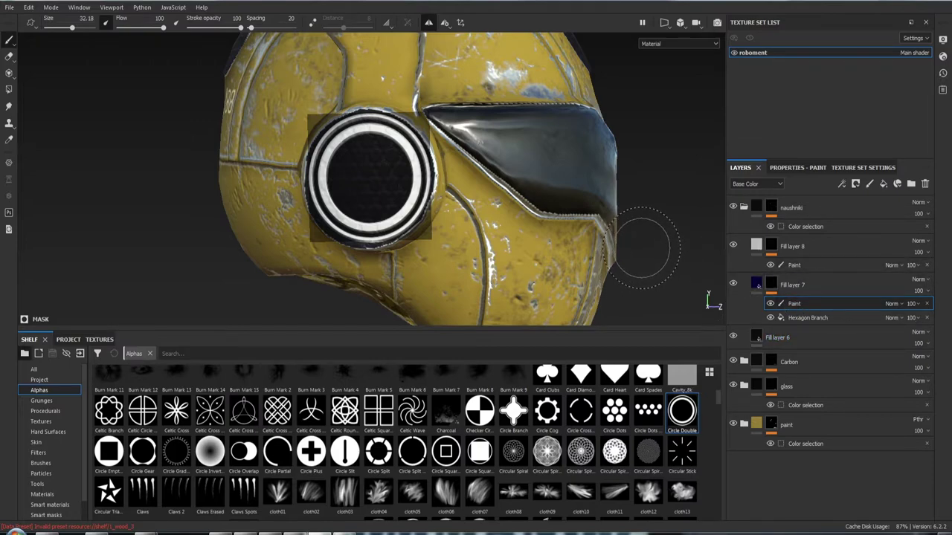
{"action": "right_click_drag", "start_coordinate": [647, 244], "coordinate": [632, 243], "text": "ctrl"}
{"action": "key", "text": "ctrl+z"}
{"action": "key", "text": "ctrl+y"}
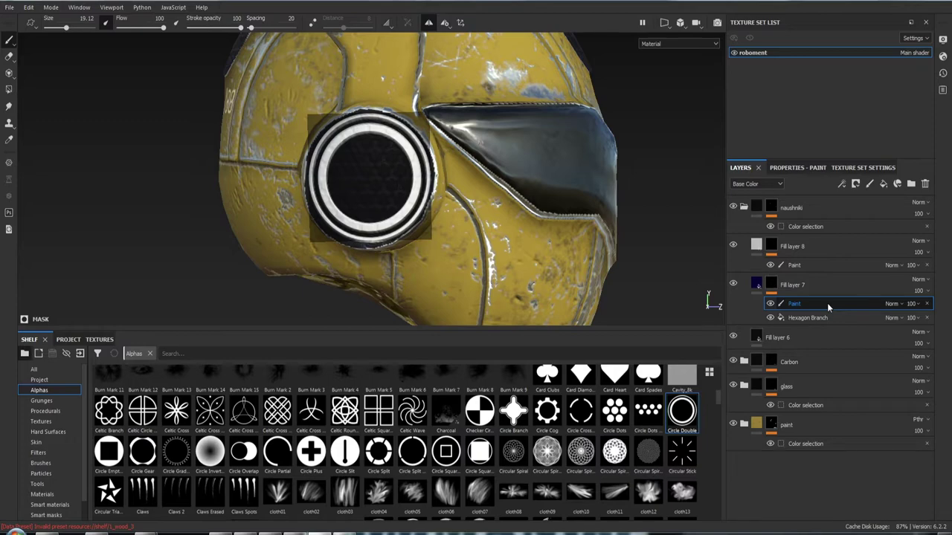
- Raise the brush Size to 26.14 and stamp the Circle Double stencil onto the eye
{"action": "left_click", "coordinate": [799, 169]}
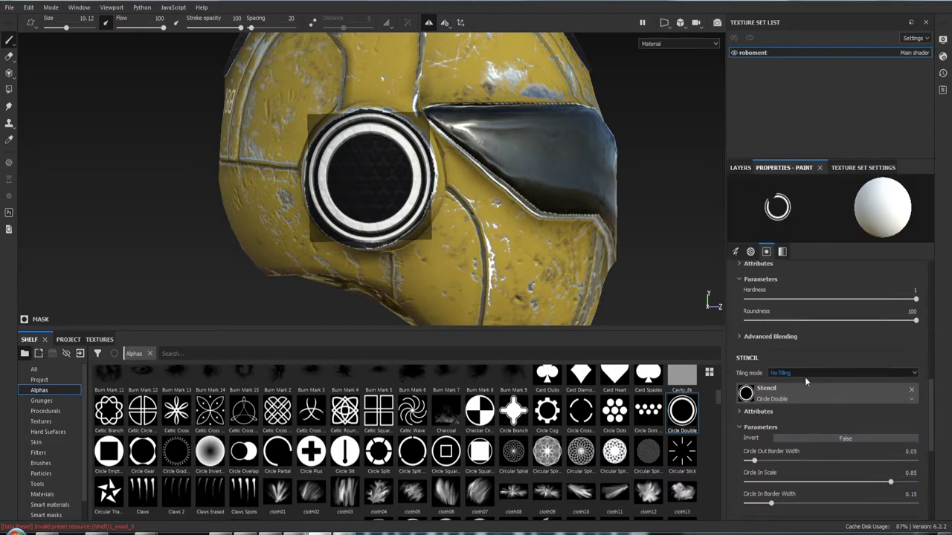
{"action": "scroll", "coordinate": [805, 377], "scroll_direction": "down", "scroll_amount": 3}
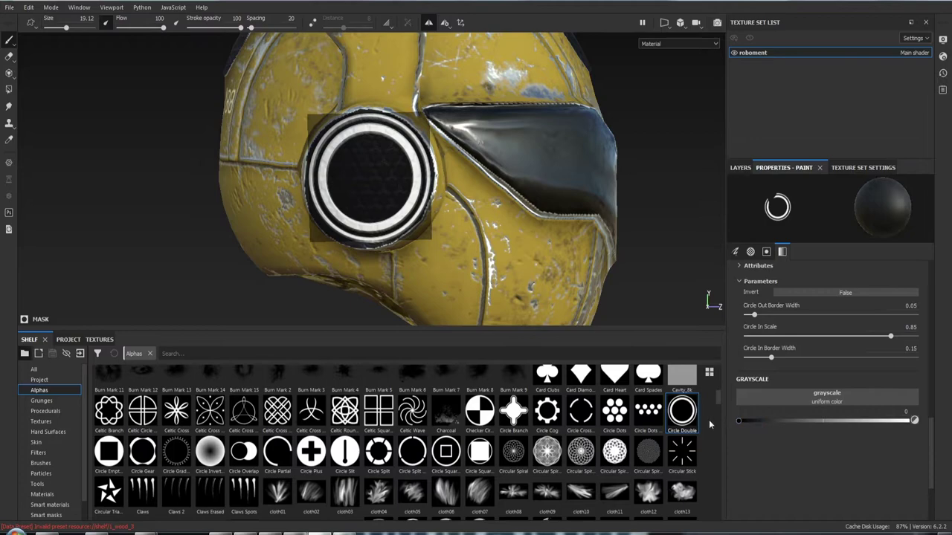
{"action": "left_click", "coordinate": [405, 182]}
{"action": "right_click_drag", "start_coordinate": [331, 157], "coordinate": [328, 133], "text": "ctrl"}
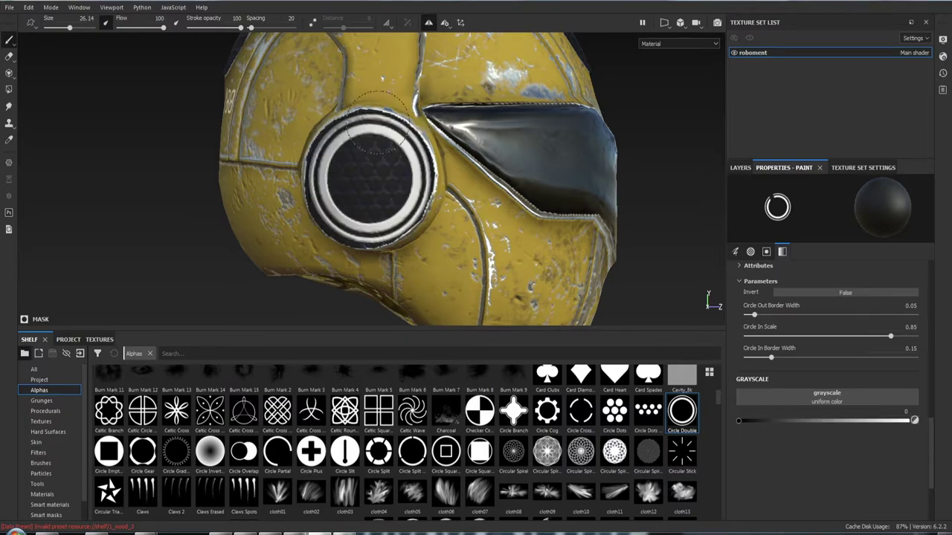
{"action": "left_click", "coordinate": [370, 177]}
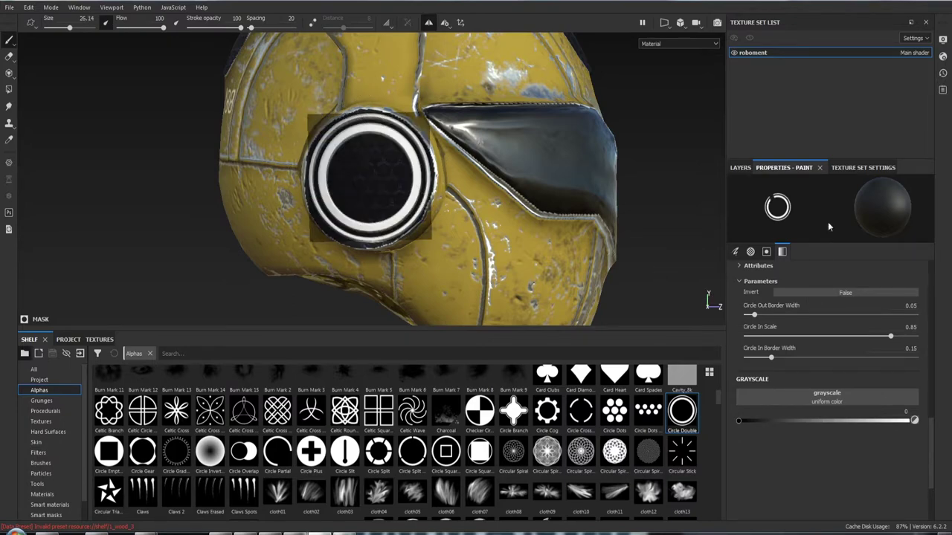
- Select Fill layer 8's Paint sublayer and bring the brush's stencil settings back up
{"action": "left_click", "coordinate": [748, 171]}
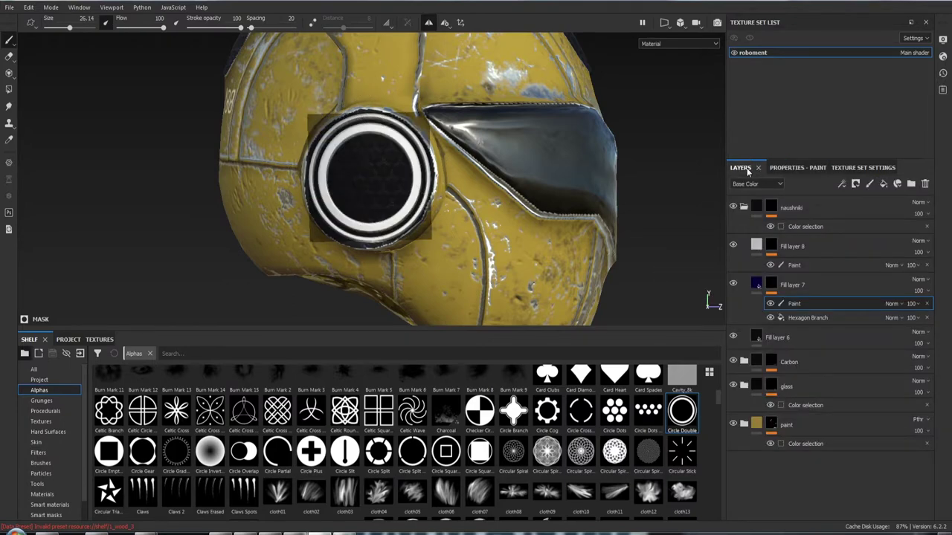
{"action": "left_click", "coordinate": [800, 266]}
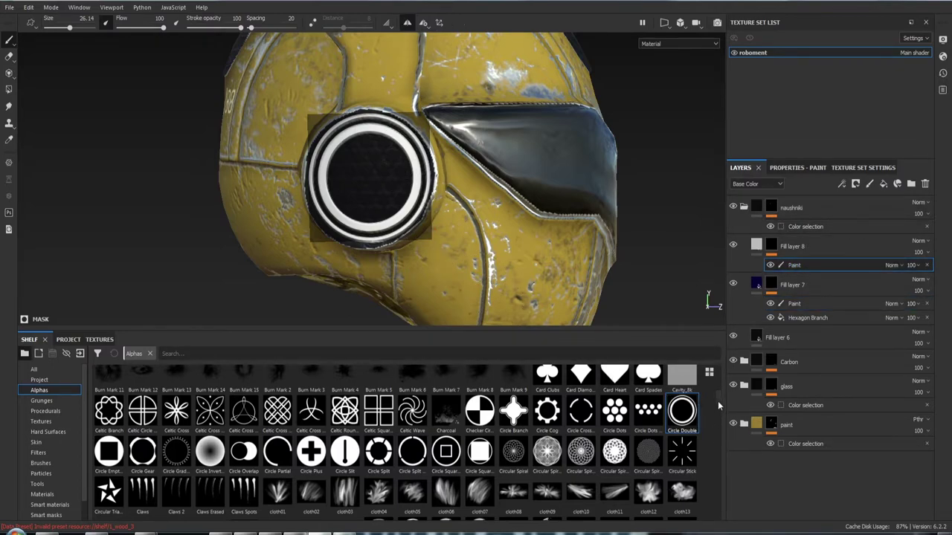
{"action": "left_click_drag", "start_coordinate": [718, 400], "coordinate": [718, 408]}
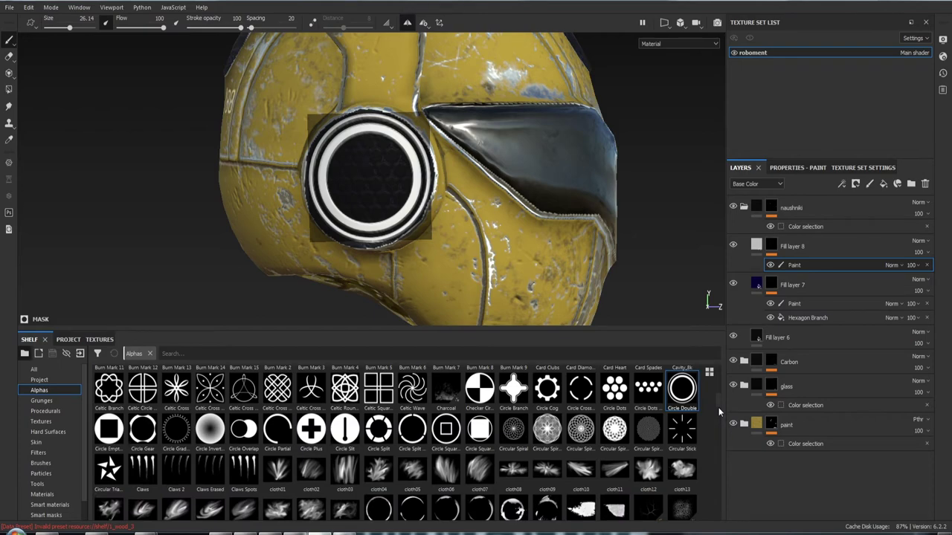
{"action": "left_click", "coordinate": [788, 169]}
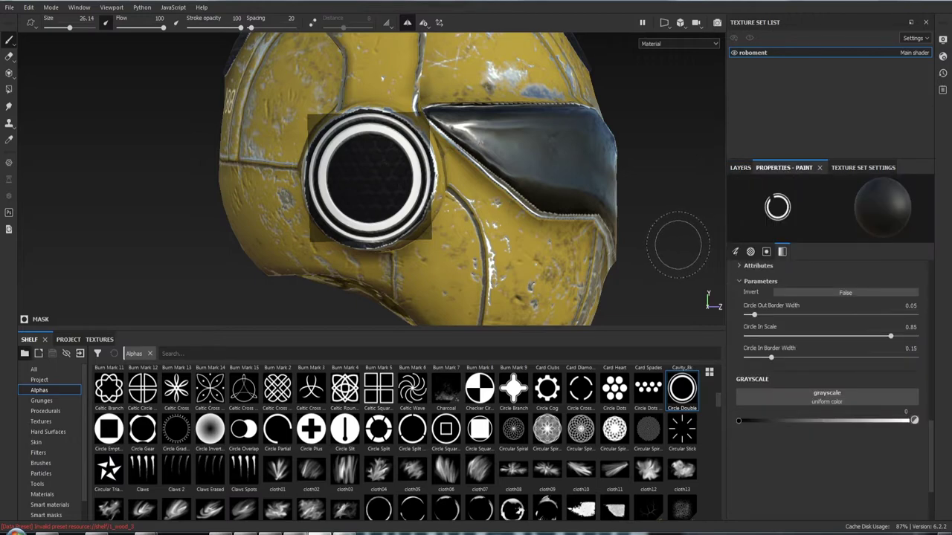
{"action": "left_click", "coordinate": [766, 251]}
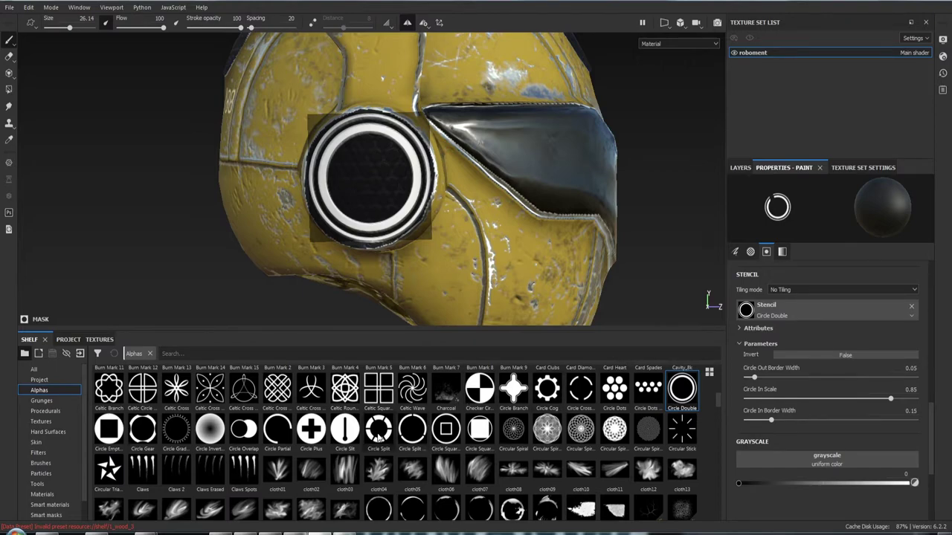
- Swap the stencil to Circle Split and fit its size, border width and gaps over the eye
{"action": "left_click_drag", "start_coordinate": [378, 430], "coordinate": [802, 305]}
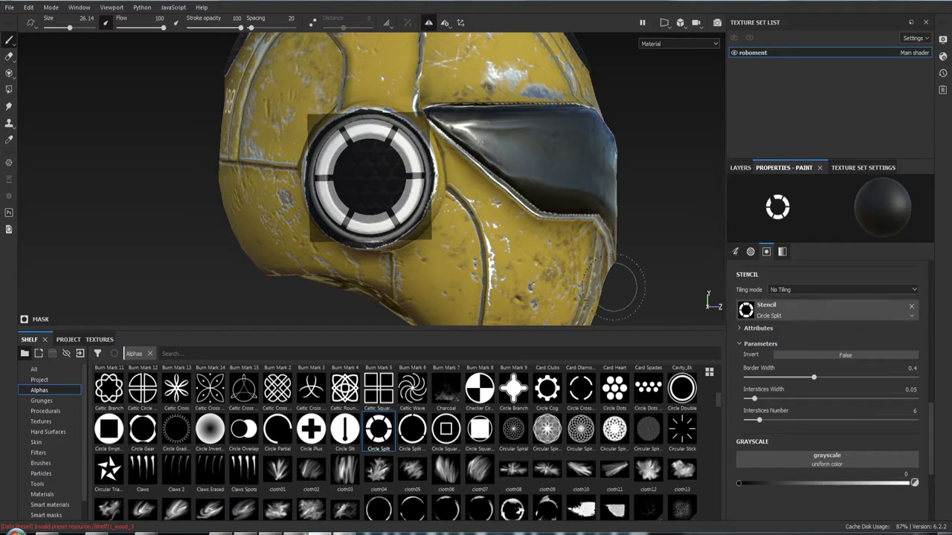
{"action": "key", "text": "s"}
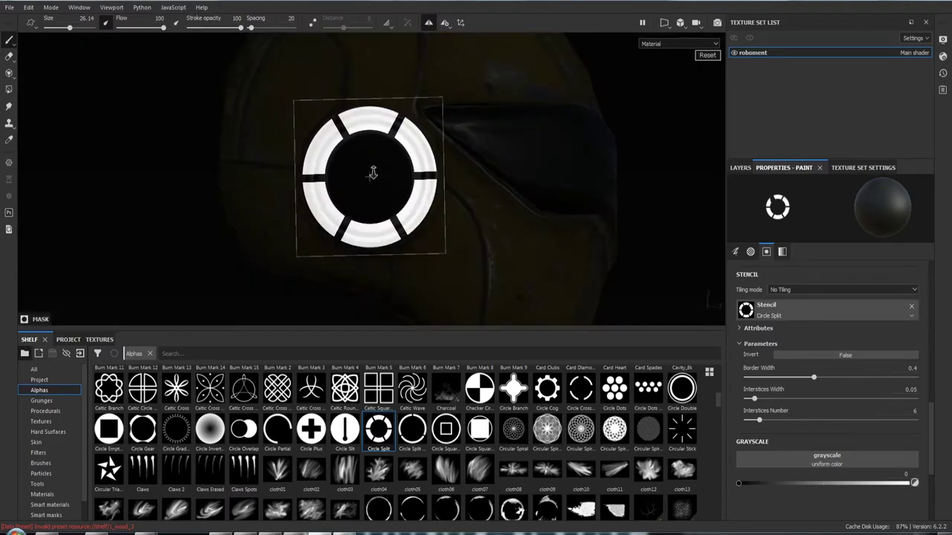
{"action": "right_click_drag", "start_coordinate": [372, 172], "coordinate": [357, 110]}
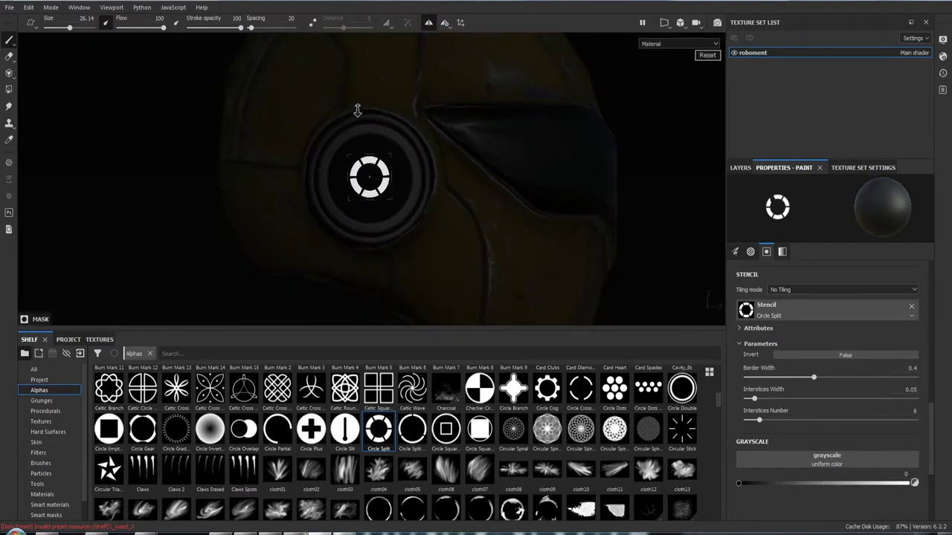
{"action": "scroll", "coordinate": [855, 439], "scroll_direction": "down", "scroll_amount": 2}
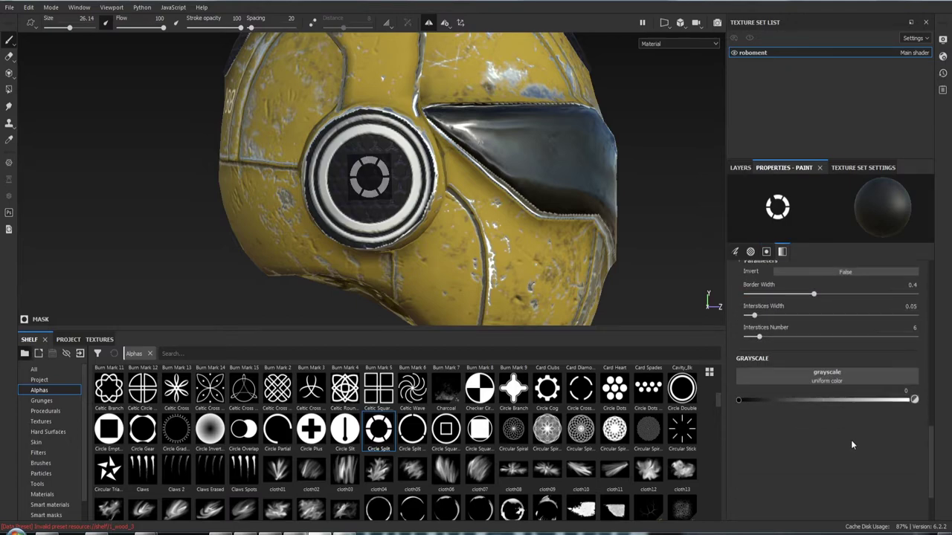
{"action": "scroll", "coordinate": [850, 439], "scroll_direction": "up", "scroll_amount": 2}
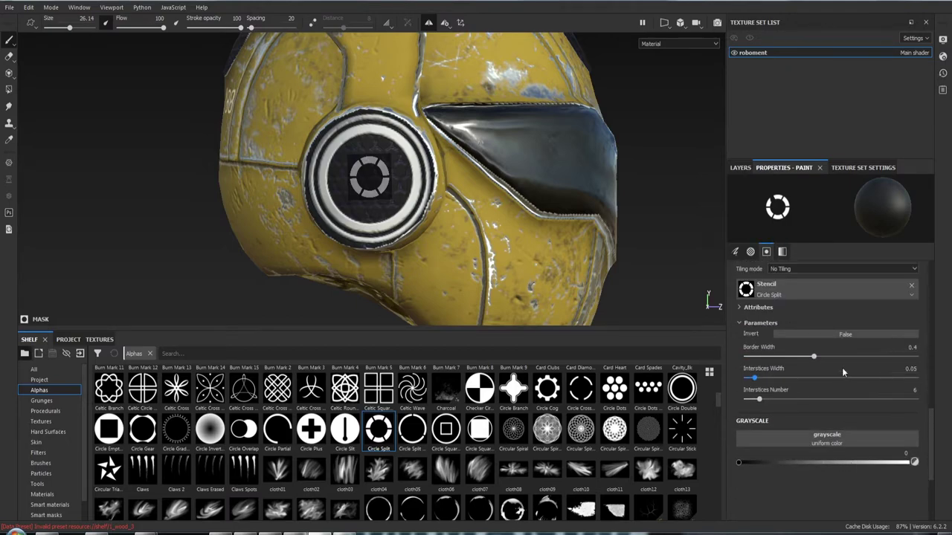
{"action": "left_click_drag", "start_coordinate": [816, 360], "coordinate": [852, 361]}
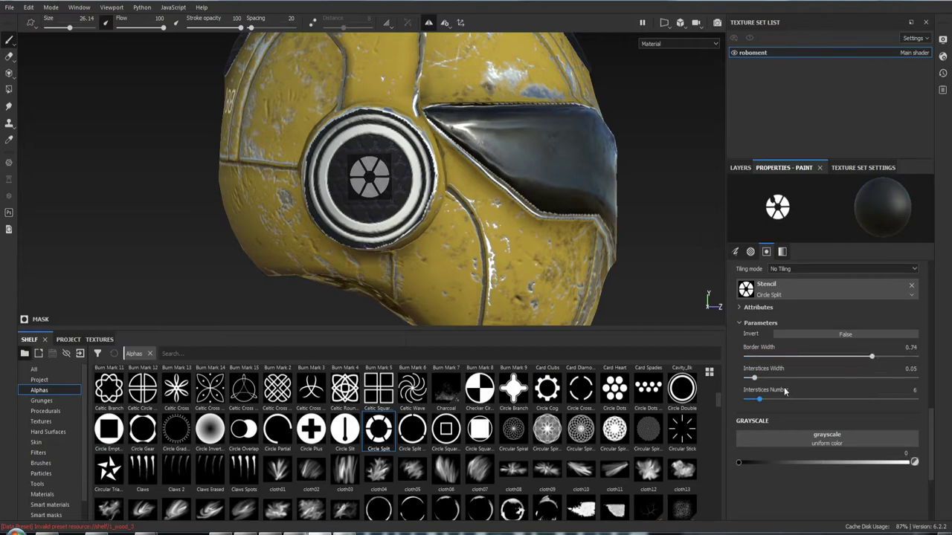
{"action": "left_click_drag", "start_coordinate": [759, 381], "coordinate": [757, 378]}
{"action": "mouse_move", "coordinate": [764, 402]}
{"action": "left_mouse_down"}
{"action": "mouse_move", "coordinate": [779, 399]}
{"action": "mouse_move", "coordinate": [753, 398]}
{"action": "left_mouse_up"}
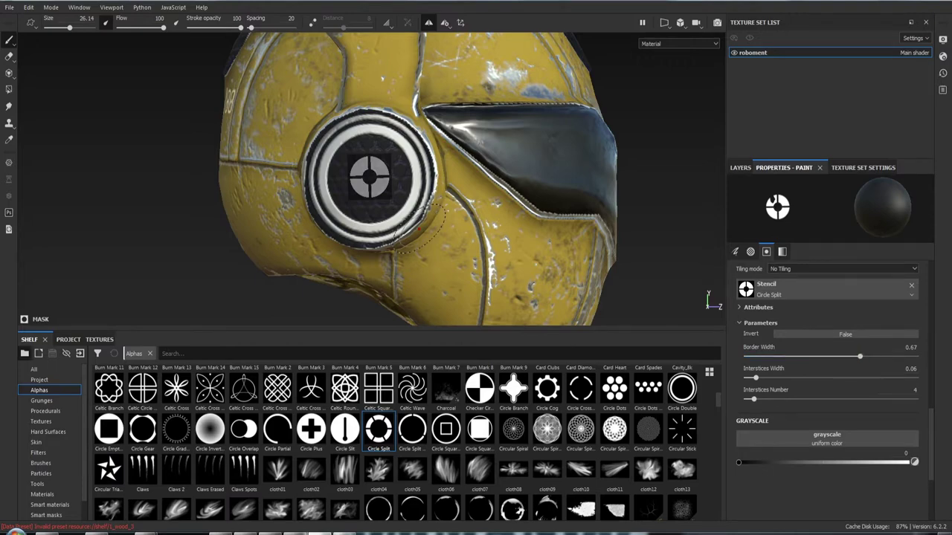
{"action": "key", "text": "s"}
{"action": "right_click_drag", "start_coordinate": [389, 179], "coordinate": [401, 198]}
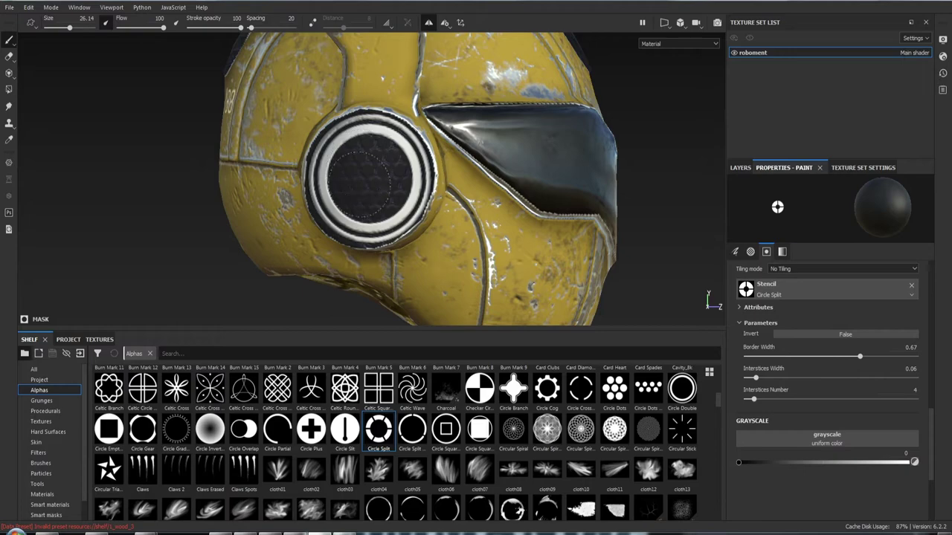
- Paint the Circle Split crosshair pattern onto the eye in white
{"action": "left_click", "coordinate": [369, 176]}
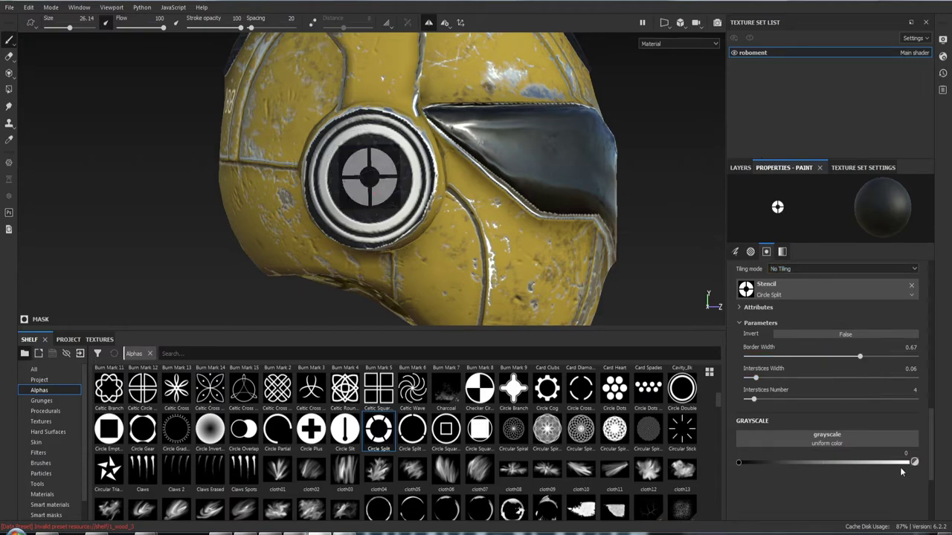
{"action": "left_click_drag", "start_coordinate": [900, 471], "coordinate": [920, 466]}
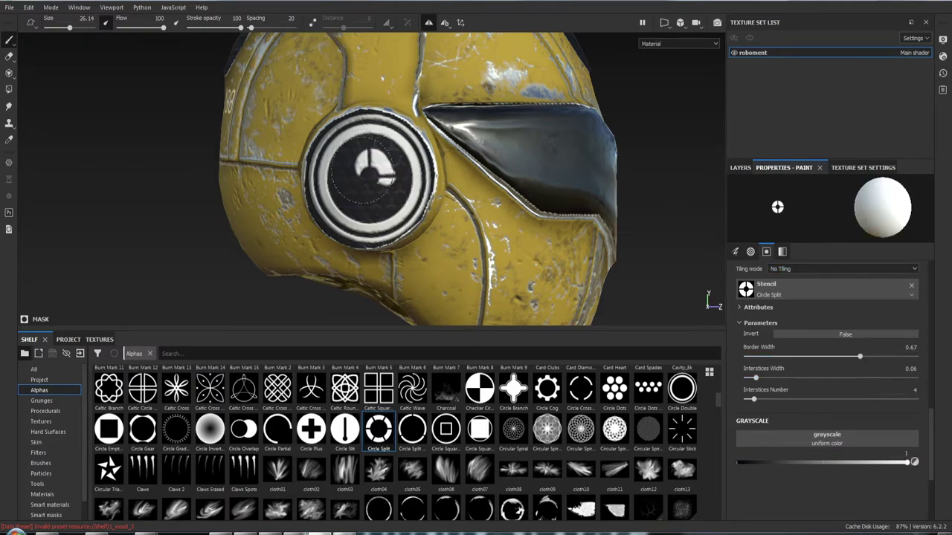
{"action": "mouse_move", "coordinate": [379, 183]}
{"action": "left_mouse_down"}
{"action": "mouse_move", "coordinate": [366, 158]}
{"action": "mouse_move", "coordinate": [358, 163]}
{"action": "mouse_move", "coordinate": [368, 168]}
{"action": "left_mouse_up"}
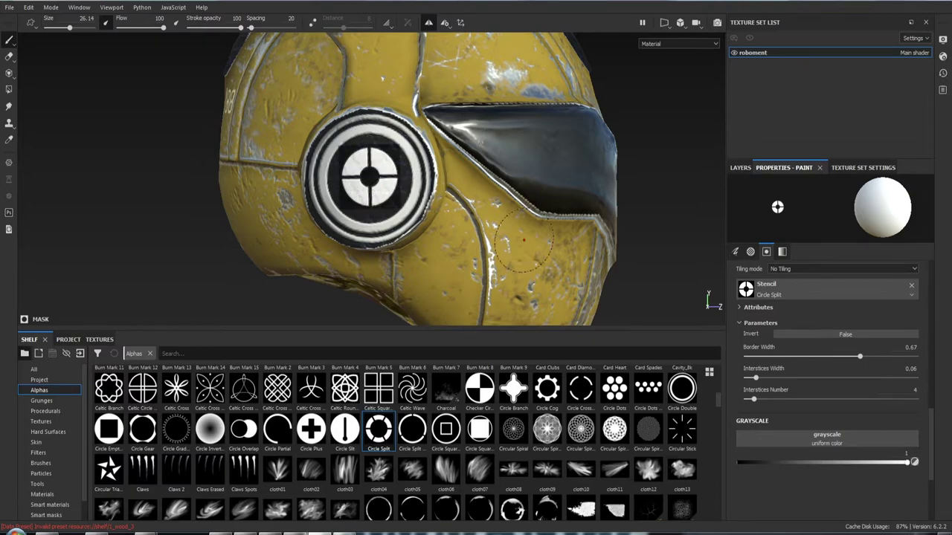
- Select Fill layer 7's Paint sublayer and clear the Circle Split stencil from the brush
{"action": "left_click", "coordinate": [741, 169]}
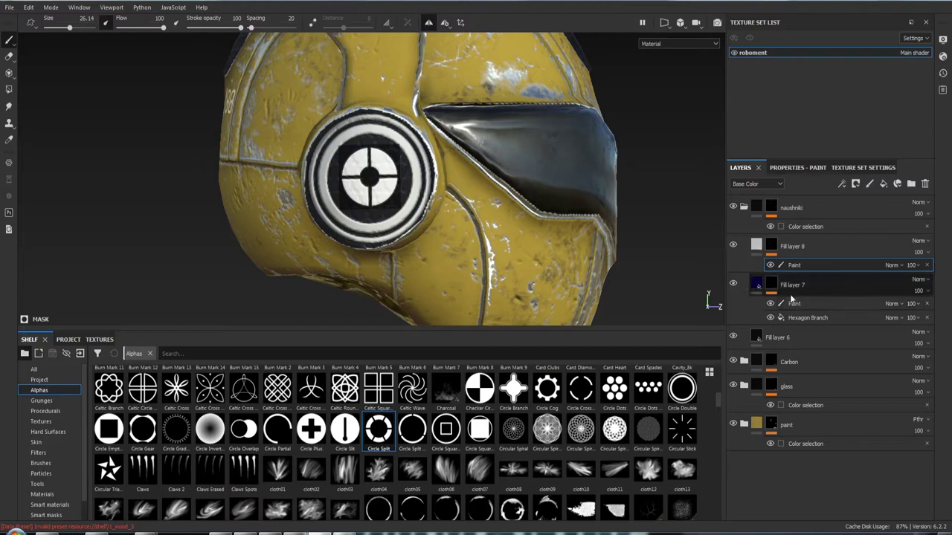
{"action": "left_click", "coordinate": [801, 306]}
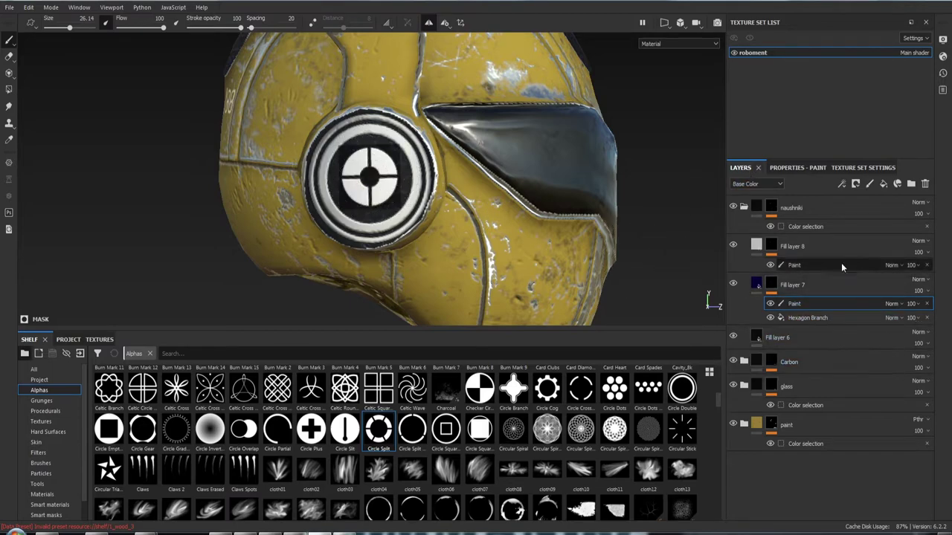
{"action": "left_click", "coordinate": [795, 169]}
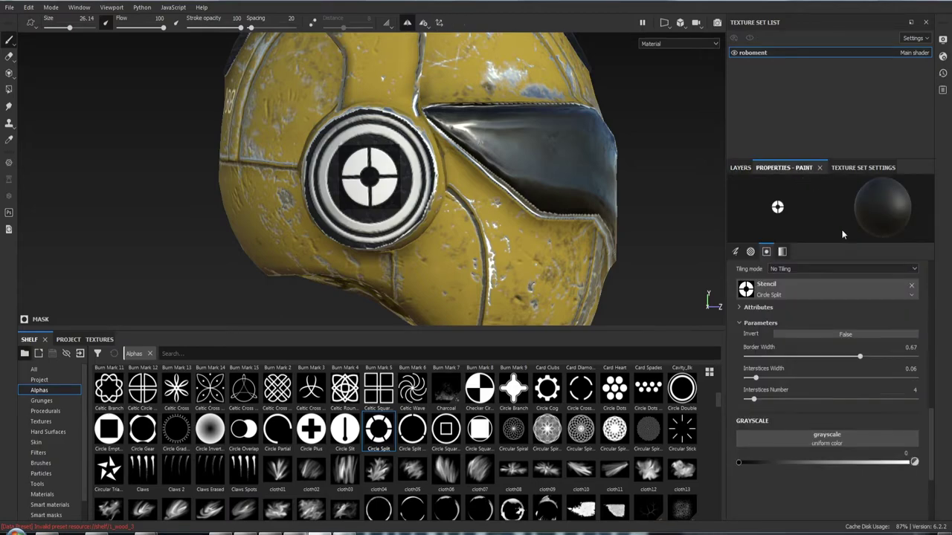
{"action": "left_click", "coordinate": [911, 287]}
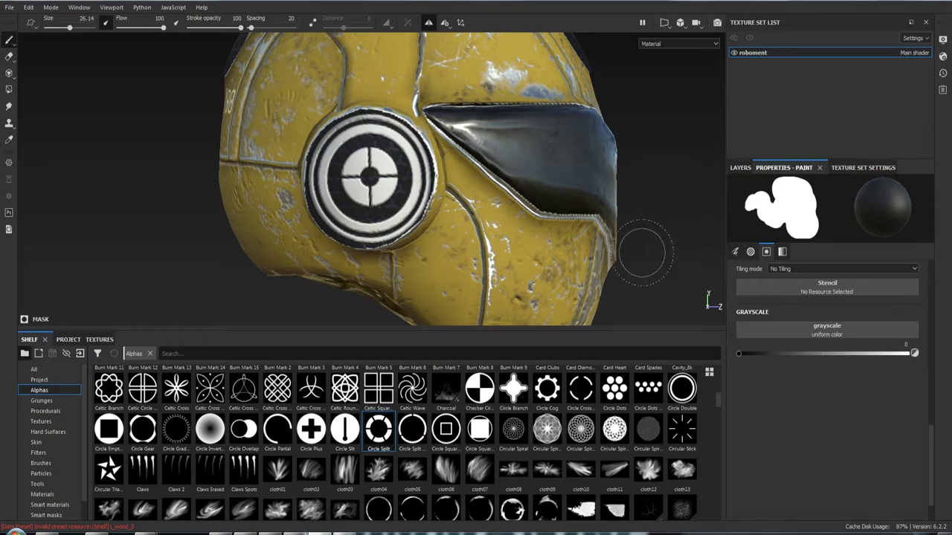
- Orbit to the helmet's side and turn off symmetric painting
{"action": "mouse_move", "coordinate": [637, 251]}
{"action": "left_mouse_down", "text": "alt"}
{"action": "mouse_move", "coordinate": [629, 206]}
{"action": "mouse_move", "coordinate": [644, 206]}
{"action": "left_mouse_up", "text": "alt"}
{"action": "left_click", "coordinate": [741, 168]}
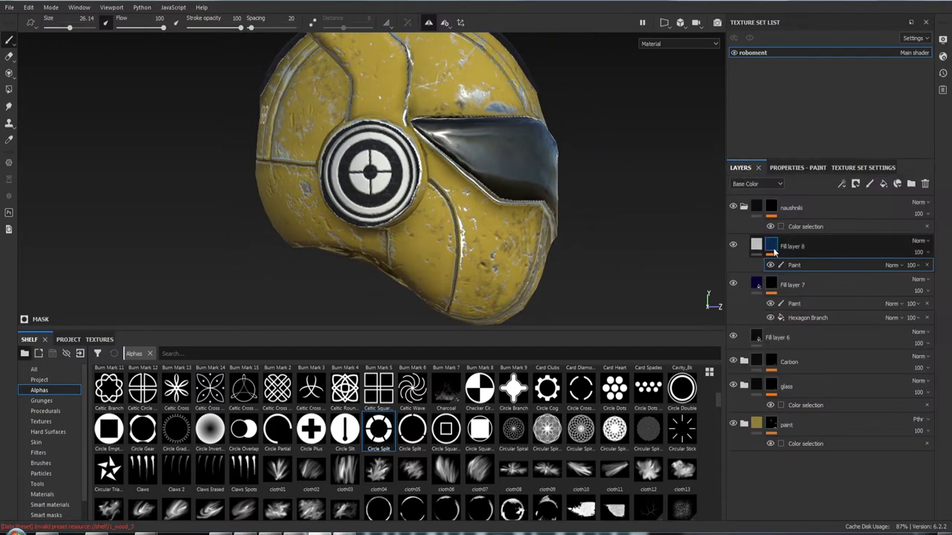
{"action": "left_click", "coordinate": [818, 171]}
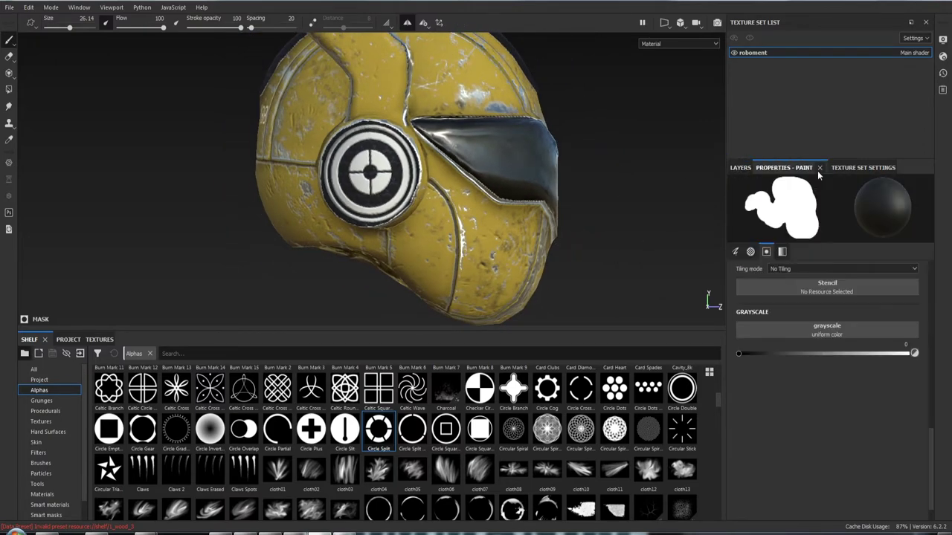
{"action": "scroll", "coordinate": [805, 365], "scroll_direction": "up", "scroll_amount": 3}
{"action": "scroll", "coordinate": [850, 362], "scroll_direction": "up", "scroll_amount": 2}
{"action": "scroll", "coordinate": [844, 364], "scroll_direction": "down", "scroll_amount": 5}
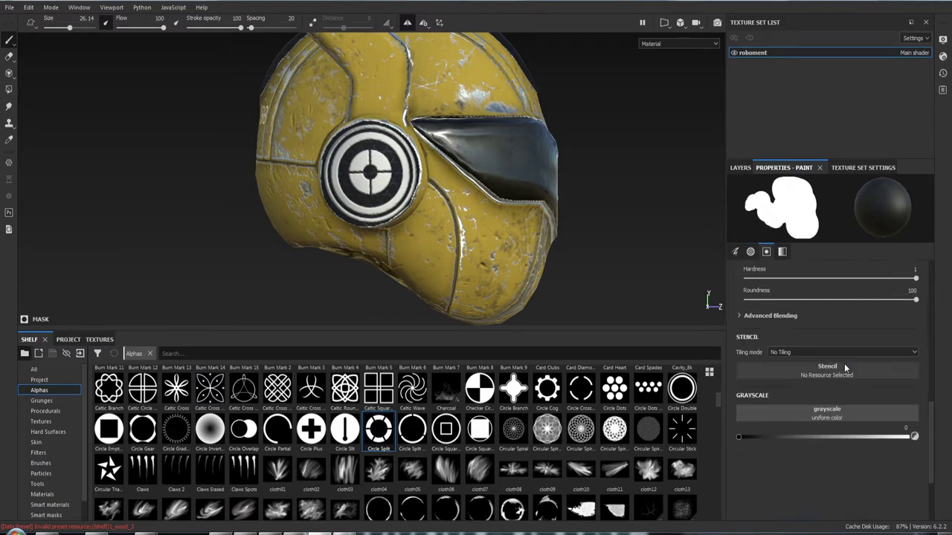
{"action": "scroll", "coordinate": [796, 364], "scroll_direction": "down", "scroll_amount": 1}
{"action": "mouse_move", "coordinate": [627, 212]}
{"action": "left_mouse_down", "text": "alt"}
{"action": "mouse_move", "coordinate": [520, 136]}
{"action": "mouse_move", "coordinate": [513, 246]}
{"action": "mouse_move", "coordinate": [577, 243]}
{"action": "mouse_move", "coordinate": [233, 245]}
{"action": "left_mouse_up", "text": "alt"}
{"action": "left_click", "coordinate": [408, 23]}
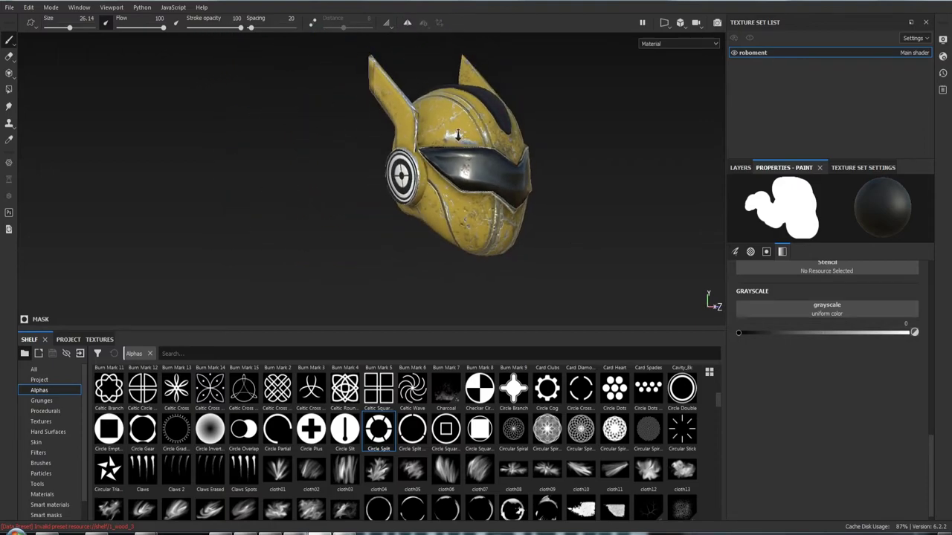
- Collapse the naushniki folder, expand the paint folder and select the patern layer's mask
{"action": "mouse_move", "coordinate": [394, 89]}
{"action": "left_mouse_down", "text": "alt"}
{"action": "mouse_move", "coordinate": [370, 191]}
{"action": "mouse_move", "coordinate": [179, 185]}
{"action": "mouse_move", "coordinate": [374, 207]}
{"action": "mouse_move", "coordinate": [626, 208]}
{"action": "mouse_move", "coordinate": [479, 222]}
{"action": "mouse_move", "coordinate": [538, 200]}
{"action": "mouse_move", "coordinate": [376, 206]}
{"action": "mouse_move", "coordinate": [674, 206]}
{"action": "left_mouse_up", "text": "alt"}
{"action": "right_click_drag", "start_coordinate": [674, 206], "coordinate": [588, 330], "text": "alt"}
{"action": "mouse_move", "coordinate": [588, 330]}
{"action": "left_mouse_down", "text": "alt"}
{"action": "mouse_move", "coordinate": [542, 272]}
{"action": "mouse_move", "coordinate": [663, 248]}
{"action": "mouse_move", "coordinate": [531, 260]}
{"action": "mouse_move", "coordinate": [142, 253]}
{"action": "mouse_move", "coordinate": [300, 213]}
{"action": "mouse_move", "coordinate": [321, 249]}
{"action": "mouse_move", "coordinate": [389, 299]}
{"action": "mouse_move", "coordinate": [537, 198]}
{"action": "left_mouse_up", "text": "alt"}
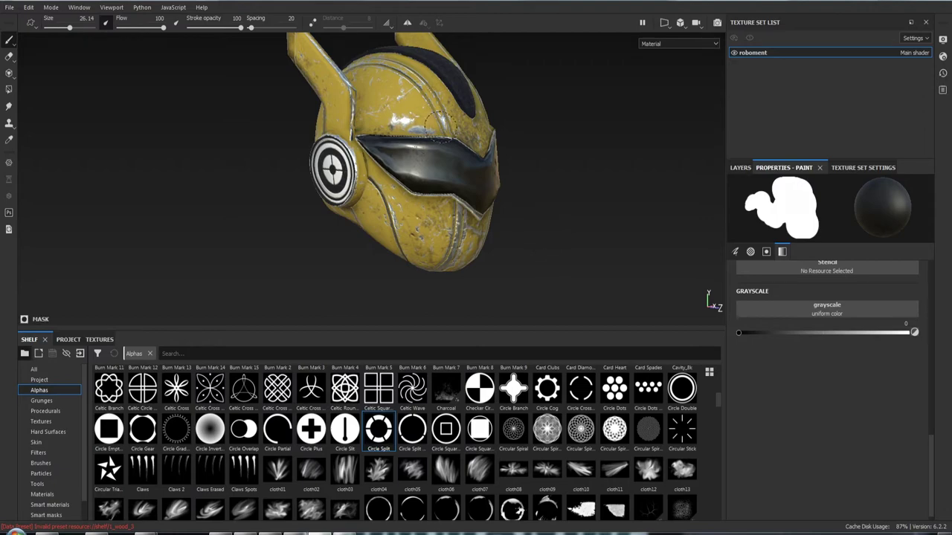
{"action": "left_click", "coordinate": [739, 169]}
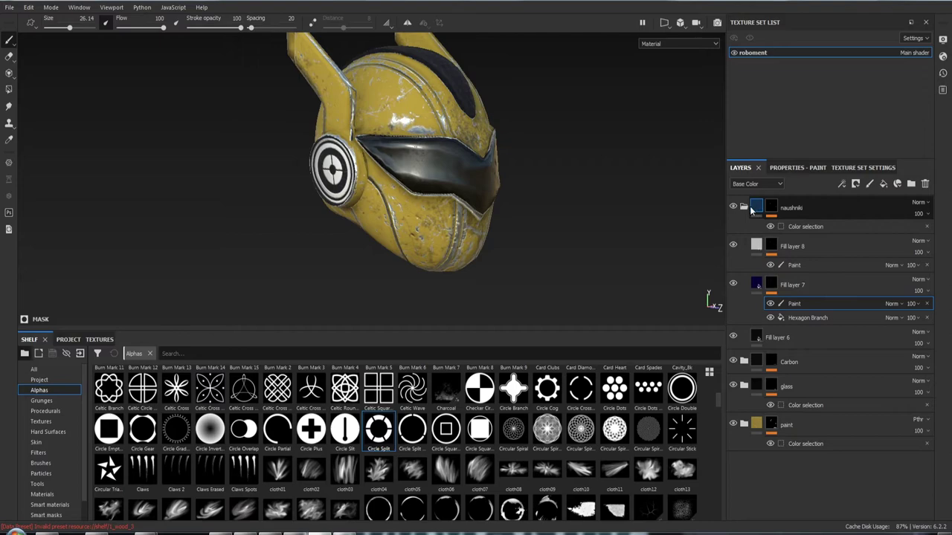
{"action": "left_click", "coordinate": [748, 210]}
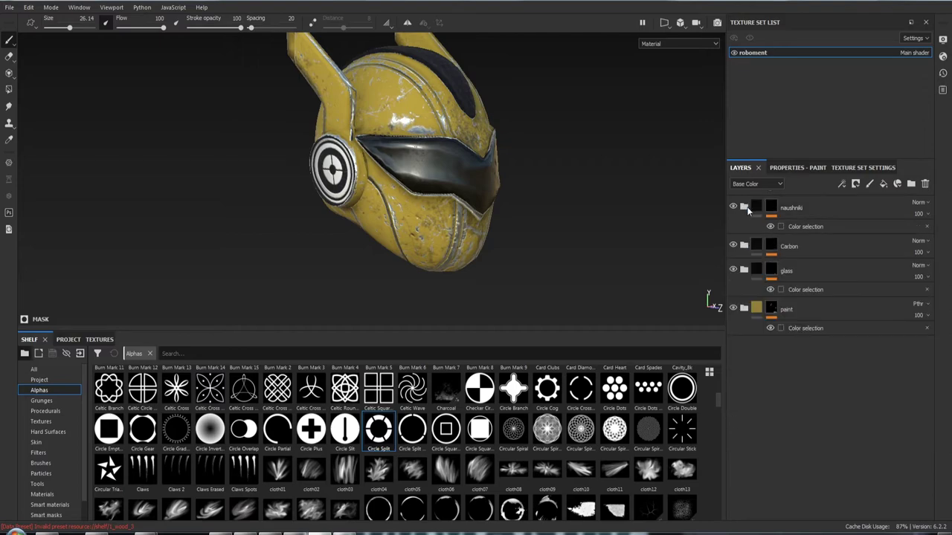
{"action": "left_click", "coordinate": [744, 310]}
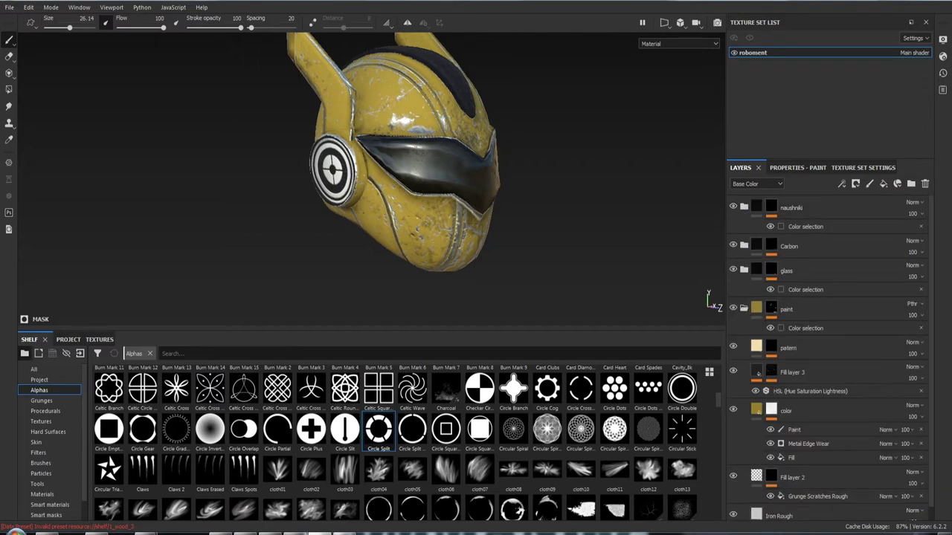
{"action": "mouse_move", "coordinate": [510, 230]}
{"action": "left_mouse_down", "text": "alt"}
{"action": "mouse_move", "coordinate": [883, 250]}
{"action": "mouse_move", "coordinate": [704, 241]}
{"action": "left_mouse_up", "text": "alt"}
{"action": "scroll", "coordinate": [826, 312], "scroll_direction": "down", "scroll_amount": 1}
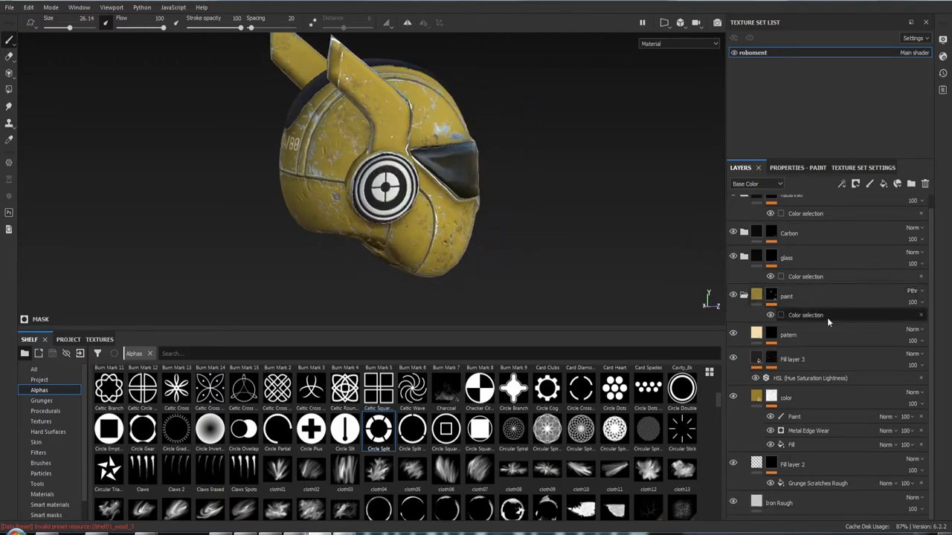
{"action": "left_click", "coordinate": [773, 335]}
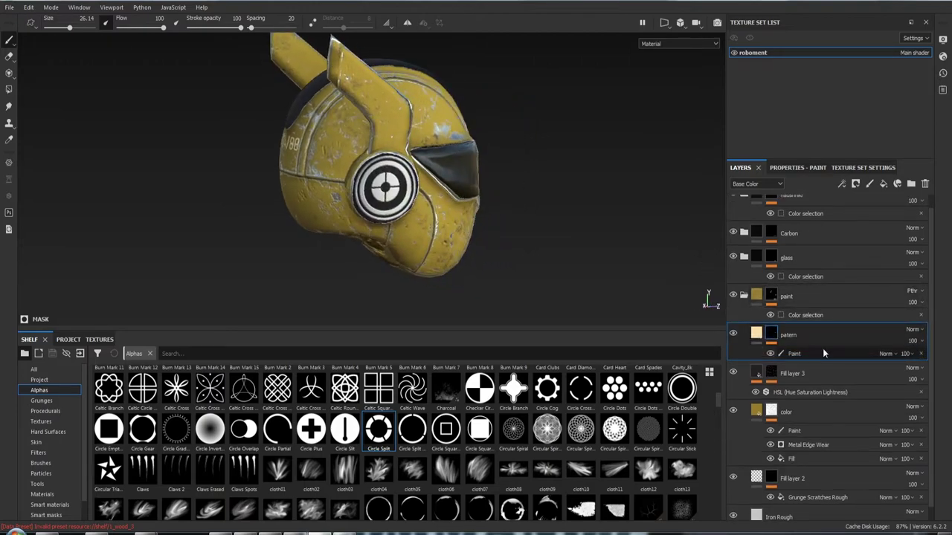
- Reduce the brush size to 14.37 and try a white stroke on the helmet top, then undo it
{"action": "left_click", "coordinate": [803, 170]}
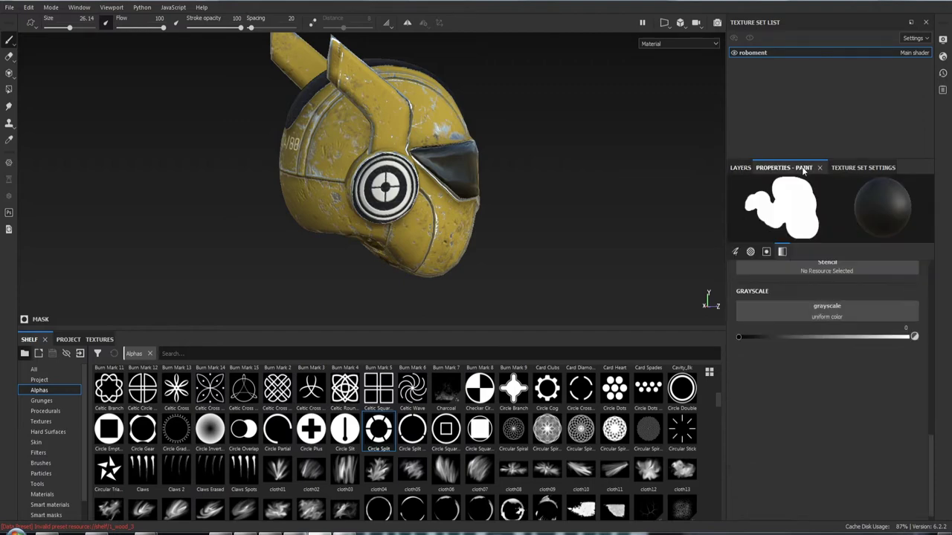
{"action": "left_click_drag", "start_coordinate": [632, 201], "coordinate": [318, 212], "text": "alt"}
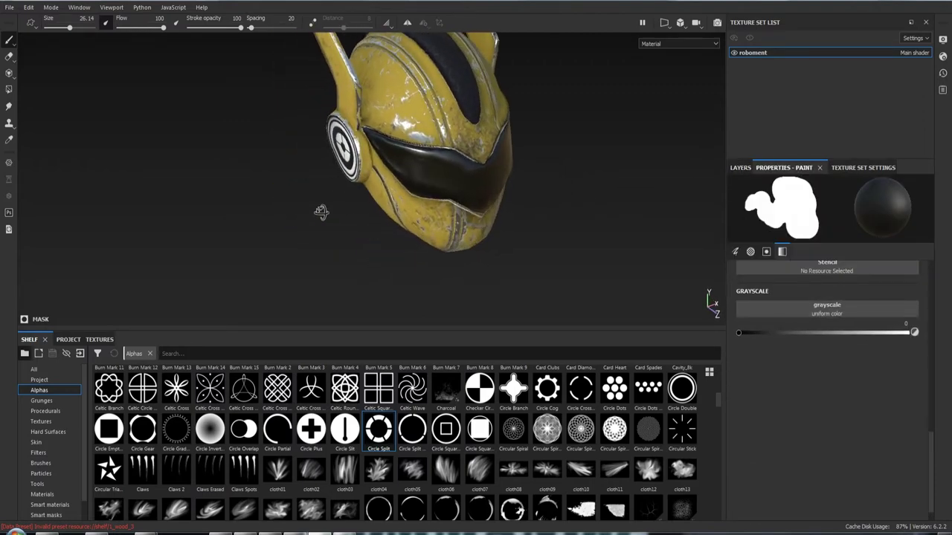
{"action": "right_click_drag", "start_coordinate": [318, 213], "coordinate": [632, 294], "text": "alt"}
{"action": "left_click_drag", "start_coordinate": [632, 294], "coordinate": [637, 235], "text": "alt"}
{"action": "right_click_drag", "start_coordinate": [637, 236], "coordinate": [610, 236], "text": "ctrl"}
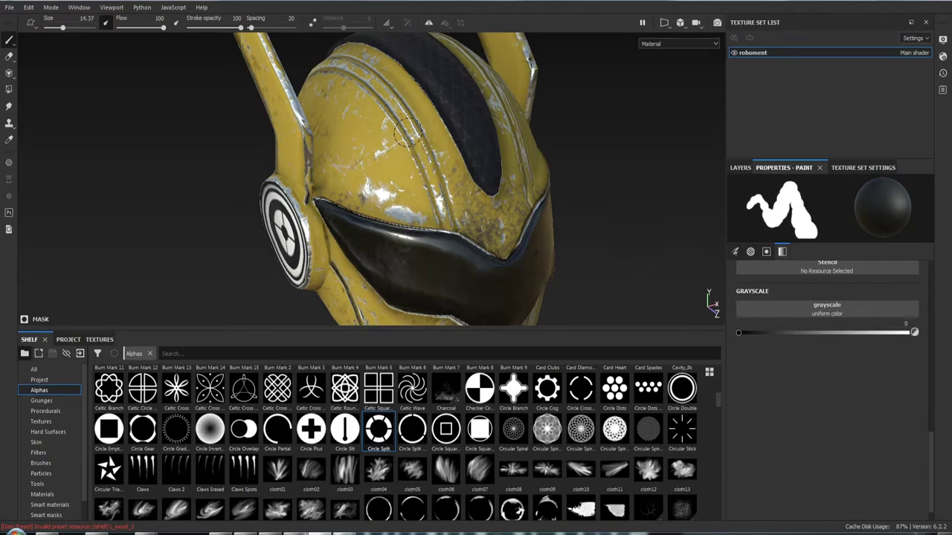
{"action": "left_click_drag", "start_coordinate": [412, 133], "coordinate": [441, 215]}
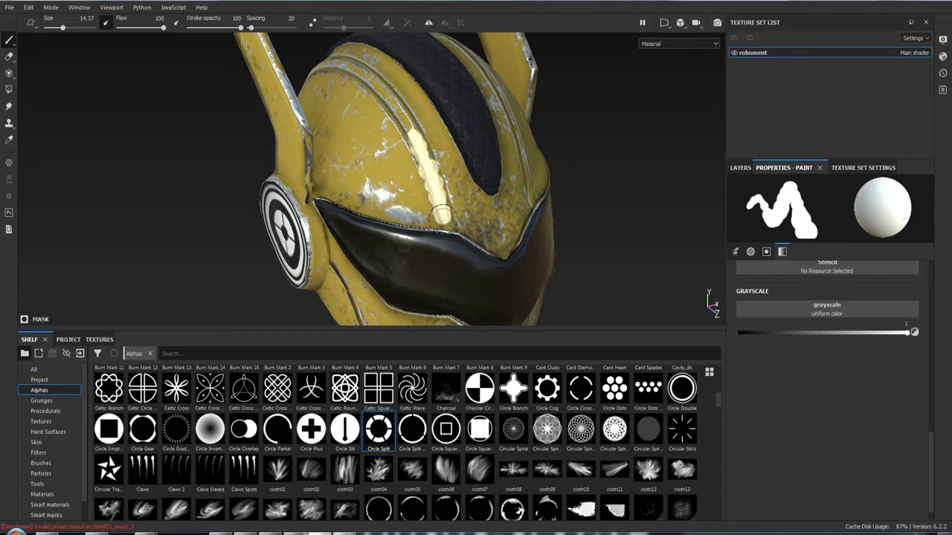
{"action": "key", "text": "ctrl+z"}
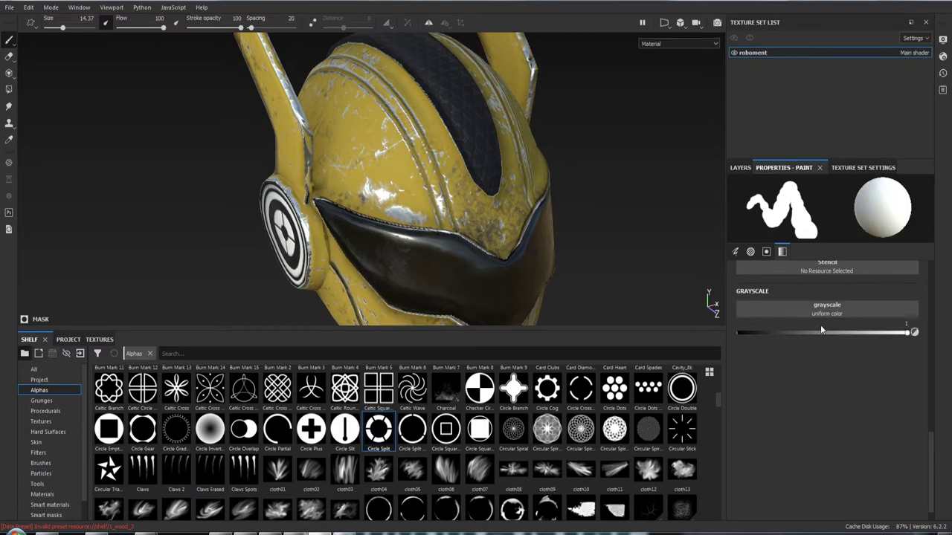
- Switch the brush alpha to the square shape
{"action": "scroll", "coordinate": [788, 302], "scroll_direction": "up", "scroll_amount": 2}
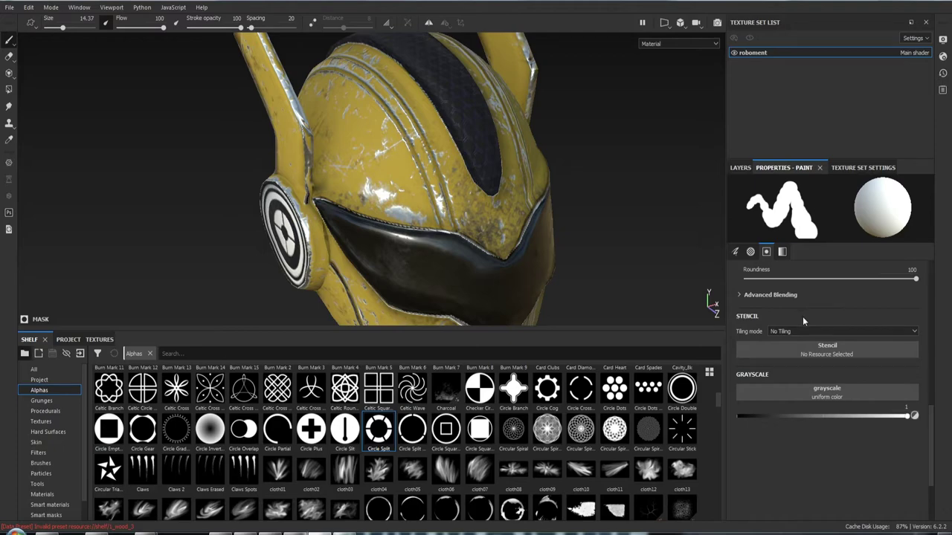
{"action": "scroll", "coordinate": [802, 316], "scroll_direction": "up", "scroll_amount": 3}
{"action": "left_click", "coordinate": [808, 333]}
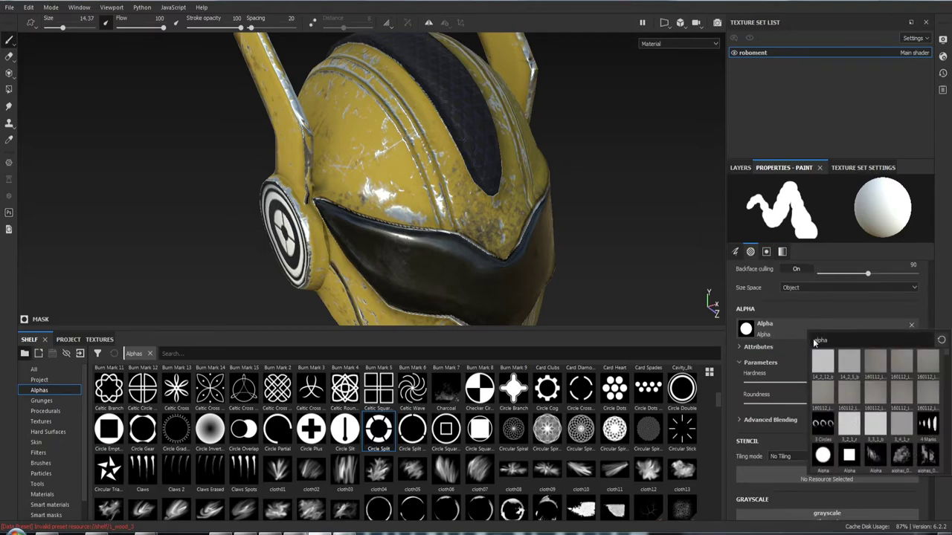
{"action": "scroll", "coordinate": [858, 425], "scroll_direction": "down", "scroll_amount": 2}
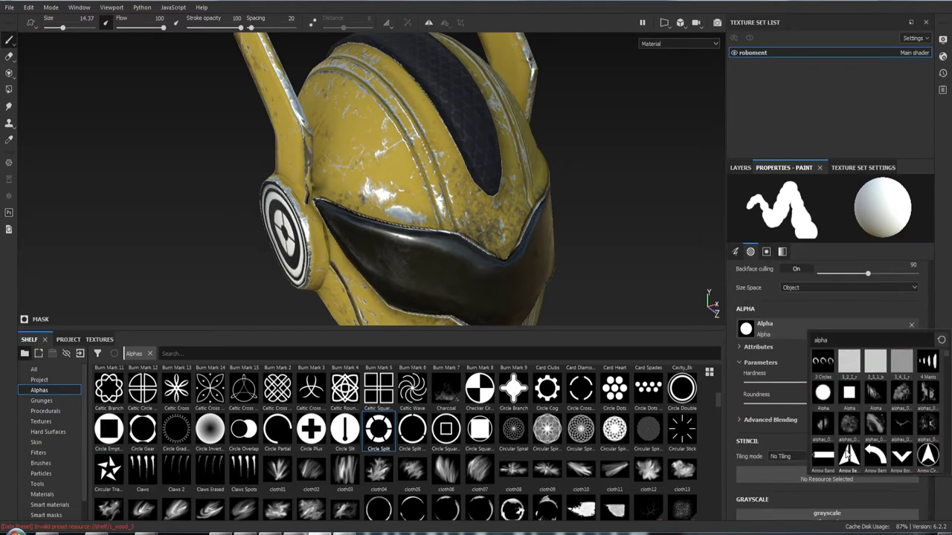
{"action": "left_click", "coordinate": [847, 399]}
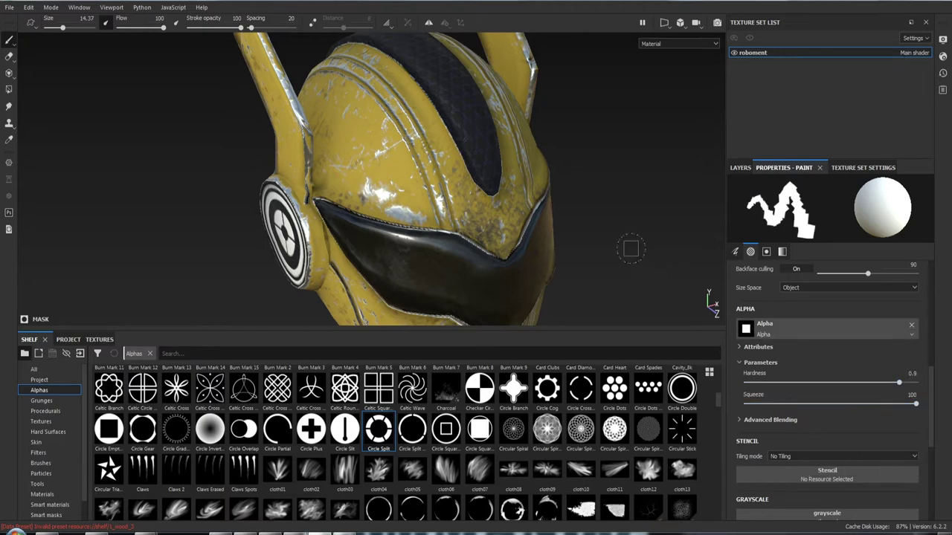
- Set the brush's angle jitter and size jitter to 0, testing and undoing diagonal strokes
{"action": "left_click_drag", "start_coordinate": [379, 115], "coordinate": [465, 197]}
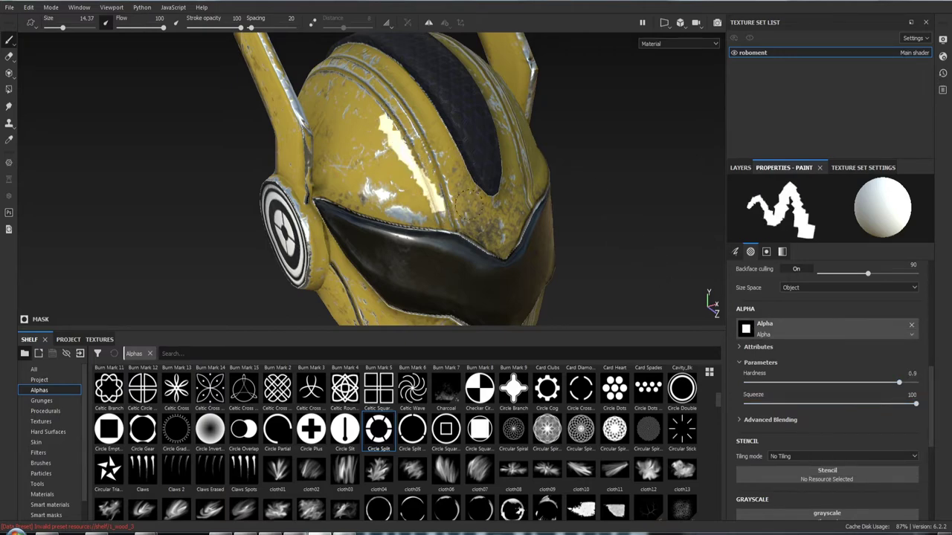
{"action": "key", "text": "ctrl+z"}
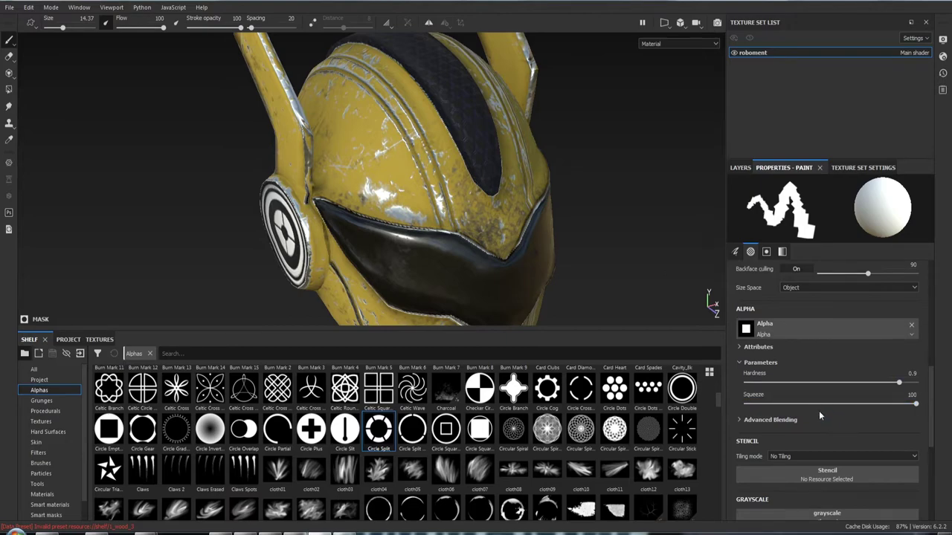
{"action": "scroll", "coordinate": [819, 410], "scroll_direction": "up", "scroll_amount": 2}
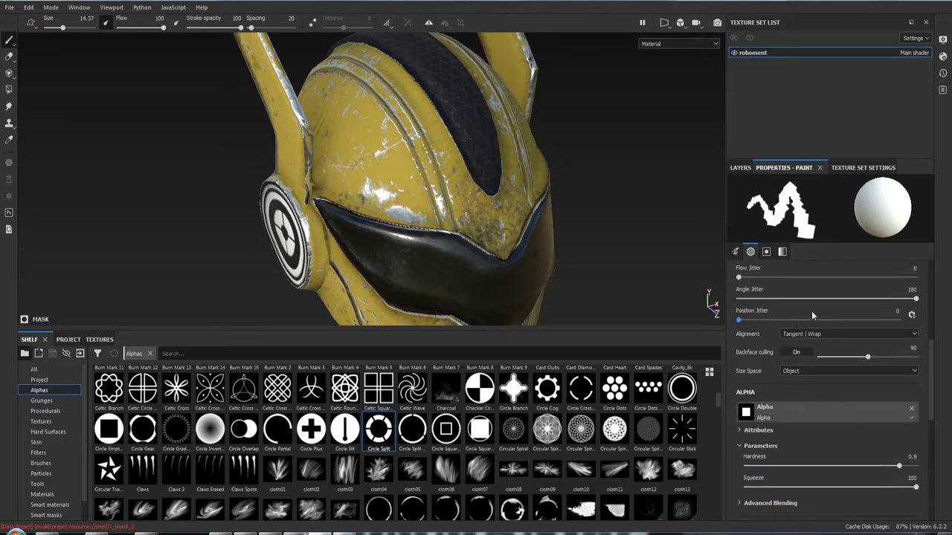
{"action": "left_click_drag", "start_coordinate": [809, 298], "coordinate": [728, 301]}
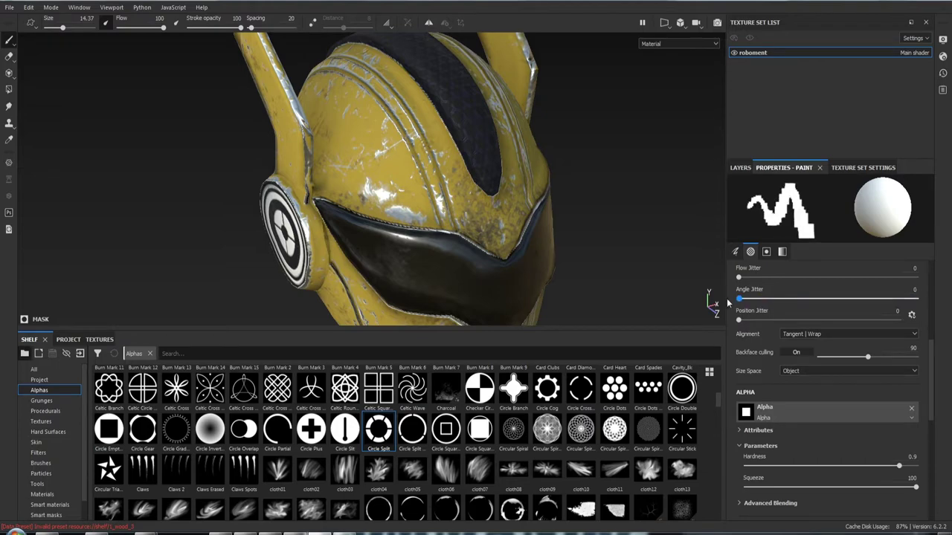
{"action": "scroll", "coordinate": [776, 298], "scroll_direction": "up", "scroll_amount": 1}
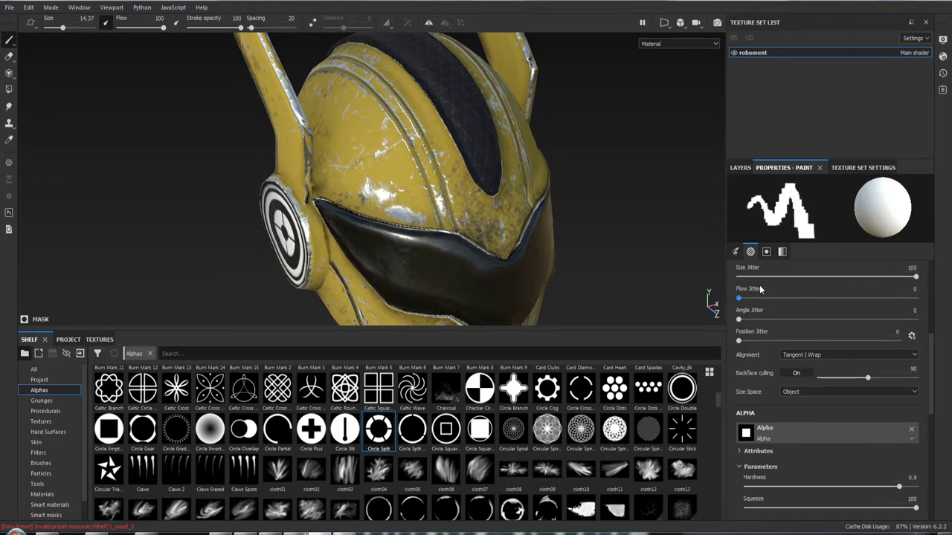
{"action": "left_click_drag", "start_coordinate": [759, 277], "coordinate": [721, 281]}
{"action": "scroll", "coordinate": [763, 295], "scroll_direction": "up", "scroll_amount": 3}
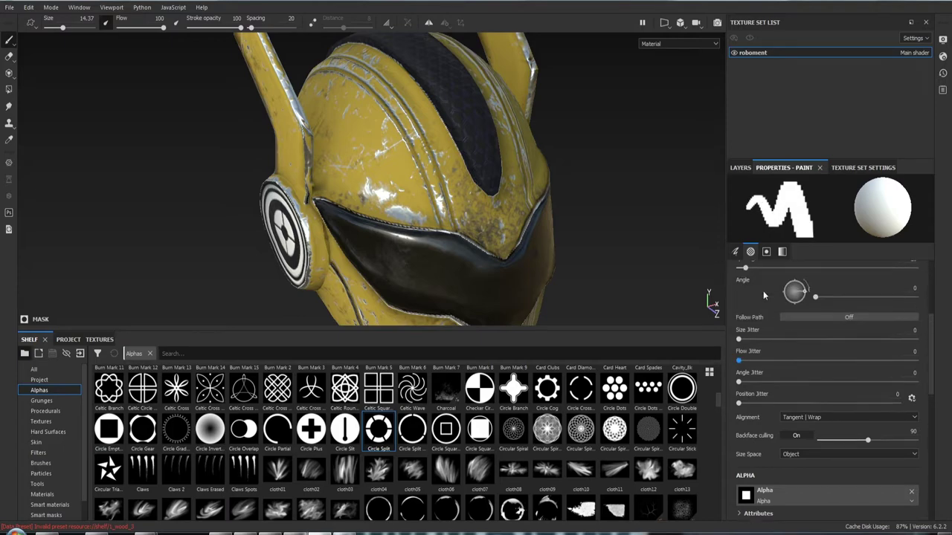
{"action": "left_click_drag", "start_coordinate": [361, 135], "coordinate": [430, 197]}
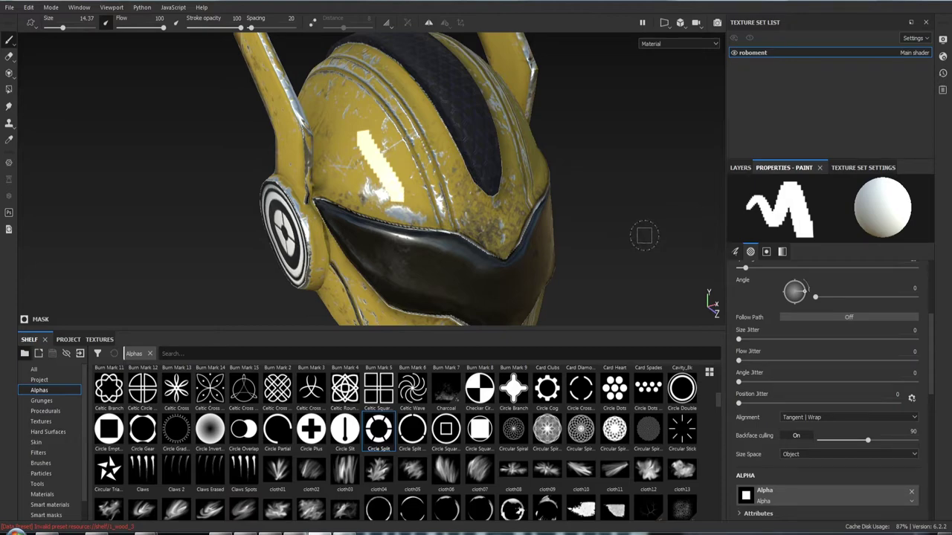
{"action": "key", "text": "ctrl+z"}
- Set brush Spacing to 5 and Angle to 62 for a continuous stroke, then undo the test streak
{"action": "scroll", "coordinate": [801, 338], "scroll_direction": "up", "scroll_amount": 1}
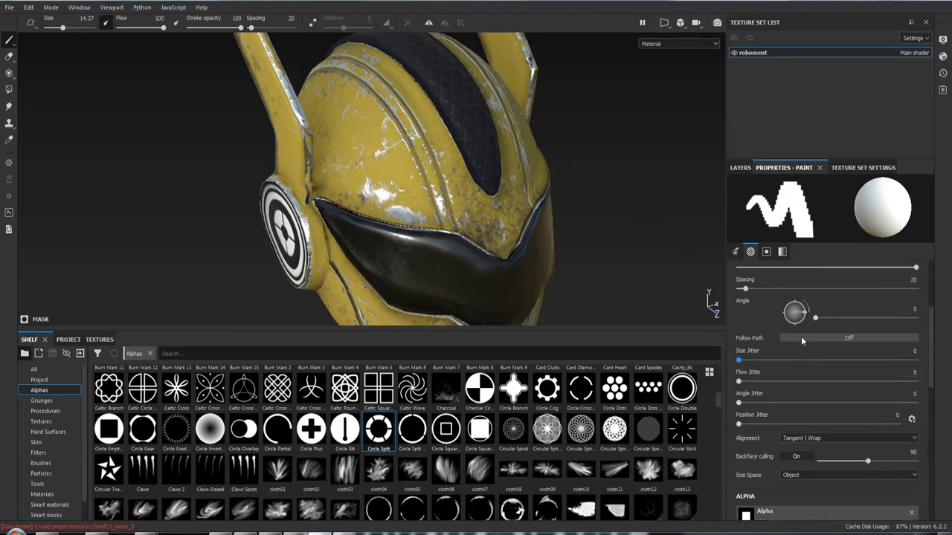
{"action": "scroll", "coordinate": [801, 336], "scroll_direction": "up", "scroll_amount": 1}
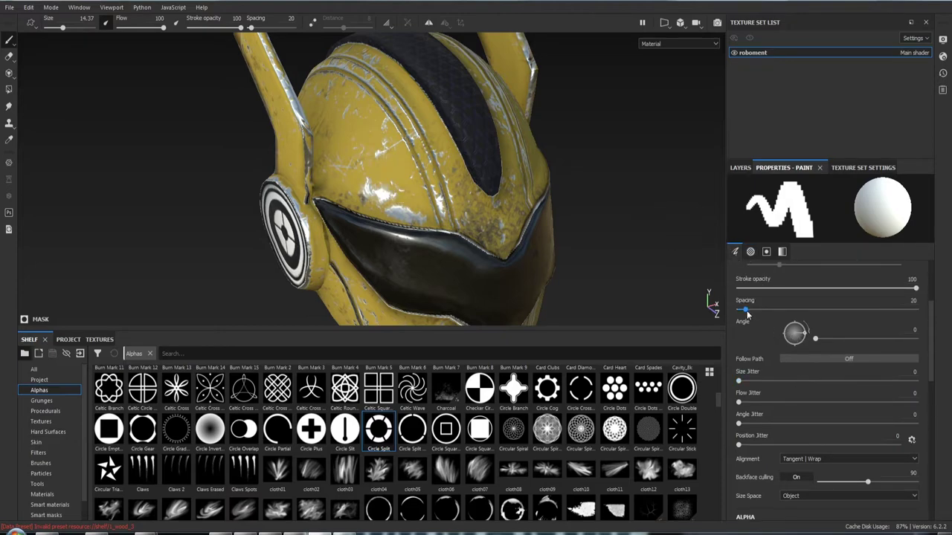
{"action": "left_click_drag", "start_coordinate": [745, 310], "coordinate": [758, 309]}
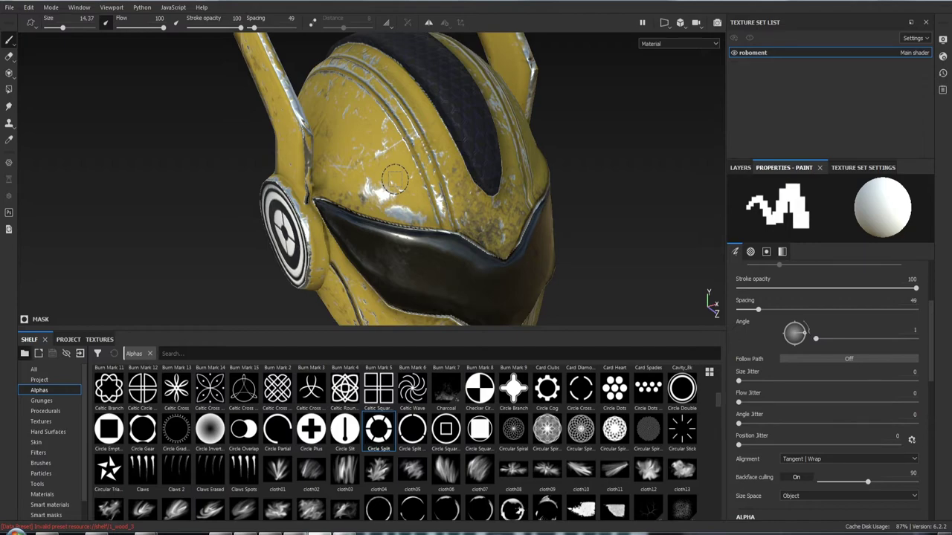
{"action": "left_click_drag", "start_coordinate": [394, 178], "coordinate": [411, 179], "text": "ctrl"}
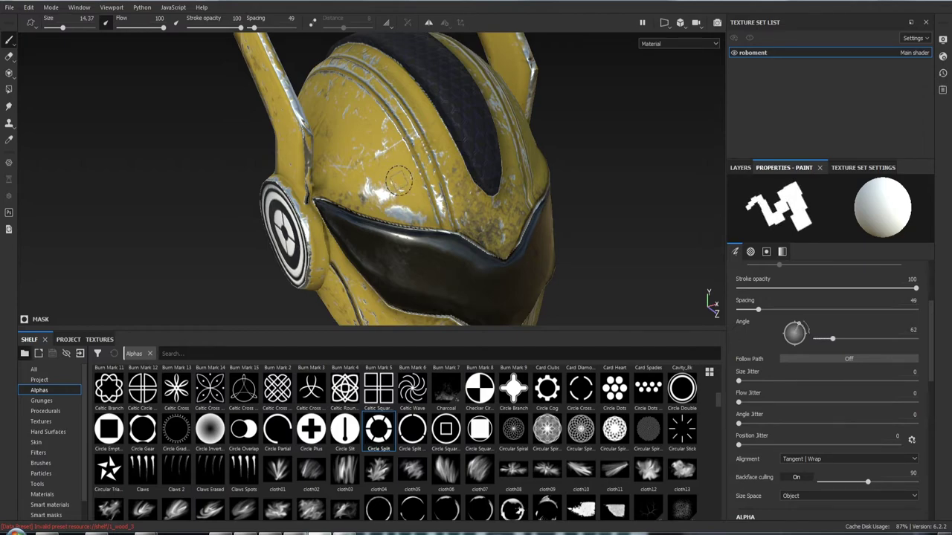
{"action": "scroll", "coordinate": [782, 278], "scroll_direction": "up", "scroll_amount": 1}
{"action": "scroll", "coordinate": [782, 278], "scroll_direction": "up", "scroll_amount": 1}
{"action": "scroll", "coordinate": [794, 294], "scroll_direction": "up", "scroll_amount": 1}
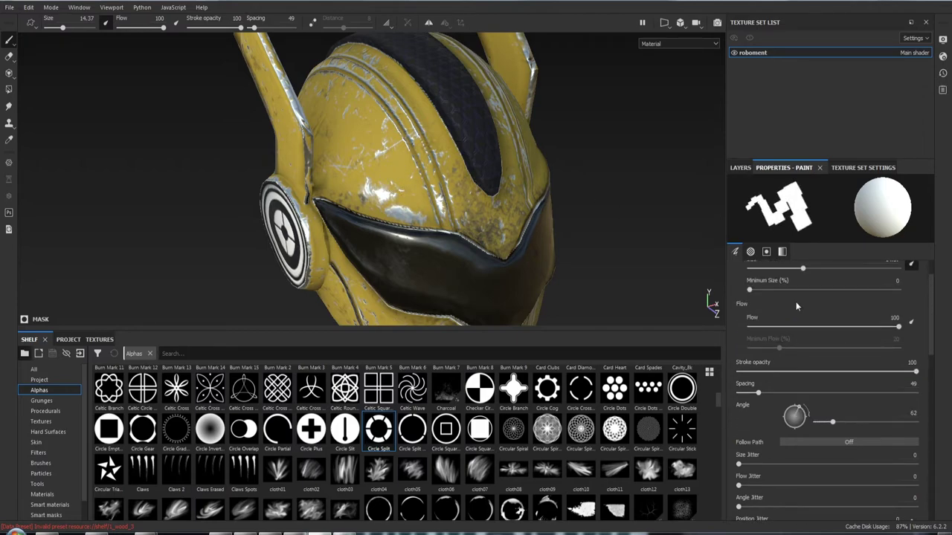
{"action": "scroll", "coordinate": [796, 312], "scroll_direction": "up", "scroll_amount": 1}
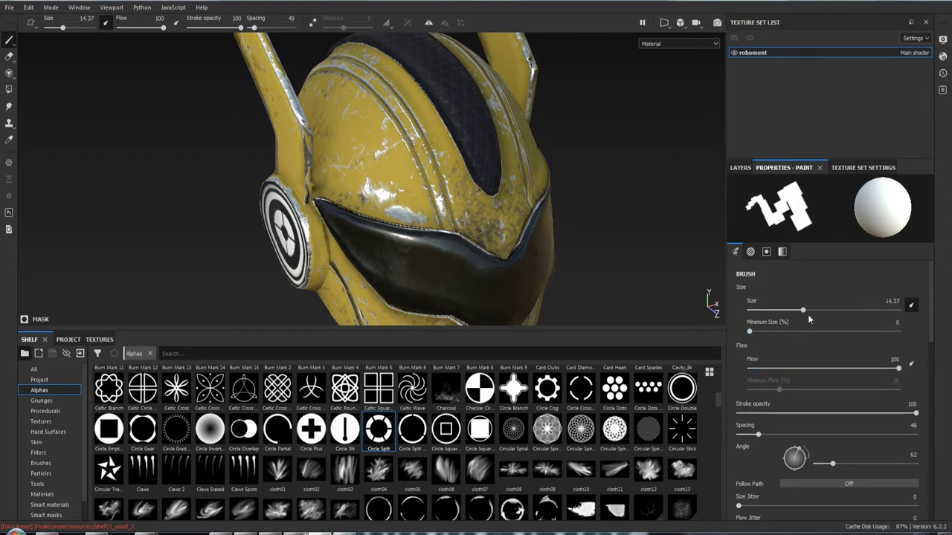
{"action": "scroll", "coordinate": [805, 308], "scroll_direction": "down", "scroll_amount": 1}
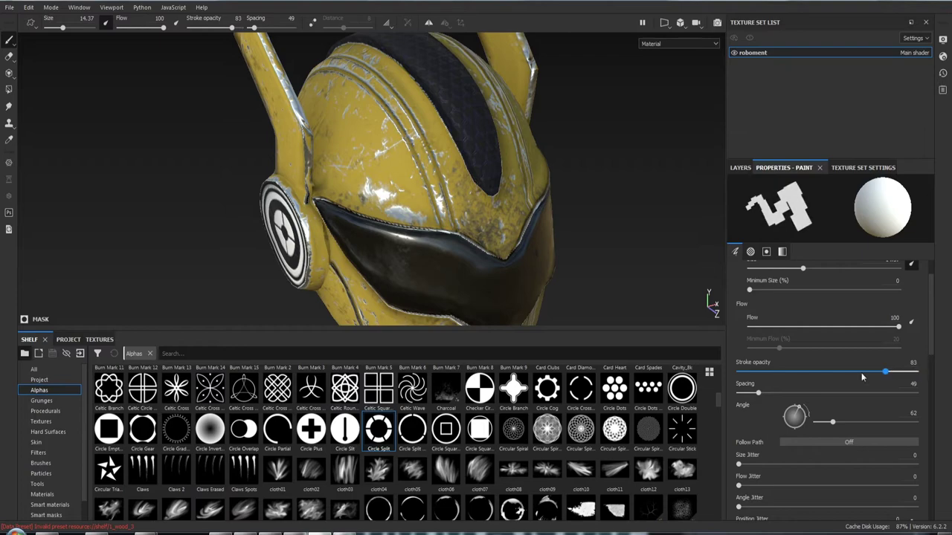
{"action": "left_click_drag", "start_coordinate": [915, 372], "coordinate": [874, 372]}
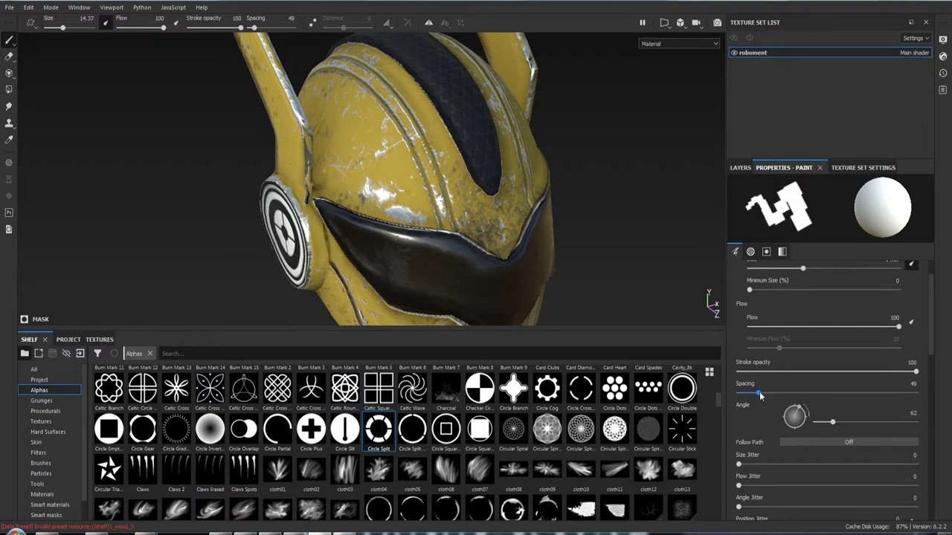
{"action": "left_click_drag", "start_coordinate": [759, 392], "coordinate": [740, 393]}
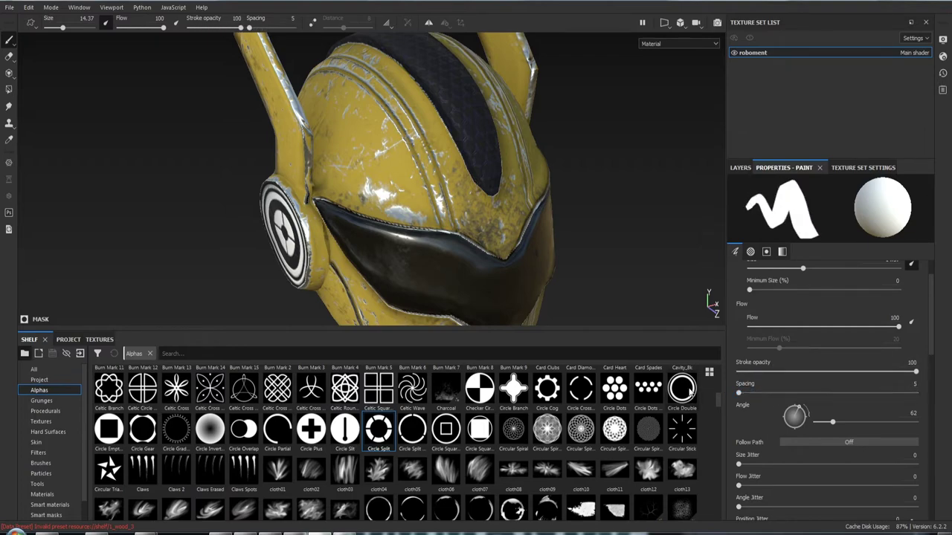
{"action": "left_click_drag", "start_coordinate": [367, 132], "coordinate": [413, 215]}
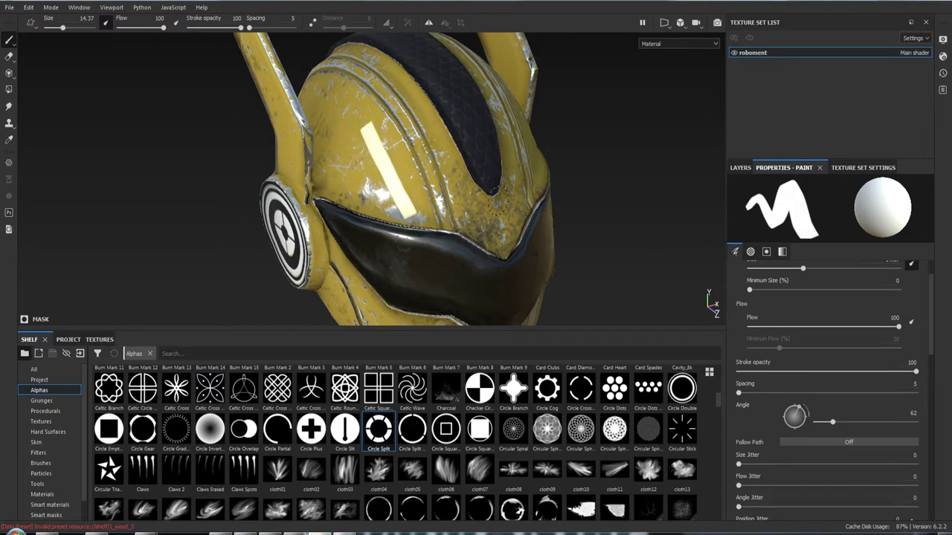
{"action": "key", "text": "ctrl+z"}
- Save the project and turn to a more frontal view of the helmet
{"action": "key", "text": "ctrl+s"}
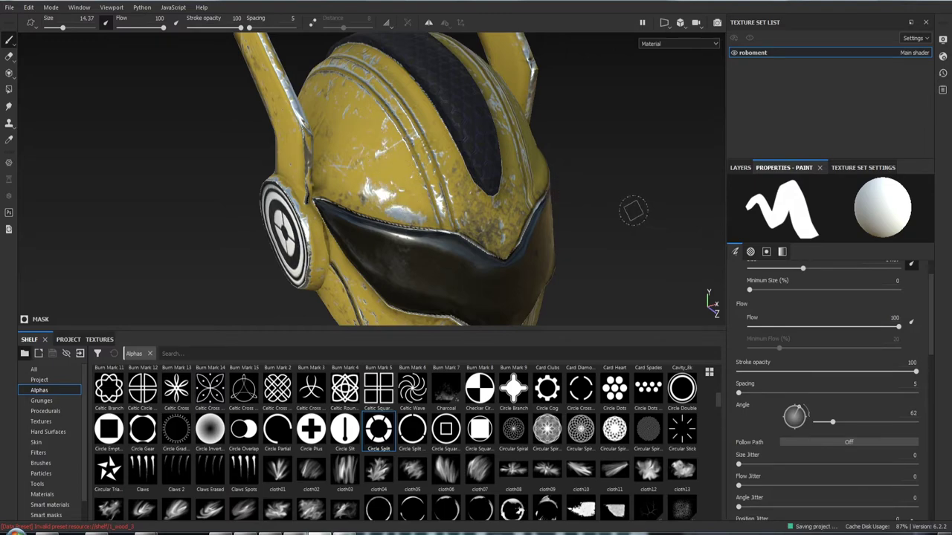
{"action": "left_click_drag", "start_coordinate": [617, 223], "coordinate": [452, 178], "text": "alt"}
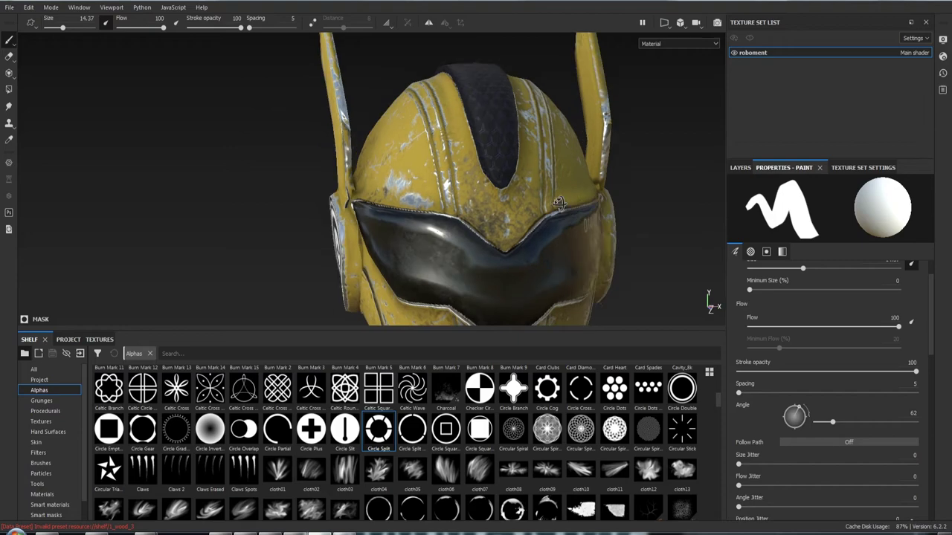
{"action": "scroll", "coordinate": [452, 179], "scroll_direction": "up", "scroll_amount": 2}
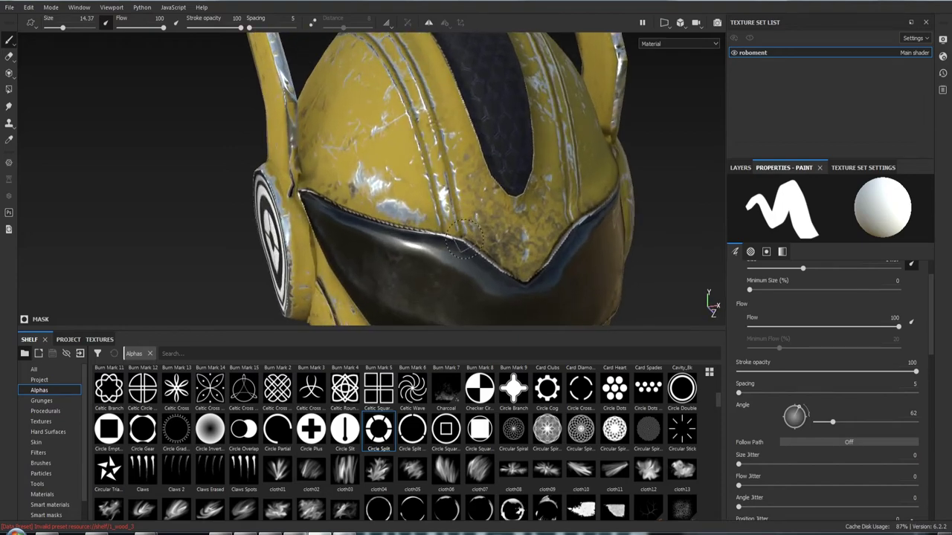
- Enable symmetry, set brush size 11.2 and paint a straight stripe up the front ridge
{"action": "left_click", "coordinate": [427, 23]}
{"action": "left_click_drag", "start_coordinate": [444, 214], "coordinate": [409, 82]}
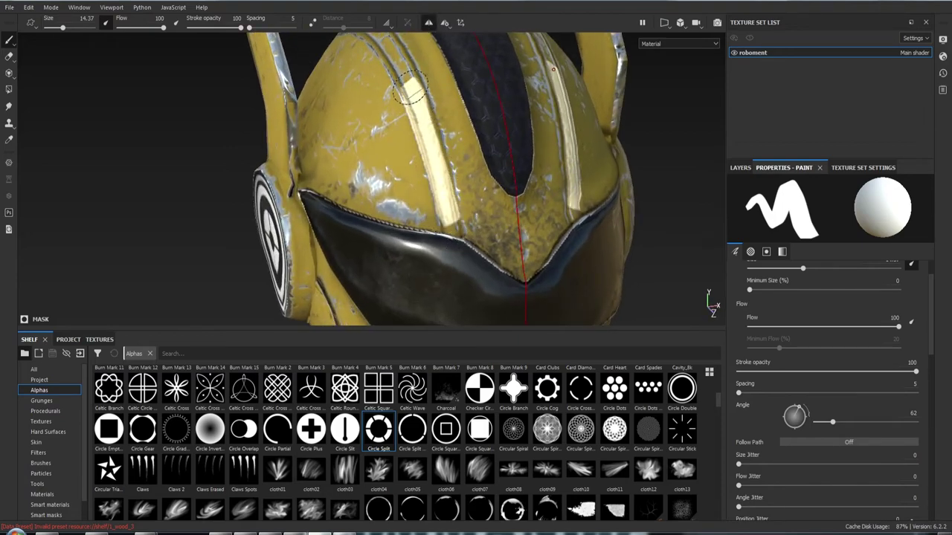
{"action": "key", "text": "ctrl+z"}
{"action": "left_click_drag", "start_coordinate": [461, 215], "coordinate": [449, 214], "text": "alt"}
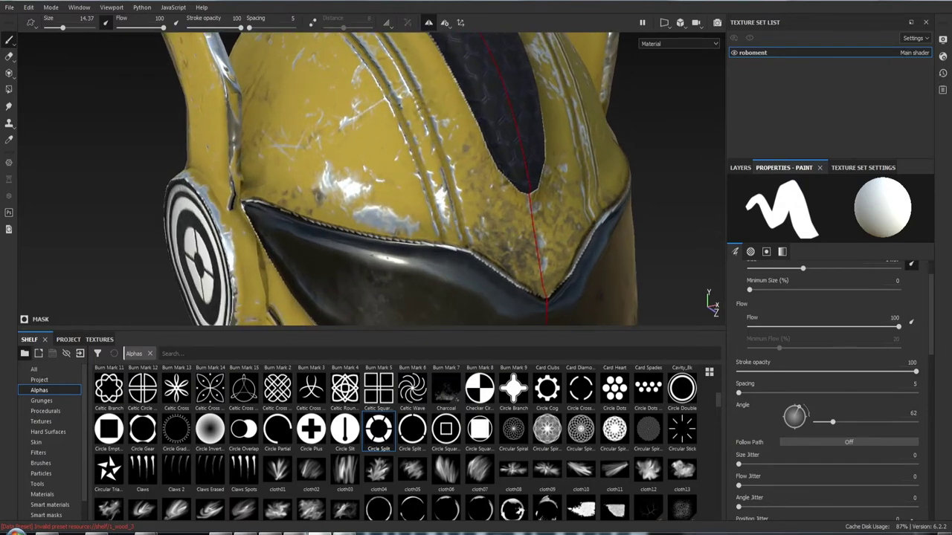
{"action": "right_click_drag", "start_coordinate": [448, 215], "coordinate": [446, 216], "text": "ctrl"}
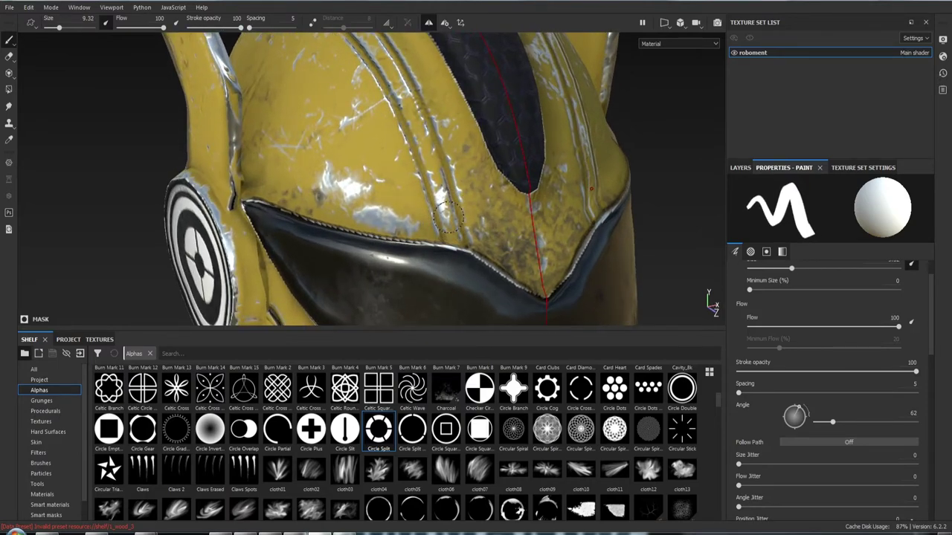
{"action": "right_click_drag", "start_coordinate": [446, 215], "coordinate": [448, 217], "text": "ctrl"}
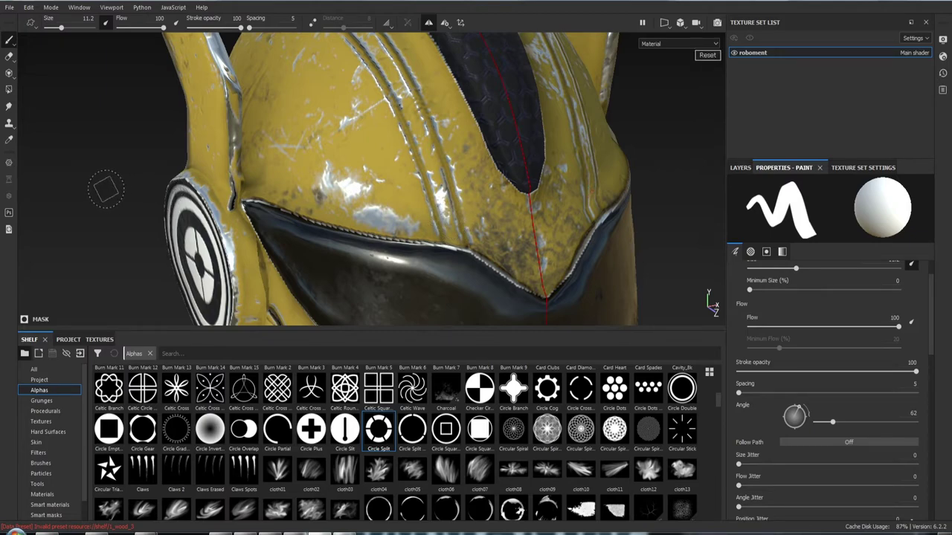
{"action": "left_click_drag", "start_coordinate": [103, 191], "coordinate": [101, 188], "text": "ctrl"}
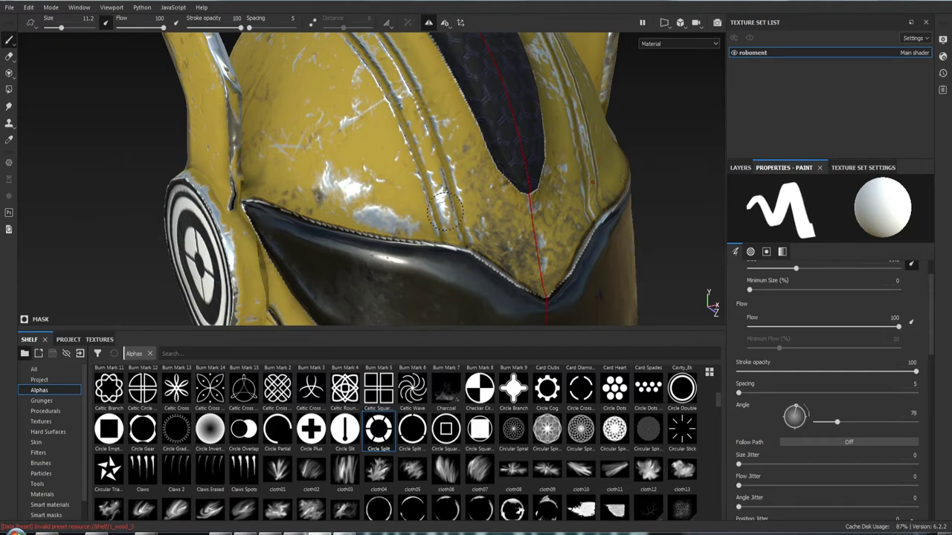
{"action": "left_click_drag", "start_coordinate": [444, 211], "coordinate": [441, 211], "text": "ctrl"}
{"action": "left_click", "coordinate": [430, 170], "text": "shift"}
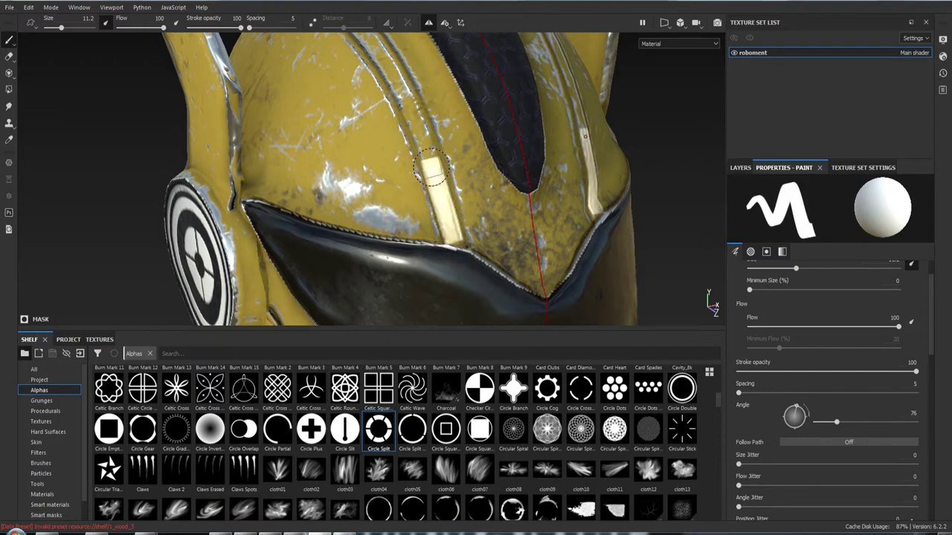
{"action": "left_click", "coordinate": [410, 109], "text": "shift"}
- Angle the brush to 74 and extend the cream stripe along the side ridge
{"action": "mouse_move", "coordinate": [467, 136]}
{"action": "left_mouse_down", "text": "alt"}
{"action": "mouse_move", "coordinate": [498, 229]}
{"action": "mouse_move", "coordinate": [455, 255]}
{"action": "left_mouse_up", "text": "alt"}
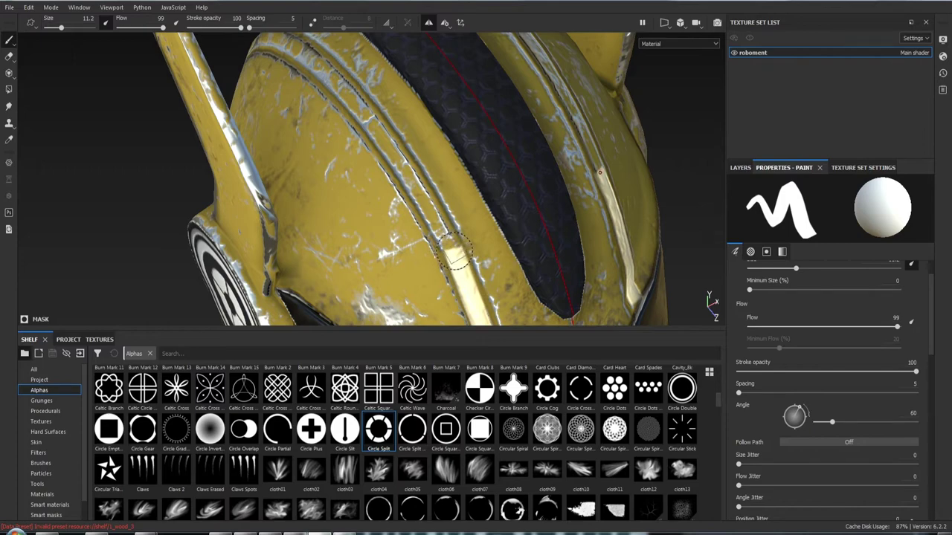
{"action": "right_click_drag", "start_coordinate": [454, 256], "coordinate": [402, 169], "text": "shift"}
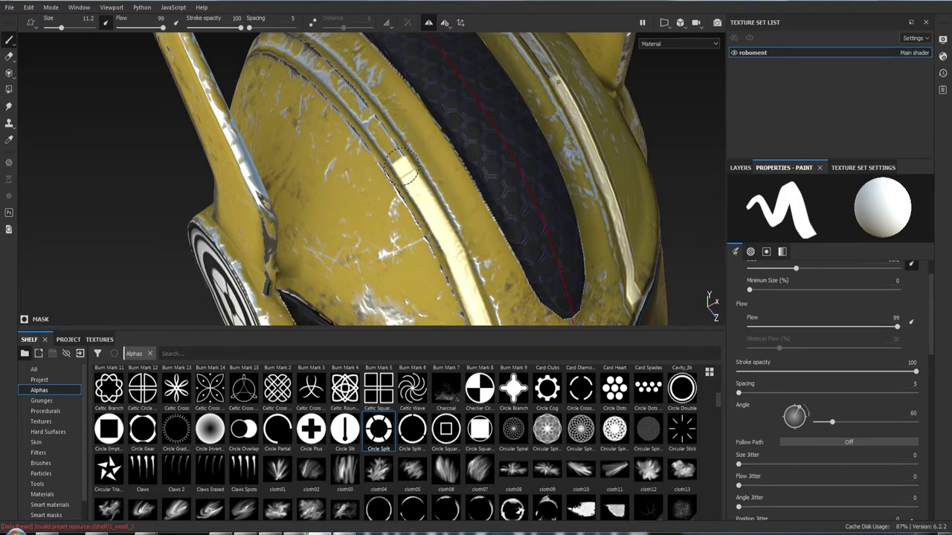
{"action": "left_click_drag", "start_coordinate": [402, 169], "coordinate": [401, 168], "text": "ctrl"}
{"action": "mouse_move", "coordinate": [402, 170]}
{"action": "right_mouse_down", "text": "shift"}
{"action": "mouse_move", "coordinate": [370, 119]}
{"action": "mouse_move", "coordinate": [393, 134]}
{"action": "right_mouse_up", "text": "shift"}
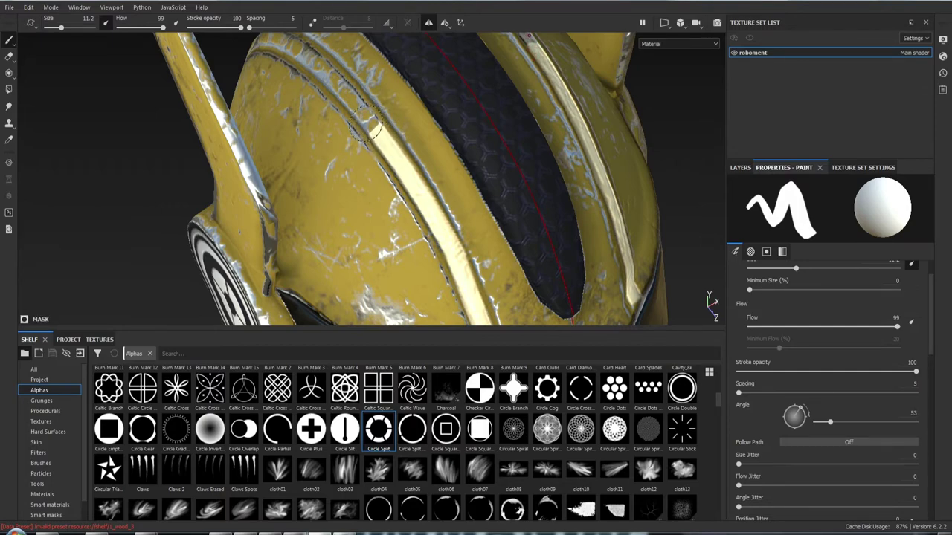
{"action": "middle_click_drag", "start_coordinate": [392, 134], "coordinate": [356, 137], "text": "alt"}
{"action": "mouse_move", "coordinate": [357, 138]}
{"action": "left_mouse_down", "text": "alt"}
{"action": "mouse_move", "coordinate": [527, 203]}
{"action": "mouse_move", "coordinate": [447, 174]}
{"action": "left_mouse_up", "text": "alt"}
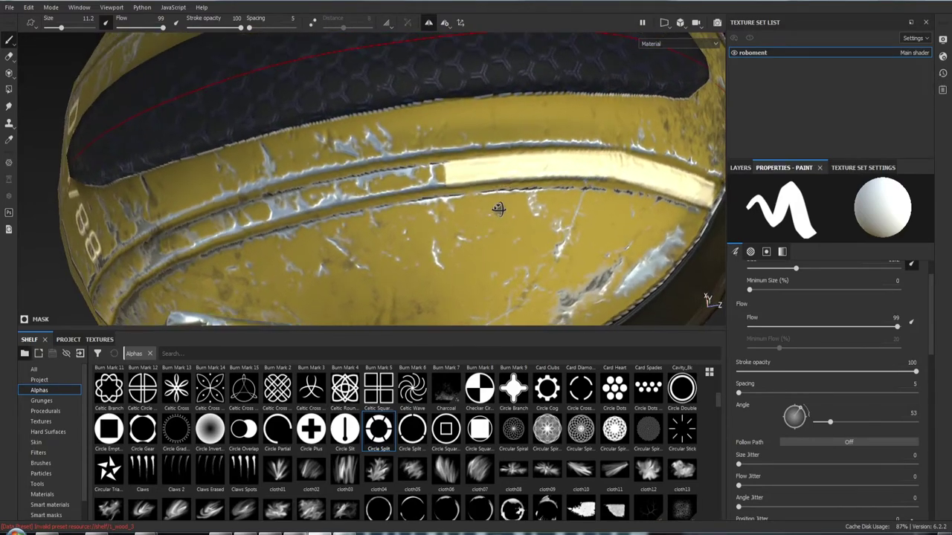
{"action": "left_click_drag", "start_coordinate": [444, 174], "coordinate": [444, 173], "text": "ctrl"}
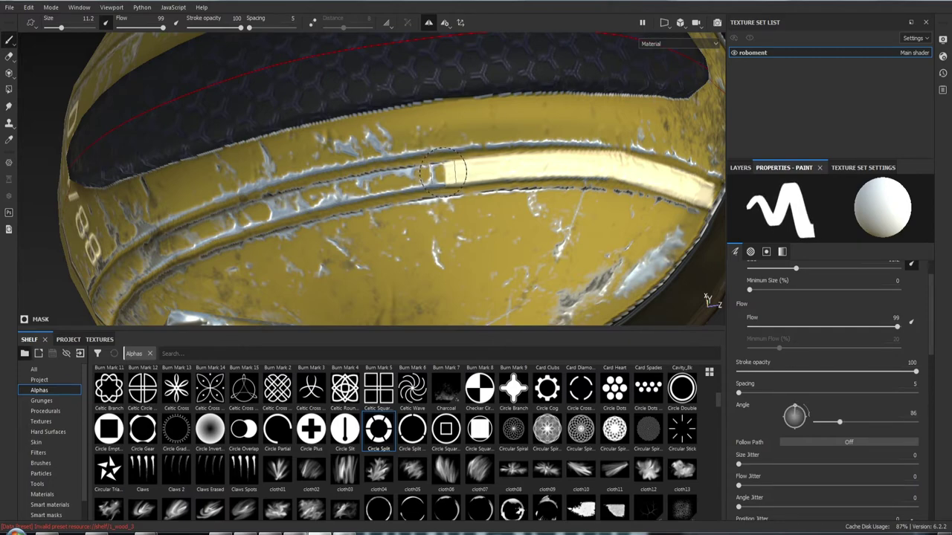
{"action": "left_click", "coordinate": [445, 172]}
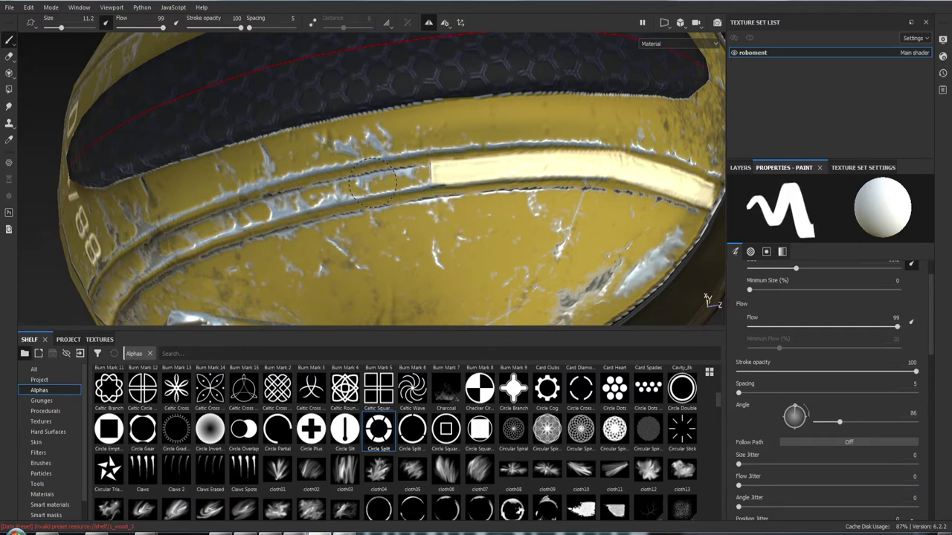
{"action": "left_click_drag", "start_coordinate": [372, 182], "coordinate": [323, 194], "text": "ctrl"}
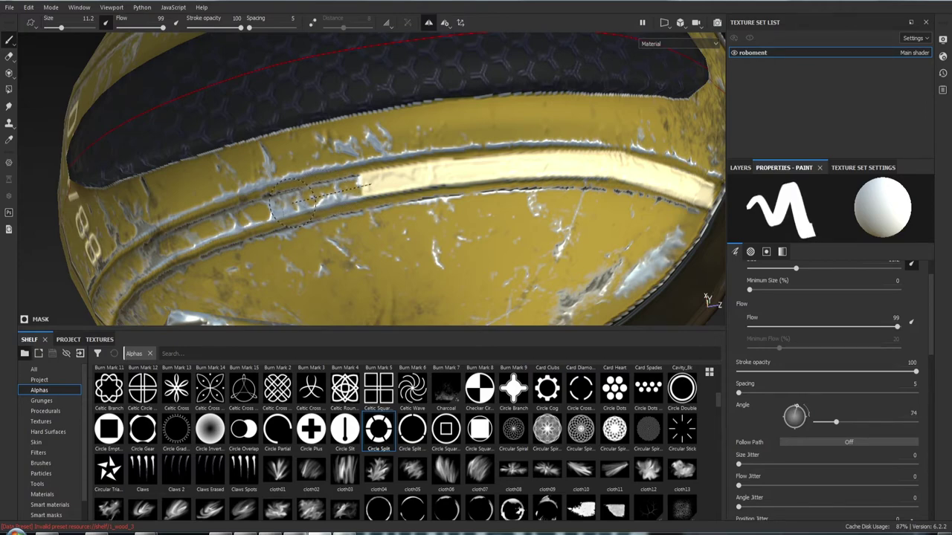
{"action": "left_click", "coordinate": [292, 200], "text": "shift"}
{"action": "mouse_move", "coordinate": [312, 197]}
{"action": "left_mouse_down", "text": "alt"}
{"action": "mouse_move", "coordinate": [491, 151]}
{"action": "mouse_move", "coordinate": [461, 119]}
{"action": "left_mouse_up", "text": "alt"}
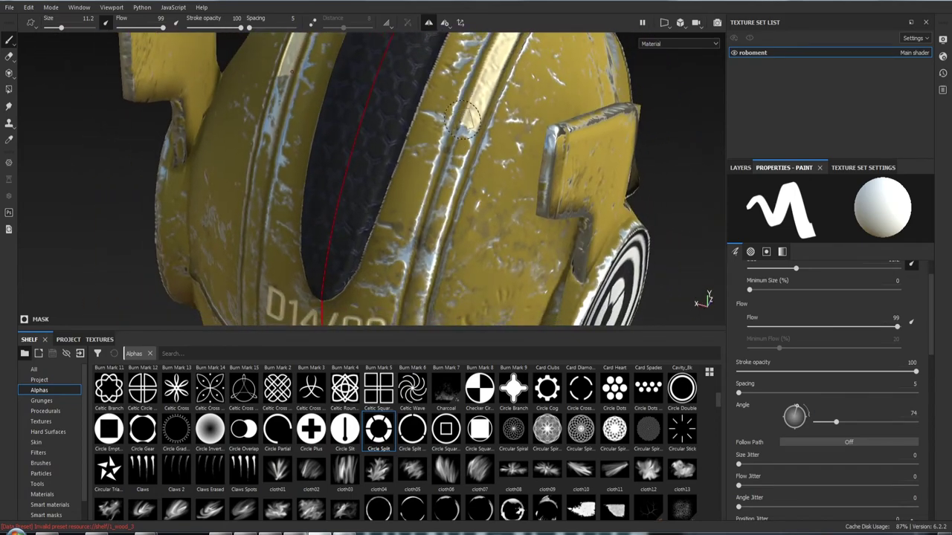
- Set the brush angle to 96 and paint mirrored cream stripes along the ridges beside the D14/88 strip
{"action": "right_click_drag", "start_coordinate": [464, 137], "coordinate": [465, 138], "text": "shift"}
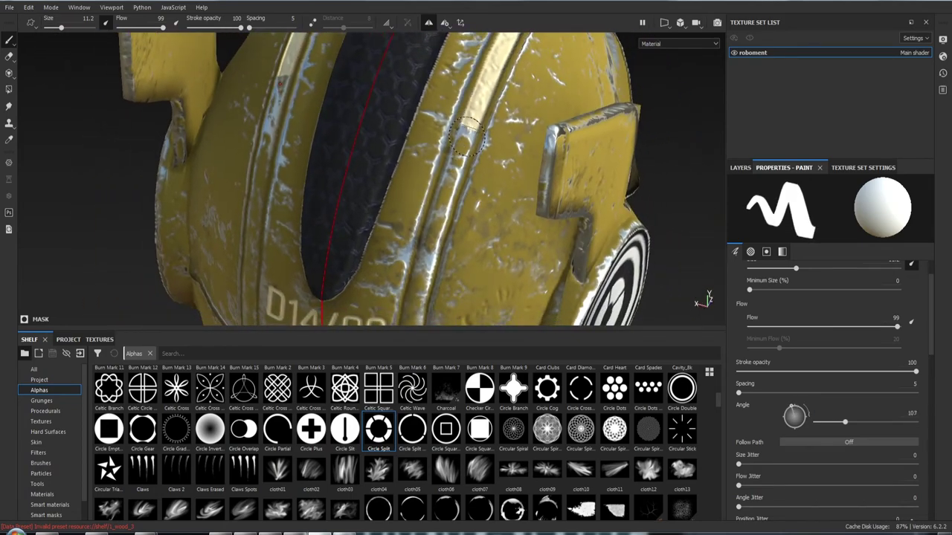
{"action": "left_click_drag", "start_coordinate": [466, 137], "coordinate": [463, 145]}
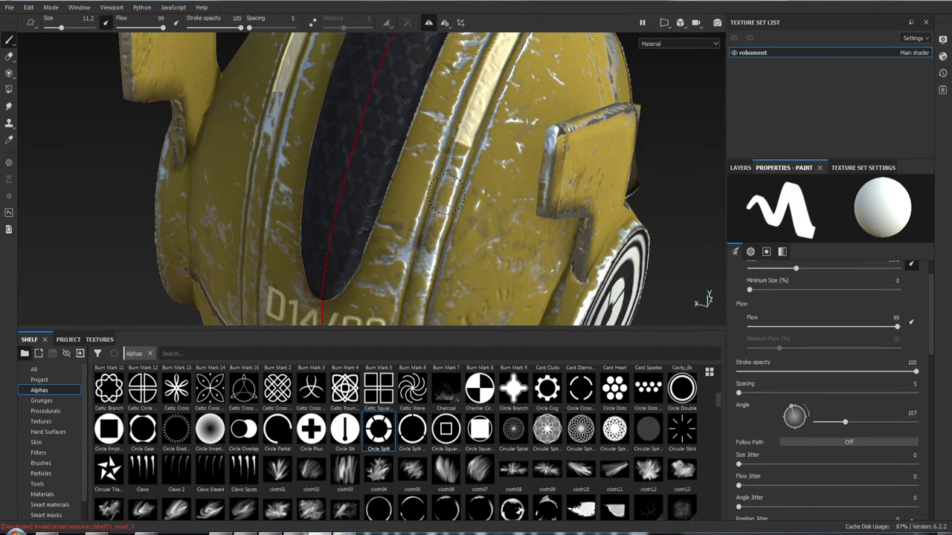
{"action": "left_click", "coordinate": [446, 192], "text": "shift"}
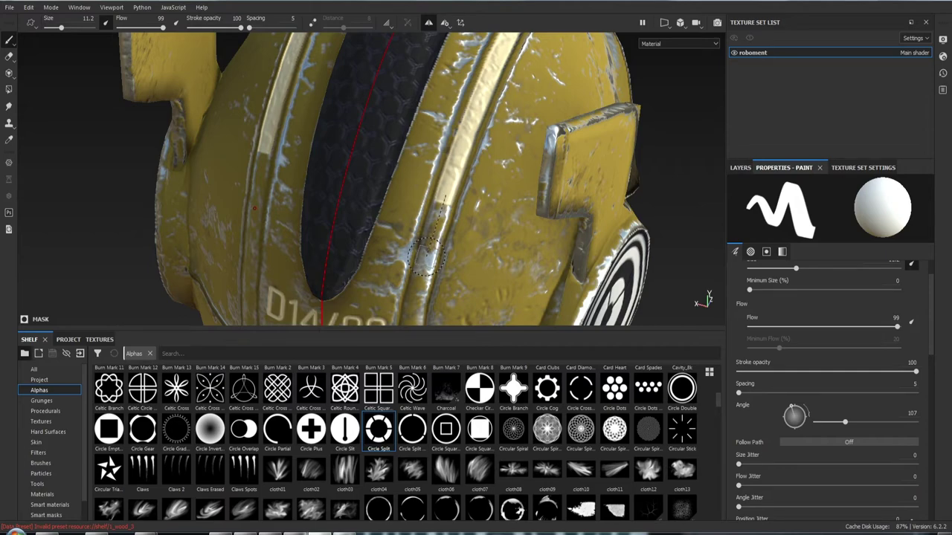
{"action": "left_click", "coordinate": [444, 193], "text": "shift"}
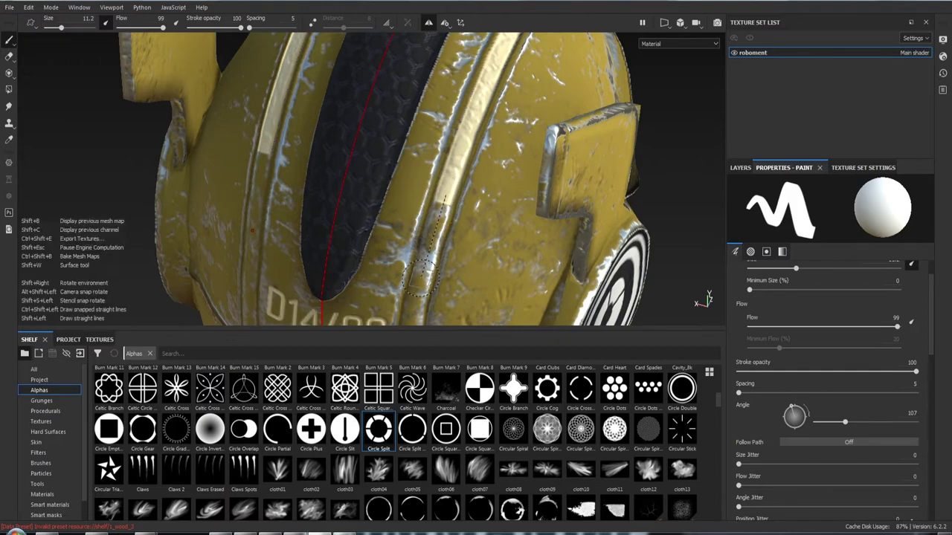
{"action": "left_click", "coordinate": [418, 278], "text": "shift"}
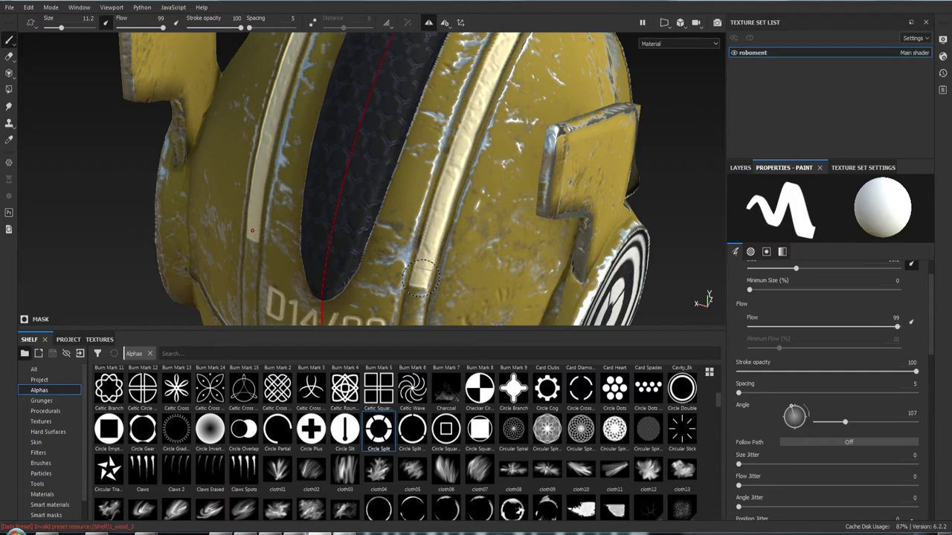
{"action": "mouse_move", "coordinate": [421, 275]}
{"action": "left_mouse_down", "text": "alt"}
{"action": "mouse_move", "coordinate": [498, 77]}
{"action": "mouse_move", "coordinate": [436, 115]}
{"action": "left_mouse_up", "text": "alt"}
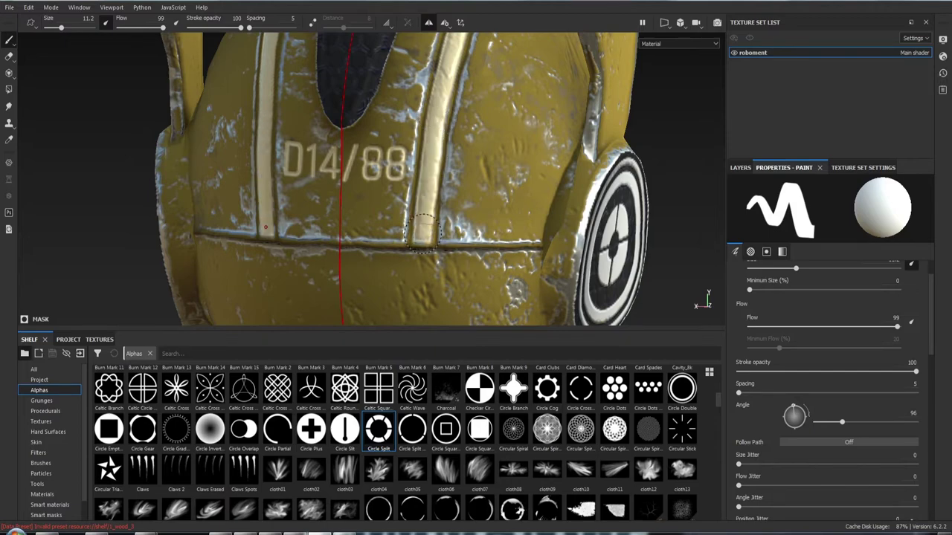
{"action": "scroll", "coordinate": [422, 230], "scroll_direction": "down", "scroll_amount": 3}
{"action": "mouse_move", "coordinate": [421, 230]}
{"action": "left_mouse_down", "text": "alt"}
{"action": "mouse_move", "coordinate": [212, 196]}
{"action": "mouse_move", "coordinate": [394, 211]}
{"action": "mouse_move", "coordinate": [438, 113]}
{"action": "mouse_move", "coordinate": [323, 140]}
{"action": "mouse_move", "coordinate": [429, 59]}
{"action": "mouse_move", "coordinate": [387, 64]}
{"action": "mouse_move", "coordinate": [416, 67]}
{"action": "left_mouse_up", "text": "alt"}
- Stamp a cream mark along the rib below the visor with the brush angle at 87 degrees
{"action": "scroll", "coordinate": [455, 132], "scroll_direction": "up", "scroll_amount": 2}
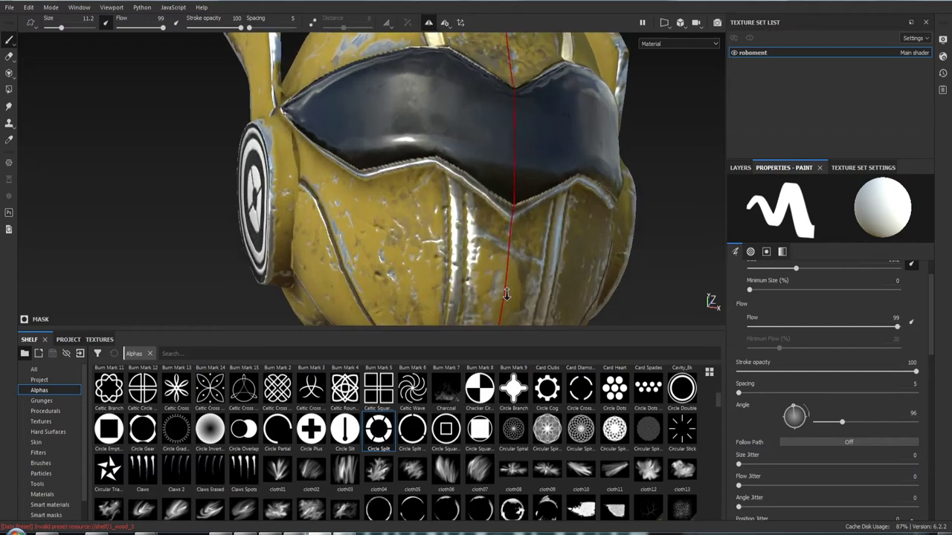
{"action": "scroll", "coordinate": [455, 132], "scroll_direction": "up", "scroll_amount": 2}
{"action": "scroll", "coordinate": [456, 132], "scroll_direction": "up", "scroll_amount": 1}
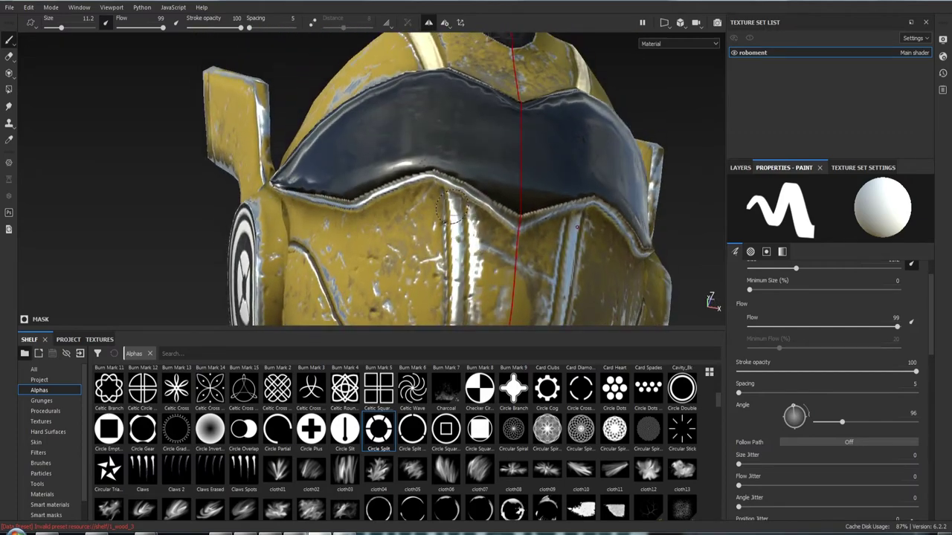
{"action": "left_click_drag", "start_coordinate": [451, 210], "coordinate": [417, 205], "text": "alt"}
{"action": "scroll", "coordinate": [451, 198], "scroll_direction": "up", "scroll_amount": 2}
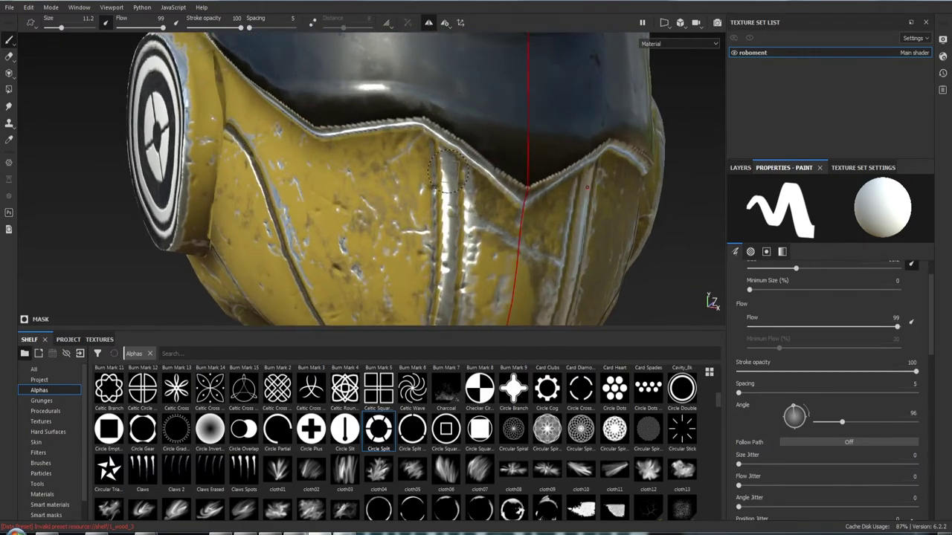
{"action": "left_click_drag", "start_coordinate": [447, 170], "coordinate": [447, 170], "text": "ctrl"}
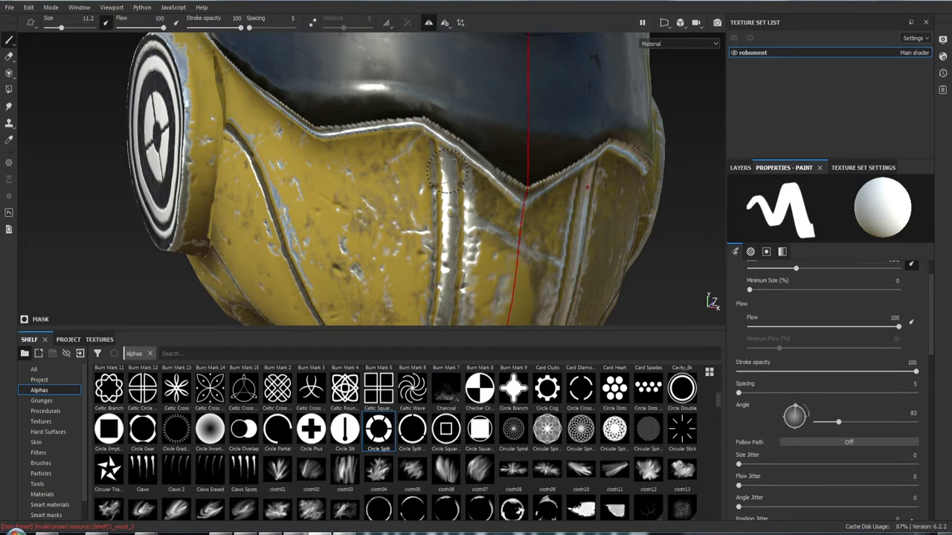
{"action": "left_click_drag", "start_coordinate": [447, 170], "coordinate": [446, 160], "text": "ctrl"}
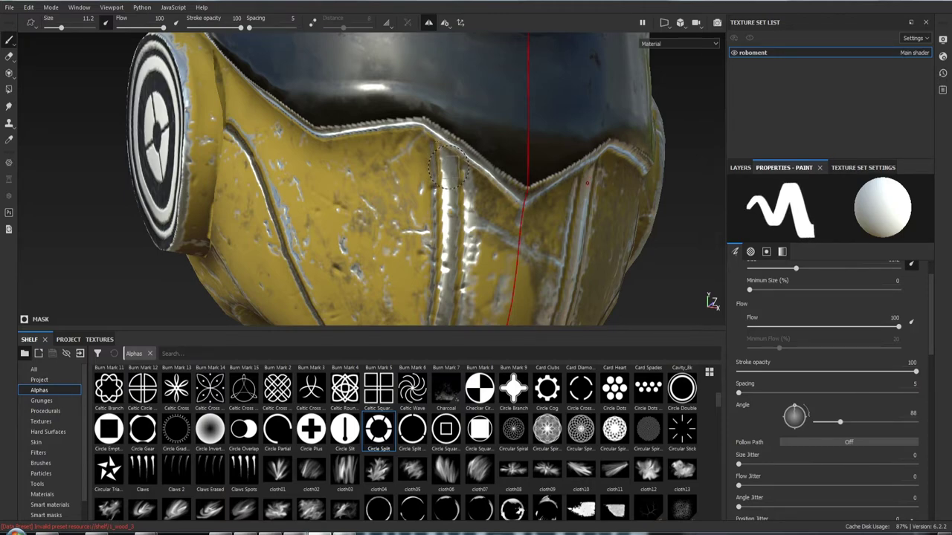
{"action": "left_click", "coordinate": [447, 170]}
{"action": "mouse_move", "coordinate": [452, 238]}
{"action": "left_mouse_down", "text": "ctrl"}
{"action": "mouse_move", "coordinate": [500, 174]}
{"action": "mouse_move", "coordinate": [476, 147]}
{"action": "left_mouse_up", "text": "ctrl"}
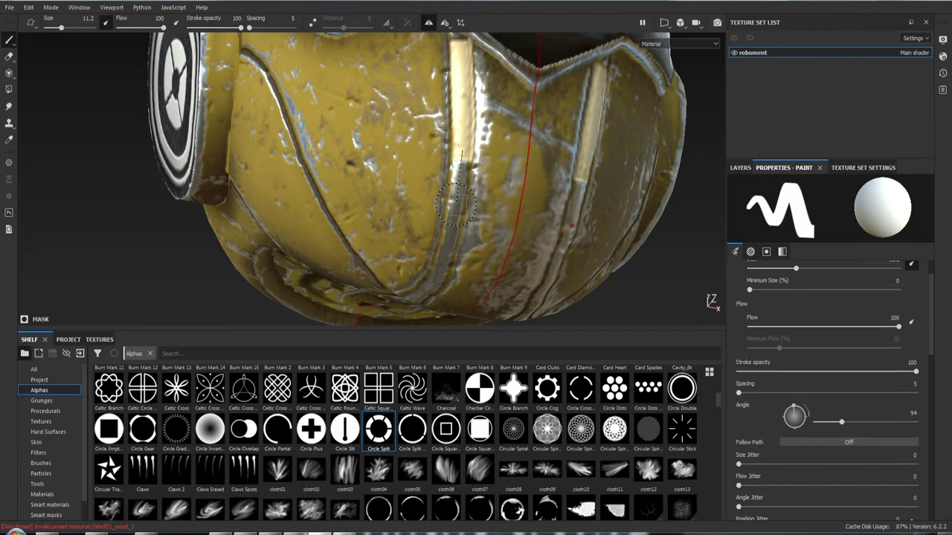
- Try a square stamp on the side rib at 125 degrees, undo it, and reset the angle to 117
{"action": "key", "text": "shift"}
{"action": "left_click_drag", "start_coordinate": [841, 421], "coordinate": [842, 422]}
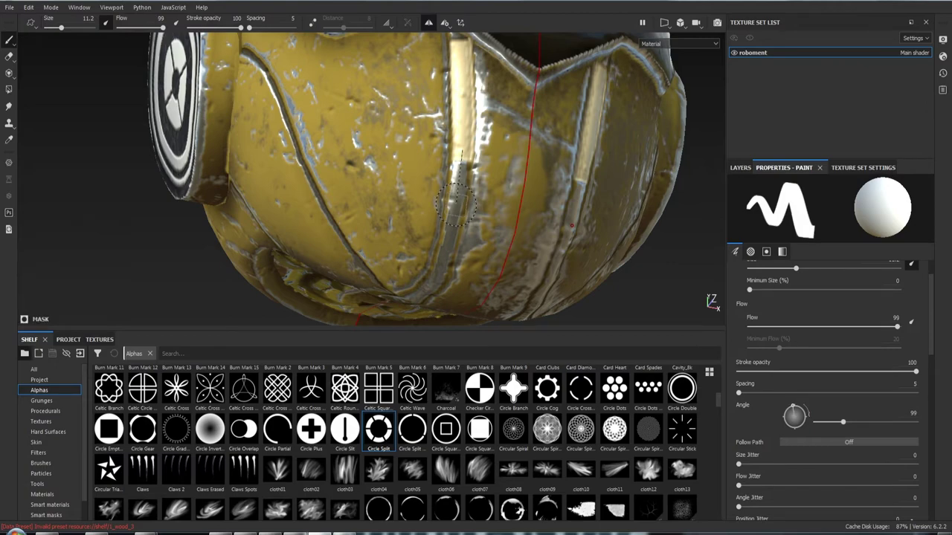
{"action": "mouse_move", "coordinate": [456, 200]}
{"action": "left_mouse_down", "text": "alt"}
{"action": "mouse_move", "coordinate": [483, 157]}
{"action": "mouse_move", "coordinate": [458, 190]}
{"action": "left_mouse_up", "text": "alt"}
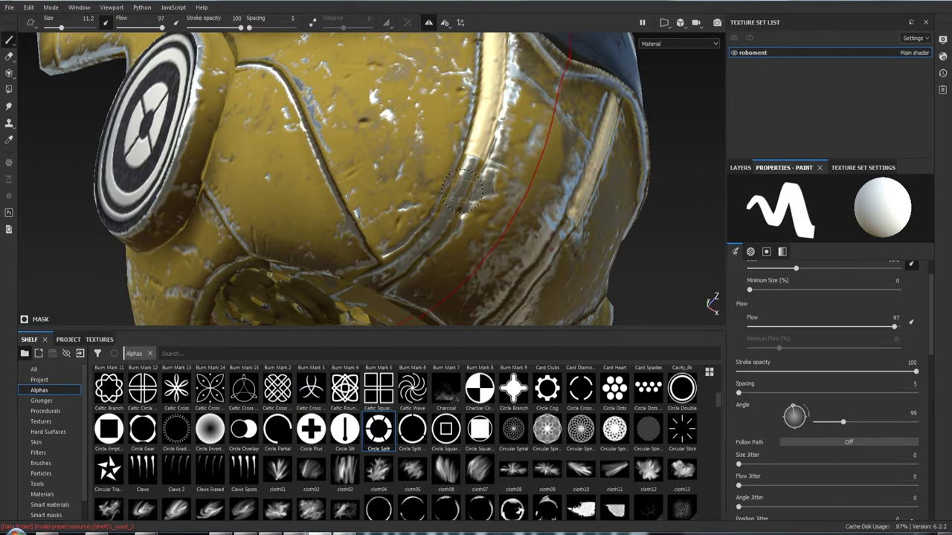
{"action": "left_click_drag", "start_coordinate": [461, 192], "coordinate": [466, 166], "text": "ctrl"}
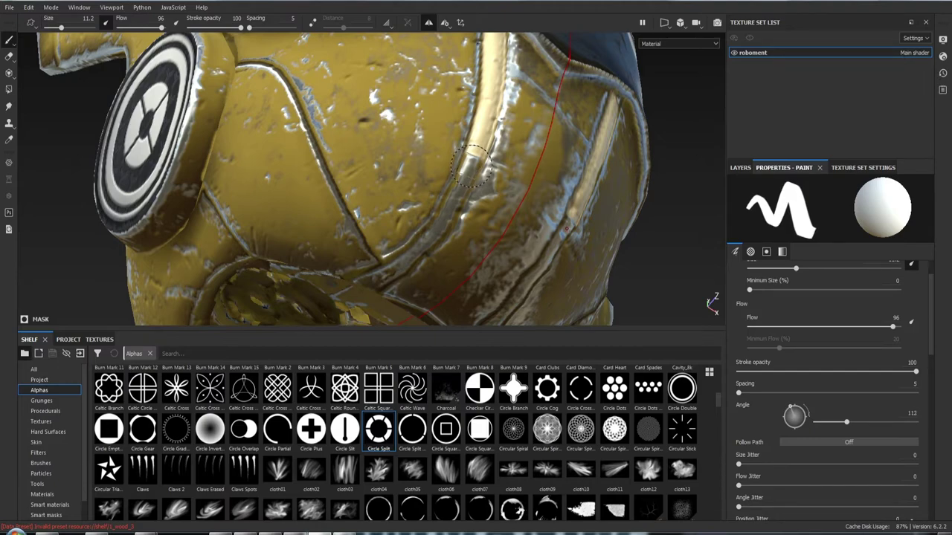
{"action": "left_click_drag", "start_coordinate": [443, 220], "coordinate": [445, 220], "text": "ctrl"}
{"action": "left_click", "coordinate": [444, 220]}
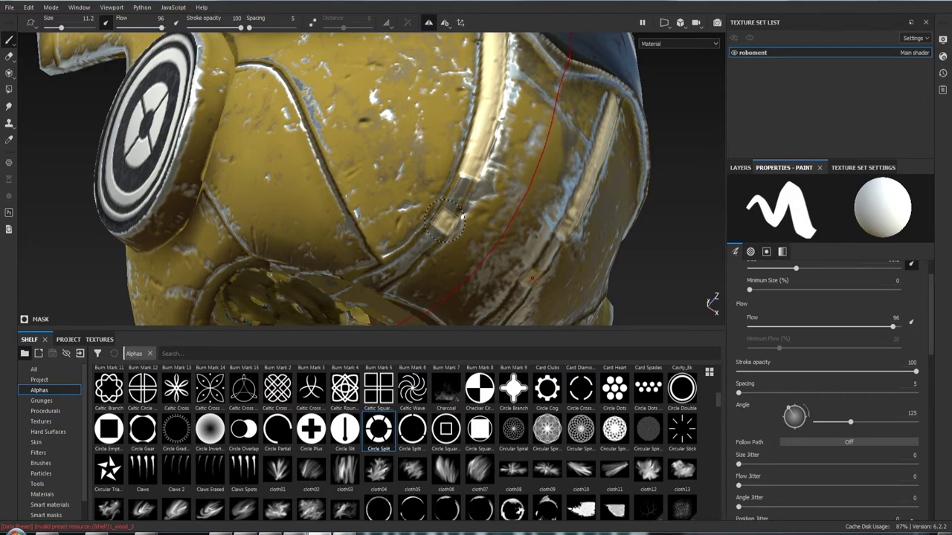
{"action": "key", "text": "ctrl+z"}
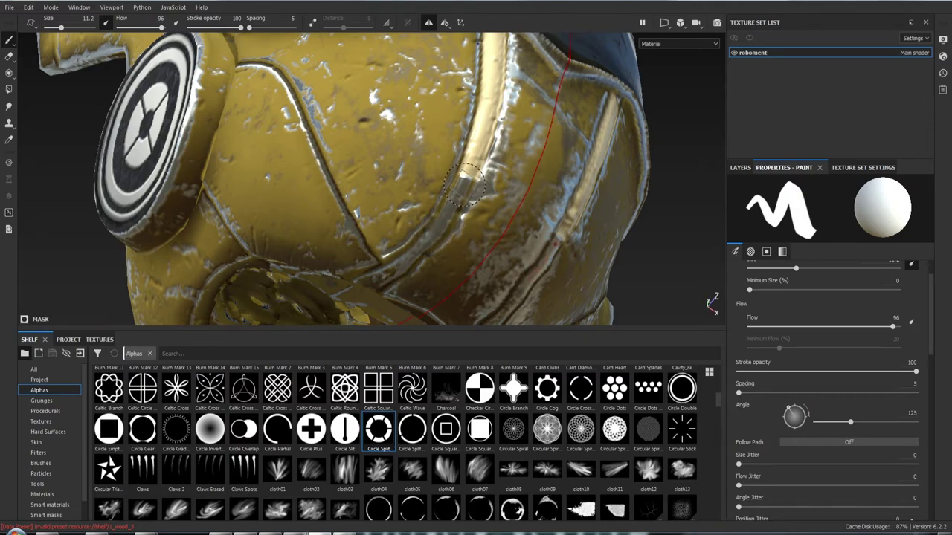
{"action": "left_click_drag", "start_coordinate": [464, 182], "coordinate": [441, 223], "text": "ctrl"}
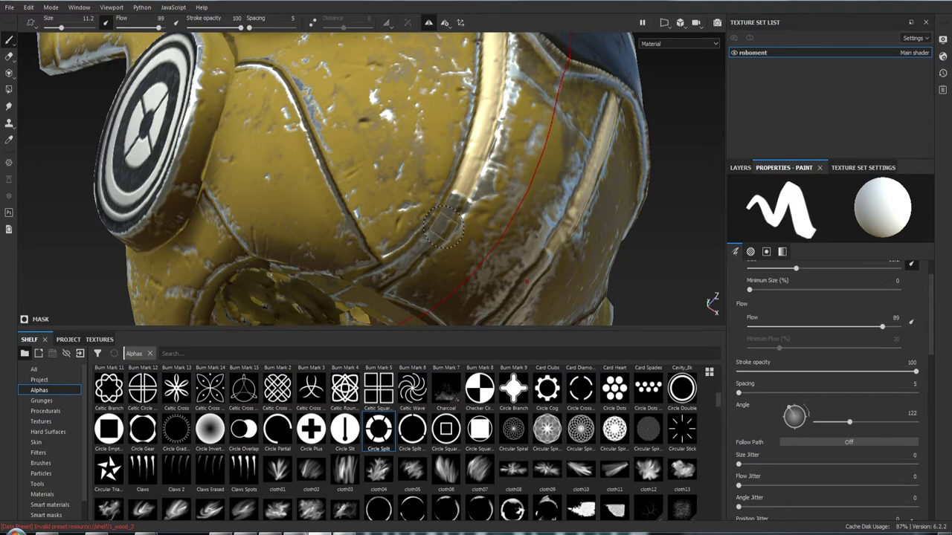
- Adjust the brush flow to 94 and the stamp angle to 66, then view the whole helmet
{"action": "left_click_drag", "start_coordinate": [444, 227], "coordinate": [446, 227], "text": "ctrl"}
{"action": "left_click_drag", "start_coordinate": [444, 227], "coordinate": [455, 232], "text": "alt"}
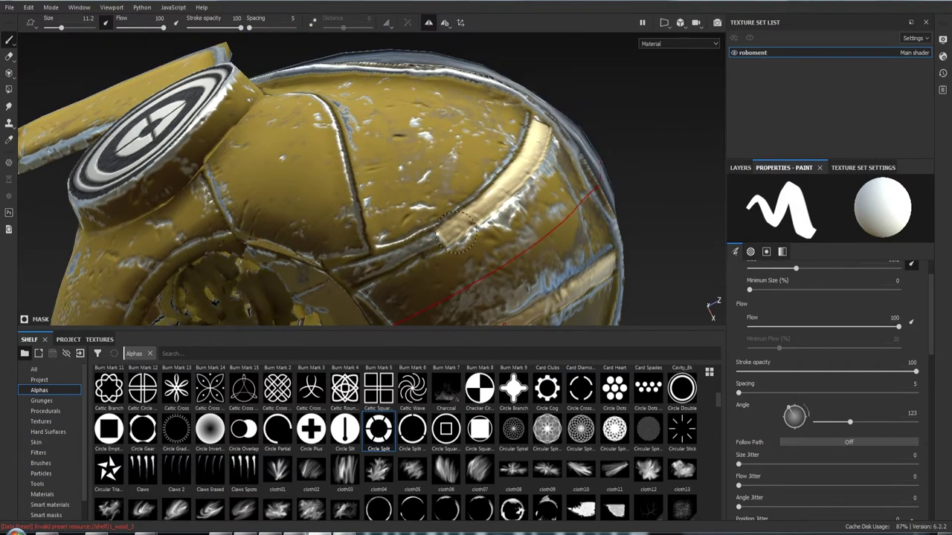
{"action": "left_click_drag", "start_coordinate": [437, 240], "coordinate": [433, 239], "text": "ctrl"}
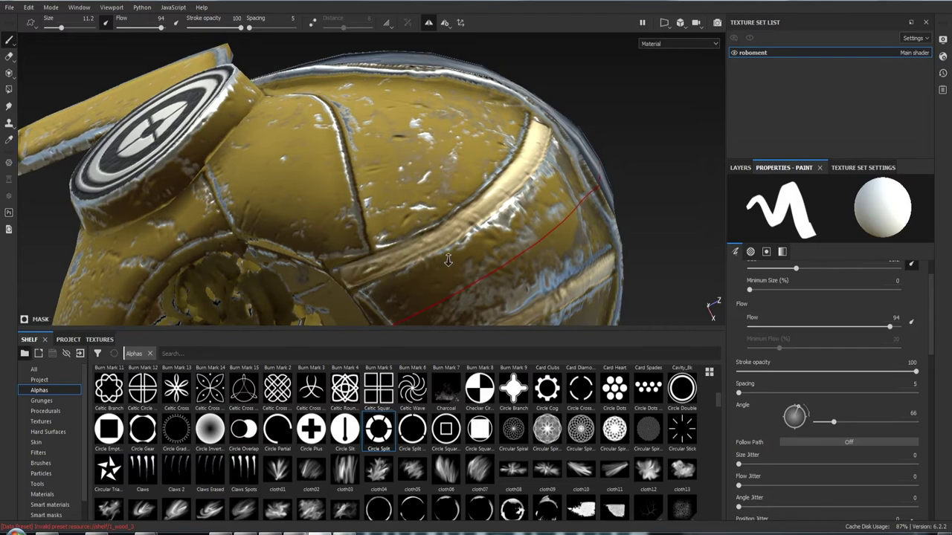
{"action": "right_click_drag", "start_coordinate": [350, 277], "coordinate": [402, 284], "text": "alt"}
{"action": "mouse_move", "coordinate": [401, 284]}
{"action": "left_mouse_down", "text": "alt"}
{"action": "mouse_move", "coordinate": [455, 292]}
{"action": "mouse_move", "coordinate": [401, 290]}
{"action": "left_mouse_up", "text": "alt"}
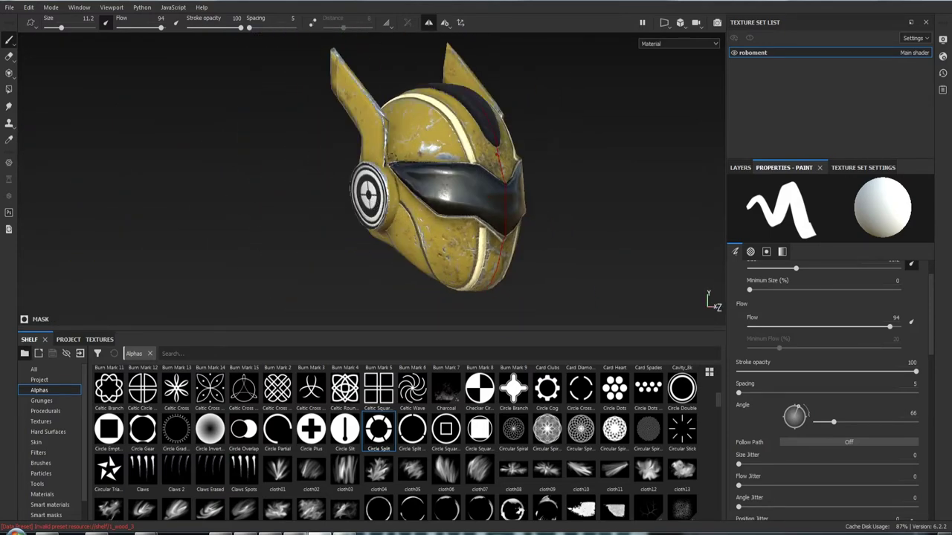
- Close in on the fin and set brush flow 100, size about 20.85, angle 1 degree
{"action": "mouse_move", "coordinate": [401, 290]}
{"action": "left_mouse_down", "text": "alt"}
{"action": "mouse_move", "coordinate": [624, 156]}
{"action": "mouse_move", "coordinate": [698, 165]}
{"action": "mouse_move", "coordinate": [808, 148]}
{"action": "mouse_move", "coordinate": [631, 188]}
{"action": "mouse_move", "coordinate": [481, 165]}
{"action": "left_mouse_up", "text": "alt"}
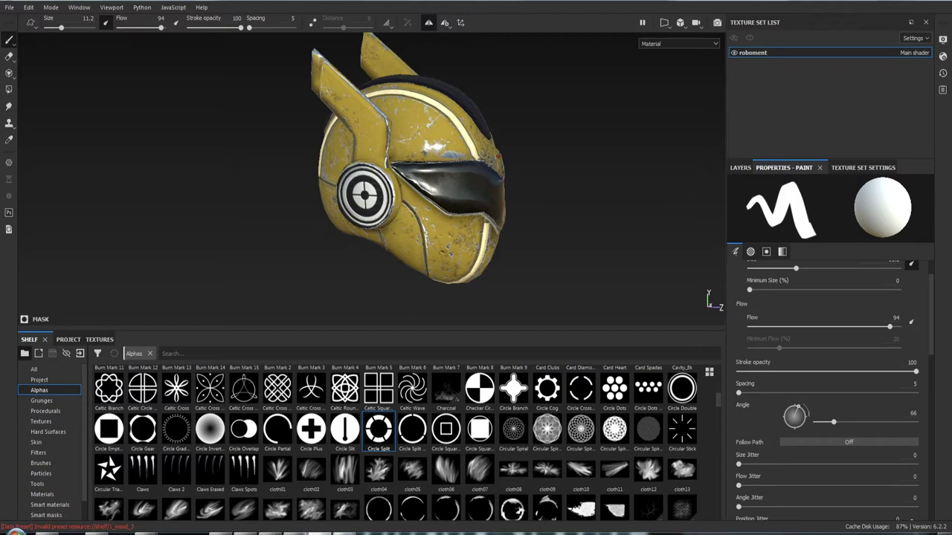
{"action": "left_click_drag", "start_coordinate": [360, 146], "coordinate": [355, 126], "text": "alt"}
{"action": "middle_click_drag", "start_coordinate": [355, 127], "coordinate": [422, 192], "text": "alt"}
{"action": "scroll", "coordinate": [423, 192], "scroll_direction": "up", "scroll_amount": 3}
{"action": "scroll", "coordinate": [422, 192], "scroll_direction": "up", "scroll_amount": 3}
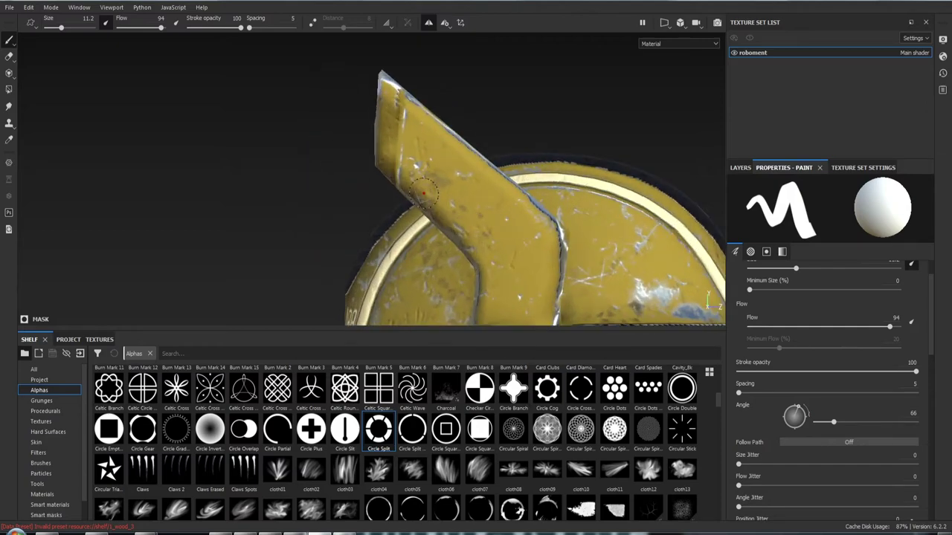
{"action": "left_click_drag", "start_coordinate": [422, 192], "coordinate": [437, 171], "text": "alt"}
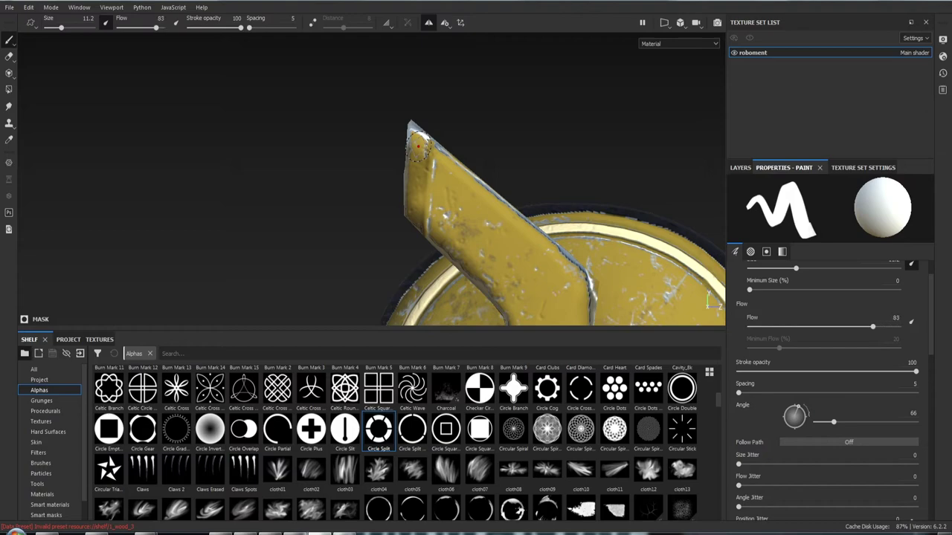
{"action": "left_click_drag", "start_coordinate": [870, 327], "coordinate": [901, 327]}
{"action": "left_click_drag", "start_coordinate": [834, 422], "coordinate": [914, 421]}
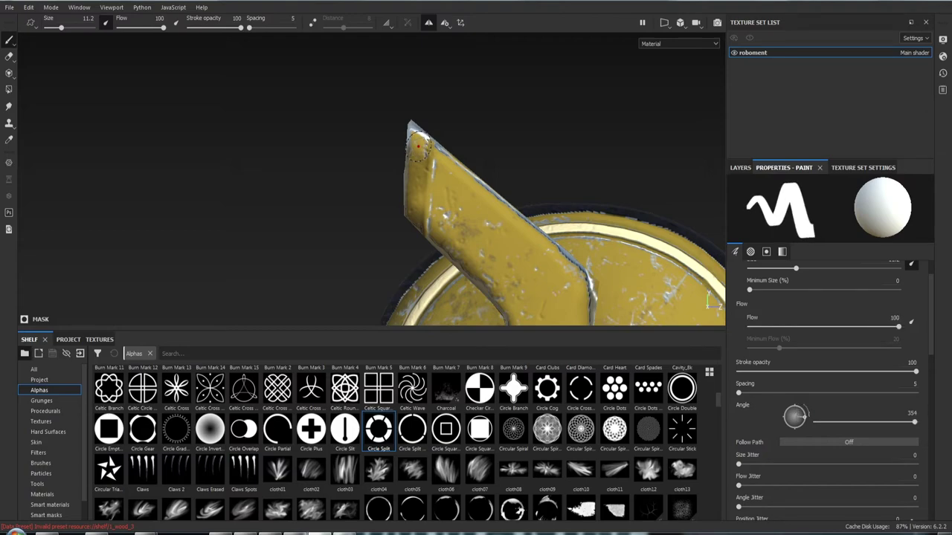
{"action": "left_click_drag", "start_coordinate": [418, 145], "coordinate": [419, 141], "text": "ctrl"}
{"action": "right_click_drag", "start_coordinate": [418, 145], "coordinate": [446, 145], "text": "ctrl"}
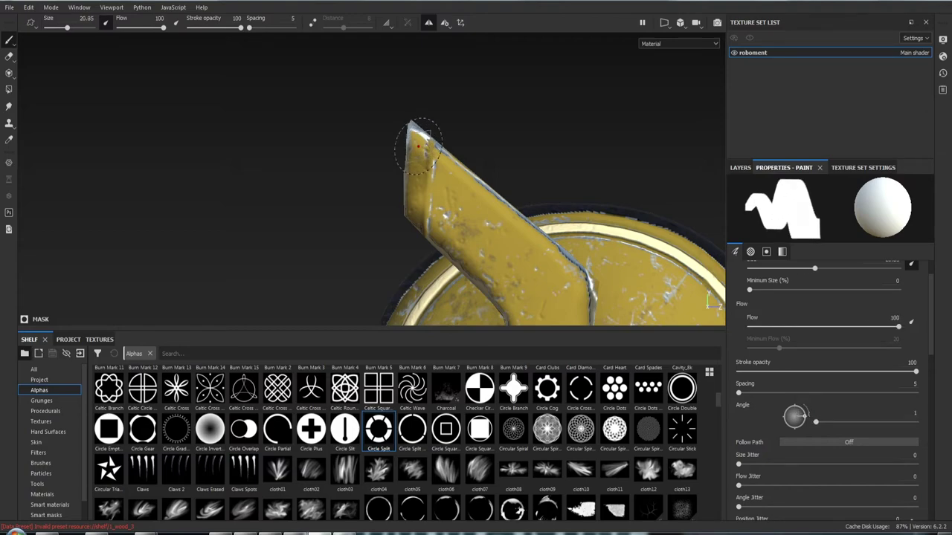
- Shrink the brush to 16.53 at a 20-degree angle and stamp a light mark on the fin edge
{"action": "left_click_drag", "start_coordinate": [418, 145], "coordinate": [426, 141], "text": "alt"}
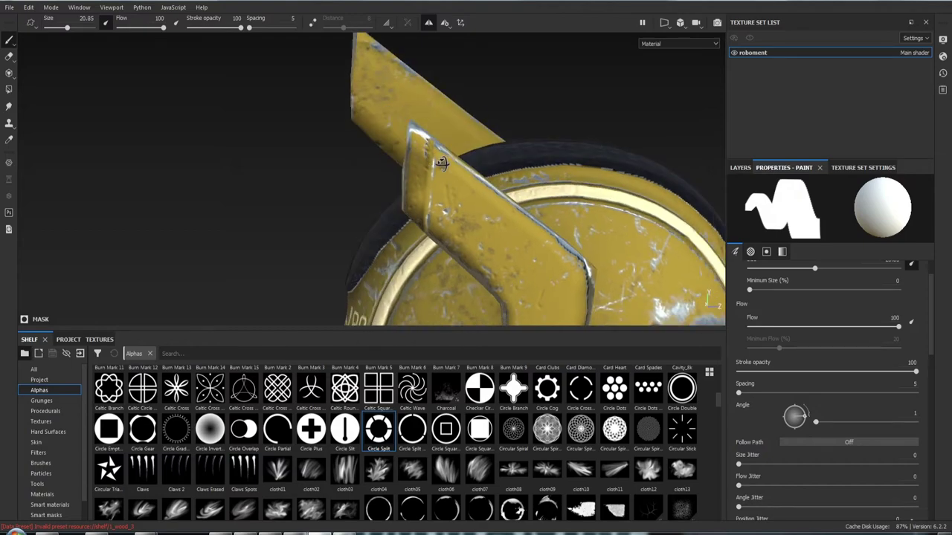
{"action": "right_click_drag", "start_coordinate": [432, 141], "coordinate": [429, 141], "text": "ctrl"}
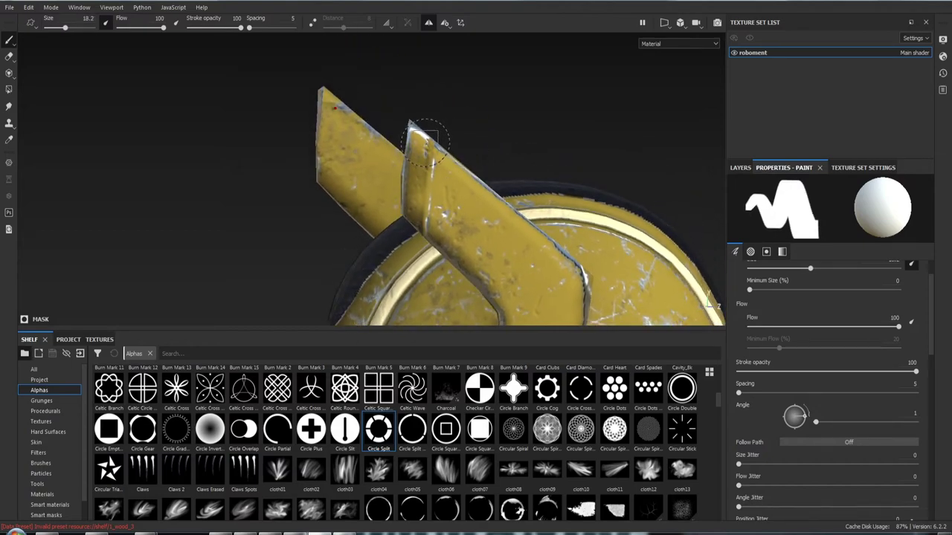
{"action": "left_click_drag", "start_coordinate": [428, 142], "coordinate": [425, 142], "text": "ctrl"}
{"action": "right_click_drag", "start_coordinate": [426, 142], "coordinate": [424, 142], "text": "ctrl"}
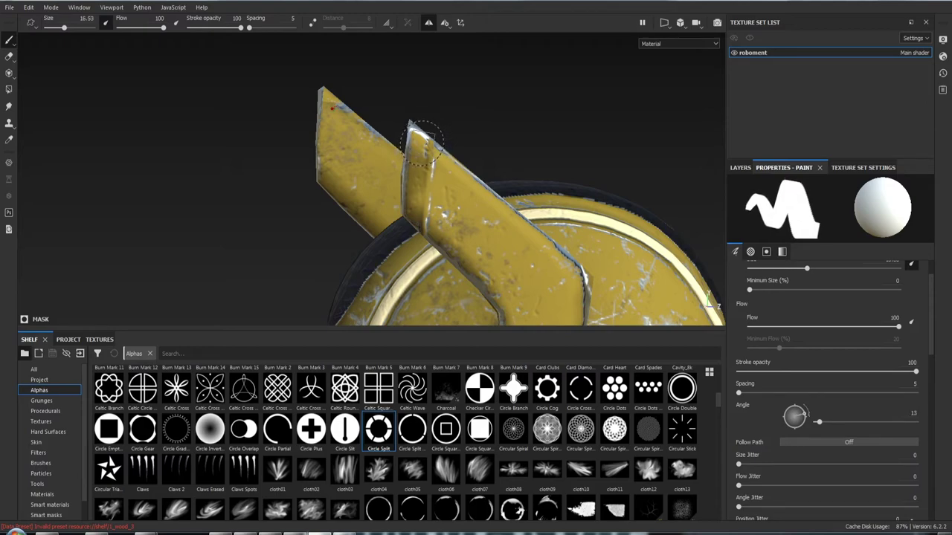
{"action": "left_click_drag", "start_coordinate": [421, 138], "coordinate": [468, 85], "text": "alt"}
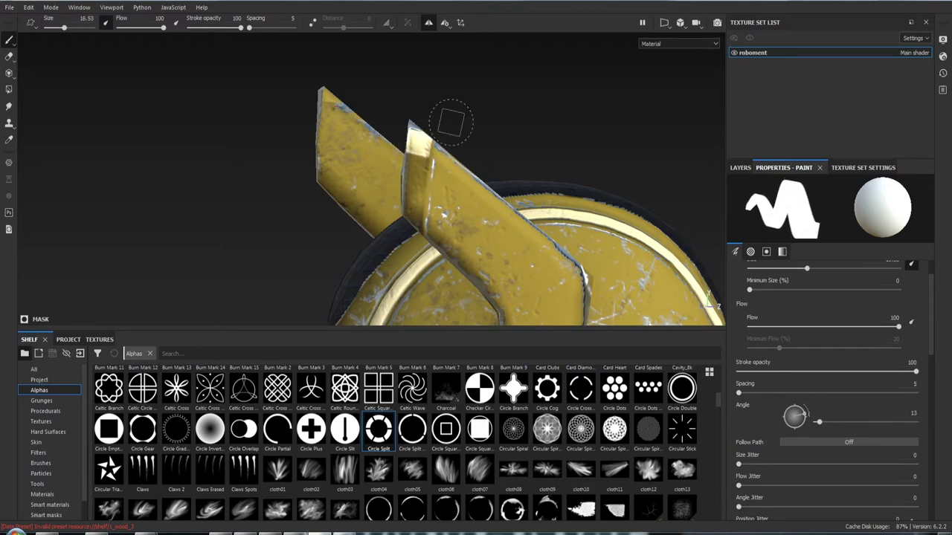
{"action": "left_click", "coordinate": [413, 206]}
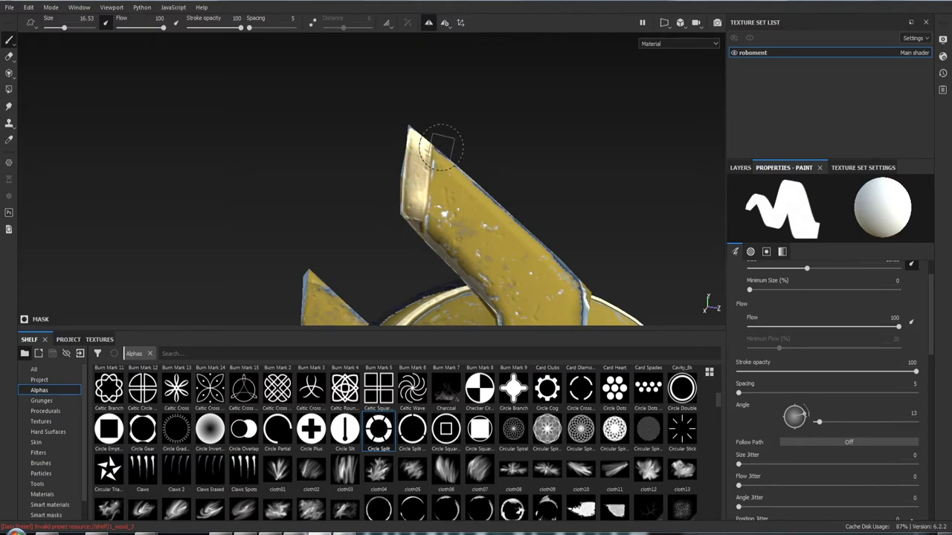
- Paint a light cream band along the fin bevel, then turn the stamp to 122 degrees
{"action": "mouse_move", "coordinate": [420, 146]}
{"action": "left_mouse_down", "text": "alt"}
{"action": "mouse_move", "coordinate": [443, 211]}
{"action": "mouse_move", "coordinate": [441, 306]}
{"action": "left_mouse_up", "text": "alt"}
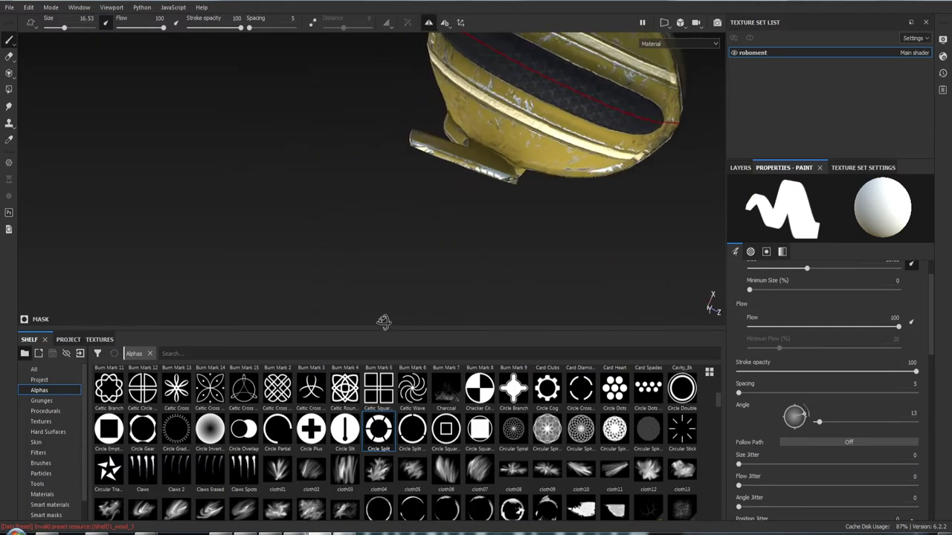
{"action": "mouse_move", "coordinate": [440, 307]}
{"action": "left_mouse_down", "text": "alt"}
{"action": "mouse_move", "coordinate": [493, 198]}
{"action": "mouse_move", "coordinate": [490, 155]}
{"action": "left_mouse_up", "text": "alt"}
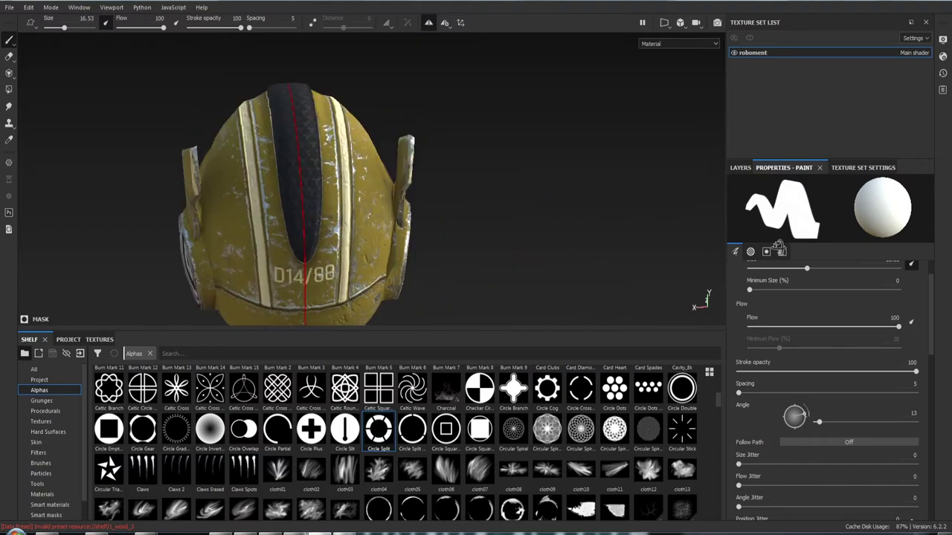
{"action": "mouse_move", "coordinate": [490, 155]}
{"action": "right_mouse_down", "text": "alt"}
{"action": "mouse_move", "coordinate": [489, 217]}
{"action": "mouse_move", "coordinate": [433, 179]}
{"action": "right_mouse_up", "text": "alt"}
{"action": "left_click_drag", "start_coordinate": [405, 149], "coordinate": [405, 149], "text": "ctrl"}
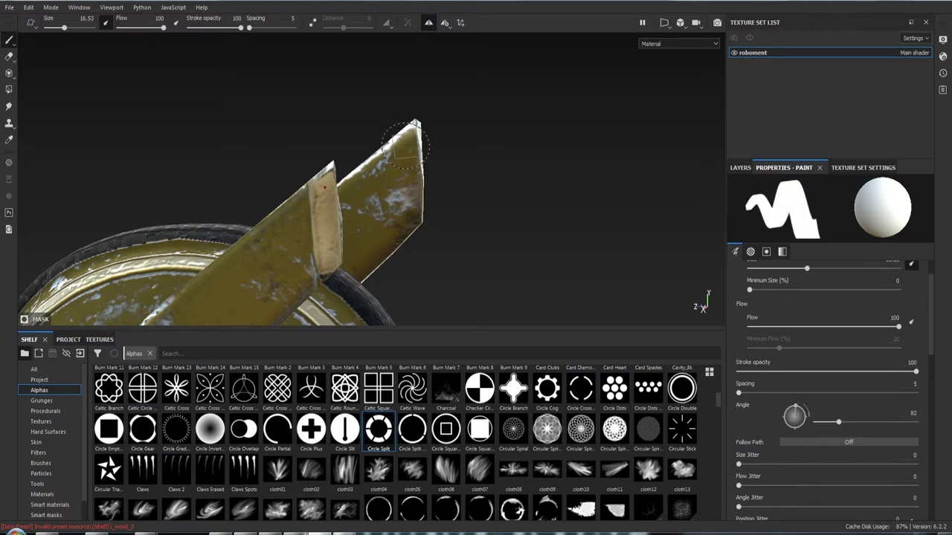
{"action": "left_click_drag", "start_coordinate": [410, 224], "coordinate": [355, 169]}
{"action": "left_click", "coordinate": [410, 218], "text": "shift"}
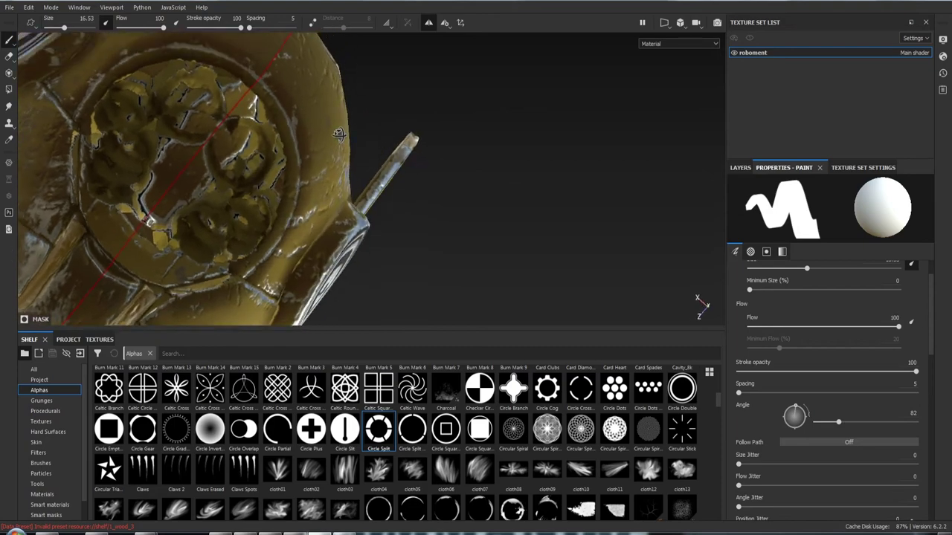
{"action": "left_click_drag", "start_coordinate": [413, 182], "coordinate": [415, 181], "text": "ctrl"}
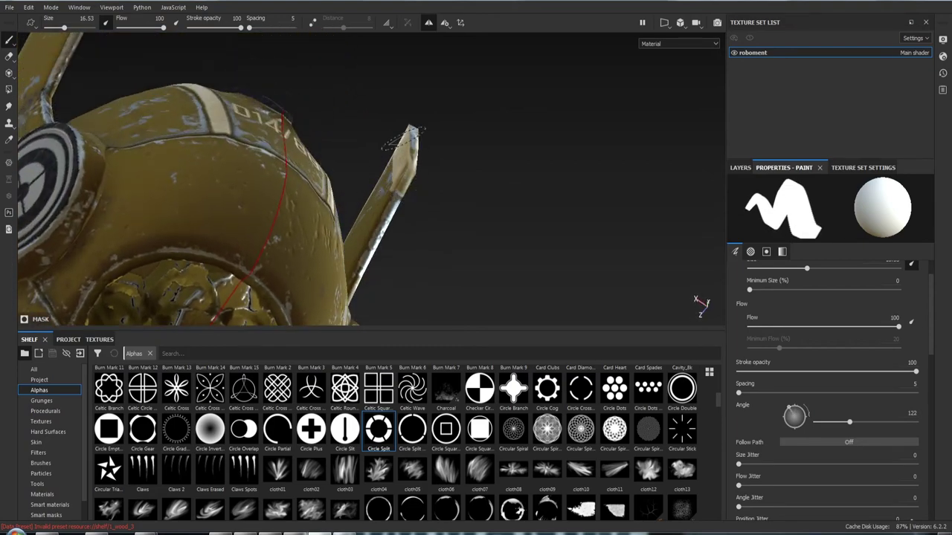
- Orbit around the helmet to review both fins, the emblem side and the lower yellow shell
{"action": "mouse_move", "coordinate": [401, 141]}
{"action": "left_mouse_down", "text": "alt"}
{"action": "mouse_move", "coordinate": [440, 223]}
{"action": "mouse_move", "coordinate": [487, 253]}
{"action": "mouse_move", "coordinate": [486, 218]}
{"action": "mouse_move", "coordinate": [400, 202]}
{"action": "mouse_move", "coordinate": [453, 236]}
{"action": "mouse_move", "coordinate": [577, 359]}
{"action": "left_mouse_up", "text": "alt"}
{"action": "mouse_move", "coordinate": [390, 173]}
{"action": "left_mouse_down", "text": "alt"}
{"action": "mouse_move", "coordinate": [517, 223]}
{"action": "mouse_move", "coordinate": [491, 234]}
{"action": "mouse_move", "coordinate": [486, 185]}
{"action": "left_mouse_up", "text": "alt"}
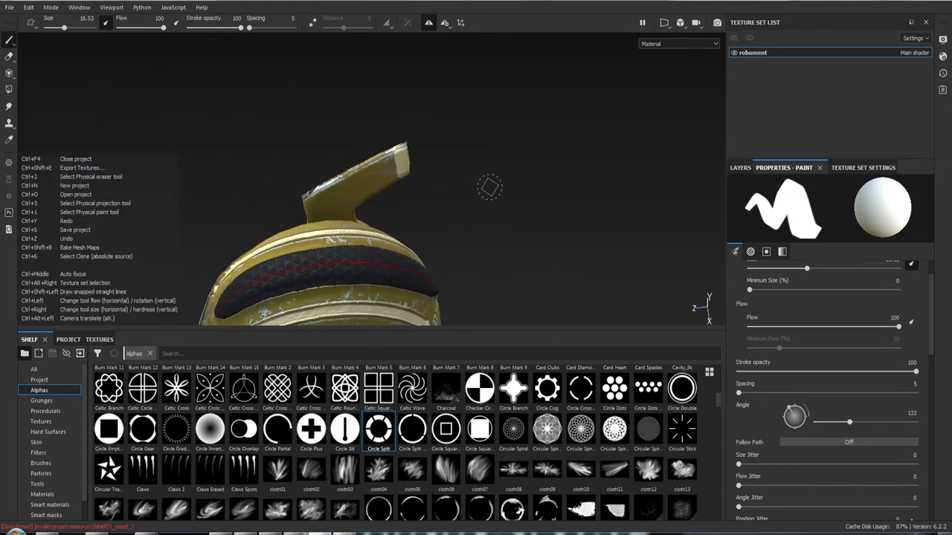
{"action": "mouse_move", "coordinate": [505, 212]}
{"action": "left_mouse_down", "text": "alt"}
{"action": "mouse_move", "coordinate": [434, 206]}
{"action": "mouse_move", "coordinate": [370, 38]}
{"action": "mouse_move", "coordinate": [505, 111]}
{"action": "mouse_move", "coordinate": [482, 111]}
{"action": "left_mouse_up", "text": "alt"}
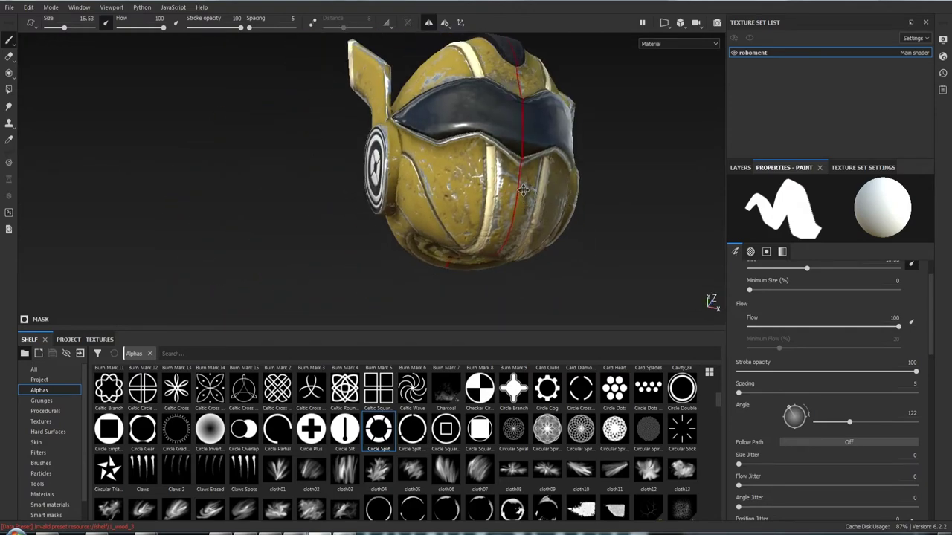
{"action": "mouse_move", "coordinate": [482, 111]}
{"action": "right_mouse_down", "text": "alt"}
{"action": "mouse_move", "coordinate": [473, 222]}
{"action": "mouse_move", "coordinate": [498, 306]}
{"action": "right_mouse_up", "text": "alt"}
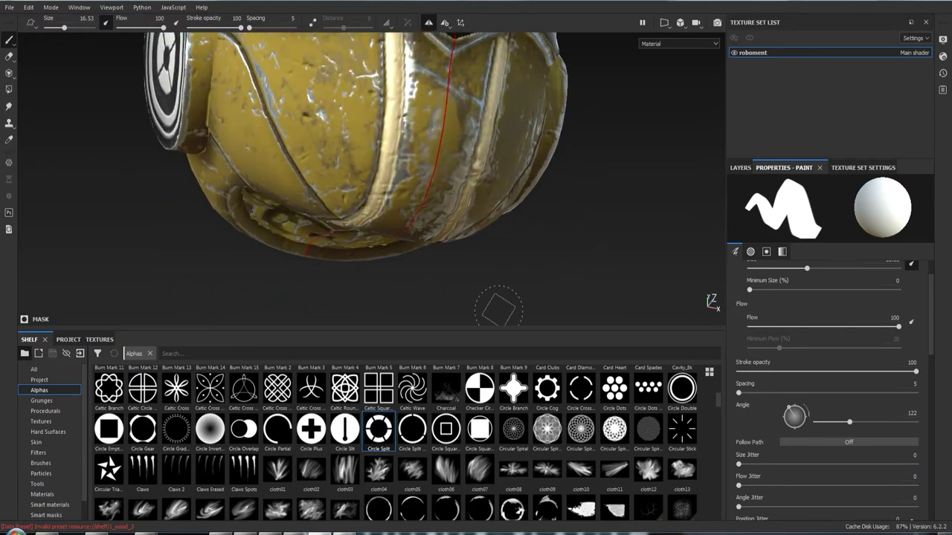
{"action": "left_click_drag", "start_coordinate": [498, 306], "coordinate": [455, 257], "text": "alt"}
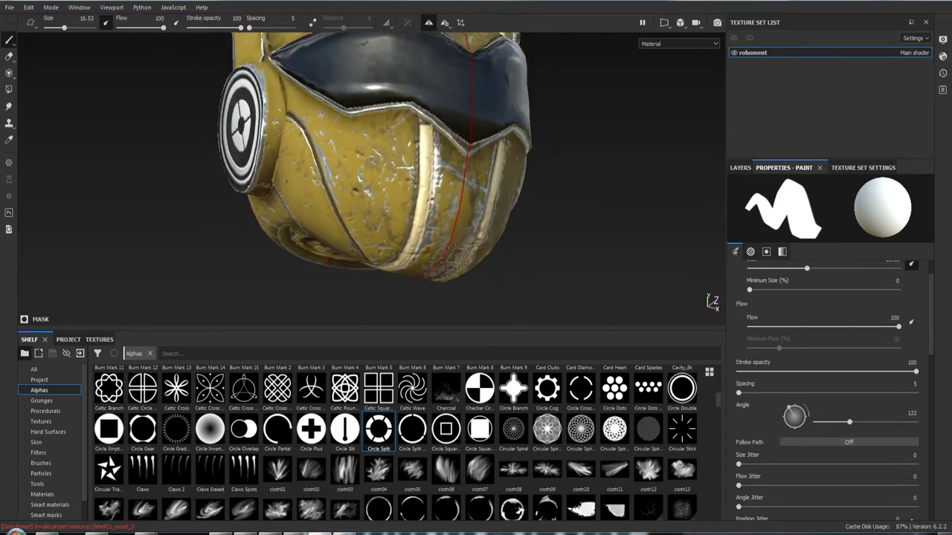
- Check the layer stack, then shrink the square brush down to size 5.24
{"action": "left_click", "coordinate": [741, 167]}
{"action": "scroll", "coordinate": [807, 264], "scroll_direction": "up", "scroll_amount": 1}
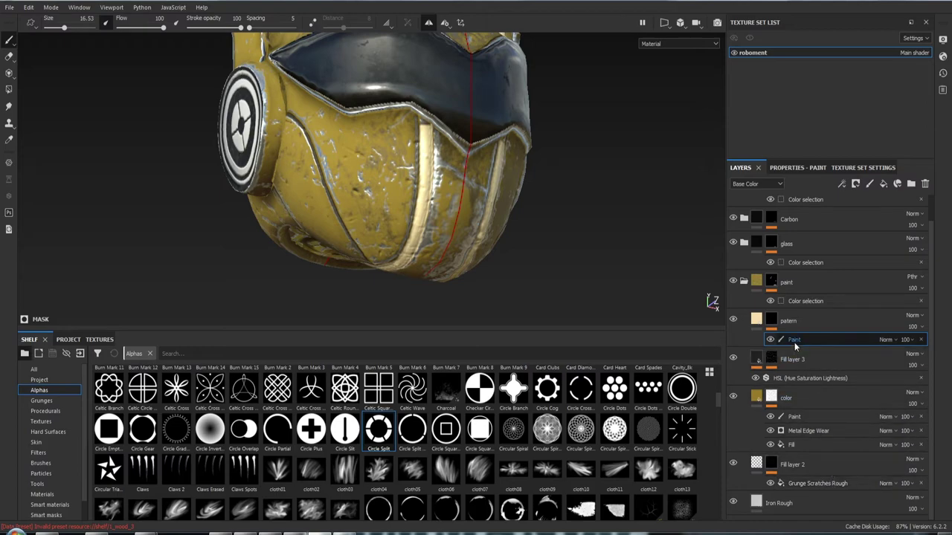
{"action": "left_click", "coordinate": [802, 168]}
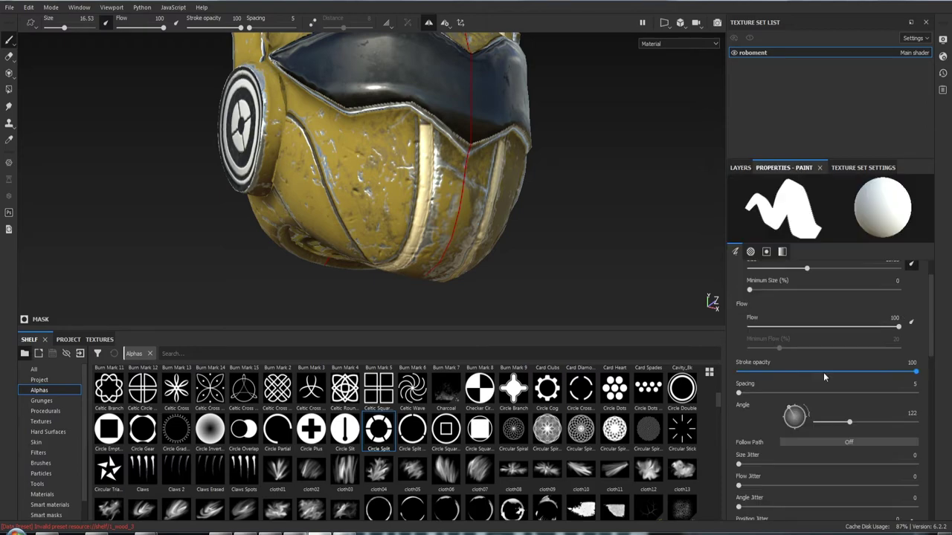
{"action": "scroll", "coordinate": [814, 416], "scroll_direction": "down", "scroll_amount": 2}
{"action": "scroll", "coordinate": [812, 435], "scroll_direction": "down", "scroll_amount": 3}
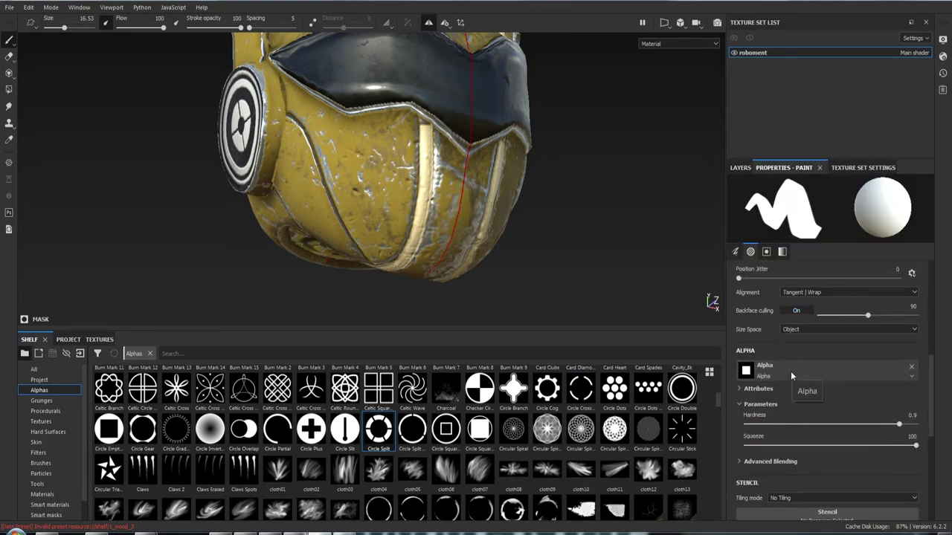
{"action": "right_click_drag", "start_coordinate": [513, 281], "coordinate": [535, 275], "text": "ctrl"}
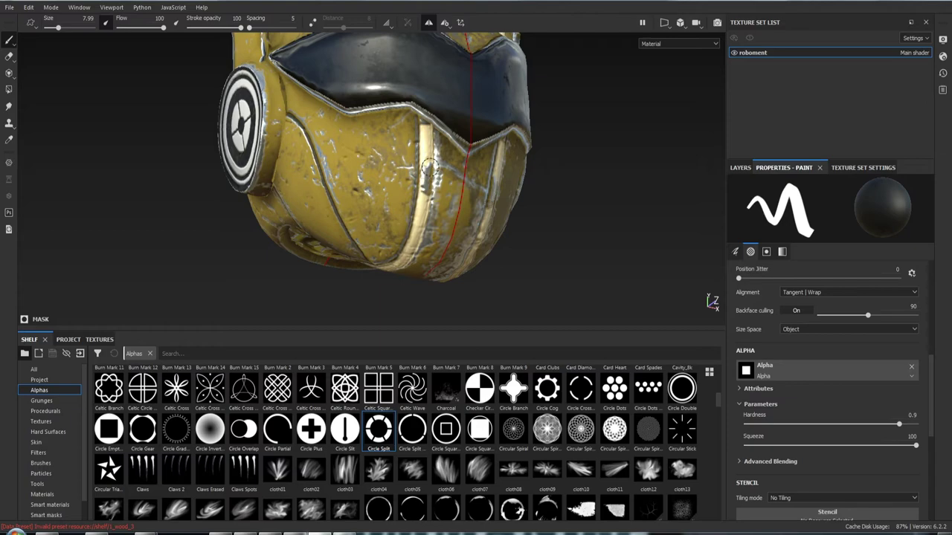
- Turn off mirror symmetry and bring the helmet's front mask into a low front view
{"action": "mouse_move", "coordinate": [595, 238]}
{"action": "left_mouse_down", "text": "alt"}
{"action": "mouse_move", "coordinate": [441, 183]}
{"action": "mouse_move", "coordinate": [502, 294]}
{"action": "left_mouse_up", "text": "alt"}
{"action": "scroll", "coordinate": [440, 183], "scroll_direction": "up", "scroll_amount": 3}
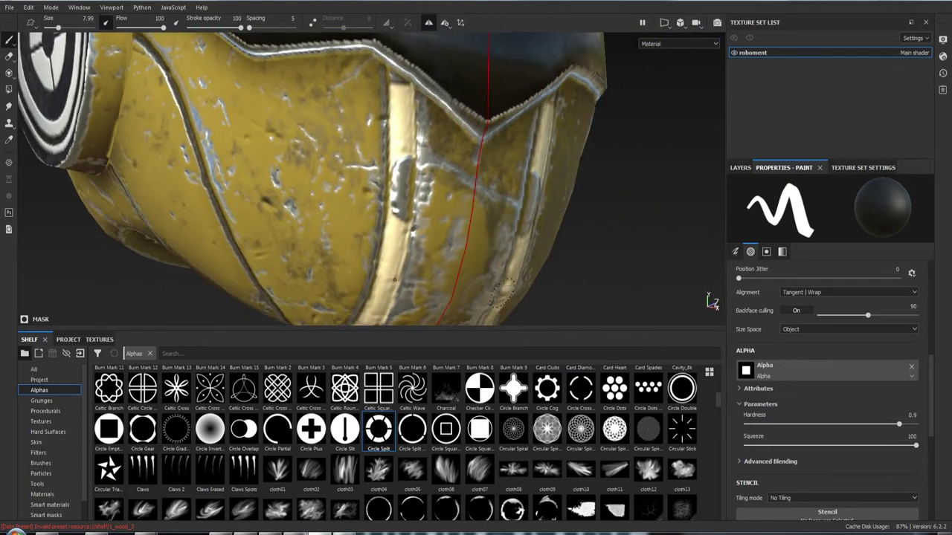
{"action": "key", "text": "l"}
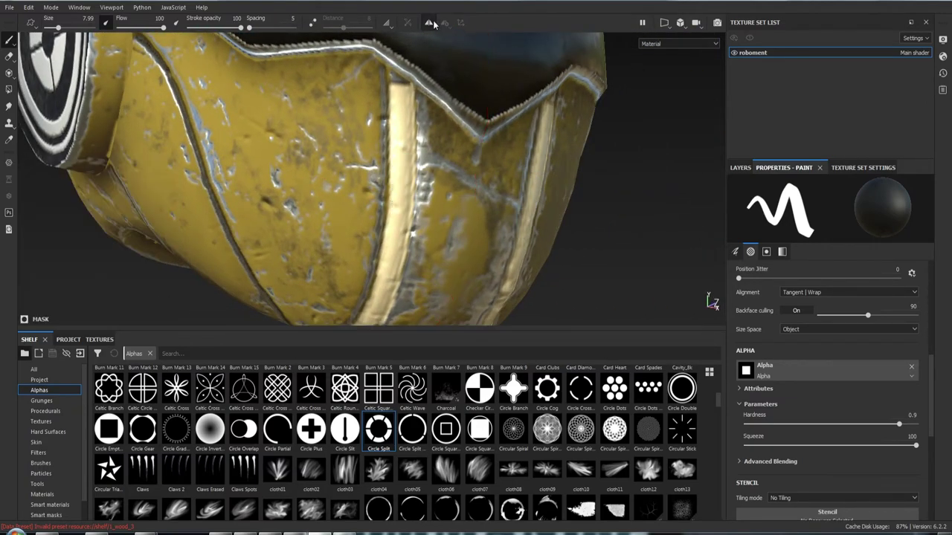
{"action": "mouse_move", "coordinate": [427, 240]}
{"action": "left_mouse_down", "text": "alt"}
{"action": "mouse_move", "coordinate": [397, 191]}
{"action": "mouse_move", "coordinate": [392, 212]}
{"action": "mouse_move", "coordinate": [500, 216]}
{"action": "left_mouse_up", "text": "alt"}
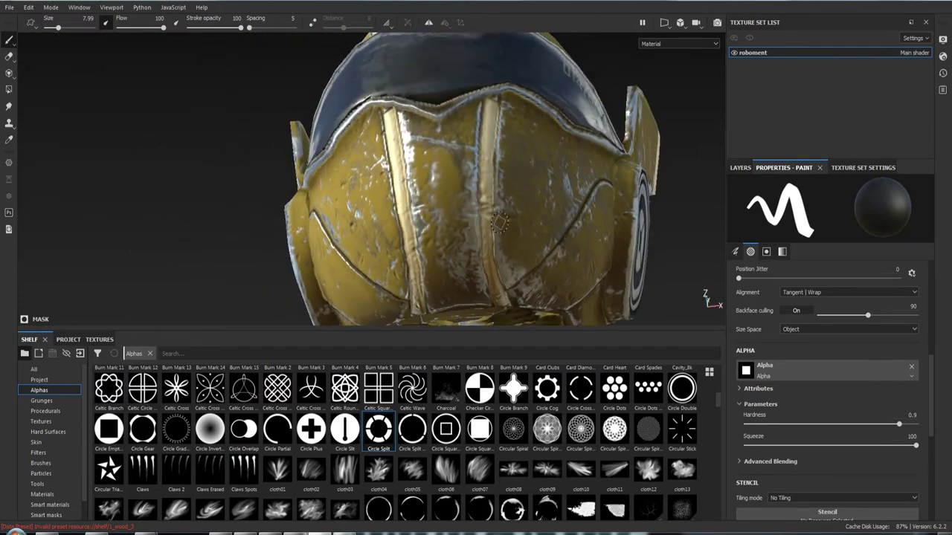
{"action": "right_click_drag", "start_coordinate": [503, 217], "coordinate": [491, 213], "text": "ctrl"}
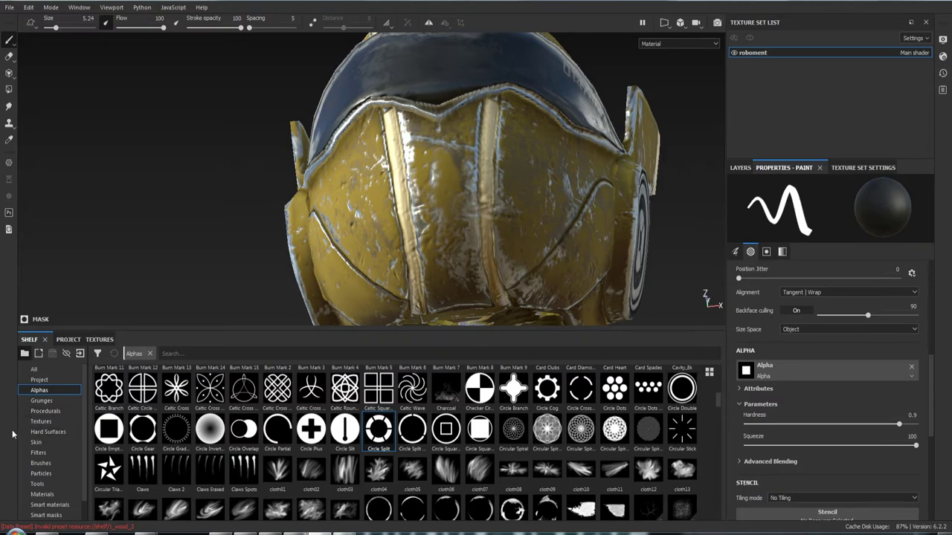
- Pick the dirt 2 brush at size about 12 and paint dirt along the metal strip edge
{"action": "left_click", "coordinate": [49, 463]}
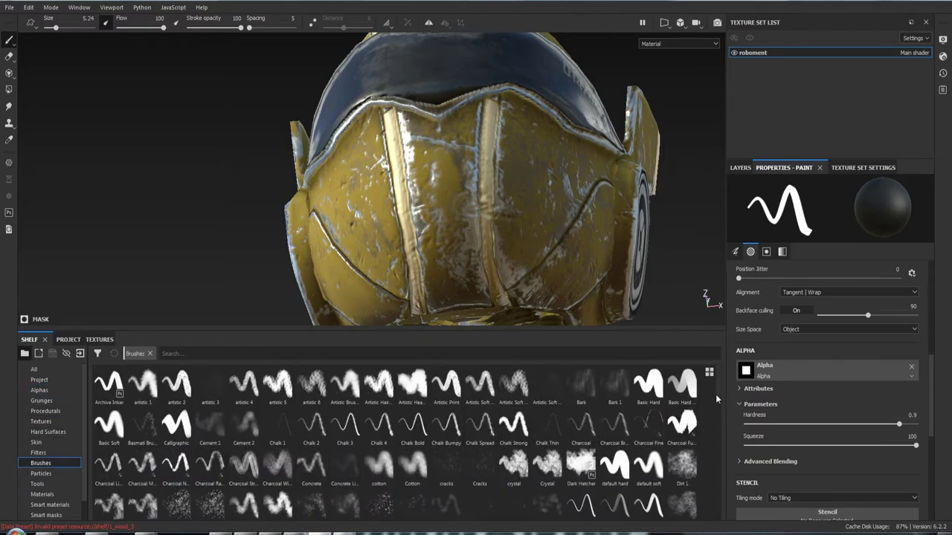
{"action": "left_click_drag", "start_coordinate": [715, 394], "coordinate": [715, 403]}
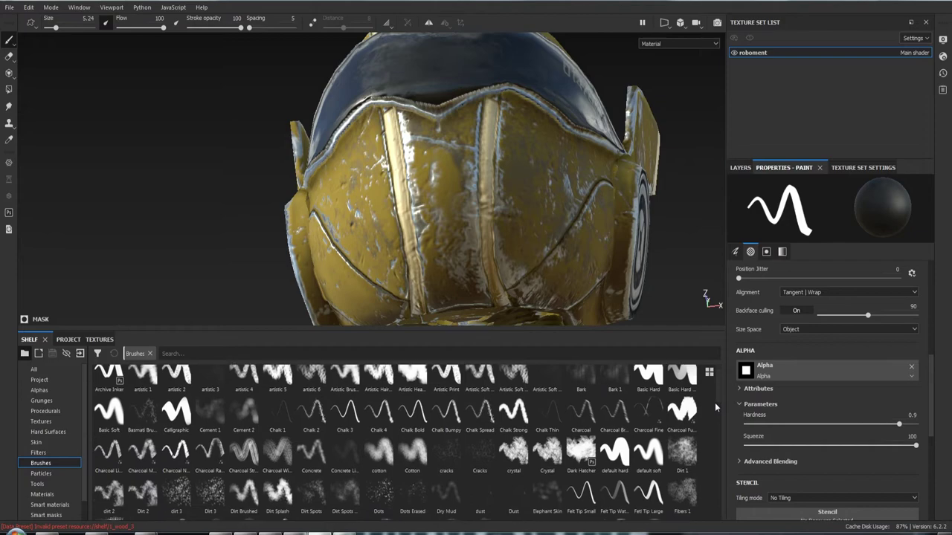
{"action": "left_click", "coordinate": [109, 489]}
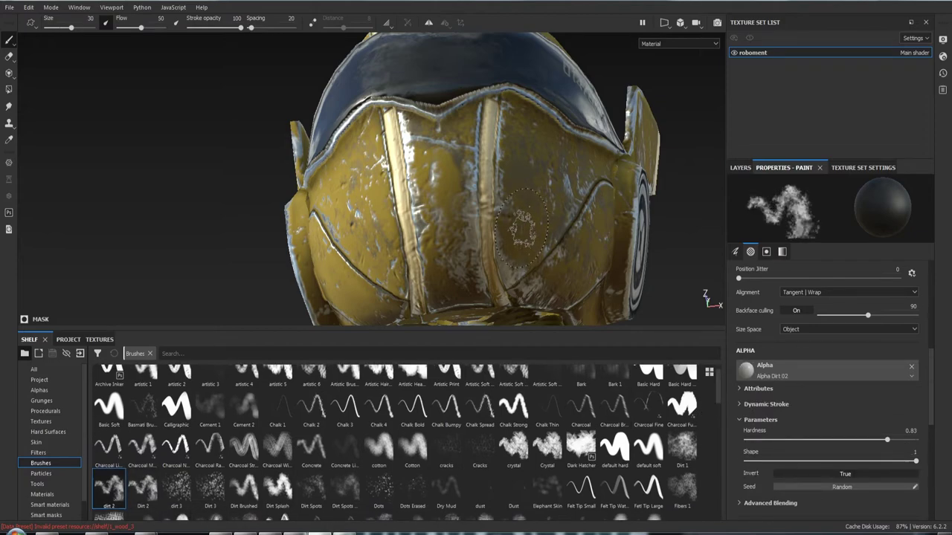
{"action": "right_click_drag", "start_coordinate": [523, 231], "coordinate": [456, 228], "text": "ctrl"}
{"action": "left_click_drag", "start_coordinate": [457, 228], "coordinate": [527, 227], "text": "alt"}
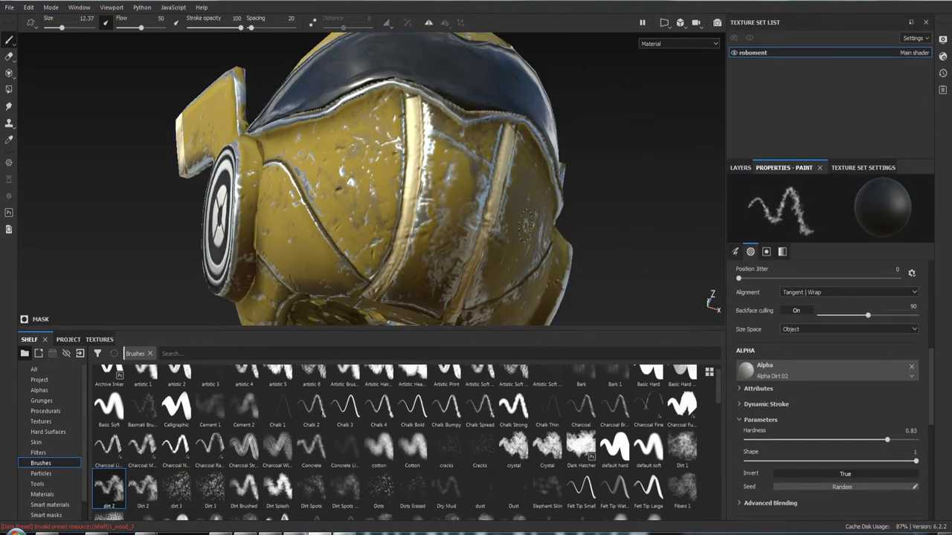
{"action": "left_click_drag", "start_coordinate": [413, 198], "coordinate": [404, 226]}
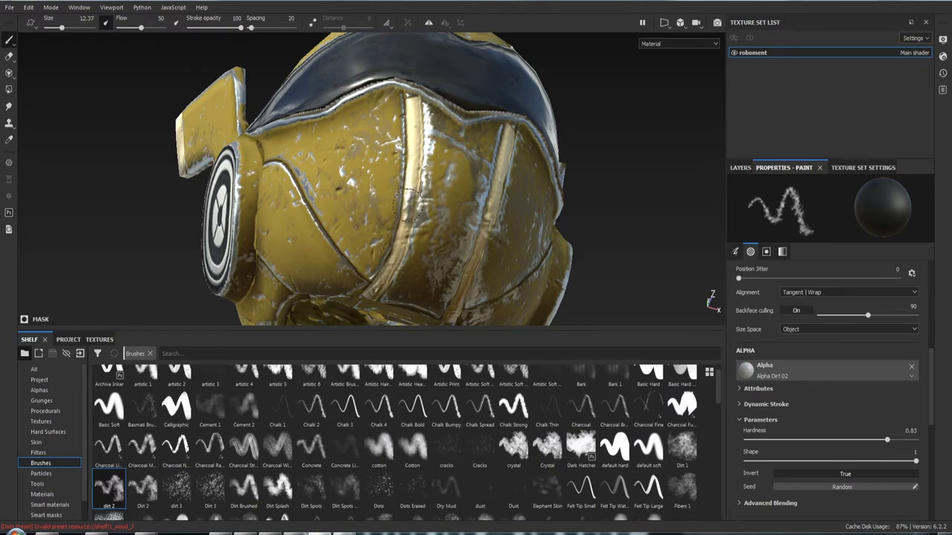
- At brush size about 8, paint dark grime down the round emblem's rim
{"action": "left_click_drag", "start_coordinate": [423, 217], "coordinate": [492, 253], "text": "alt"}
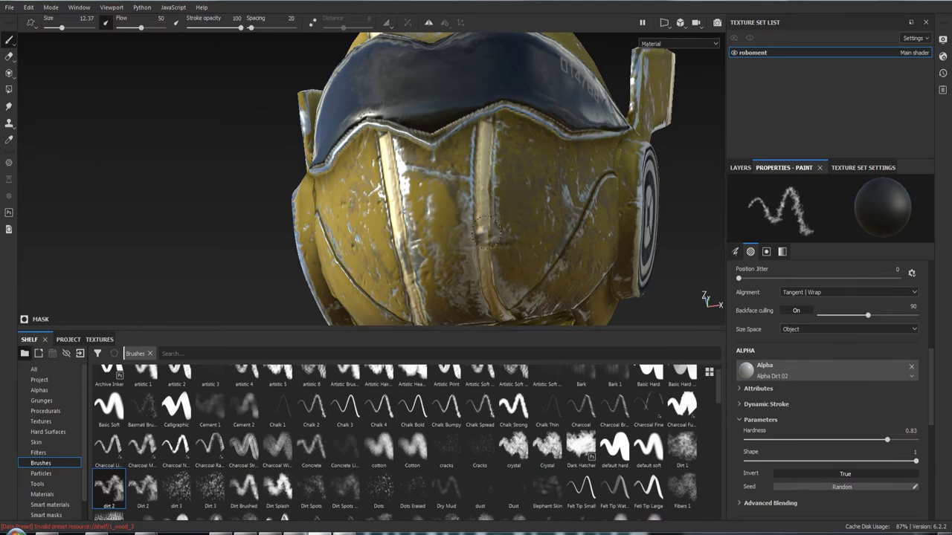
{"action": "mouse_move", "coordinate": [476, 222]}
{"action": "left_mouse_down", "text": "alt"}
{"action": "mouse_move", "coordinate": [607, 249]}
{"action": "mouse_move", "coordinate": [469, 201]}
{"action": "mouse_move", "coordinate": [683, 225]}
{"action": "mouse_move", "coordinate": [446, 216]}
{"action": "mouse_move", "coordinate": [421, 256]}
{"action": "left_mouse_up", "text": "alt"}
{"action": "scroll", "coordinate": [418, 208], "scroll_direction": "up", "scroll_amount": 5}
{"action": "key", "text": "bracketleft"}
{"action": "key", "text": "bracketleft"}
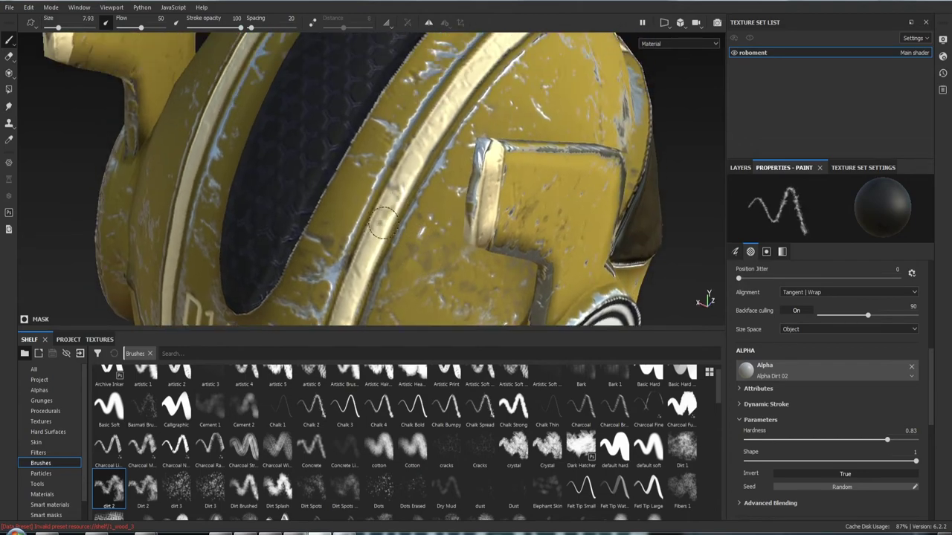
{"action": "left_click_drag", "start_coordinate": [384, 217], "coordinate": [374, 251]}
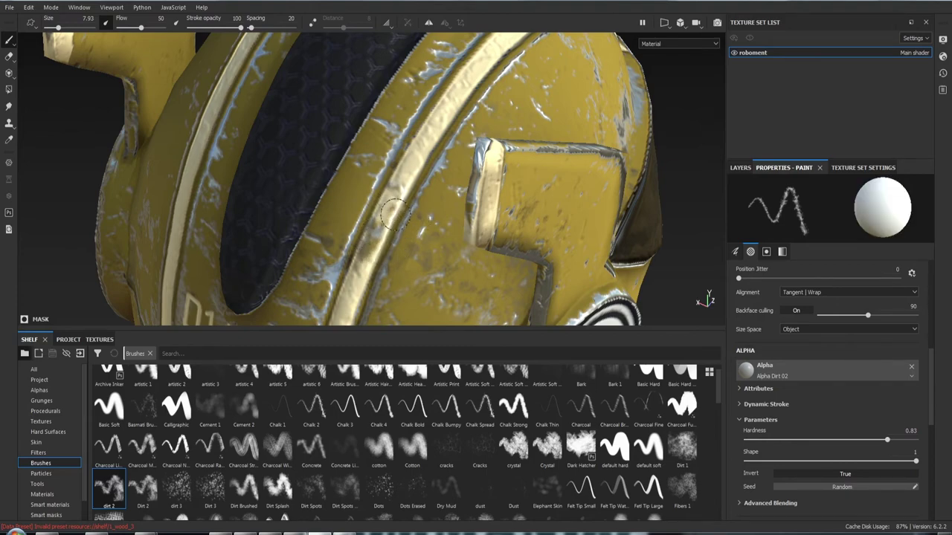
{"action": "left_click_drag", "start_coordinate": [373, 244], "coordinate": [371, 256]}
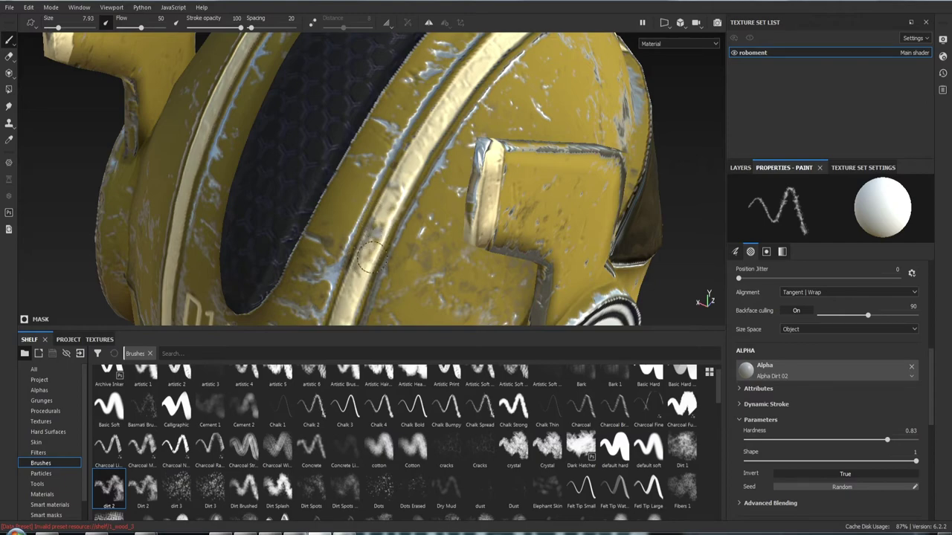
- Dab small dirt marks near the trim on the rear yellow shell, then enlarge the brush to about 19
{"action": "mouse_move", "coordinate": [416, 290]}
{"action": "left_mouse_down", "text": "alt"}
{"action": "mouse_move", "coordinate": [415, 224]}
{"action": "mouse_move", "coordinate": [327, 220]}
{"action": "mouse_move", "coordinate": [336, 211]}
{"action": "left_mouse_up", "text": "alt"}
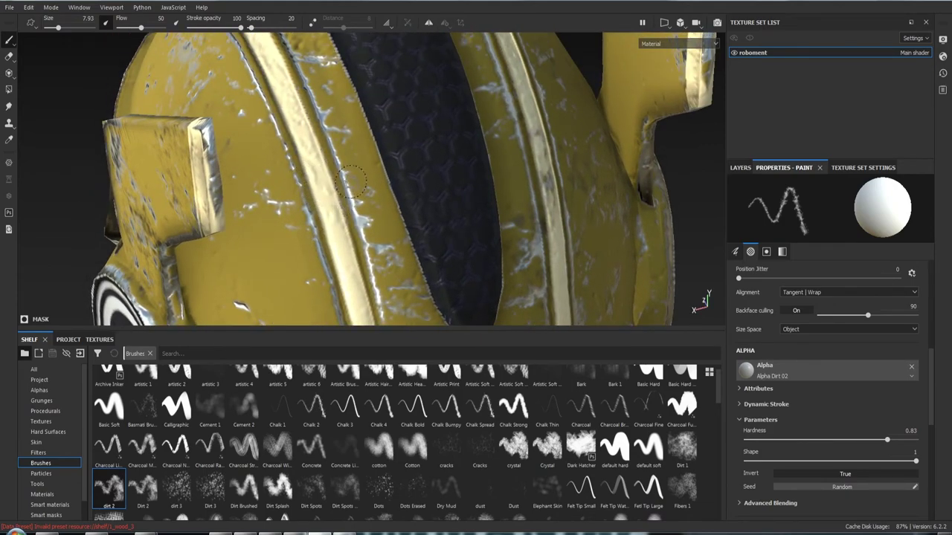
{"action": "left_click_drag", "start_coordinate": [332, 179], "coordinate": [313, 203]}
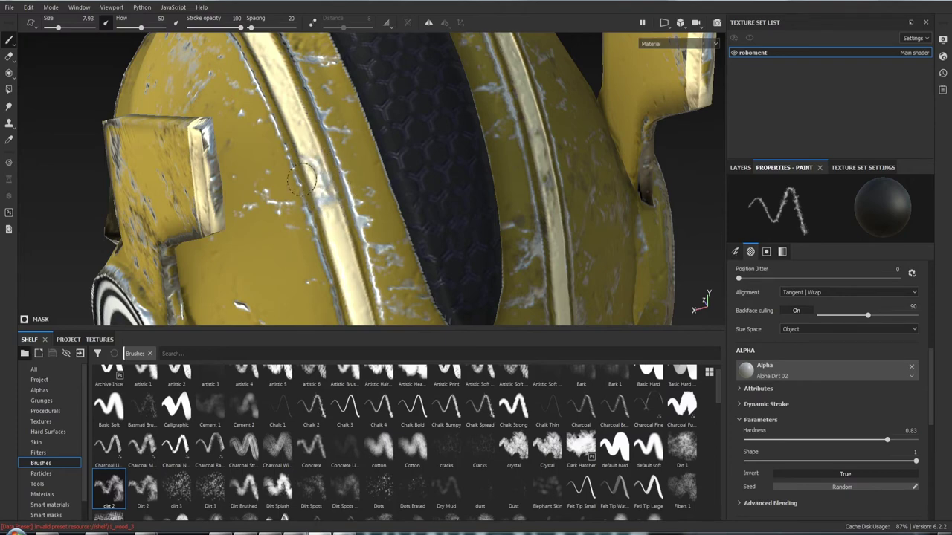
{"action": "left_click_drag", "start_coordinate": [299, 100], "coordinate": [293, 117]}
{"action": "key", "text": "bracketright"}
{"action": "key", "text": "bracketright"}
{"action": "key", "text": "bracketright"}
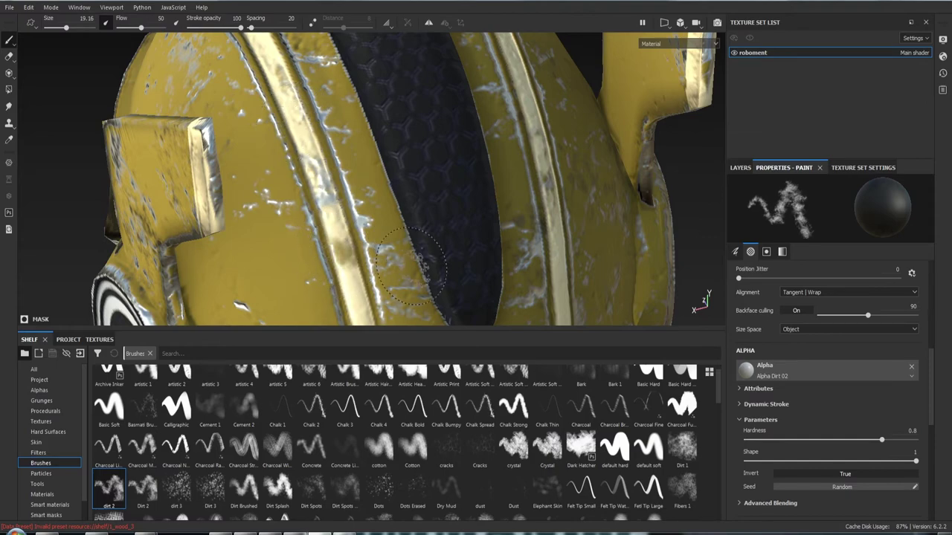
- Drag the BnW Spots 1 procedural from the Shelf into the dirt brush's Stencil slot
{"action": "mouse_move", "coordinate": [350, 249]}
{"action": "left_mouse_down", "text": "alt"}
{"action": "mouse_move", "coordinate": [456, 164]}
{"action": "mouse_move", "coordinate": [480, 161]}
{"action": "left_mouse_up", "text": "alt"}
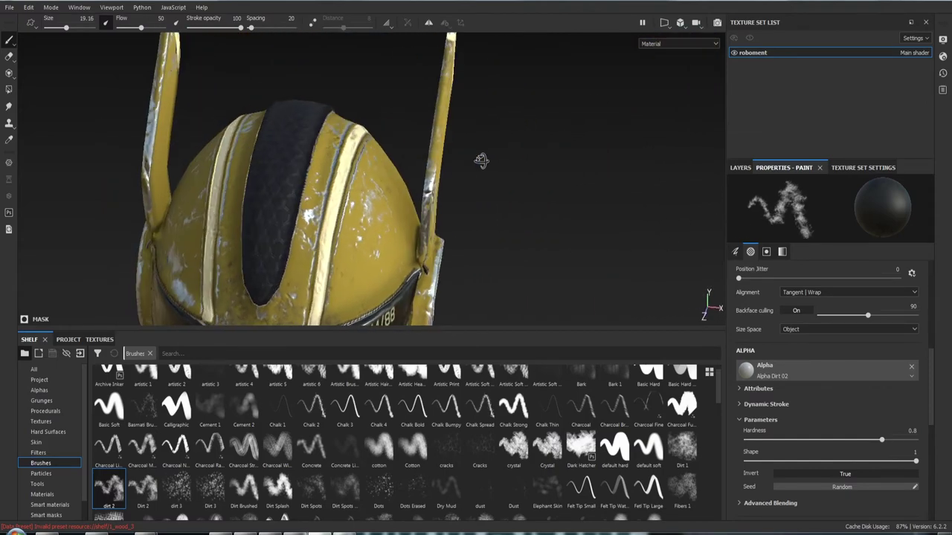
{"action": "left_click", "coordinate": [740, 167]}
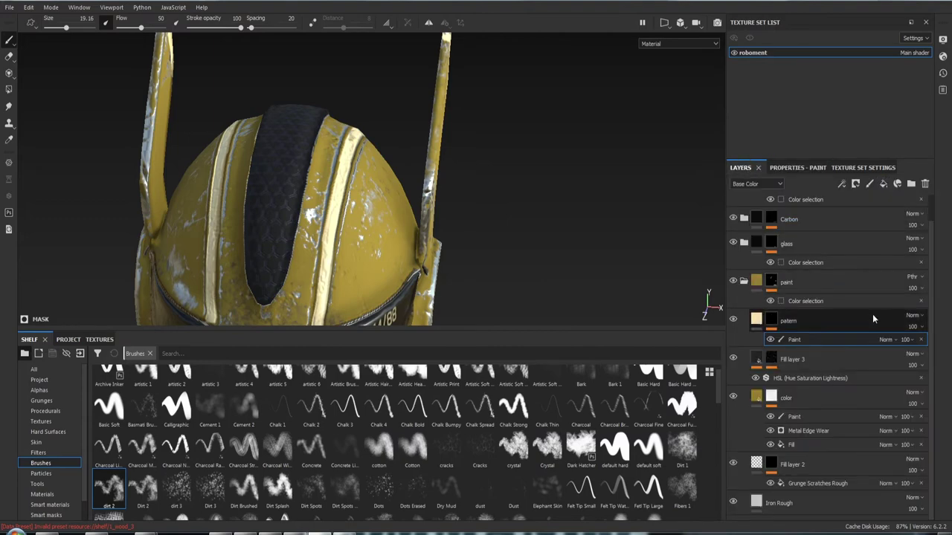
{"action": "left_click", "coordinate": [809, 169]}
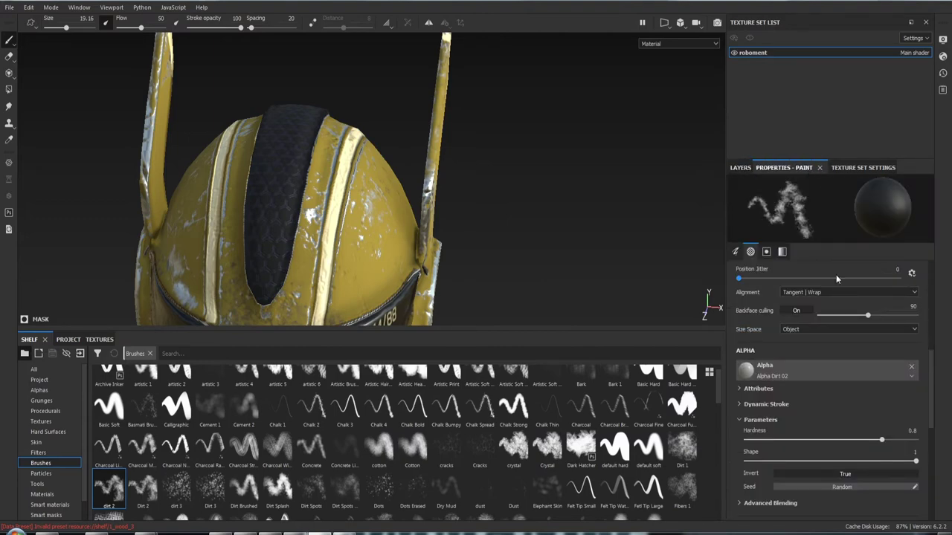
{"action": "scroll", "coordinate": [840, 335], "scroll_direction": "down", "scroll_amount": 3}
{"action": "scroll", "coordinate": [843, 383], "scroll_direction": "down", "scroll_amount": 2}
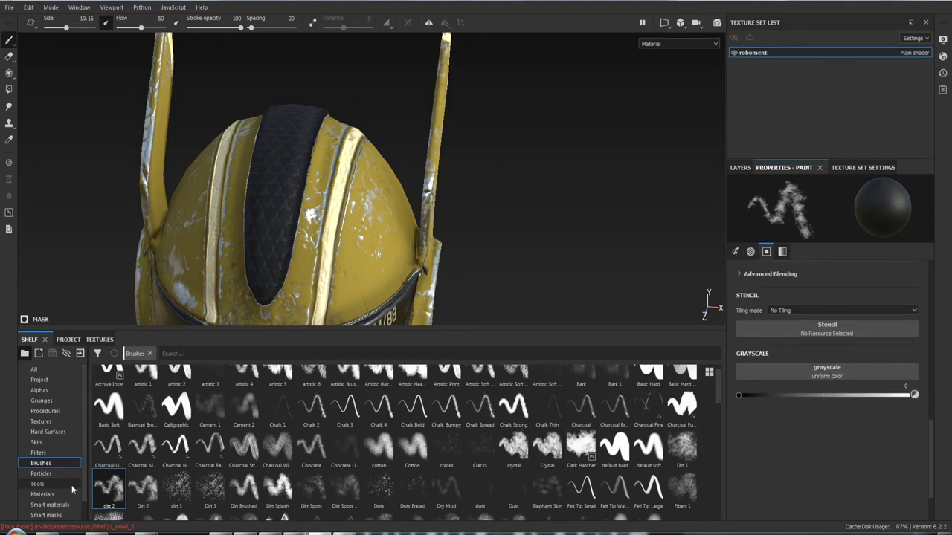
{"action": "left_click", "coordinate": [58, 402]}
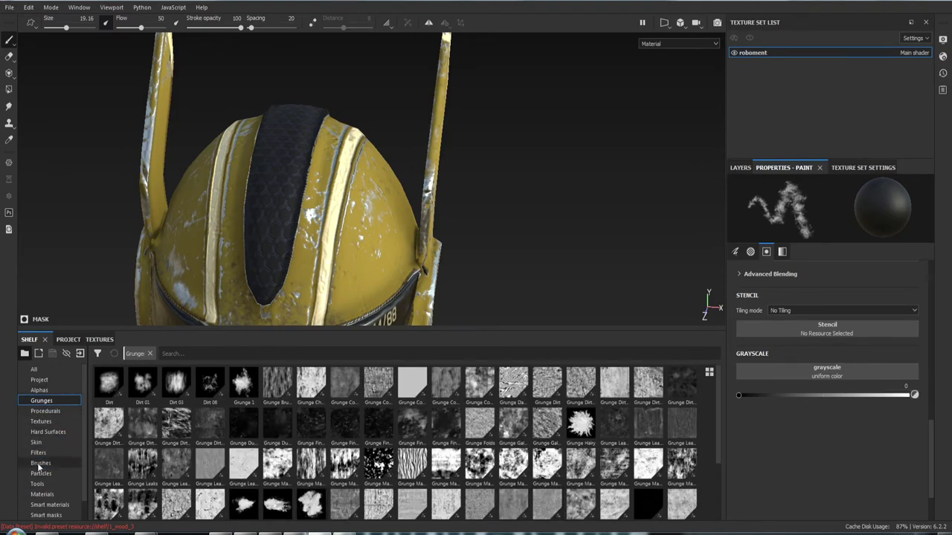
{"action": "left_click", "coordinate": [49, 411]}
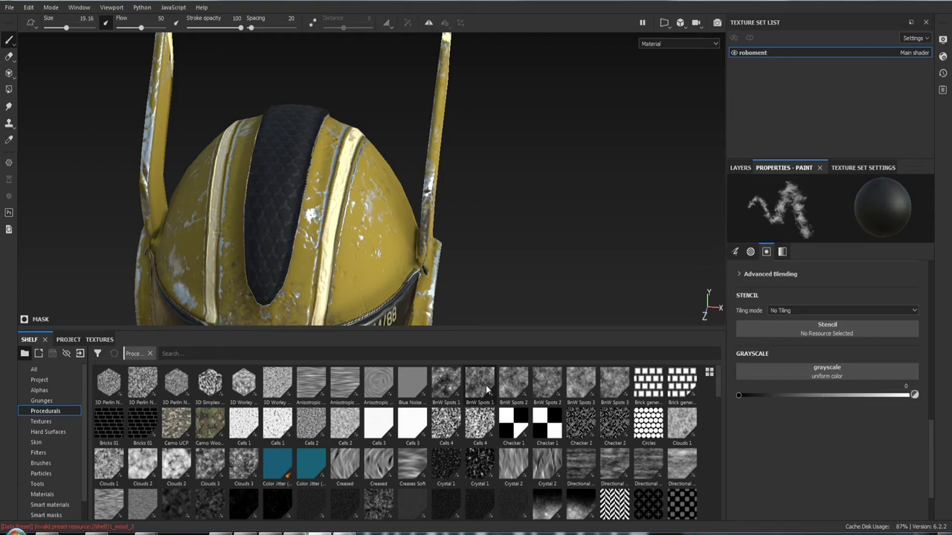
{"action": "left_click_drag", "start_coordinate": [487, 389], "coordinate": [844, 327]}
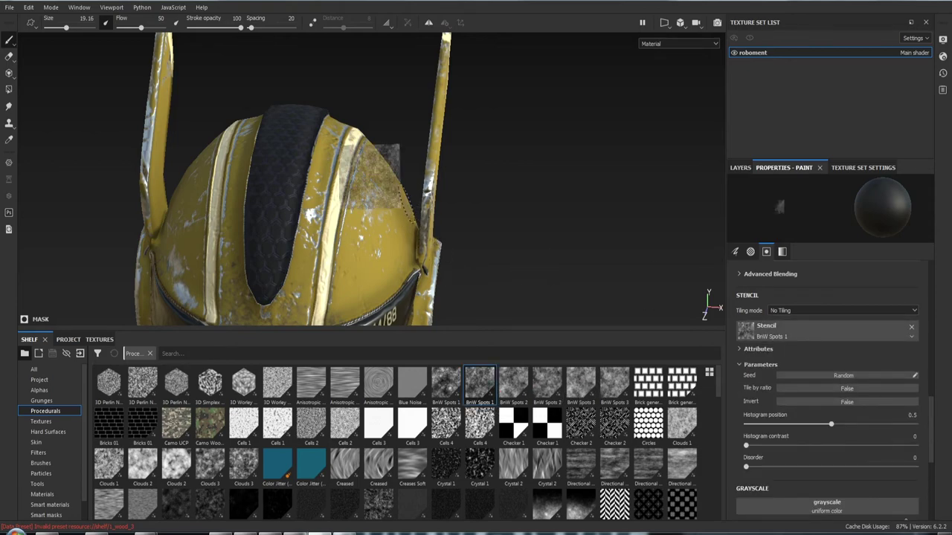
- Scale the BnW Spots stencil up to cover the view and bring the top metal strips into view
{"action": "key", "text": "s"}
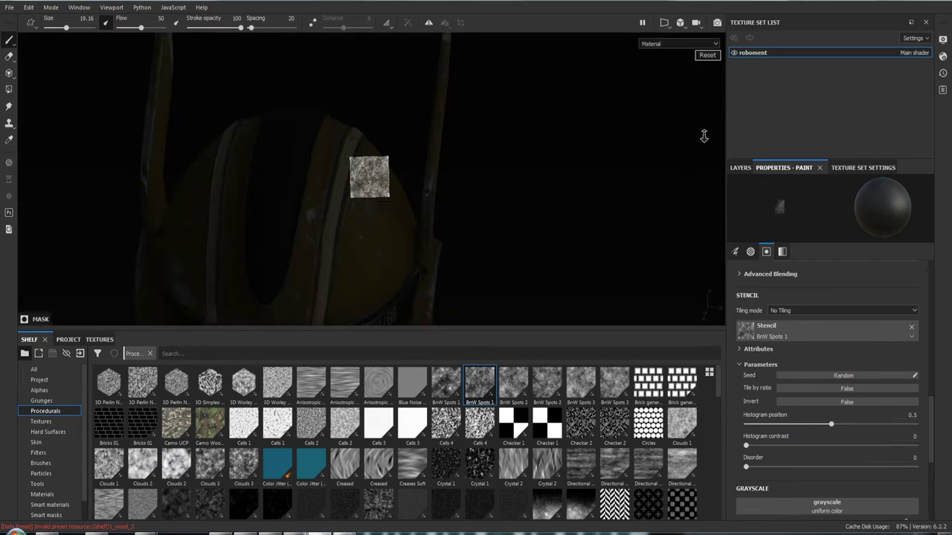
{"action": "right_click_drag", "start_coordinate": [730, 230], "coordinate": [747, 281]}
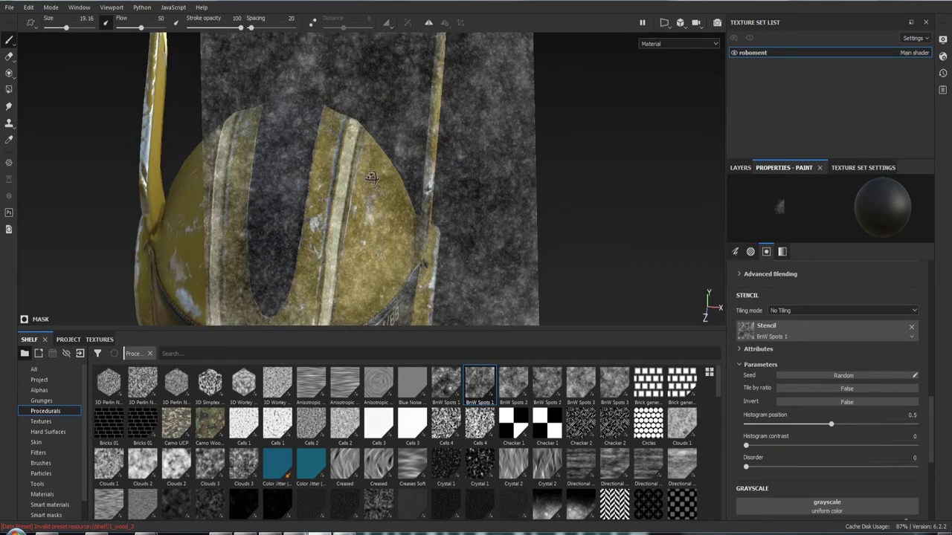
{"action": "left_click_drag", "start_coordinate": [394, 211], "coordinate": [362, 209], "text": "alt"}
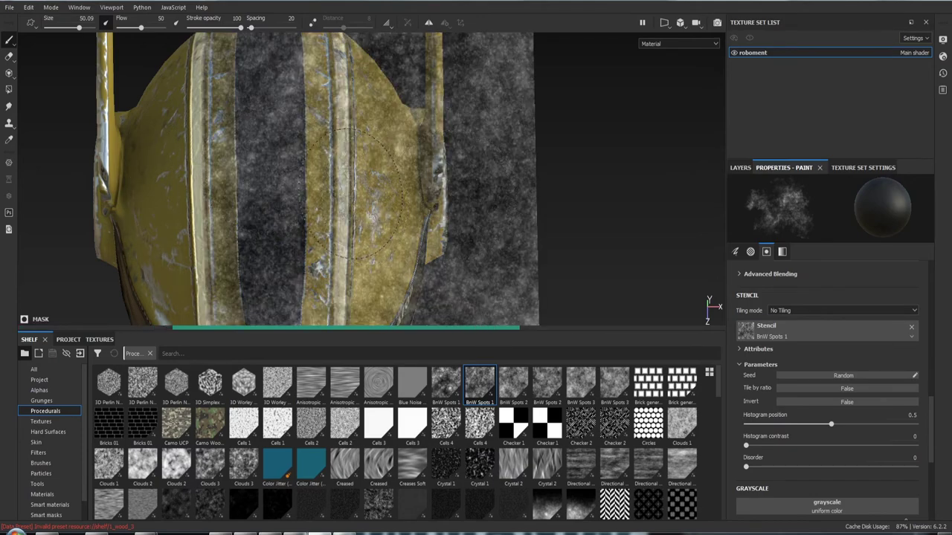
{"action": "mouse_move", "coordinate": [350, 193]}
{"action": "left_mouse_down", "text": "alt"}
{"action": "mouse_move", "coordinate": [420, 193]}
{"action": "mouse_move", "coordinate": [411, 211]}
{"action": "mouse_move", "coordinate": [379, 216]}
{"action": "left_mouse_up", "text": "alt"}
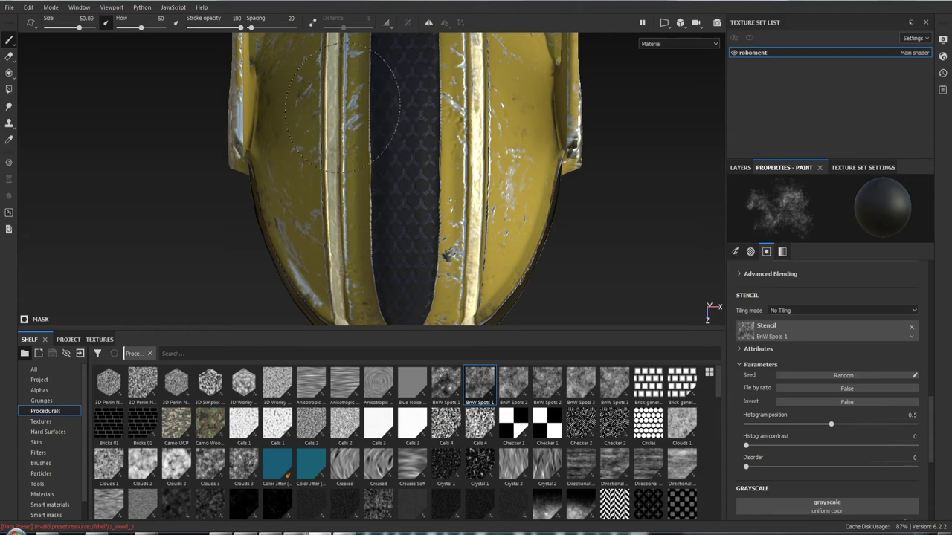
- Raise the flow to 100 and paint stencilled spots along the right metal strip
{"action": "key", "text": "s"}
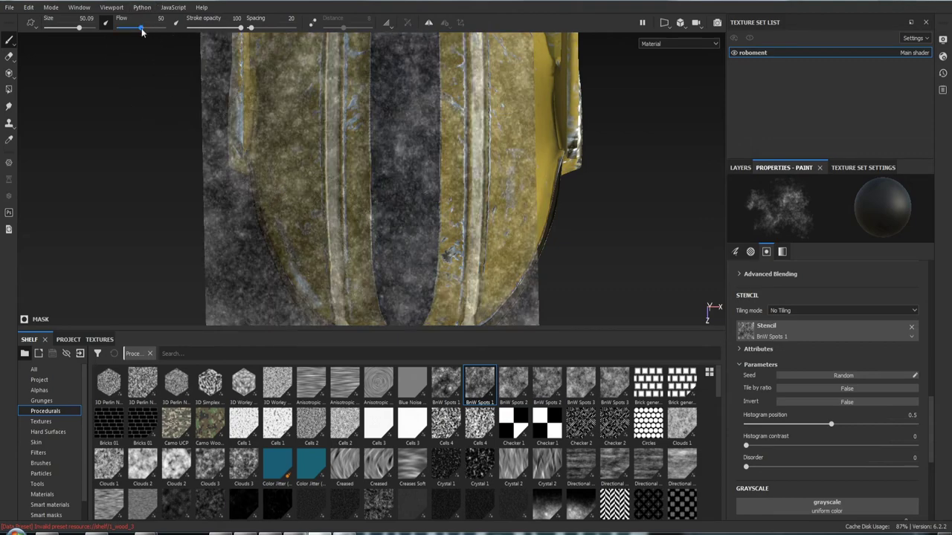
{"action": "left_click_drag", "start_coordinate": [142, 30], "coordinate": [164, 30]}
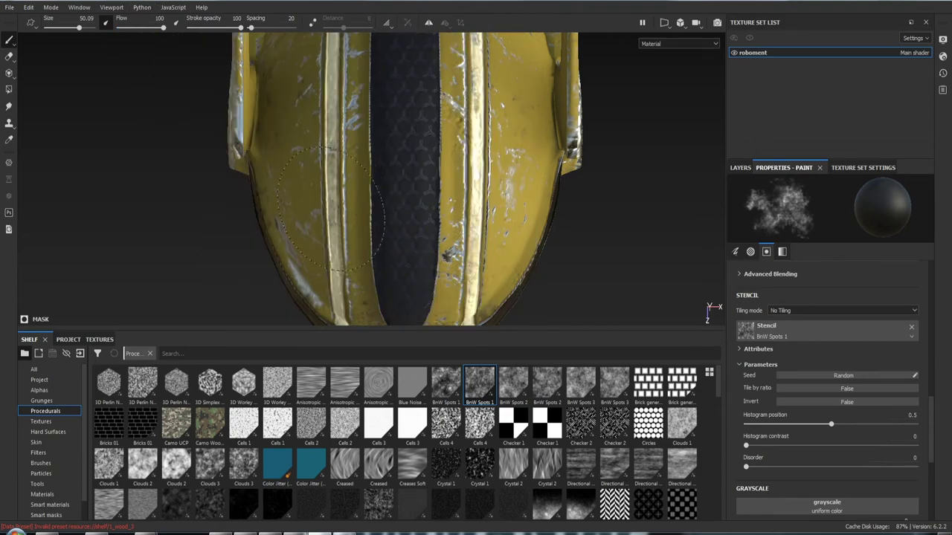
{"action": "left_click_drag", "start_coordinate": [331, 211], "coordinate": [466, 265]}
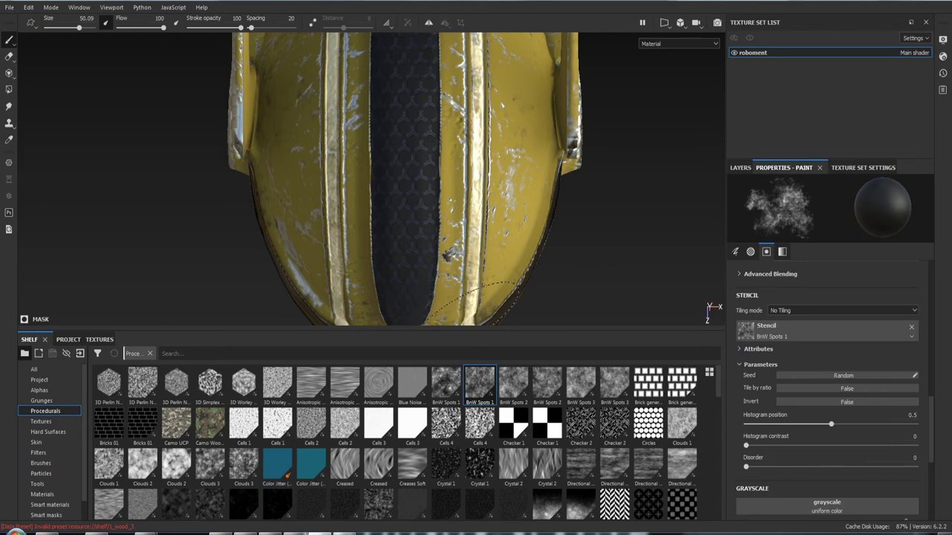
{"action": "key", "text": "s"}
{"action": "key", "text": "s"}
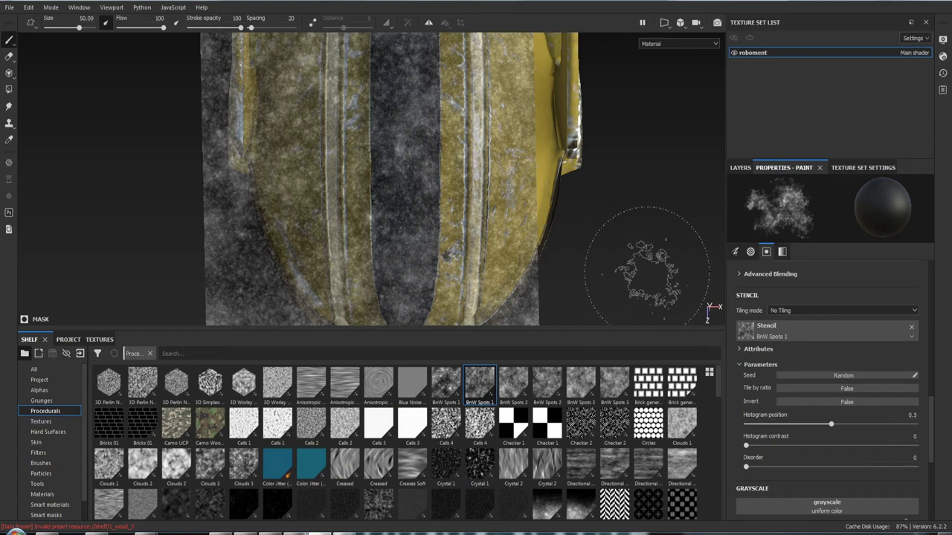
- Remove the stencil and reduce the dirt brush size to 40.41
{"action": "left_click", "coordinate": [912, 327]}
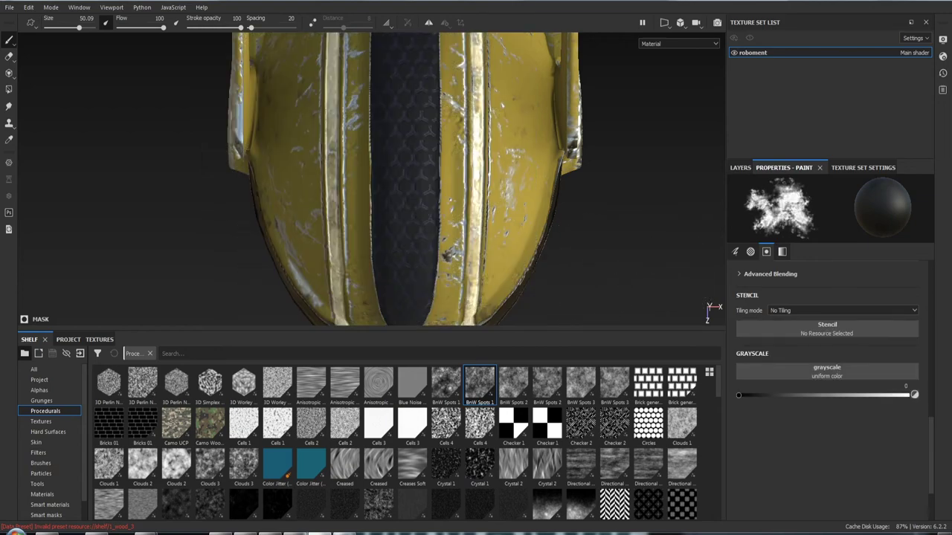
{"action": "mouse_move", "coordinate": [510, 112]}
{"action": "left_mouse_down", "text": "alt"}
{"action": "mouse_move", "coordinate": [510, 176]}
{"action": "mouse_move", "coordinate": [569, 197]}
{"action": "mouse_move", "coordinate": [623, 196]}
{"action": "left_mouse_up", "text": "alt"}
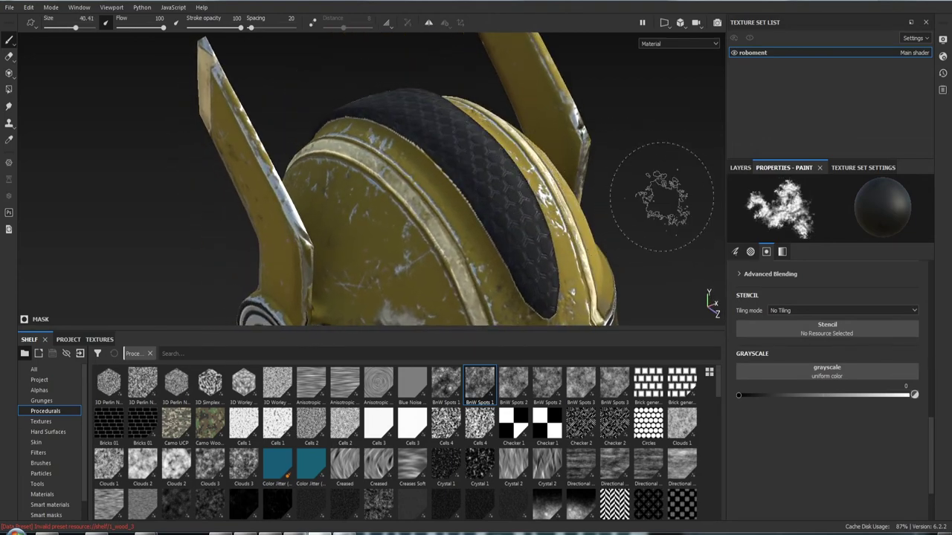
{"action": "mouse_move", "coordinate": [603, 187]}
{"action": "right_mouse_down", "text": "ctrl"}
{"action": "mouse_move", "coordinate": [580, 184]}
{"action": "mouse_move", "coordinate": [620, 187]}
{"action": "mouse_move", "coordinate": [605, 188]}
{"action": "right_mouse_up", "text": "ctrl"}
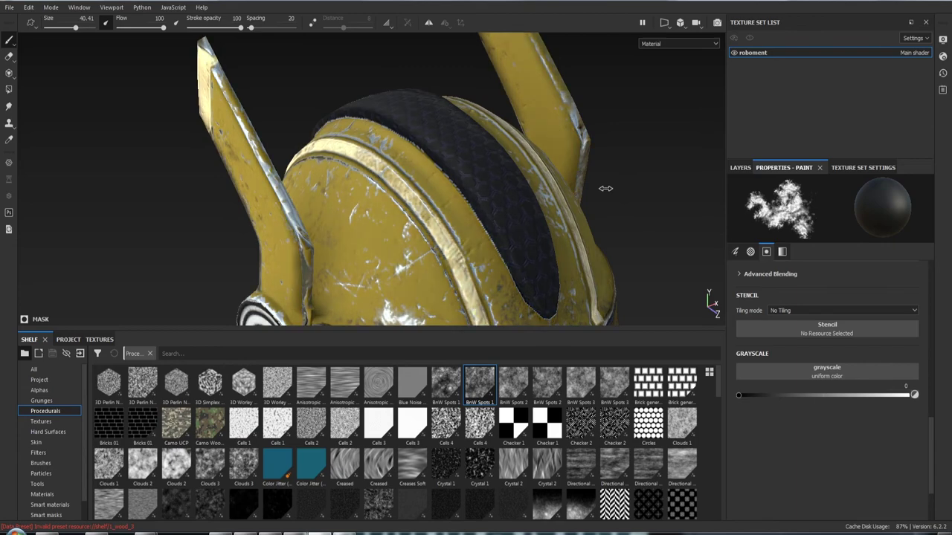
{"action": "right_click_drag", "start_coordinate": [446, 188], "coordinate": [417, 134], "text": "alt"}
{"action": "mouse_move", "coordinate": [416, 134]}
{"action": "left_mouse_down", "text": "alt"}
{"action": "mouse_move", "coordinate": [380, 69]}
{"action": "mouse_move", "coordinate": [400, 158]}
{"action": "mouse_move", "coordinate": [413, 78]}
{"action": "mouse_move", "coordinate": [435, 119]}
{"action": "left_mouse_up", "text": "alt"}
{"action": "mouse_move", "coordinate": [435, 119]}
{"action": "right_mouse_down", "text": "alt"}
{"action": "mouse_move", "coordinate": [472, 208]}
{"action": "mouse_move", "coordinate": [465, 190]}
{"action": "right_mouse_up", "text": "alt"}
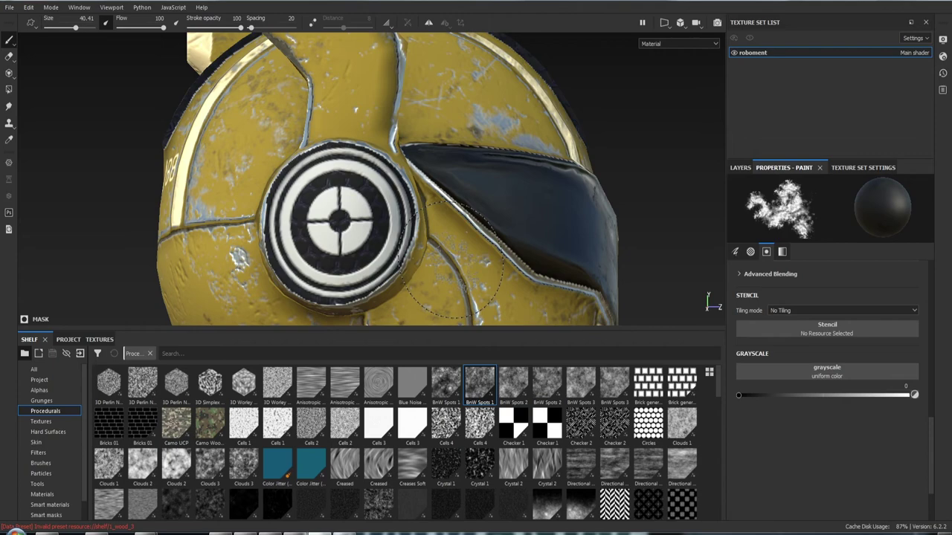
{"action": "mouse_move", "coordinate": [476, 208]}
{"action": "left_mouse_down", "text": "alt"}
{"action": "mouse_move", "coordinate": [610, 206]}
{"action": "mouse_move", "coordinate": [632, 195]}
{"action": "mouse_move", "coordinate": [570, 208]}
{"action": "mouse_move", "coordinate": [499, 240]}
{"action": "mouse_move", "coordinate": [491, 179]}
{"action": "mouse_move", "coordinate": [516, 167]}
{"action": "mouse_move", "coordinate": [471, 174]}
{"action": "mouse_move", "coordinate": [457, 209]}
{"action": "mouse_move", "coordinate": [489, 196]}
{"action": "left_mouse_up", "text": "alt"}
- Save the project with Ctrl+S and orbit in close around the helmet
{"action": "key", "text": "ctrl+s"}
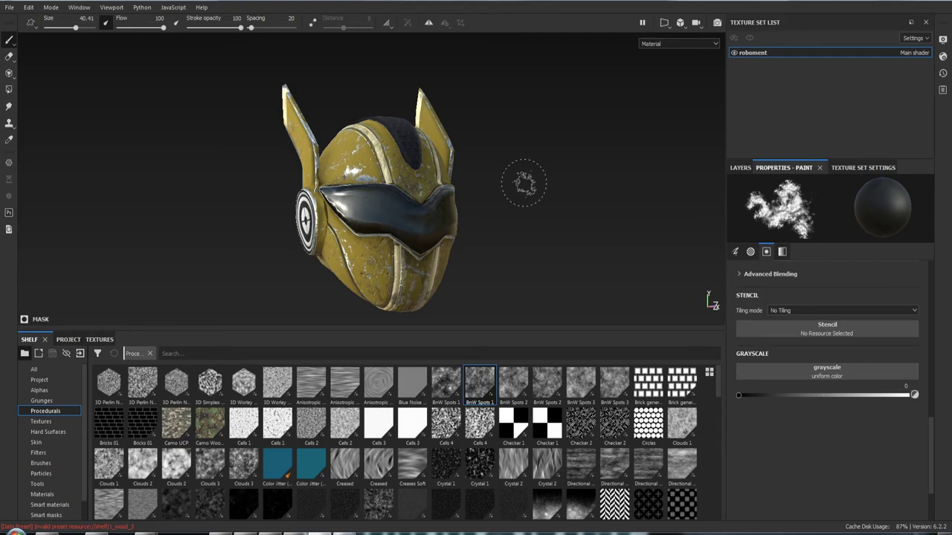
{"action": "mouse_move", "coordinate": [495, 185]}
{"action": "left_mouse_down", "text": "alt"}
{"action": "mouse_move", "coordinate": [510, 206]}
{"action": "mouse_move", "coordinate": [464, 257]}
{"action": "mouse_move", "coordinate": [631, 200]}
{"action": "mouse_move", "coordinate": [419, 206]}
{"action": "mouse_move", "coordinate": [541, 214]}
{"action": "mouse_move", "coordinate": [634, 236]}
{"action": "left_mouse_up", "text": "alt"}
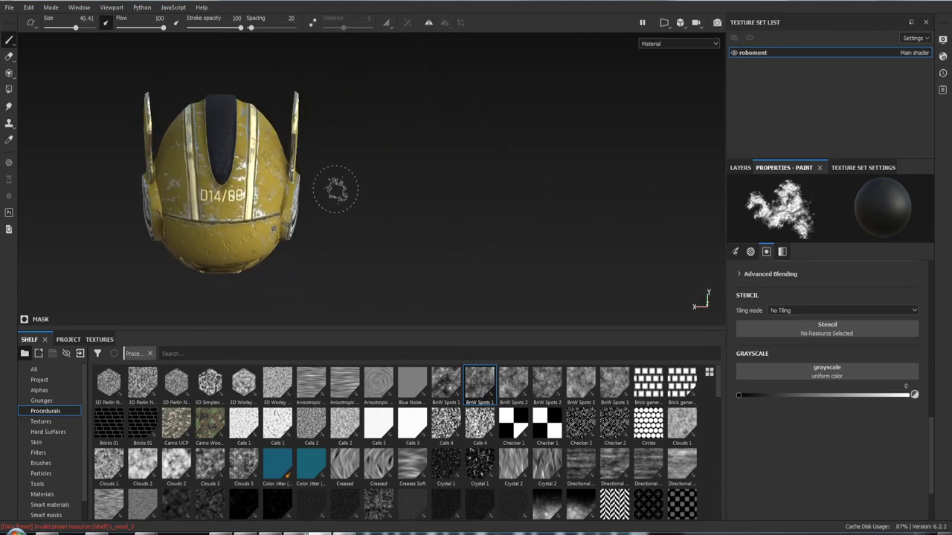
{"action": "mouse_move", "coordinate": [336, 190]}
{"action": "left_mouse_down", "text": "alt"}
{"action": "mouse_move", "coordinate": [387, 149]}
{"action": "mouse_move", "coordinate": [555, 139]}
{"action": "mouse_move", "coordinate": [438, 153]}
{"action": "mouse_move", "coordinate": [626, 124]}
{"action": "mouse_move", "coordinate": [735, 147]}
{"action": "left_mouse_up", "text": "alt"}
{"action": "right_click_drag", "start_coordinate": [379, 143], "coordinate": [436, 255], "text": "alt"}
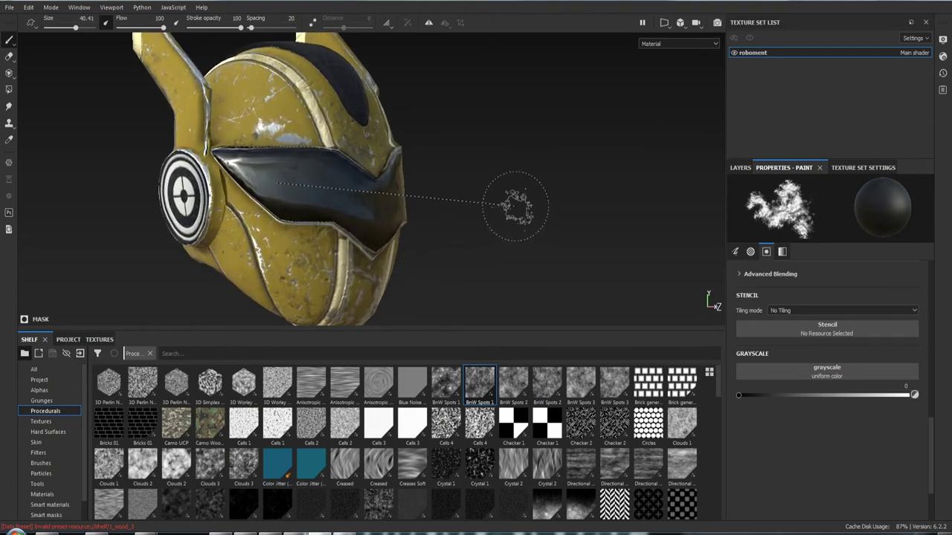
{"action": "right_click_drag", "start_coordinate": [510, 202], "coordinate": [475, 206], "text": "alt"}
{"action": "left_click_drag", "start_coordinate": [474, 206], "coordinate": [424, 206], "text": "alt"}
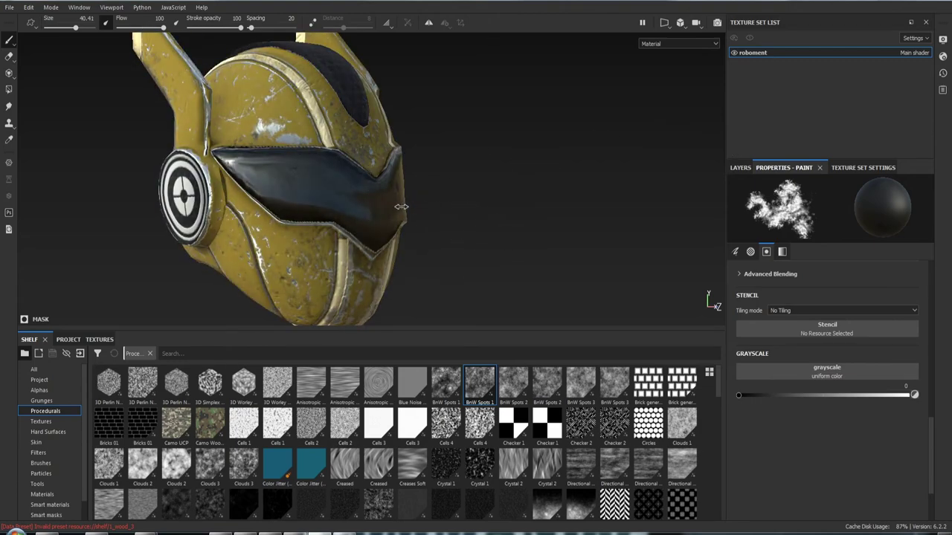
{"action": "right_click_drag", "start_coordinate": [424, 206], "coordinate": [378, 186], "text": "alt"}
{"action": "mouse_move", "coordinate": [378, 186]}
{"action": "left_mouse_down", "text": "alt"}
{"action": "mouse_move", "coordinate": [501, 149]}
{"action": "mouse_move", "coordinate": [502, 187]}
{"action": "mouse_move", "coordinate": [359, 176]}
{"action": "left_mouse_up", "text": "alt"}
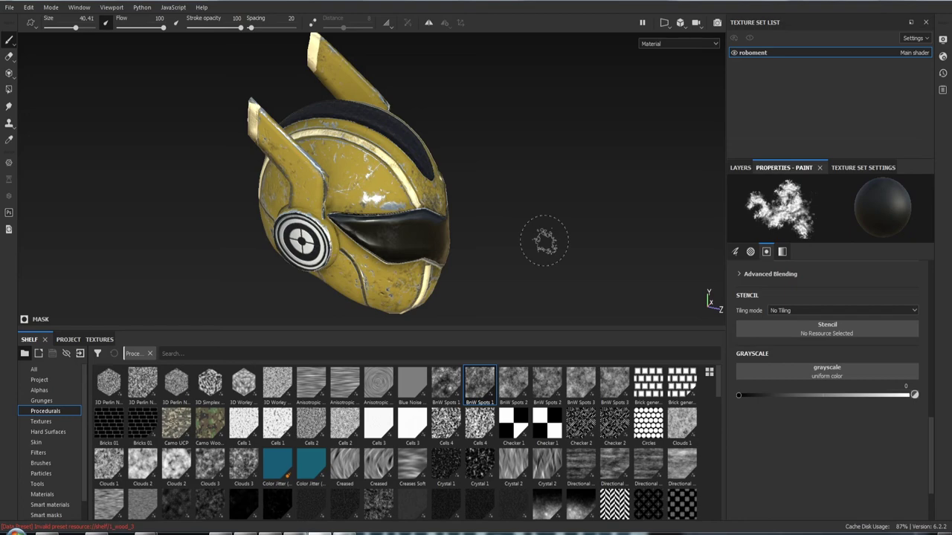
- Rotate the environment lighting and inspect the helmet's front from three-quarter angles
{"action": "mouse_move", "coordinate": [498, 280]}
{"action": "left_mouse_down", "text": "alt"}
{"action": "mouse_move", "coordinate": [299, 248]}
{"action": "mouse_move", "coordinate": [322, 226]}
{"action": "mouse_move", "coordinate": [225, 220]}
{"action": "left_mouse_up", "text": "alt"}
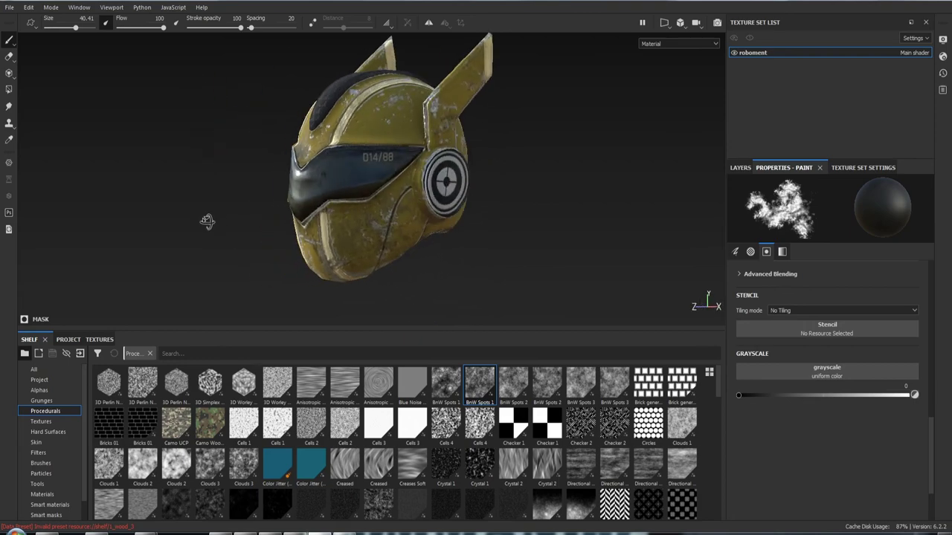
{"action": "mouse_move", "coordinate": [527, 242]}
{"action": "left_mouse_down", "text": "alt"}
{"action": "mouse_move", "coordinate": [569, 232]}
{"action": "mouse_move", "coordinate": [498, 206]}
{"action": "mouse_move", "coordinate": [483, 220]}
{"action": "mouse_move", "coordinate": [521, 215]}
{"action": "left_mouse_up", "text": "alt"}
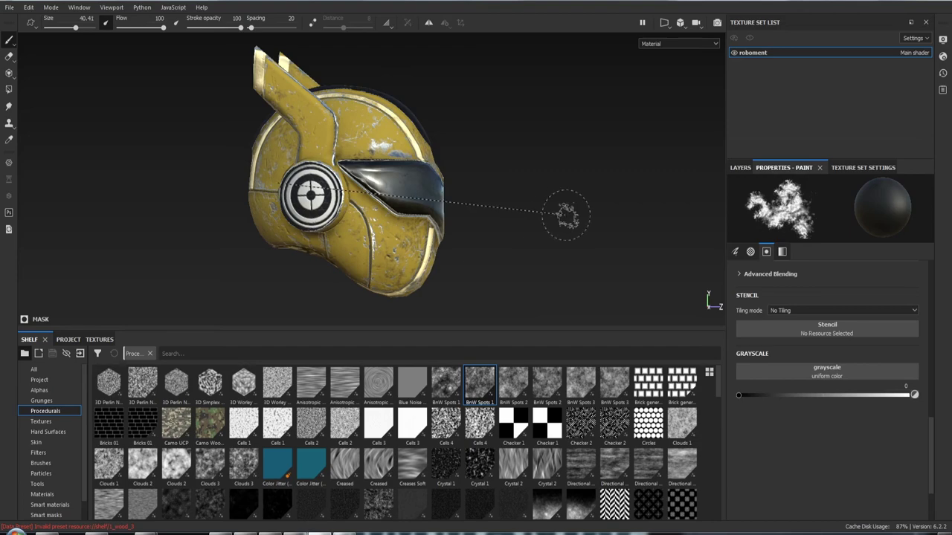
{"action": "mouse_move", "coordinate": [387, 214]}
{"action": "right_mouse_down", "text": "shift"}
{"action": "mouse_move", "coordinate": [531, 216]}
{"action": "mouse_move", "coordinate": [451, 218]}
{"action": "mouse_move", "coordinate": [467, 226]}
{"action": "right_mouse_up", "text": "shift"}
{"action": "mouse_move", "coordinate": [467, 227]}
{"action": "left_mouse_down", "text": "alt"}
{"action": "mouse_move", "coordinate": [478, 223]}
{"action": "mouse_move", "coordinate": [416, 201]}
{"action": "left_mouse_up", "text": "alt"}
{"action": "mouse_move", "coordinate": [417, 201]}
{"action": "right_mouse_down", "text": "alt"}
{"action": "mouse_move", "coordinate": [401, 178]}
{"action": "mouse_move", "coordinate": [395, 195]}
{"action": "right_mouse_up", "text": "alt"}
{"action": "mouse_move", "coordinate": [395, 195]}
{"action": "left_mouse_down", "text": "alt"}
{"action": "mouse_move", "coordinate": [587, 251]}
{"action": "mouse_move", "coordinate": [531, 280]}
{"action": "mouse_move", "coordinate": [463, 276]}
{"action": "left_mouse_up", "text": "alt"}
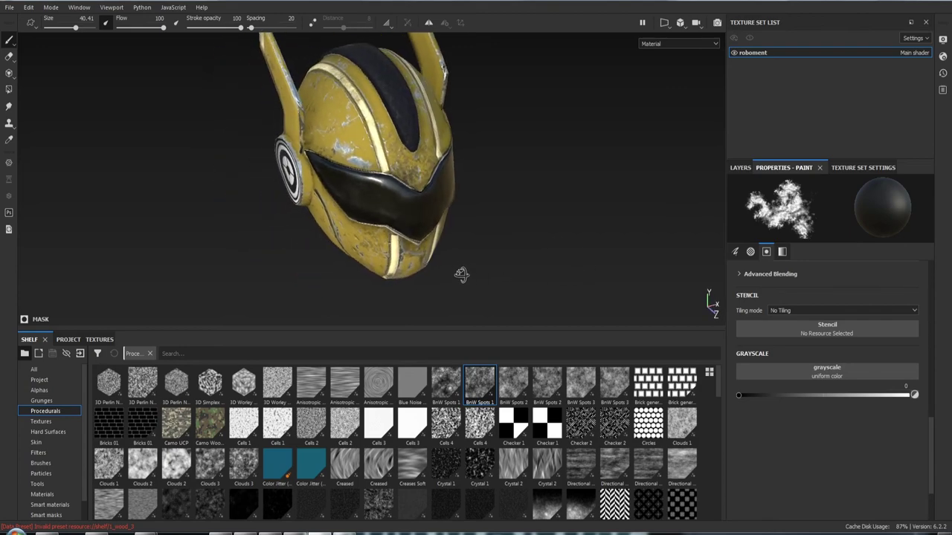
{"action": "mouse_move", "coordinate": [464, 275]}
{"action": "right_mouse_down", "text": "alt"}
{"action": "mouse_move", "coordinate": [464, 325]}
{"action": "mouse_move", "coordinate": [454, 245]}
{"action": "right_mouse_up", "text": "alt"}
{"action": "mouse_move", "coordinate": [453, 246]}
{"action": "left_mouse_down", "text": "alt"}
{"action": "mouse_move", "coordinate": [448, 186]}
{"action": "mouse_move", "coordinate": [605, 195]}
{"action": "mouse_move", "coordinate": [458, 148]}
{"action": "mouse_move", "coordinate": [438, 166]}
{"action": "mouse_move", "coordinate": [538, 179]}
{"action": "mouse_move", "coordinate": [567, 200]}
{"action": "mouse_move", "coordinate": [459, 227]}
{"action": "mouse_move", "coordinate": [156, 153]}
{"action": "mouse_move", "coordinate": [81, 161]}
{"action": "mouse_move", "coordinate": [416, 216]}
{"action": "left_mouse_up", "text": "alt"}
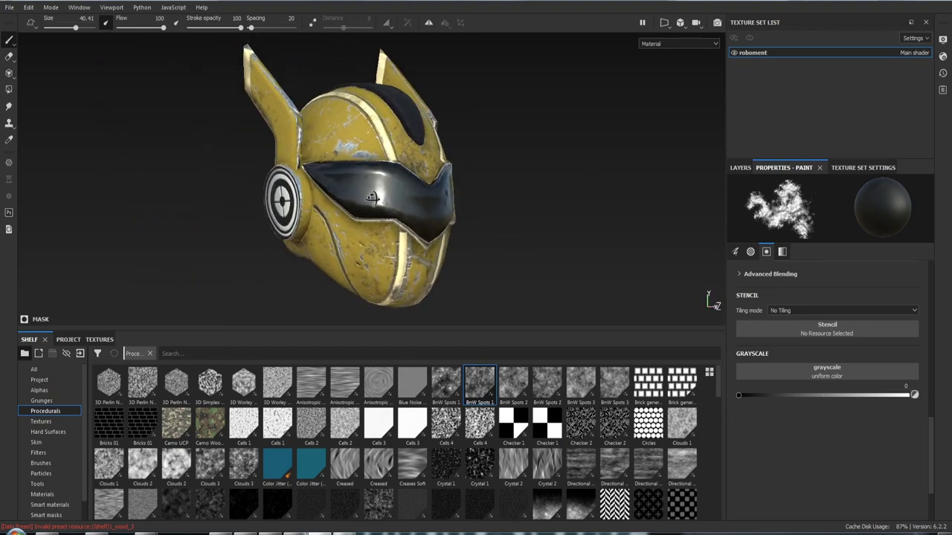
- Orbit over the top and round to the left side to inspect the worn yellow shell
{"action": "middle_click_drag", "start_coordinate": [416, 216], "coordinate": [394, 201], "text": "alt"}
{"action": "left_click_drag", "start_coordinate": [393, 201], "coordinate": [357, 201], "text": "alt"}
{"action": "right_click_drag", "start_coordinate": [357, 201], "coordinate": [342, 208], "text": "alt"}
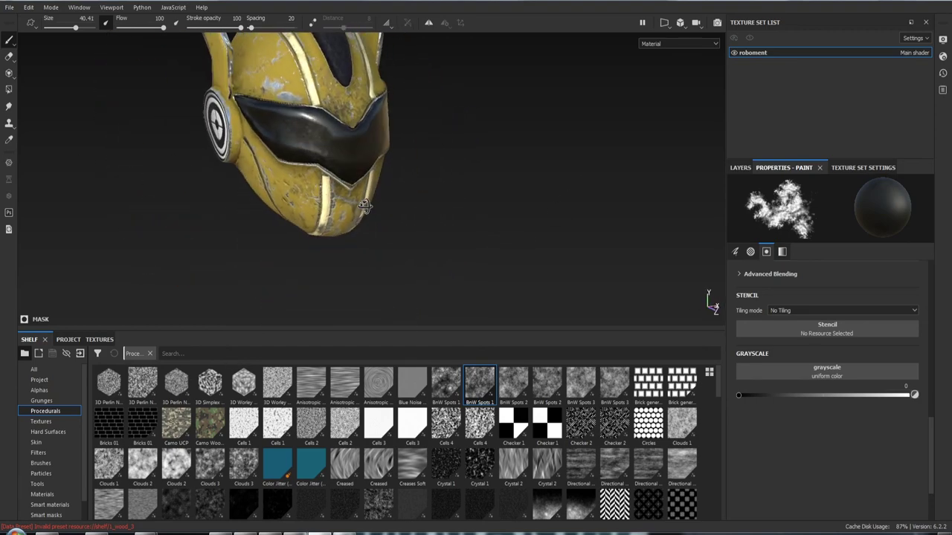
{"action": "middle_click_drag", "start_coordinate": [342, 208], "coordinate": [331, 207], "text": "alt"}
{"action": "mouse_move", "coordinate": [330, 208]}
{"action": "right_mouse_down", "text": "alt"}
{"action": "mouse_move", "coordinate": [327, 268]}
{"action": "mouse_move", "coordinate": [372, 327]}
{"action": "right_mouse_up", "text": "alt"}
{"action": "mouse_move", "coordinate": [372, 327]}
{"action": "left_mouse_down", "text": "alt"}
{"action": "mouse_move", "coordinate": [320, 271]}
{"action": "mouse_move", "coordinate": [425, 176]}
{"action": "mouse_move", "coordinate": [208, 159]}
{"action": "mouse_move", "coordinate": [446, 166]}
{"action": "mouse_move", "coordinate": [421, 145]}
{"action": "mouse_move", "coordinate": [399, 142]}
{"action": "left_mouse_up", "text": "alt"}
{"action": "mouse_move", "coordinate": [388, 175]}
{"action": "left_mouse_down", "text": "alt"}
{"action": "mouse_move", "coordinate": [435, 159]}
{"action": "mouse_move", "coordinate": [464, 181]}
{"action": "left_mouse_up", "text": "alt"}
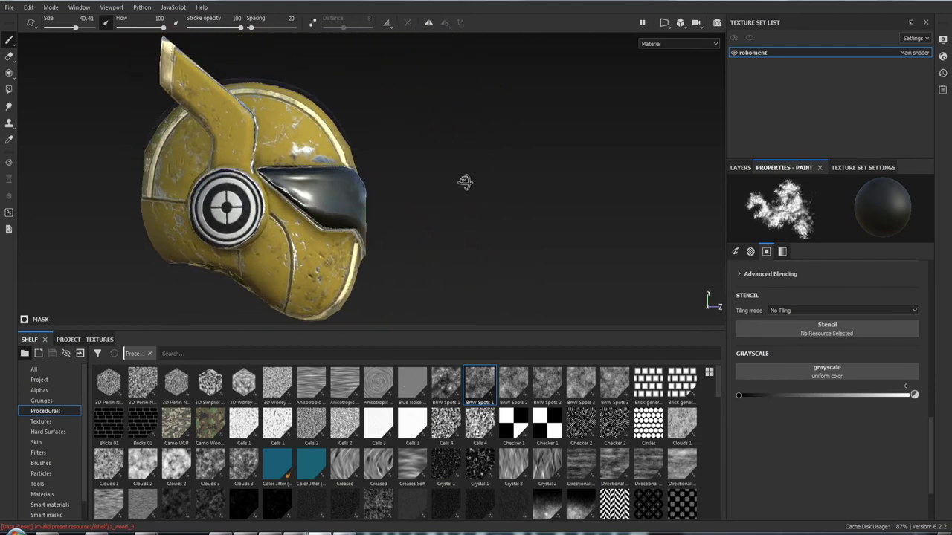
{"action": "middle_click_drag", "start_coordinate": [365, 176], "coordinate": [452, 211], "text": "alt"}
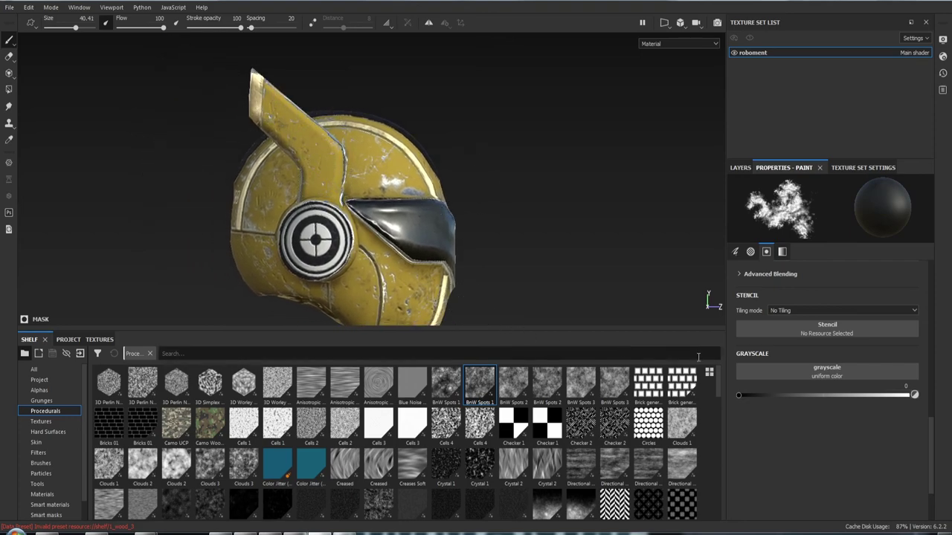
- Switch the brush alpha to a plain square and swap the paint colour to white
{"action": "left_click", "coordinate": [745, 167]}
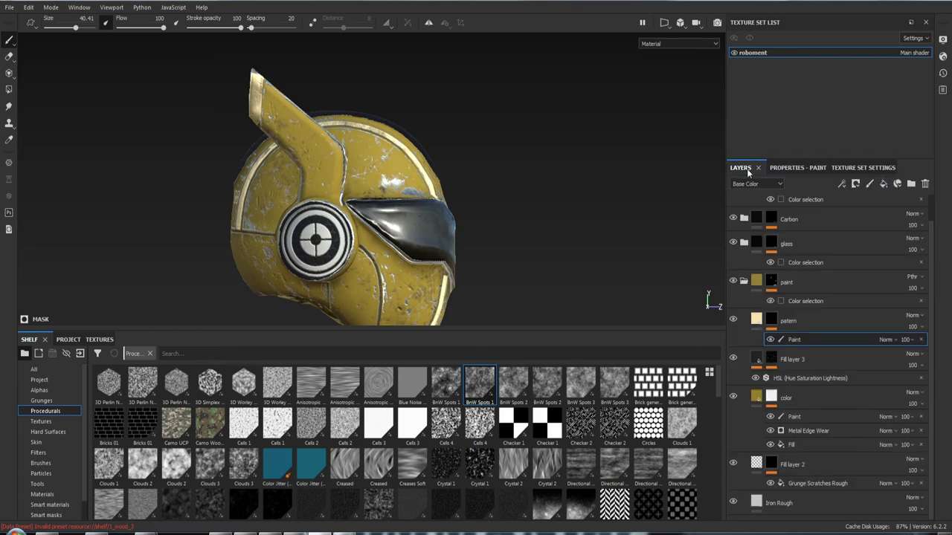
{"action": "left_click", "coordinate": [809, 339]}
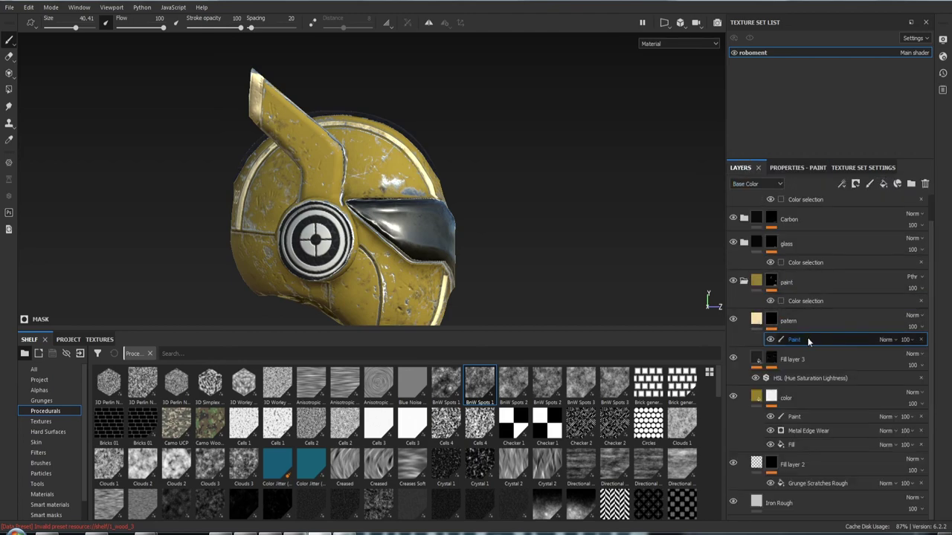
{"action": "left_click", "coordinate": [803, 171]}
{"action": "scroll", "coordinate": [822, 351], "scroll_direction": "up", "scroll_amount": 2}
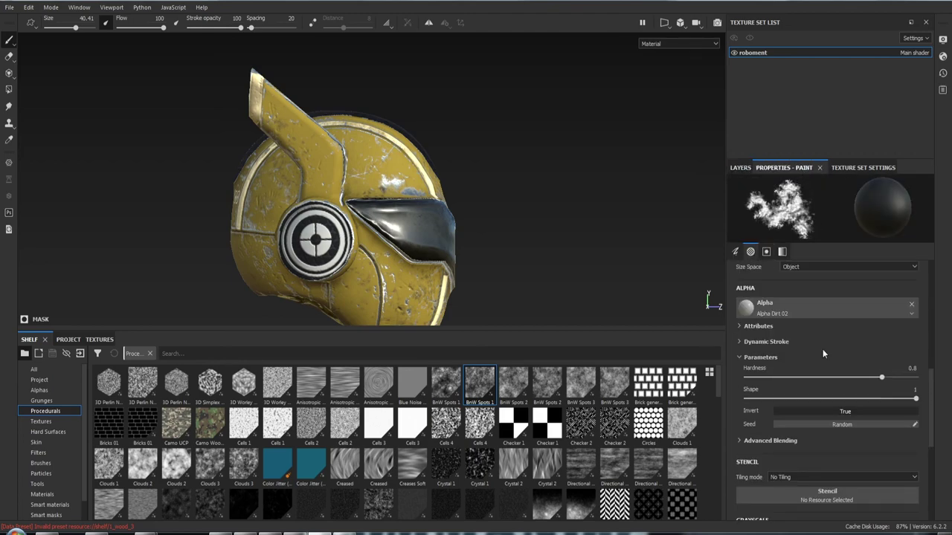
{"action": "scroll", "coordinate": [823, 349], "scroll_direction": "up", "scroll_amount": 2}
{"action": "scroll", "coordinate": [821, 346], "scroll_direction": "up", "scroll_amount": 2}
{"action": "scroll", "coordinate": [819, 344], "scroll_direction": "up", "scroll_amount": 2}
{"action": "scroll", "coordinate": [816, 346], "scroll_direction": "down", "scroll_amount": 3}
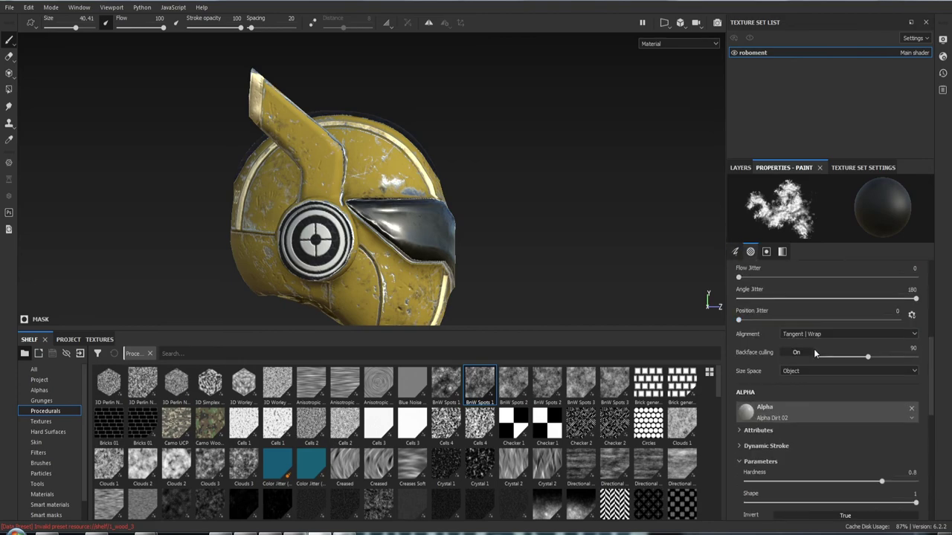
{"action": "scroll", "coordinate": [814, 349], "scroll_direction": "down", "scroll_amount": 3}
{"action": "left_click", "coordinate": [781, 306]}
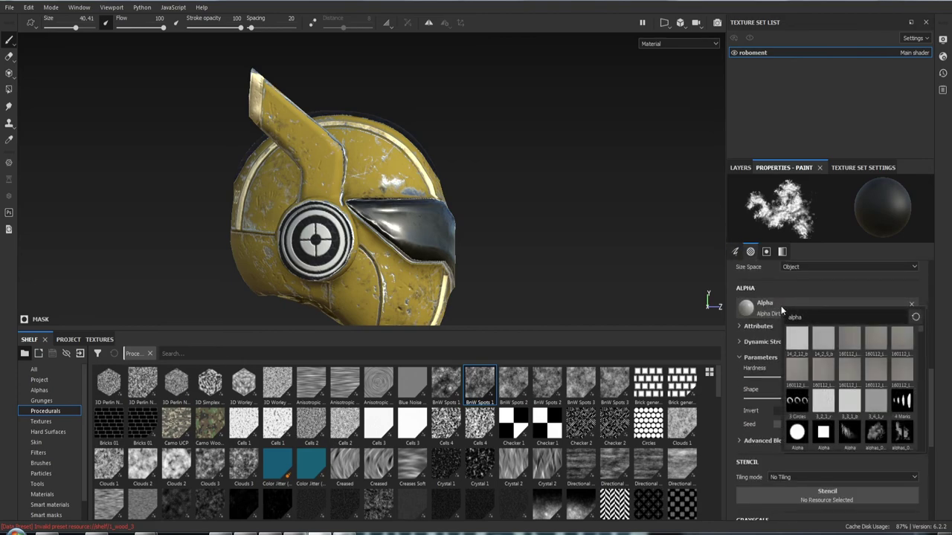
{"action": "left_click", "coordinate": [821, 436]}
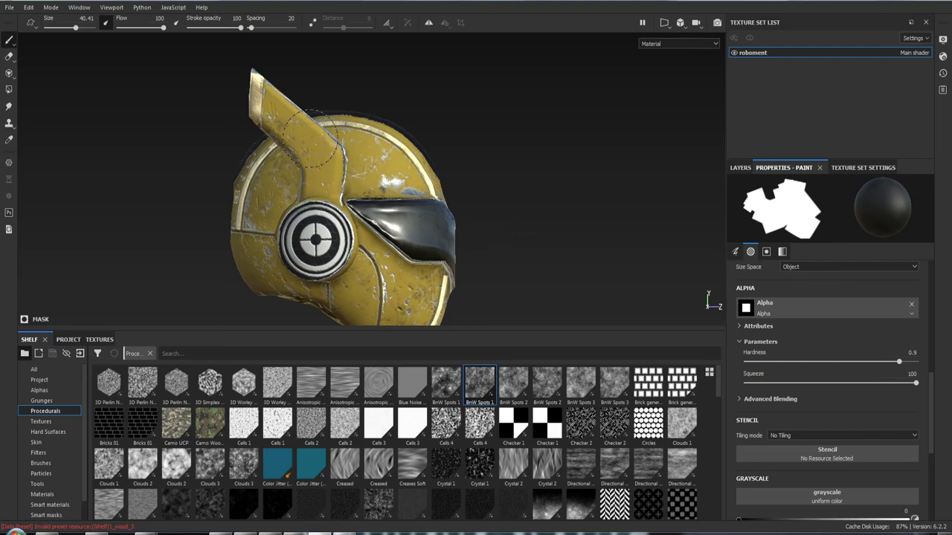
{"action": "key", "text": "ctrl"}
{"action": "key", "text": "x"}
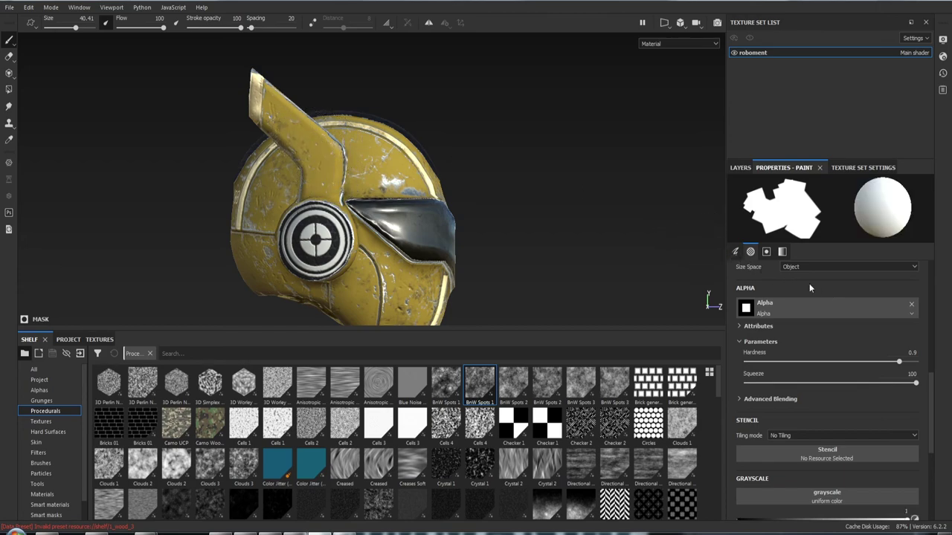
- Set the brush Angle Jitter and Size Jitter to 0 and Spacing to 5
{"action": "scroll", "coordinate": [803, 334], "scroll_direction": "up", "scroll_amount": 3}
{"action": "scroll", "coordinate": [801, 329], "scroll_direction": "up", "scroll_amount": 2}
{"action": "scroll", "coordinate": [804, 329], "scroll_direction": "up", "scroll_amount": 2}
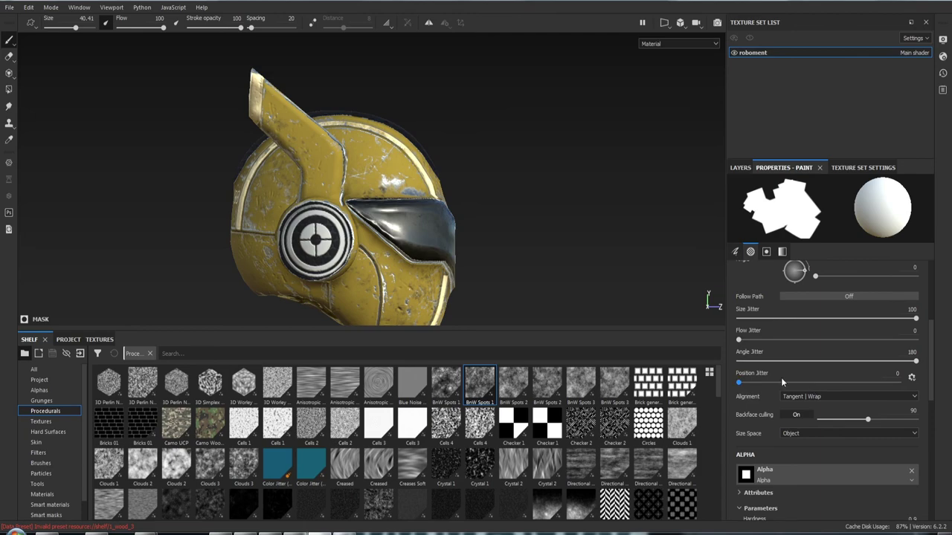
{"action": "left_click", "coordinate": [815, 361]}
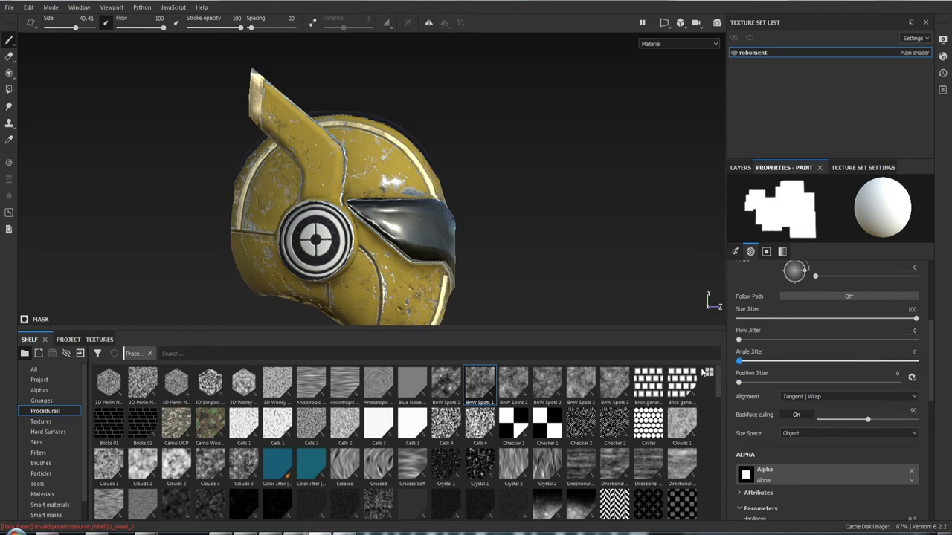
{"action": "left_click", "coordinate": [739, 361]}
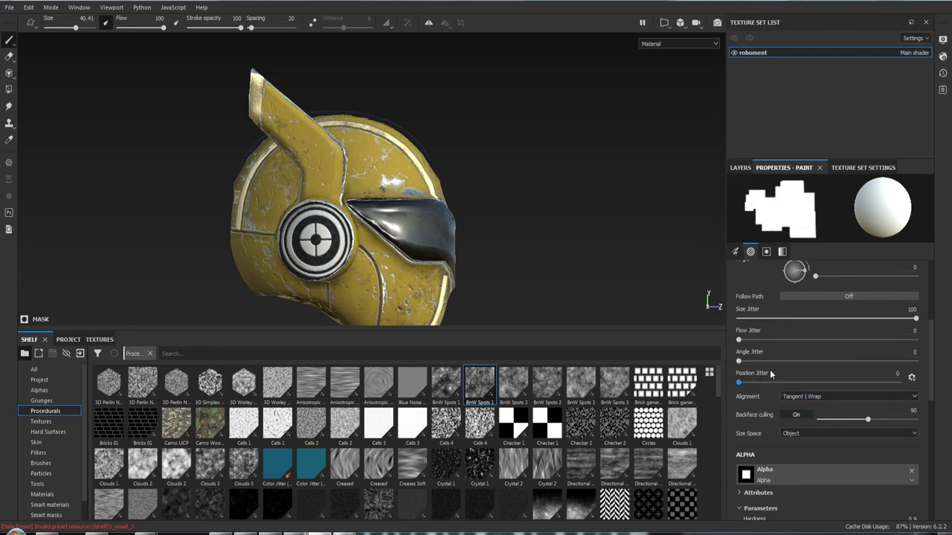
{"action": "left_click_drag", "start_coordinate": [759, 320], "coordinate": [736, 320]}
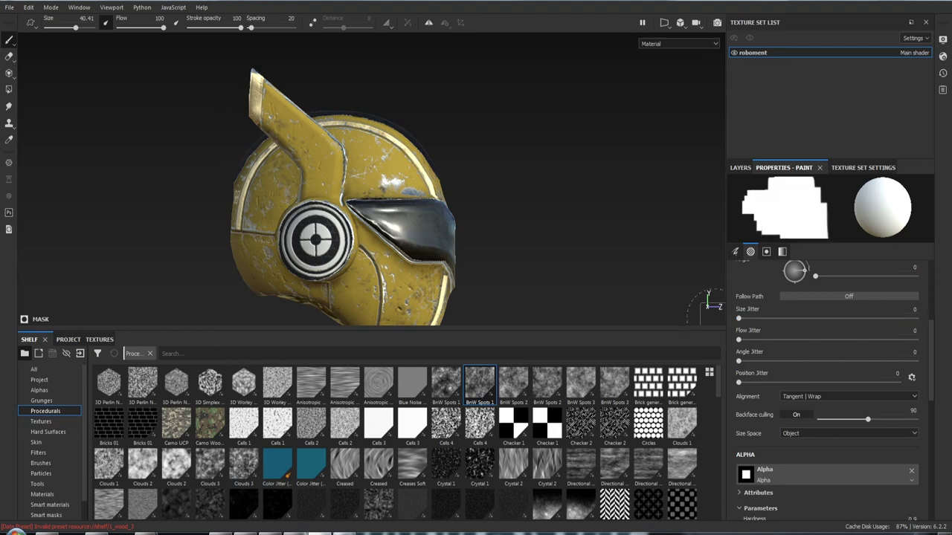
{"action": "scroll", "coordinate": [755, 316], "scroll_direction": "up", "scroll_amount": 2}
{"action": "scroll", "coordinate": [755, 316], "scroll_direction": "up", "scroll_amount": 1}
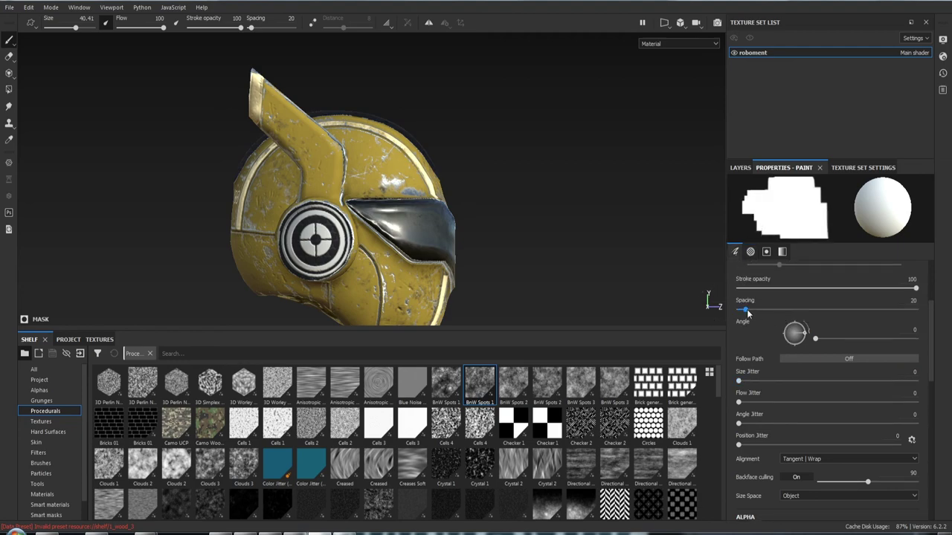
{"action": "scroll", "coordinate": [759, 313], "scroll_direction": "up", "scroll_amount": 2}
{"action": "mouse_move", "coordinate": [745, 371]}
{"action": "left_mouse_down"}
{"action": "mouse_move", "coordinate": [776, 371]}
{"action": "mouse_move", "coordinate": [728, 377]}
{"action": "left_mouse_up"}
- Shrink the brush size to about 17
{"action": "scroll", "coordinate": [766, 338], "scroll_direction": "up", "scroll_amount": 2}
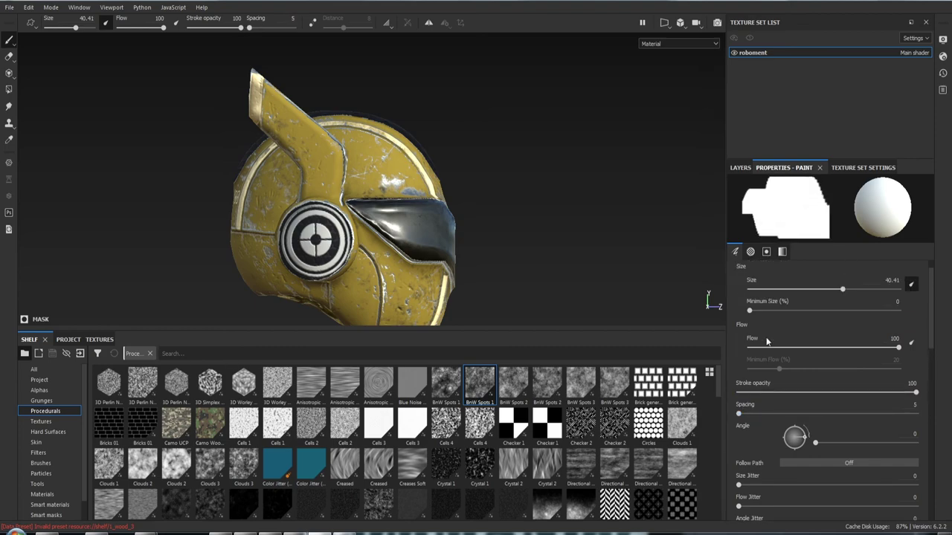
{"action": "scroll", "coordinate": [766, 339], "scroll_direction": "down", "scroll_amount": 1}
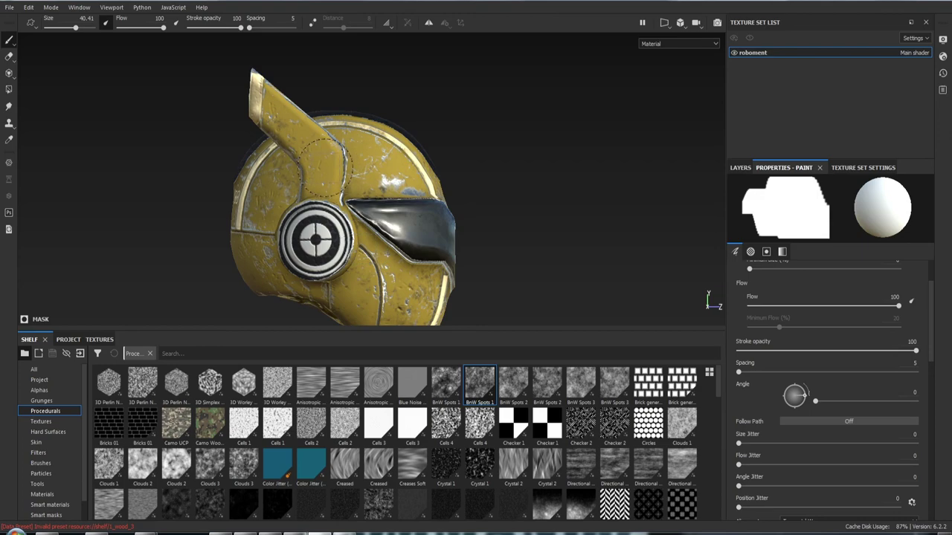
{"action": "mouse_move", "coordinate": [324, 168]}
{"action": "right_mouse_down", "text": "ctrl"}
{"action": "mouse_move", "coordinate": [305, 168]}
{"action": "mouse_move", "coordinate": [319, 168]}
{"action": "right_mouse_up", "text": "ctrl"}
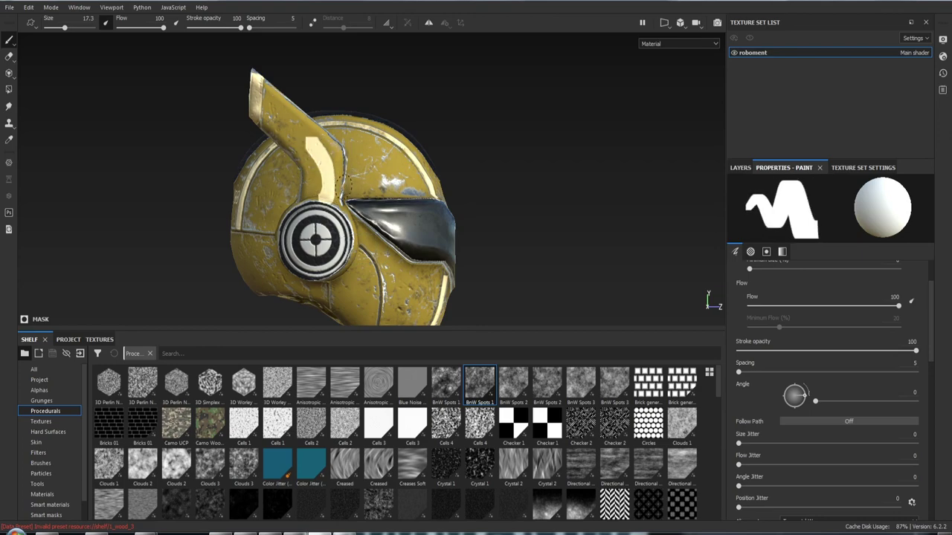
- Shrink the brush to about 13 and turn on symmetry painting
{"action": "scroll", "coordinate": [349, 186], "scroll_direction": "up", "scroll_amount": 3}
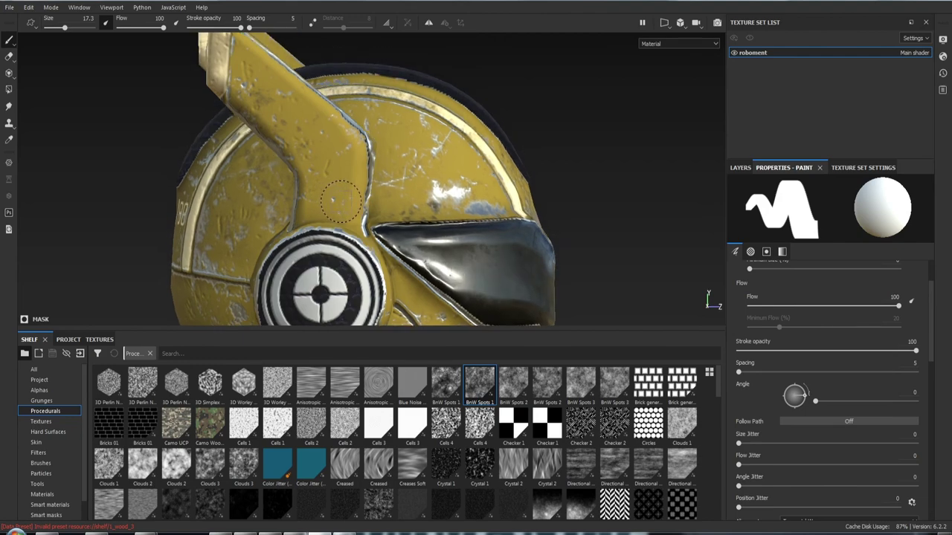
{"action": "right_click_drag", "start_coordinate": [335, 197], "coordinate": [341, 200], "text": "ctrl"}
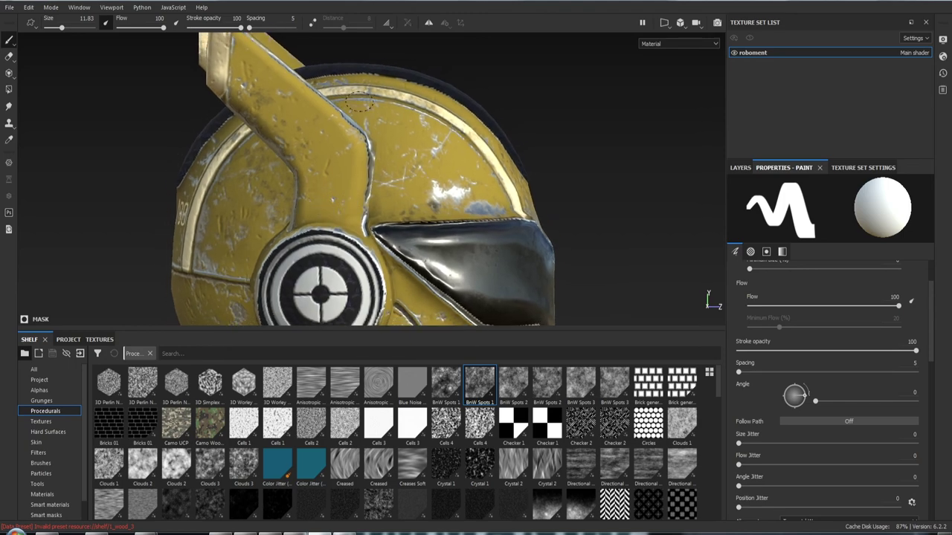
{"action": "left_click", "coordinate": [428, 22]}
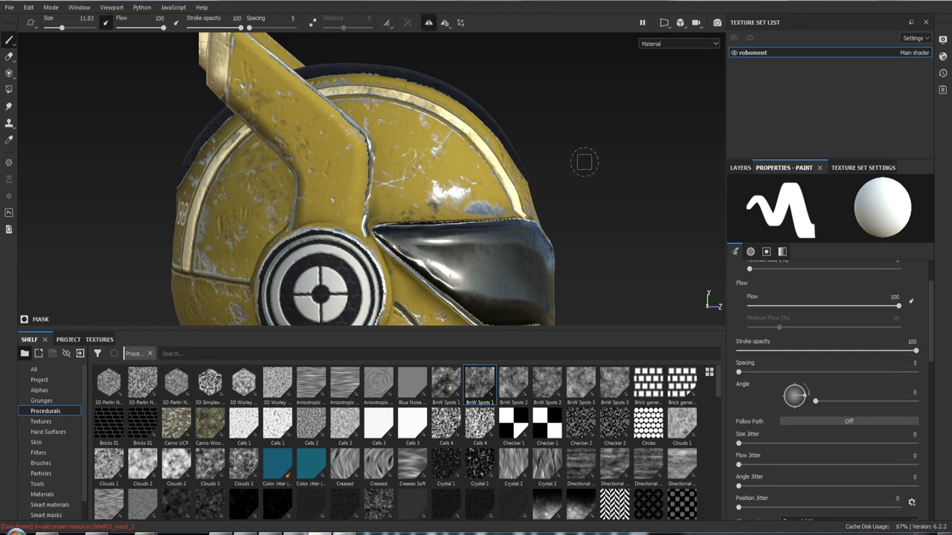
- Reduce the brush size to 8.88 and undo a straight test line
{"action": "key", "text": "bracketleft"}
{"action": "key", "text": "bracketleft"}
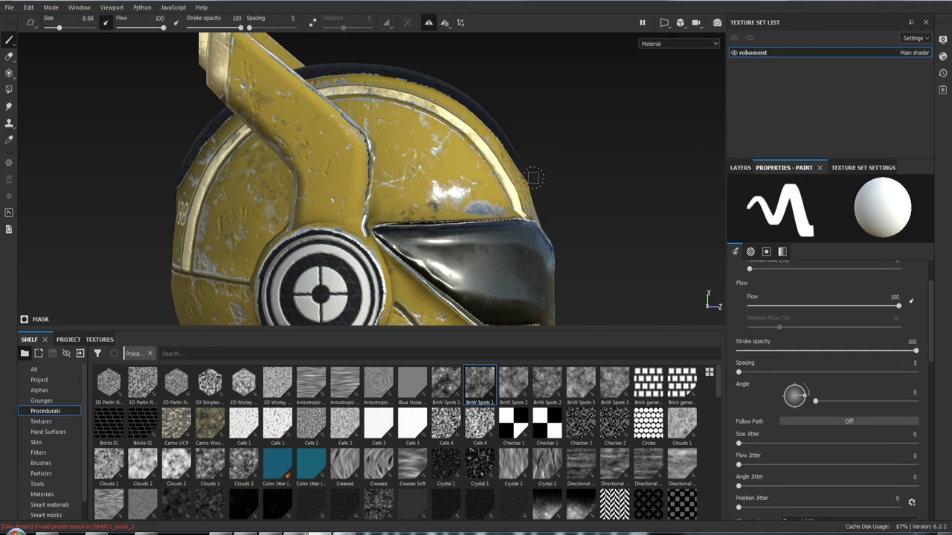
{"action": "left_click", "coordinate": [571, 167], "text": "shift"}
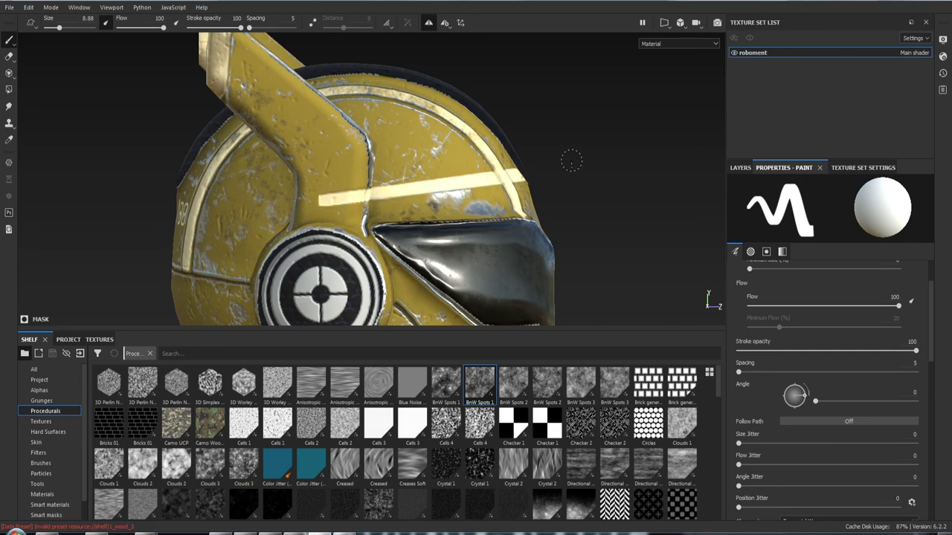
{"action": "key", "text": "ctrl+z"}
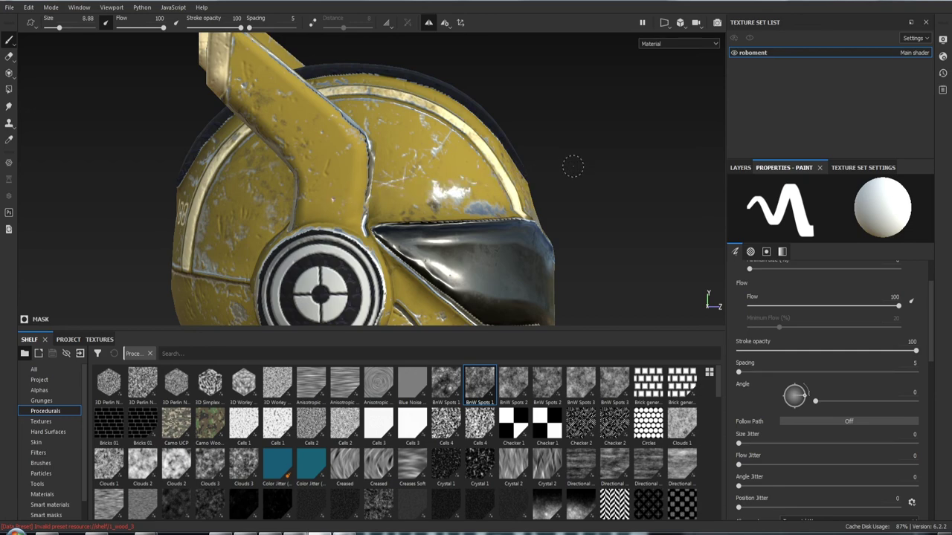
- With brush angle 0 and flow 100, paint straight stripes up the fin and along the upper fin
{"action": "left_click_drag", "start_coordinate": [575, 170], "coordinate": [579, 168], "text": "ctrl"}
{"action": "left_click_drag", "start_coordinate": [816, 403], "coordinate": [813, 402]}
{"action": "scroll", "coordinate": [346, 216], "scroll_direction": "up", "scroll_amount": 2}
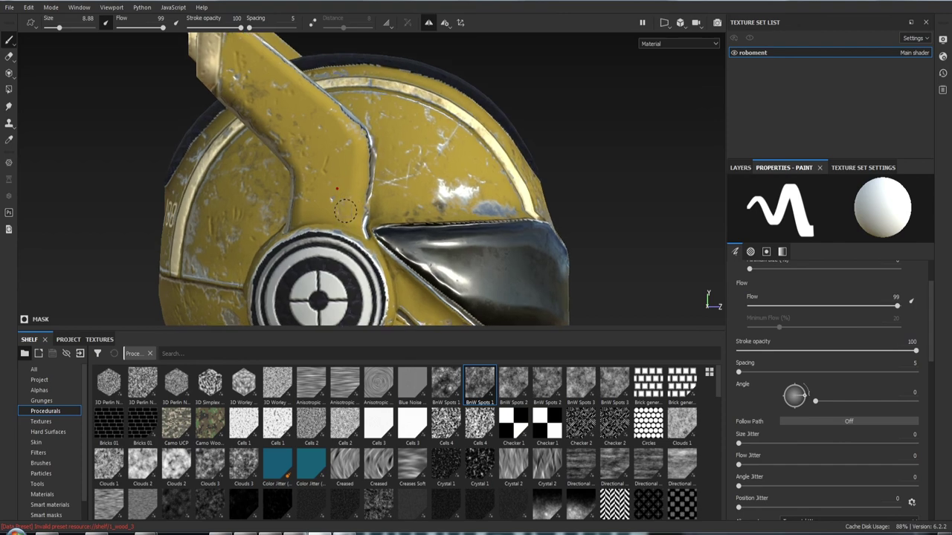
{"action": "left_click_drag", "start_coordinate": [342, 213], "coordinate": [342, 214], "text": "ctrl"}
{"action": "left_click", "coordinate": [343, 213]}
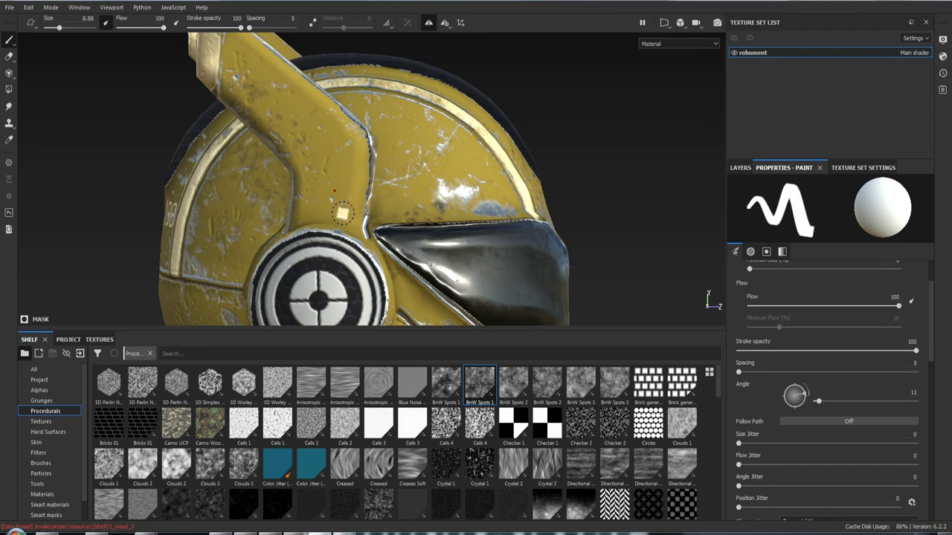
{"action": "left_click", "coordinate": [351, 151], "text": "shift"}
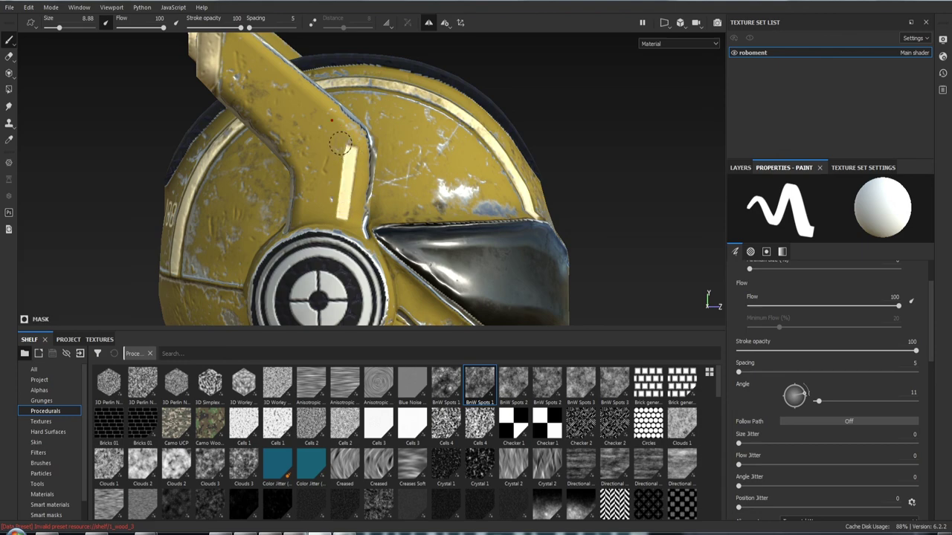
{"action": "mouse_move", "coordinate": [351, 151]}
{"action": "left_mouse_down", "text": "alt"}
{"action": "mouse_move", "coordinate": [375, 198]}
{"action": "mouse_move", "coordinate": [376, 183]}
{"action": "left_mouse_up", "text": "alt"}
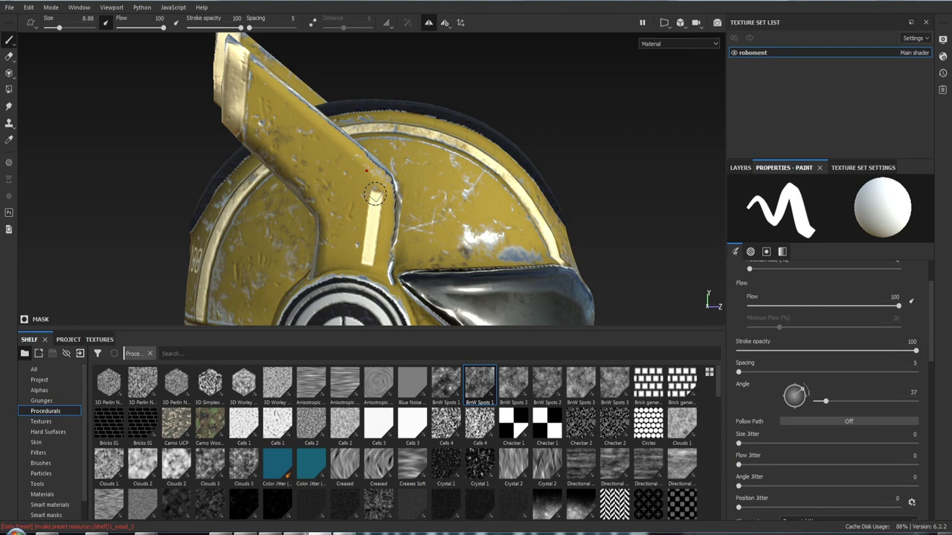
{"action": "left_click", "coordinate": [269, 94], "text": "shift"}
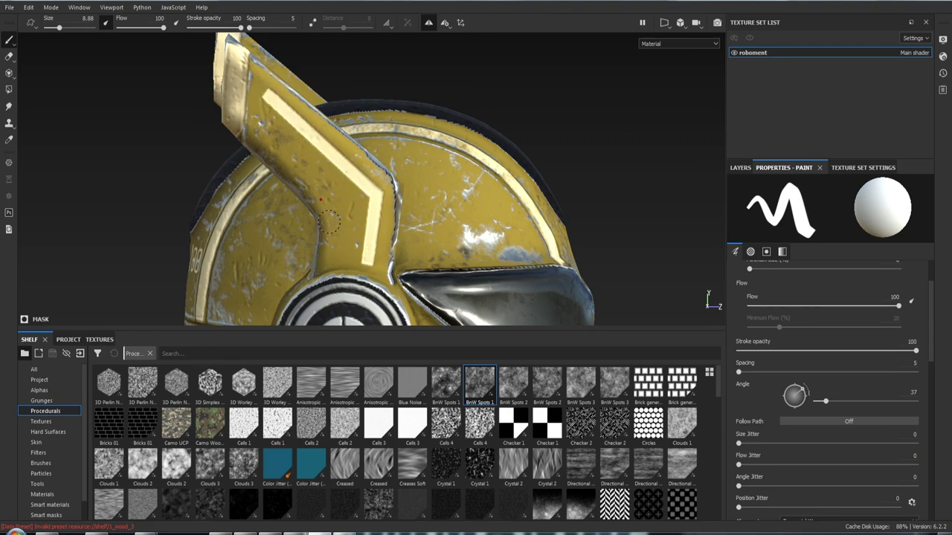
- Angle the brush to 34 and shrink it to about 6, then paint a thinner inner stripe up the fin
{"action": "left_click_drag", "start_coordinate": [338, 266], "coordinate": [368, 258], "text": "ctrl"}
{"action": "right_click_drag", "start_coordinate": [368, 258], "coordinate": [368, 258], "text": "ctrl"}
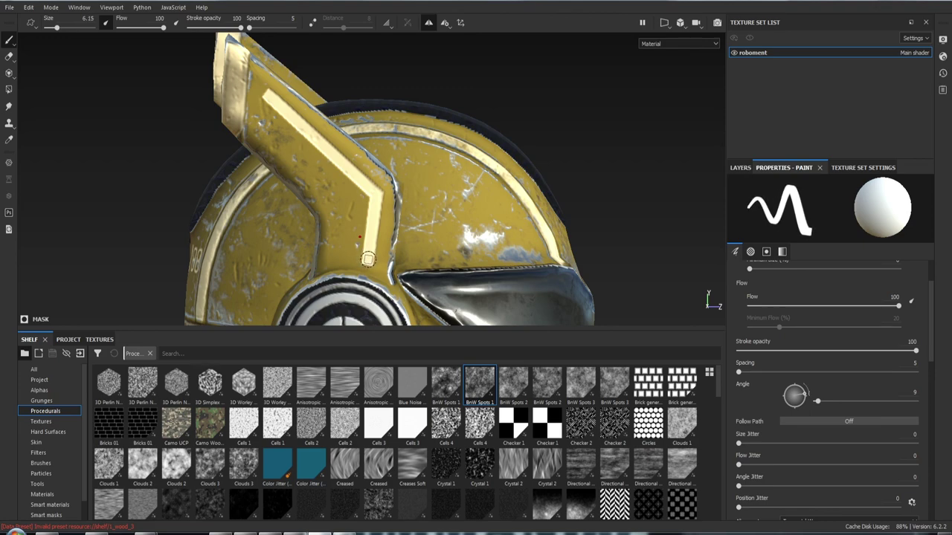
{"action": "left_click", "coordinate": [345, 261]}
{"action": "left_click", "coordinate": [353, 213], "text": "shift"}
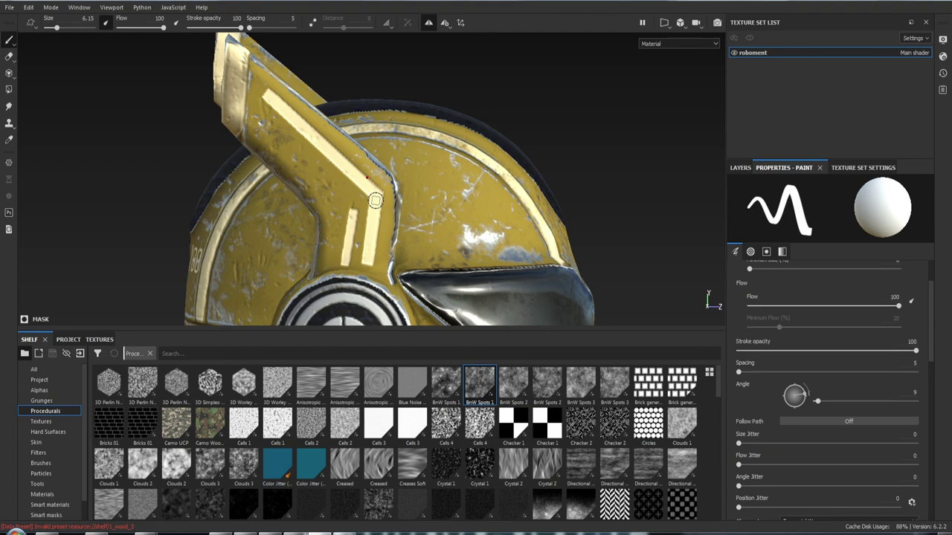
{"action": "left_click_drag", "start_coordinate": [372, 204], "coordinate": [353, 212], "text": "ctrl"}
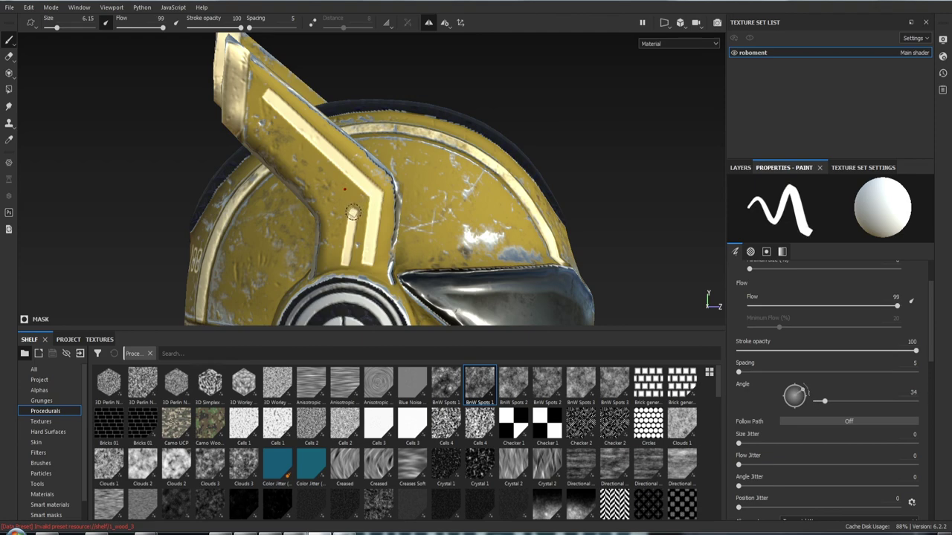
- Paint the inner stripe's angled leg, review the striped helmet, and save the project
{"action": "left_click", "coordinate": [290, 153], "text": "shift"}
{"action": "scroll", "coordinate": [446, 212], "scroll_direction": "down", "scroll_amount": 5}
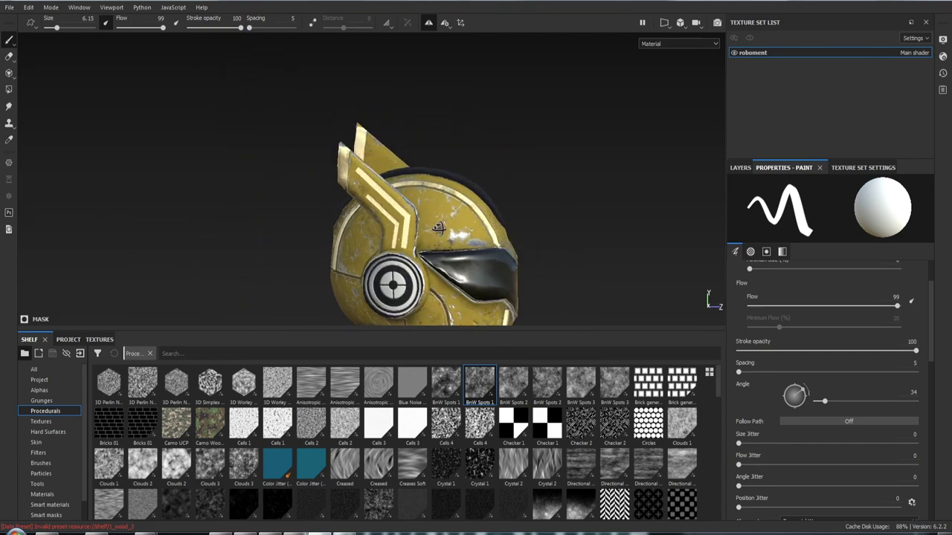
{"action": "left_click_drag", "start_coordinate": [439, 229], "coordinate": [471, 152], "text": "alt"}
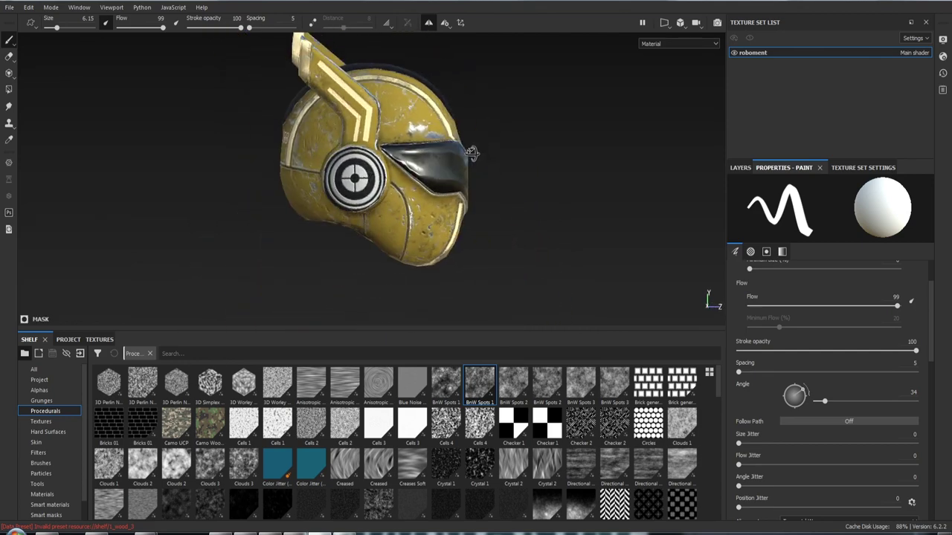
{"action": "key", "text": "ctrl+s"}
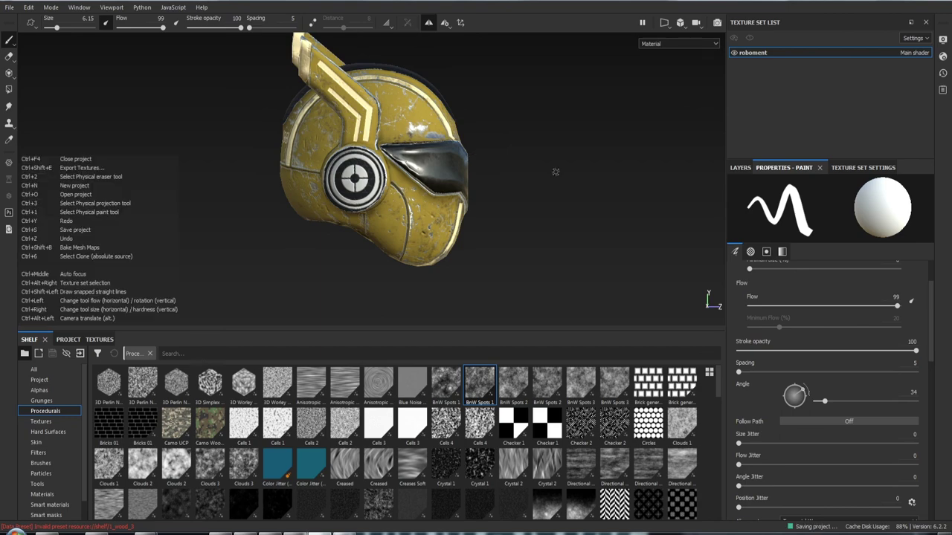